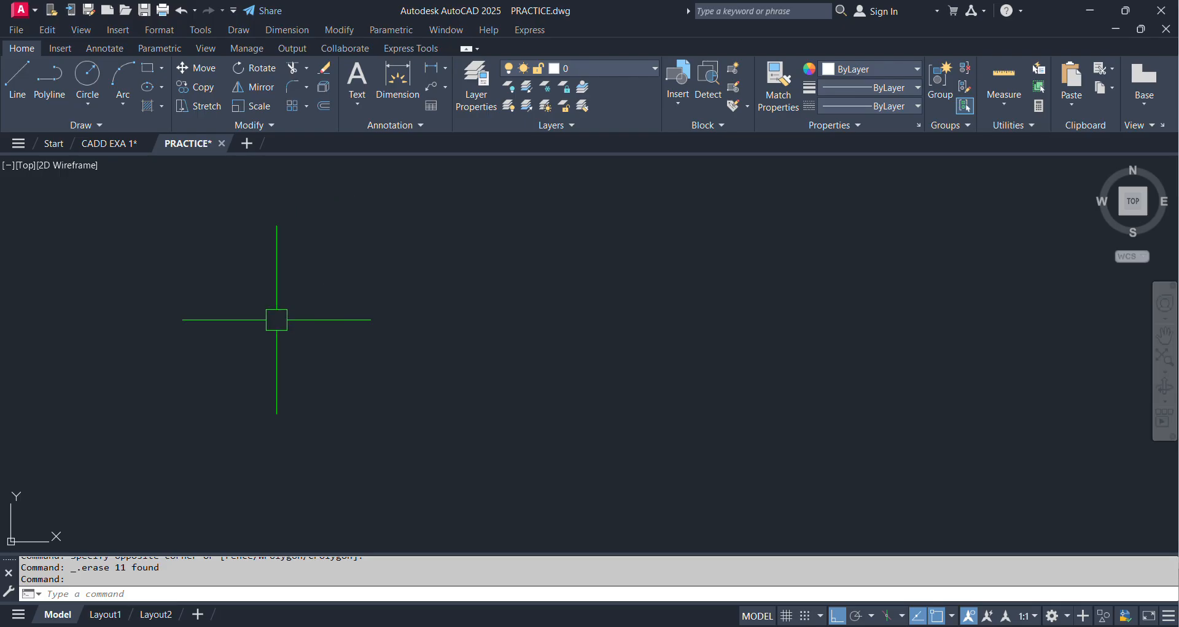
Draw a rectangle by dimensions, with length 200 and width 100, in the empty drawing area
click(148, 68)
click(277, 307)
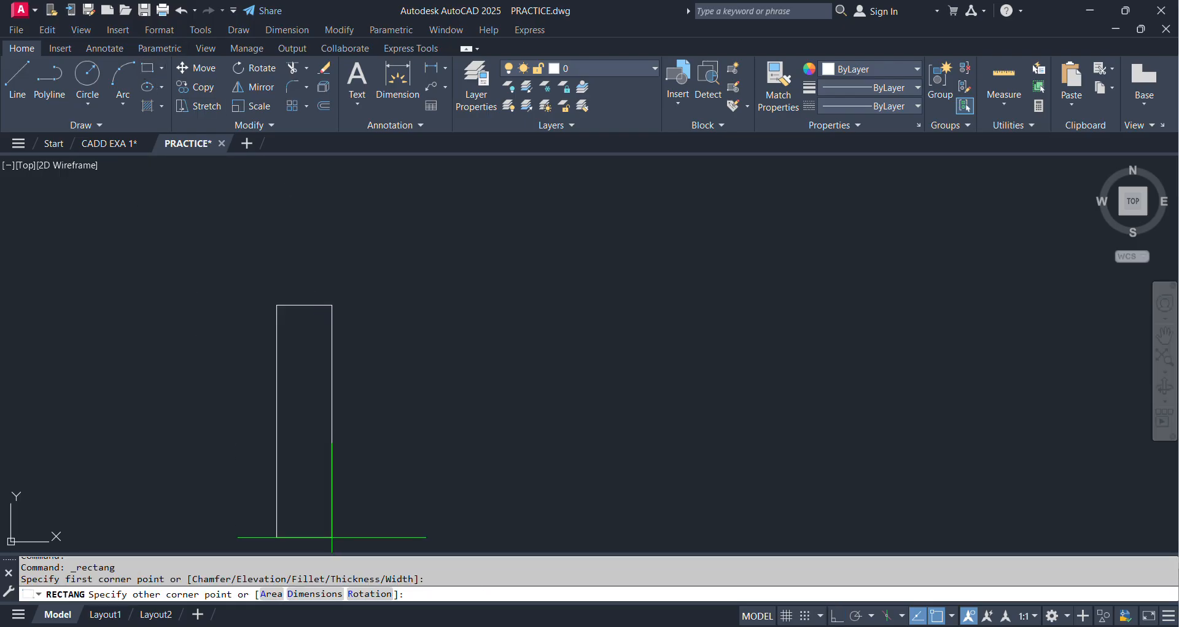
text(D)
key(Return)
text(200)
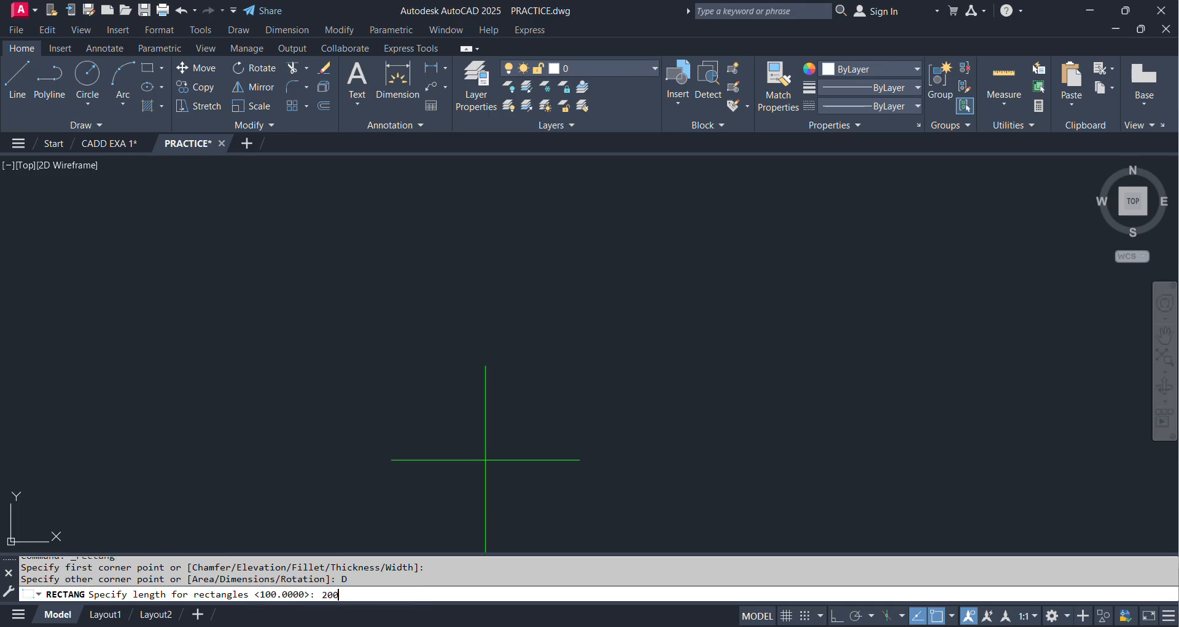
key(Return)
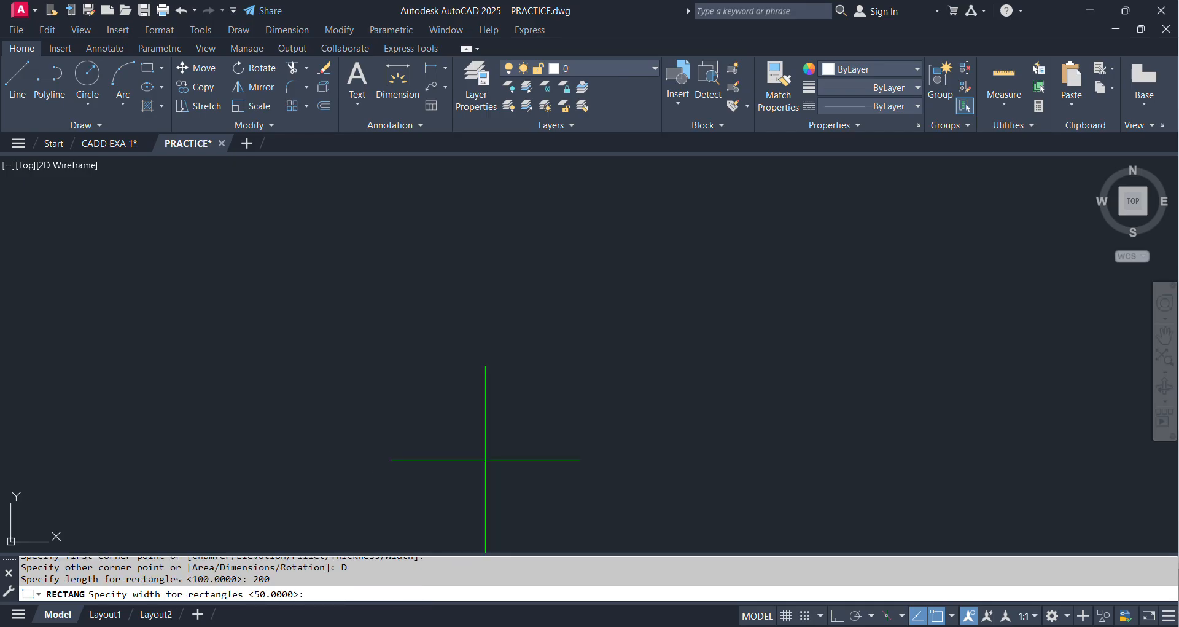
text(100)
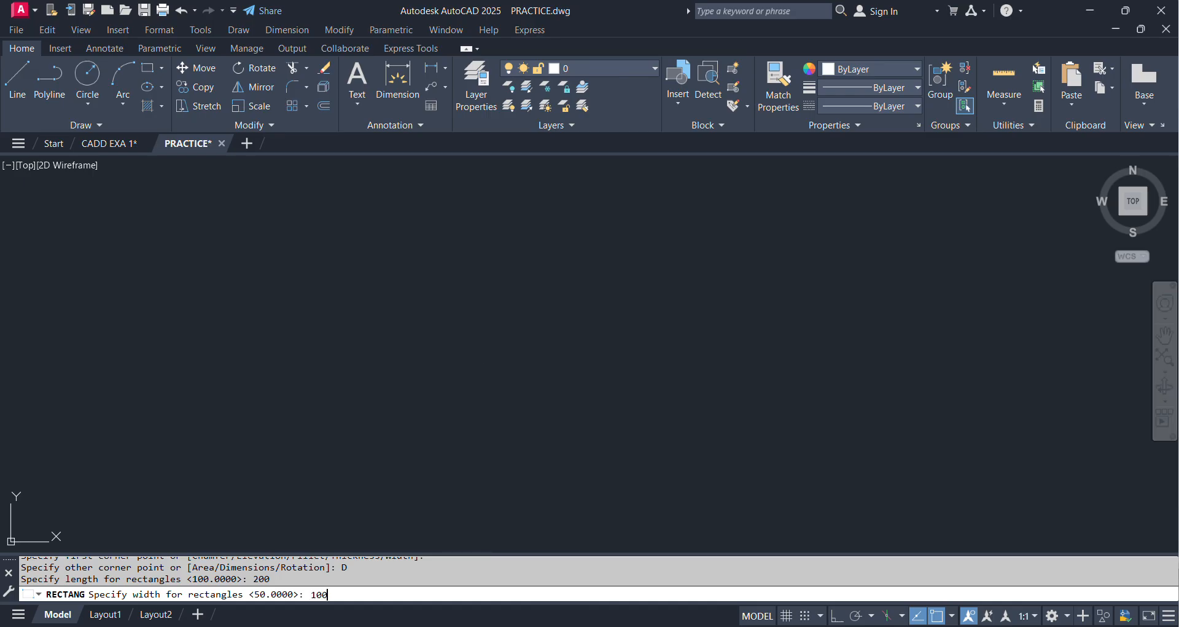
key(Return)
click(382, 361)
scroll(294, 310, up, 8)
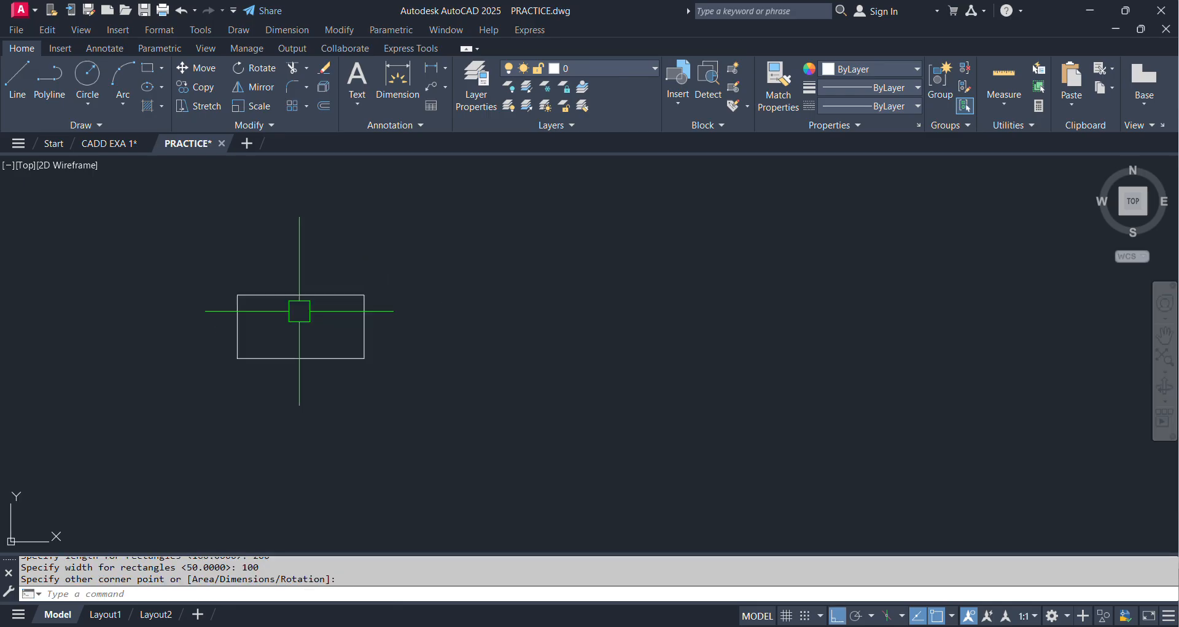
middle_drag(301, 316, 366, 380)
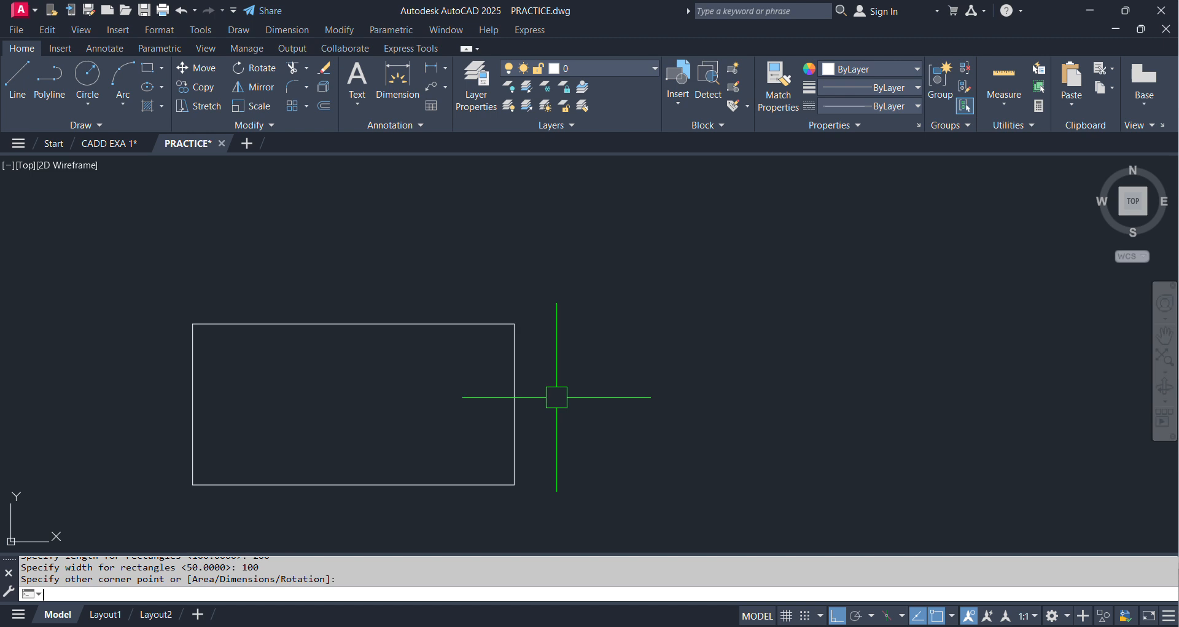
Offset the 200 by 100 rectangle outward by a distance of 40
text(o)
key(Return)
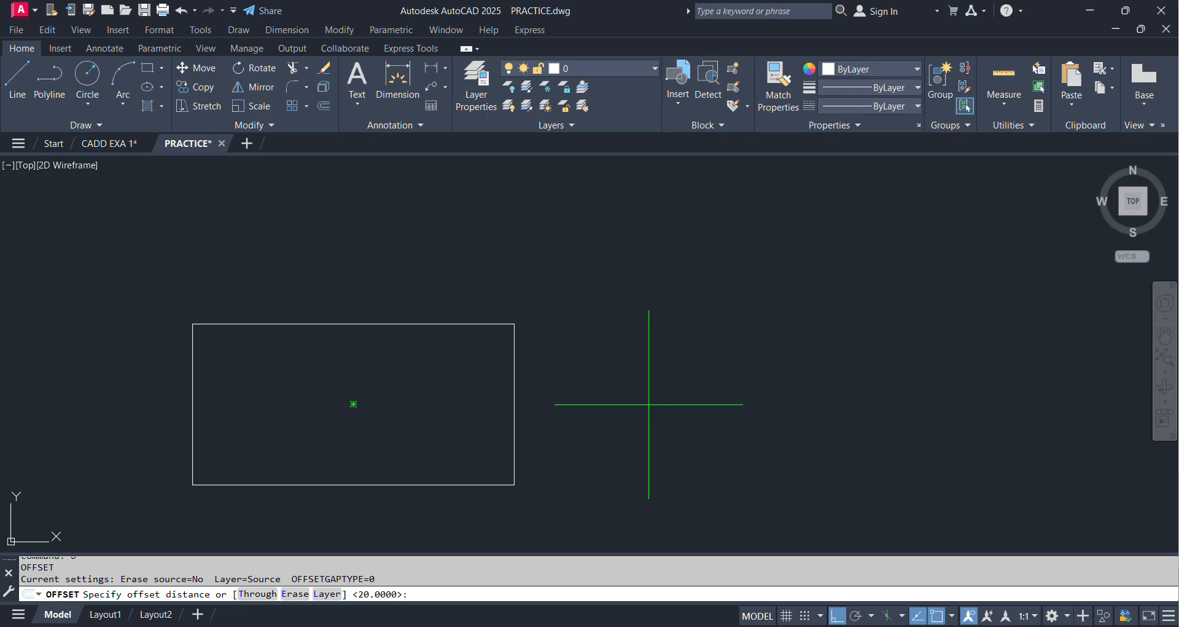
text(40)
key(Return)
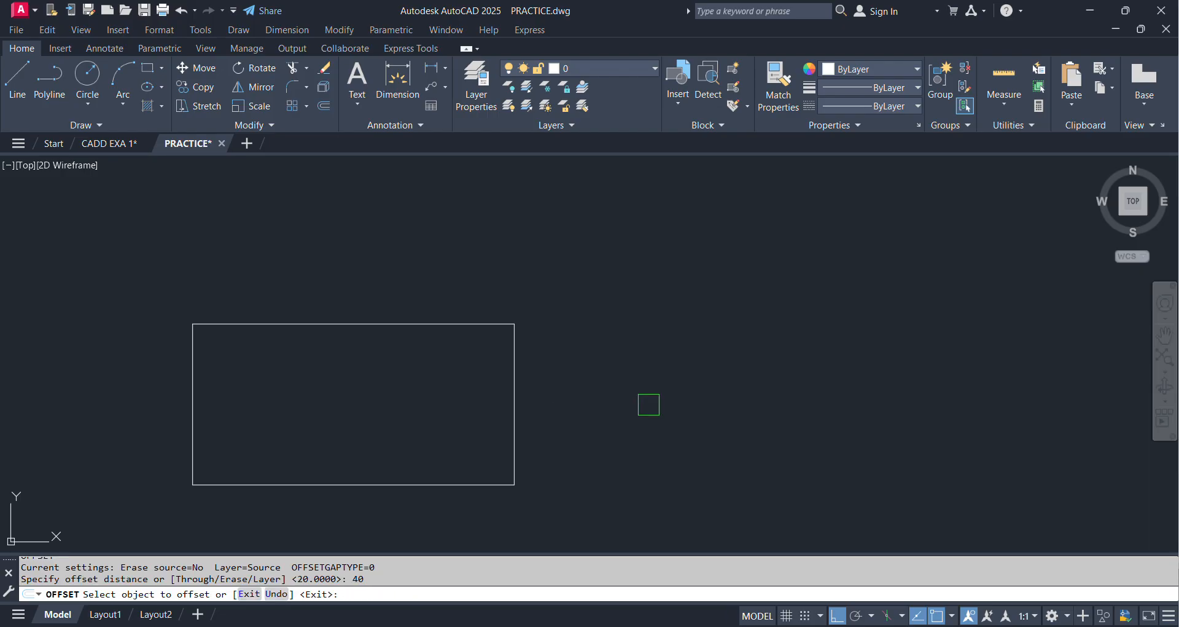
click(283, 324)
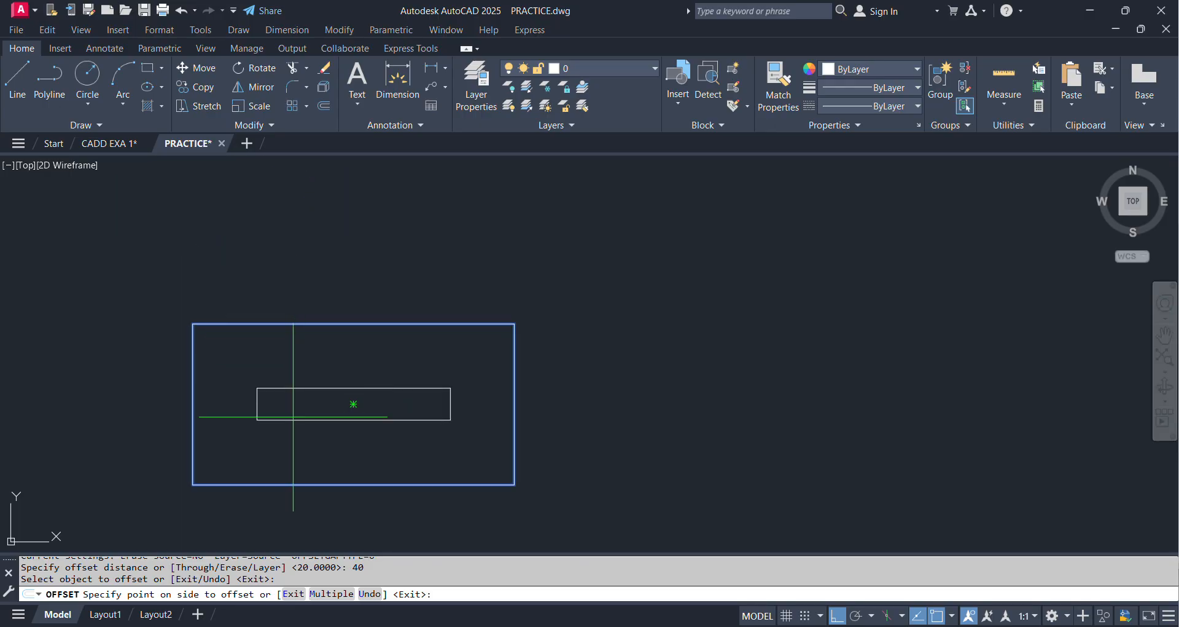
scroll(307, 334, down, 2)
click(337, 282)
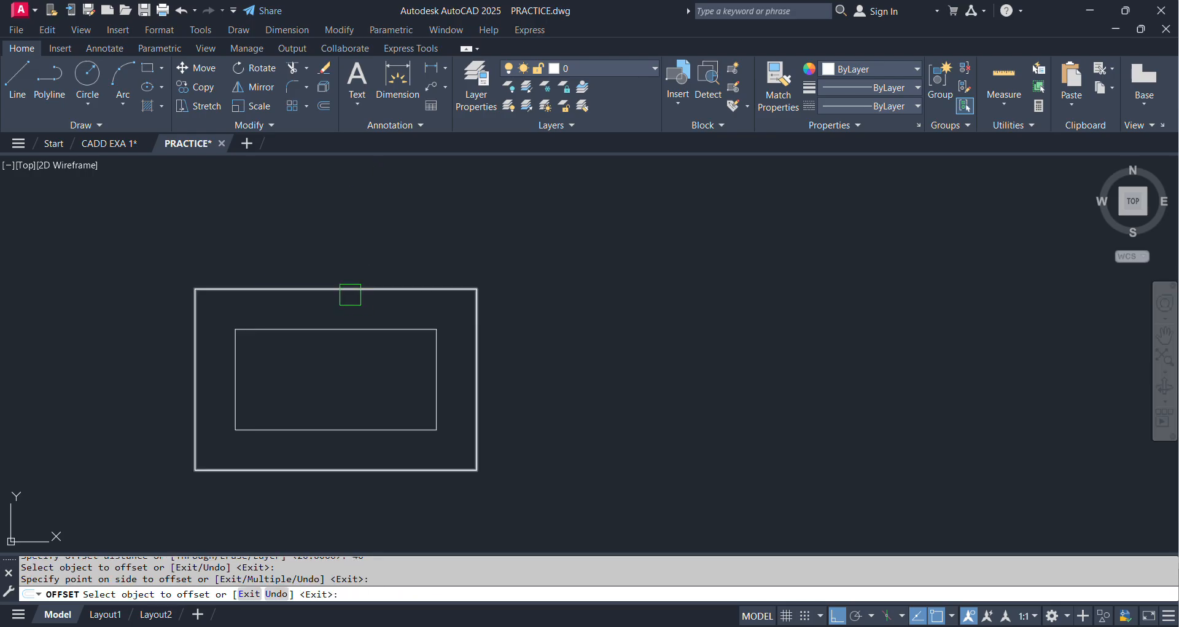
Offset the outermost rectangle outward two more times at the same distance of 40, and end the Offset command
click(341, 287)
click(341, 281)
click(335, 251)
click(334, 208)
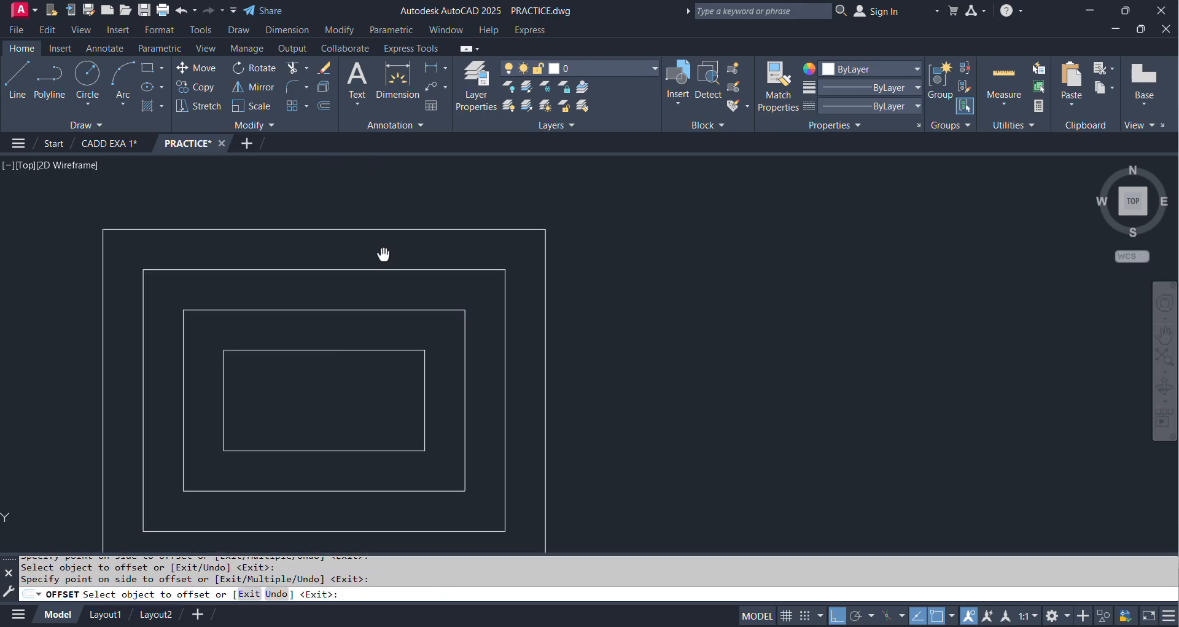
scroll(384, 252, down, 2)
middle_drag(459, 255, 422, 275)
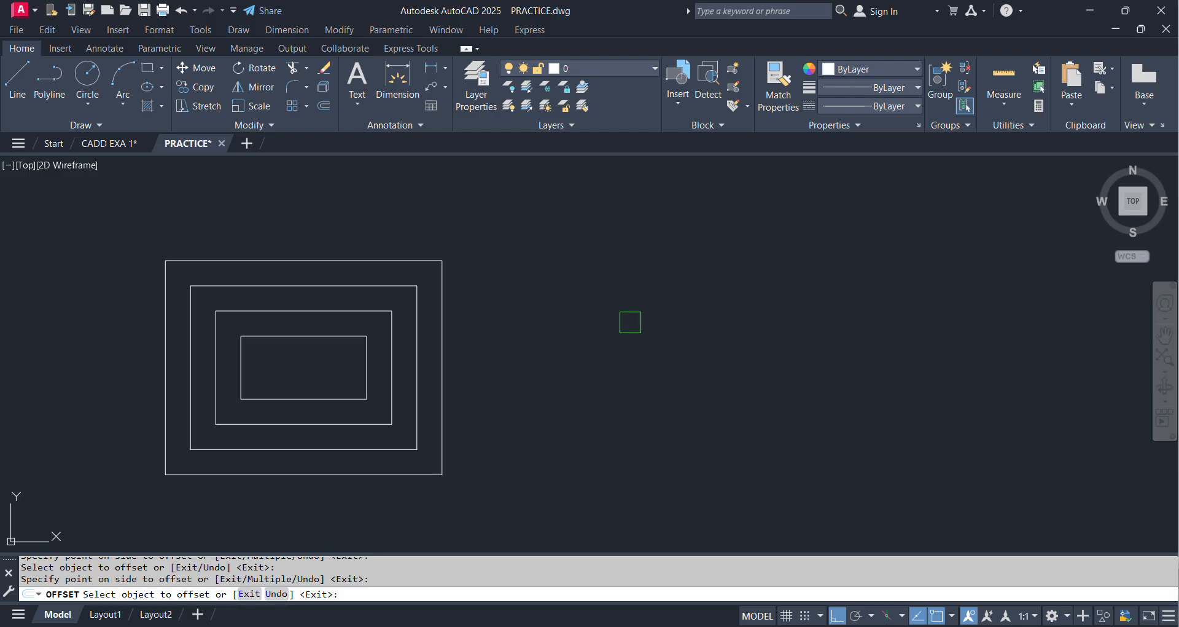
key(Return)
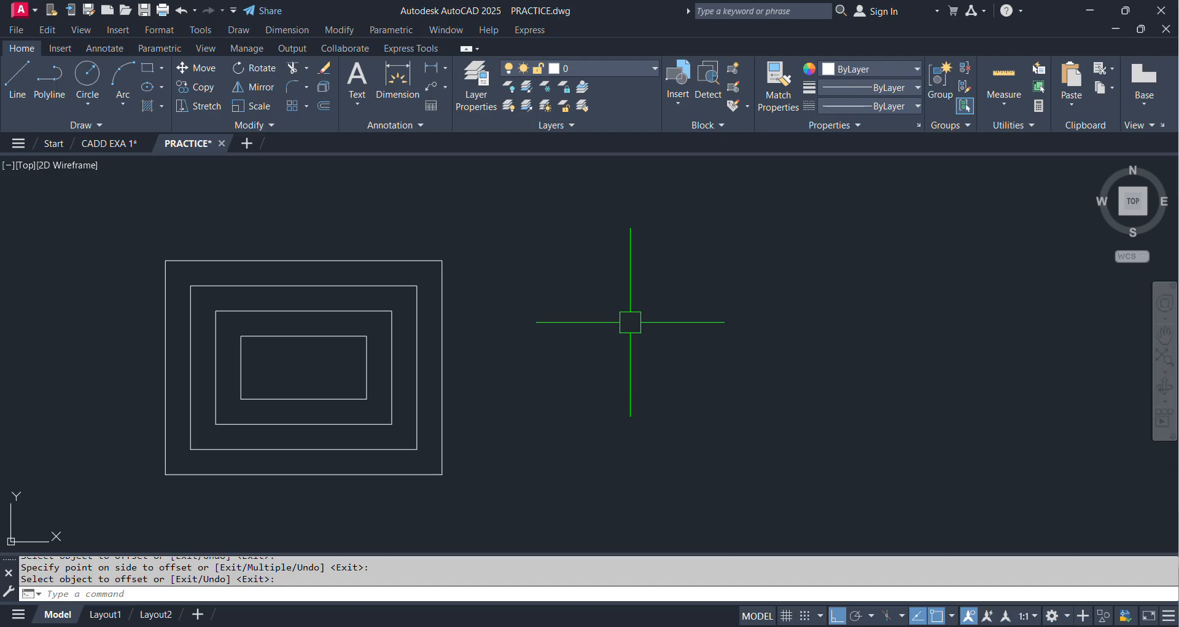
Offset the outermost rectangle outward by a distance of 20
text(o)
key(Return)
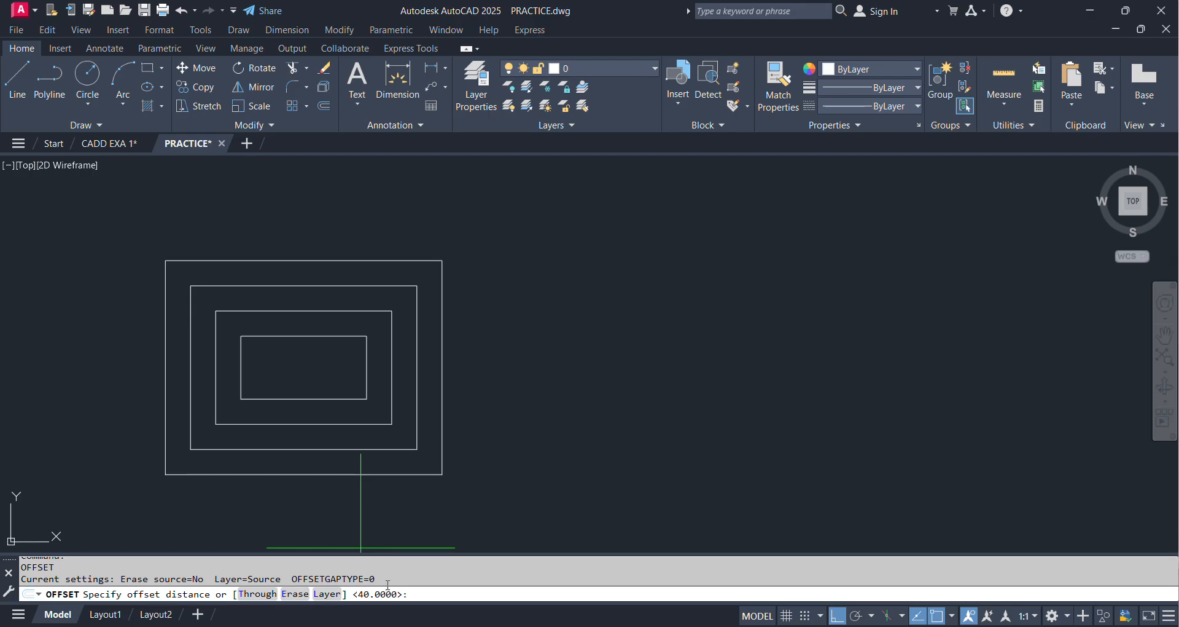
text(20)
key(Return)
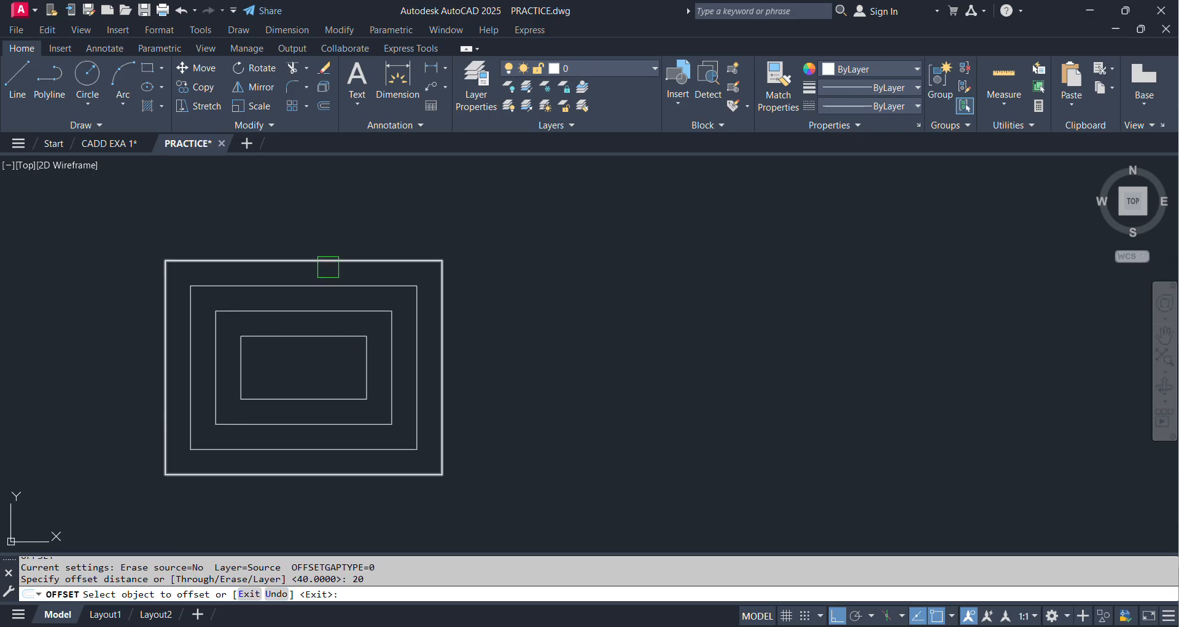
click(327, 261)
click(311, 242)
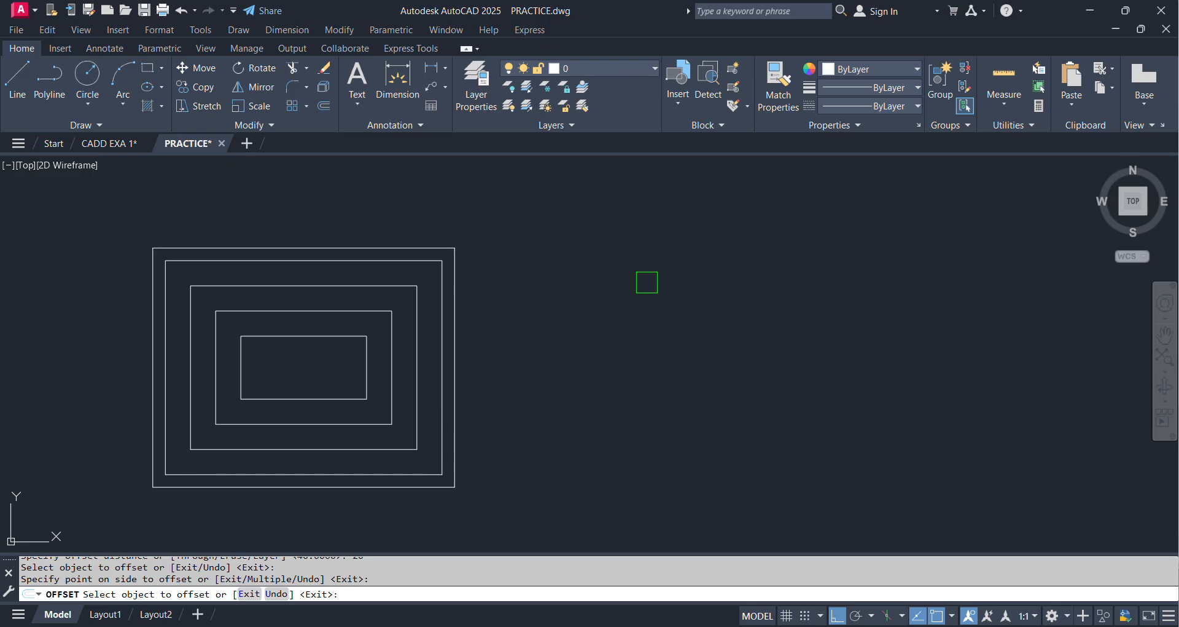
key(Return)
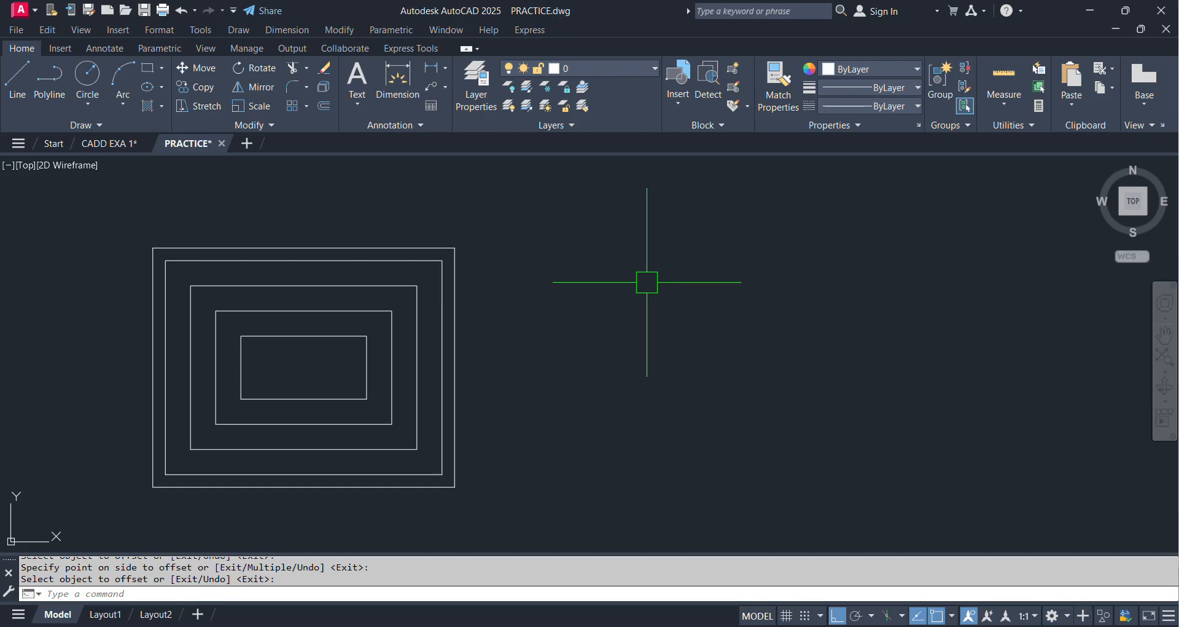
Repeat the Offset with a distance of 10 on the outside of the outermost rectangle
key(Return)
text(10)
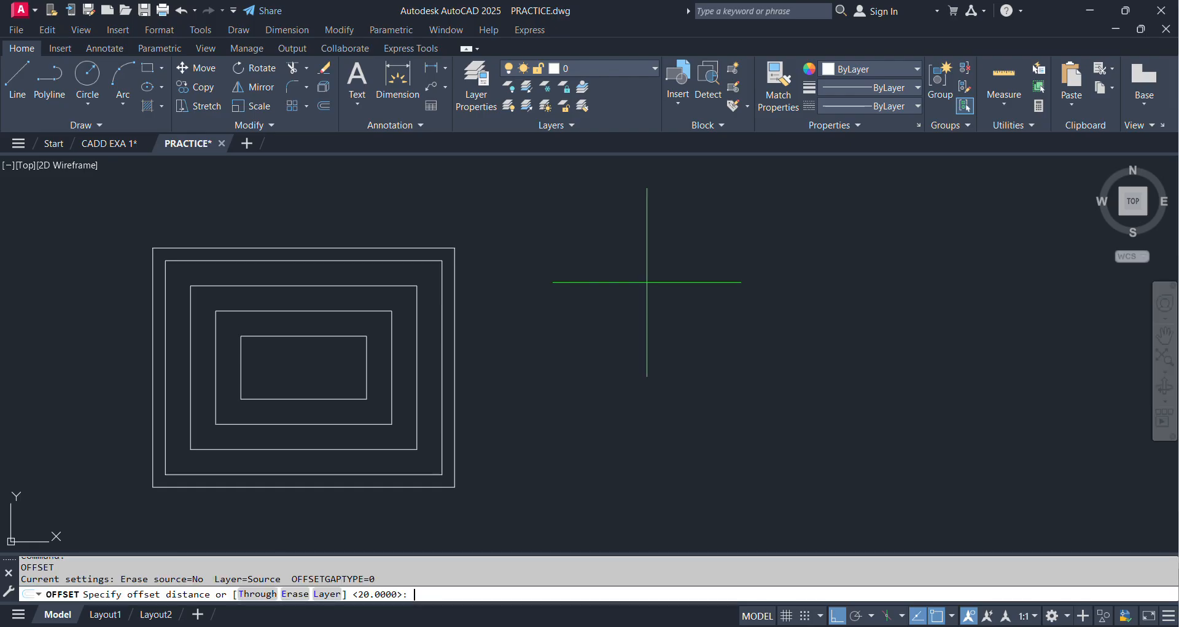
key(Return)
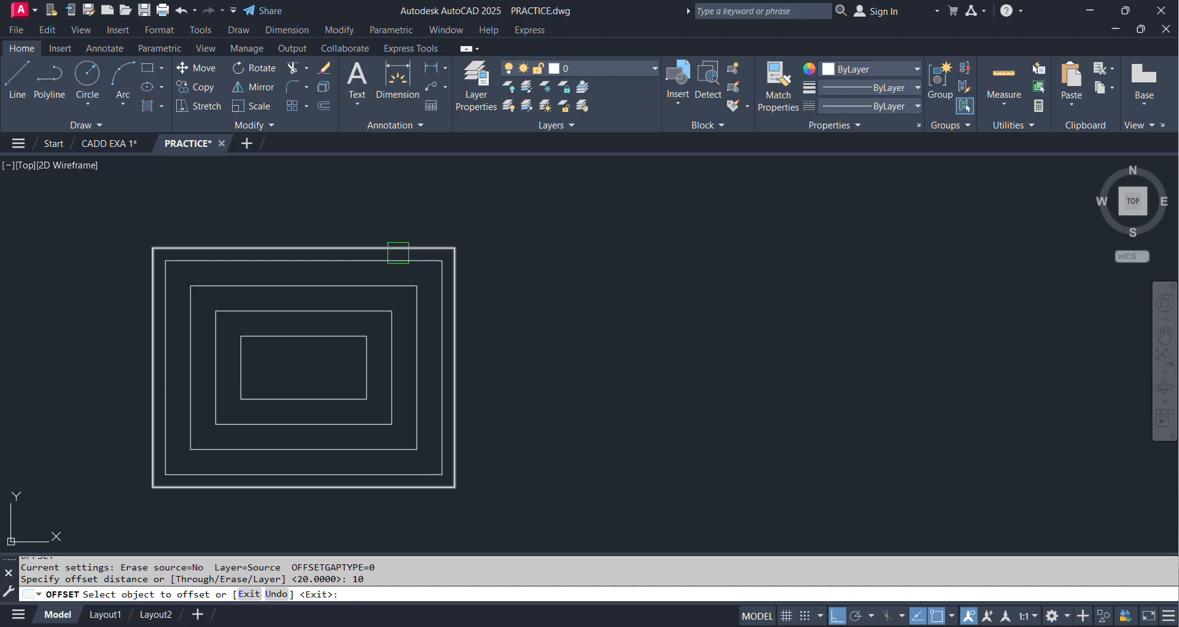
click(399, 249)
click(408, 211)
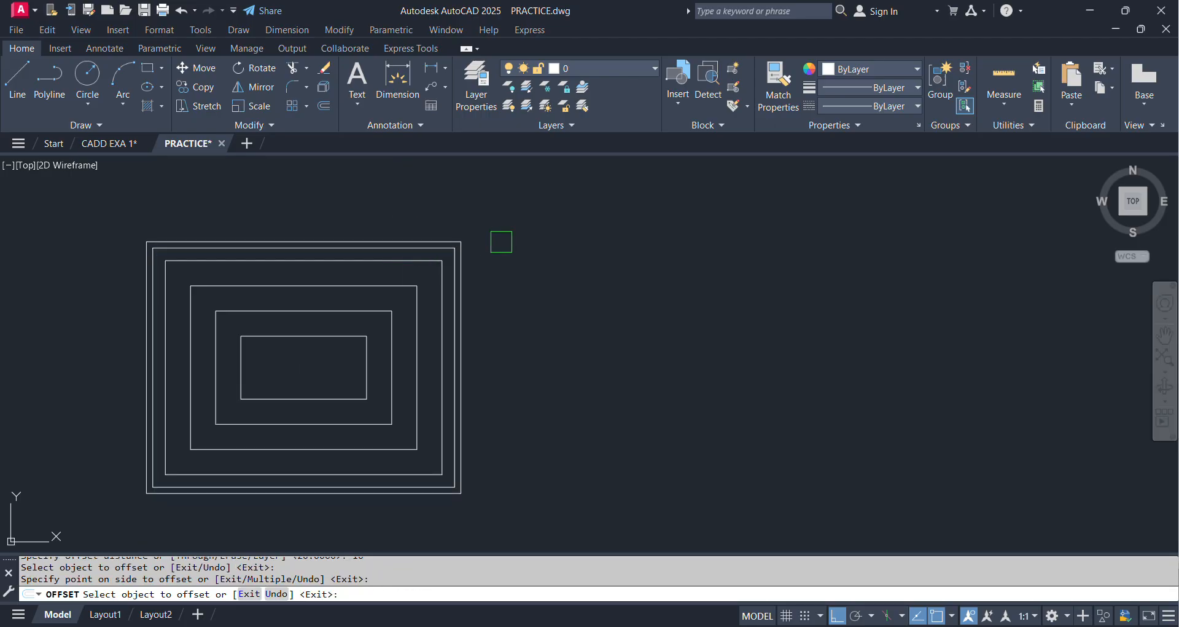
key(Return)
Draw a separate freehand rectangle in the empty area to the right of the nested rectangles
middle_drag(615, 354, 393, 316)
click(147, 67)
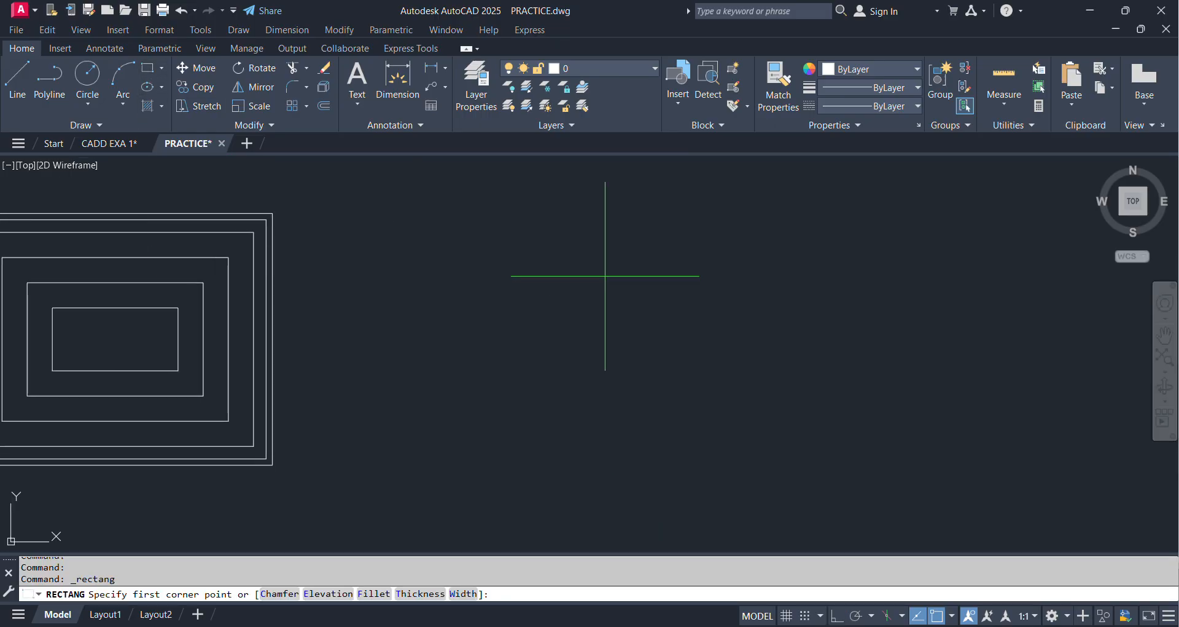
click(514, 245)
click(796, 453)
middle_drag(855, 421, 731, 446)
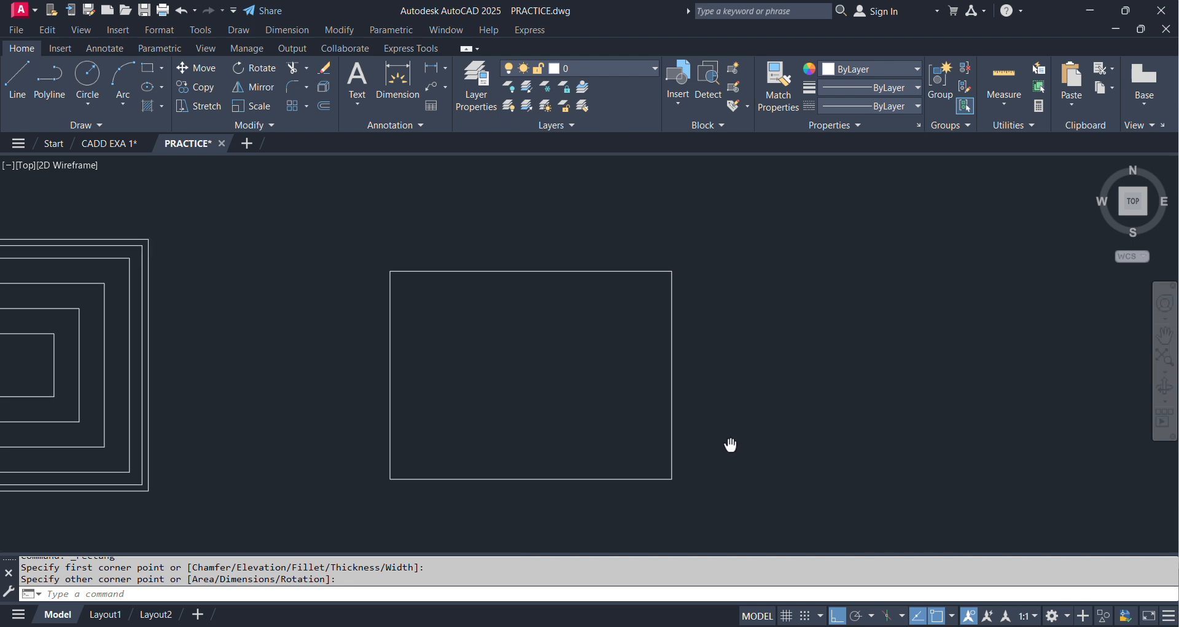
Offset the separate rectangle outward by 30 with the Erase source option set to Yes
text(o)
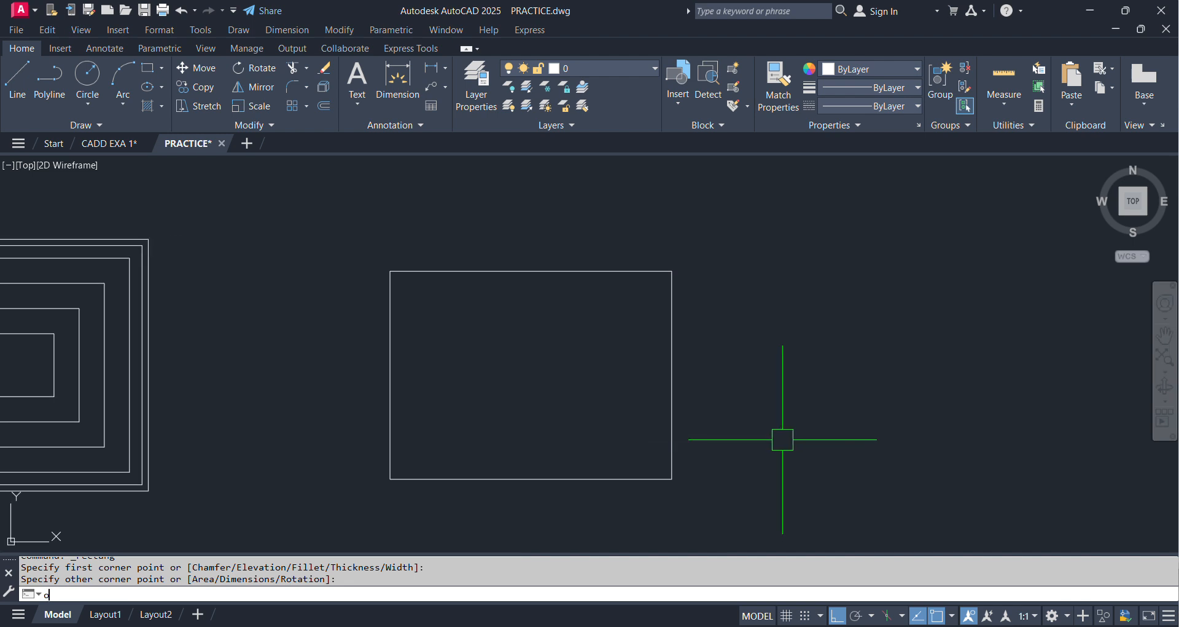
key(Return)
middle_drag(470, 290, 430, 343)
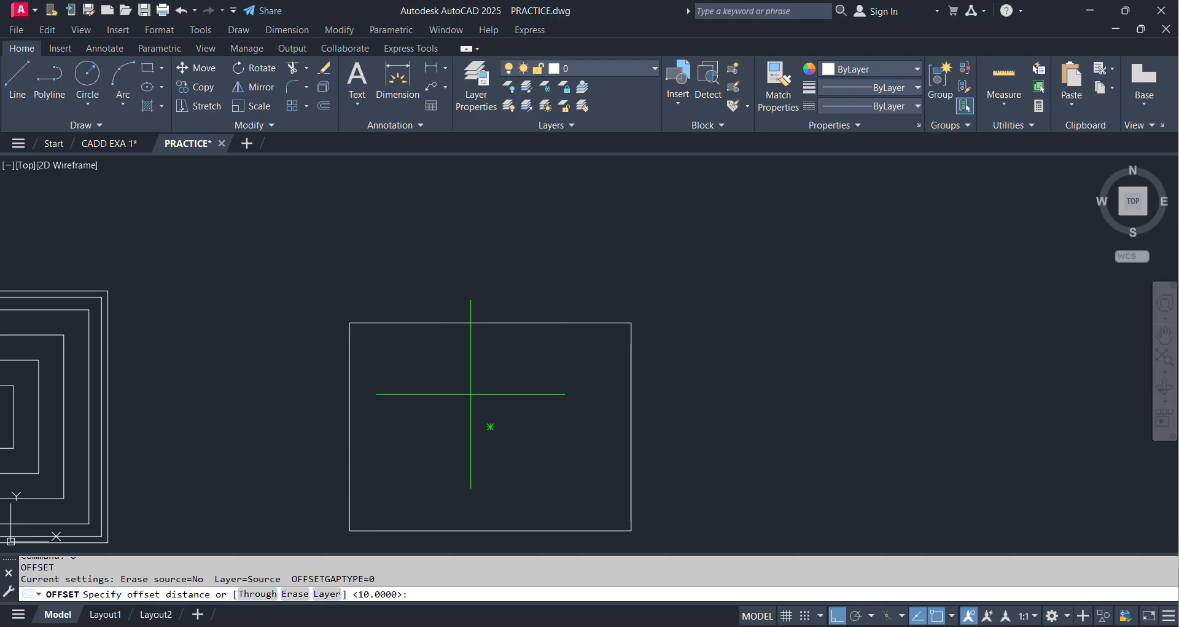
click(290, 594)
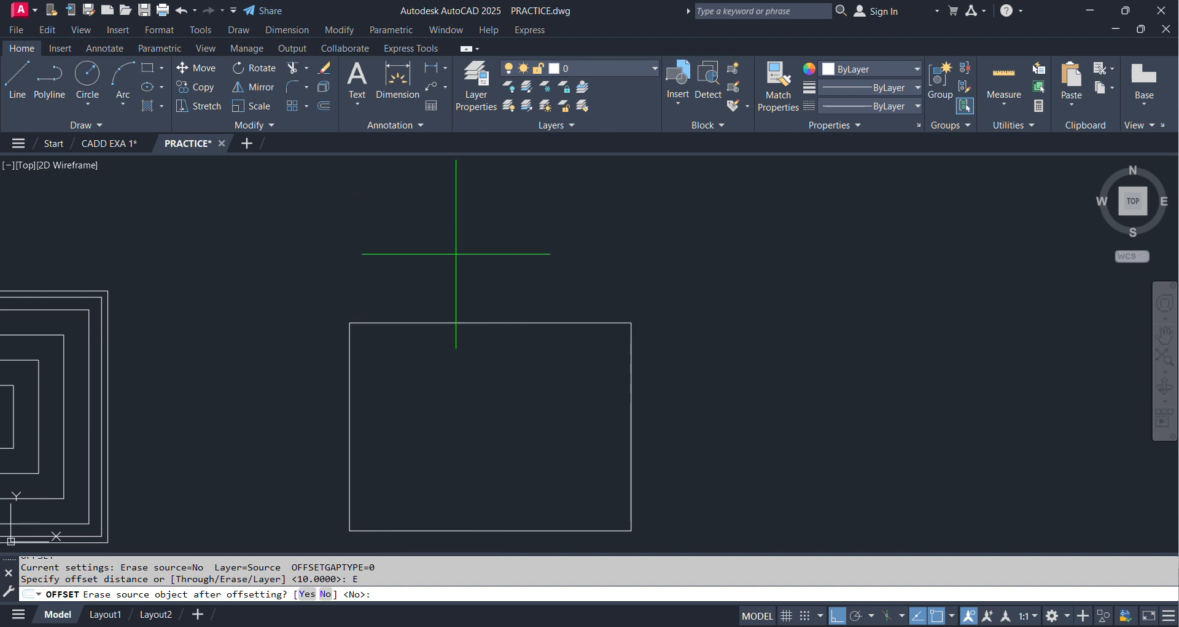
click(310, 591)
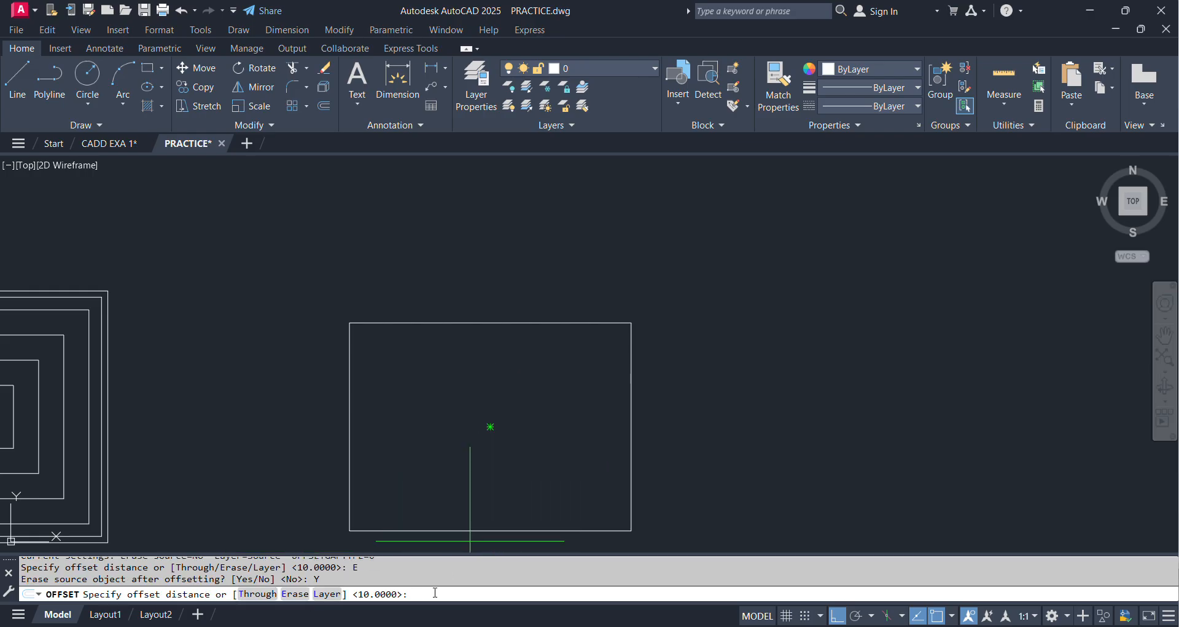
text(30)
key(Return)
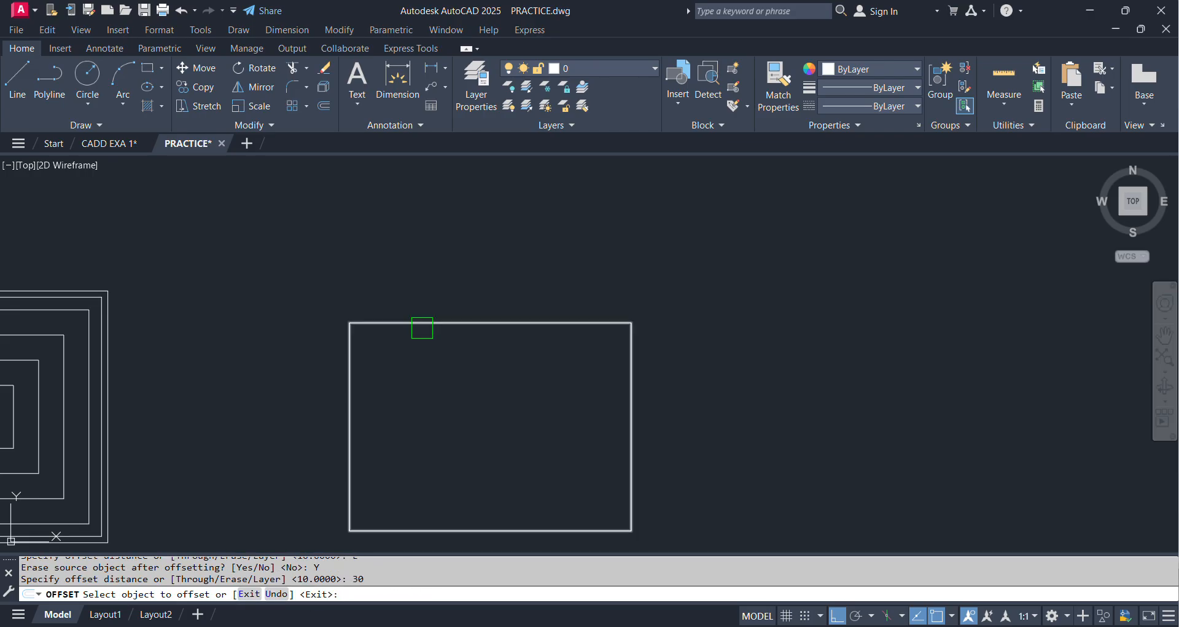
click(422, 325)
click(427, 266)
scroll(429, 354, down, 2)
scroll(424, 366, down, 2)
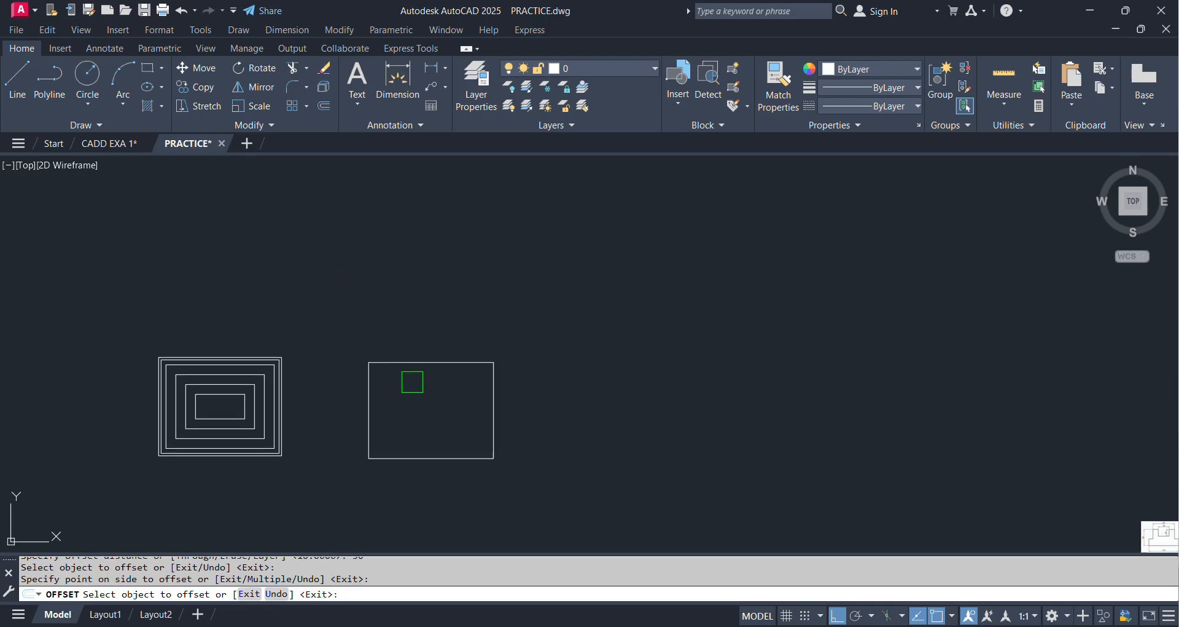
Offset the enlarged rectangle outward by 30 several more times, erasing each source, and end the Offset command
scroll(408, 369, up, 2)
click(408, 356)
click(416, 340)
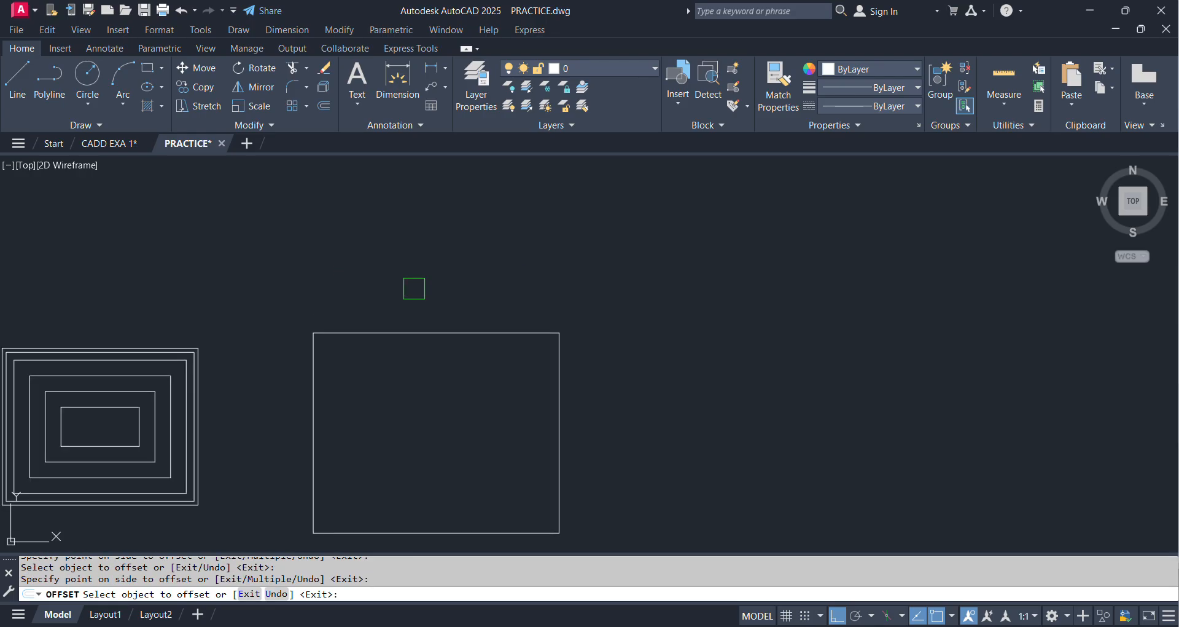
click(413, 331)
click(403, 301)
click(401, 319)
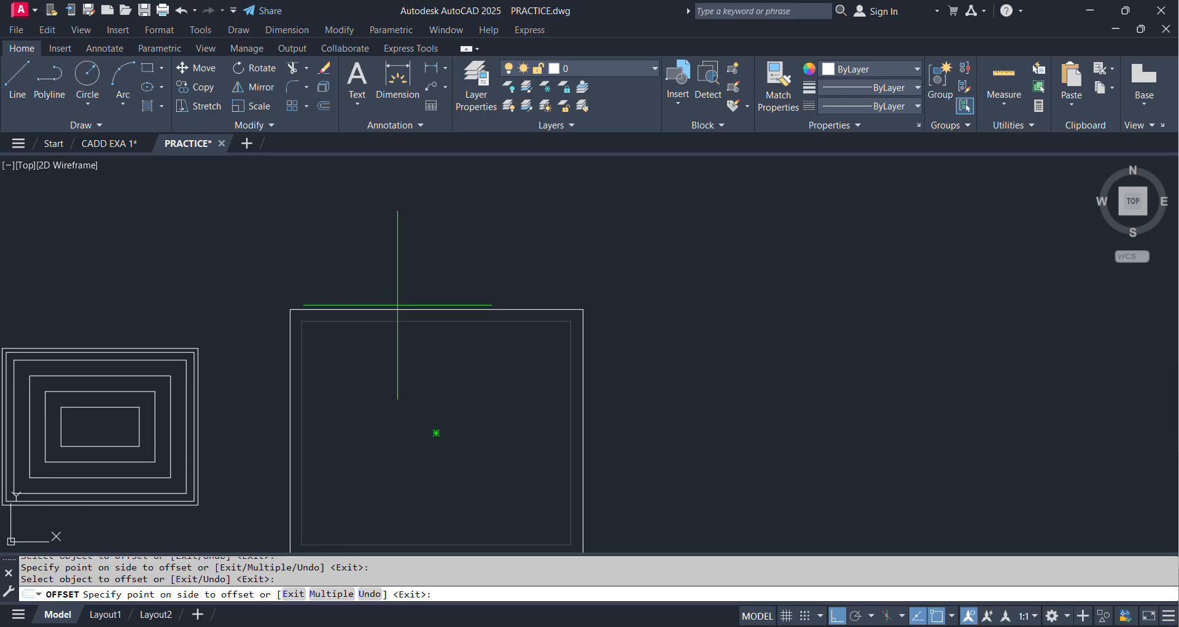
click(401, 270)
click(410, 309)
click(406, 269)
click(404, 298)
click(403, 289)
scroll(458, 311, down, 4)
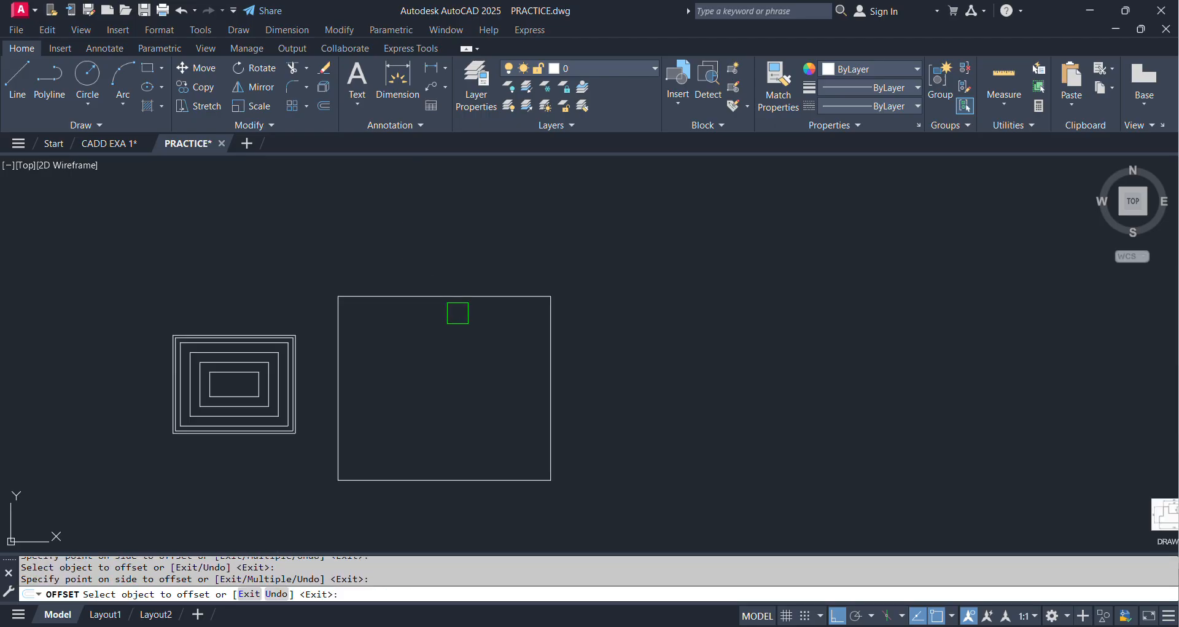
key(Return)
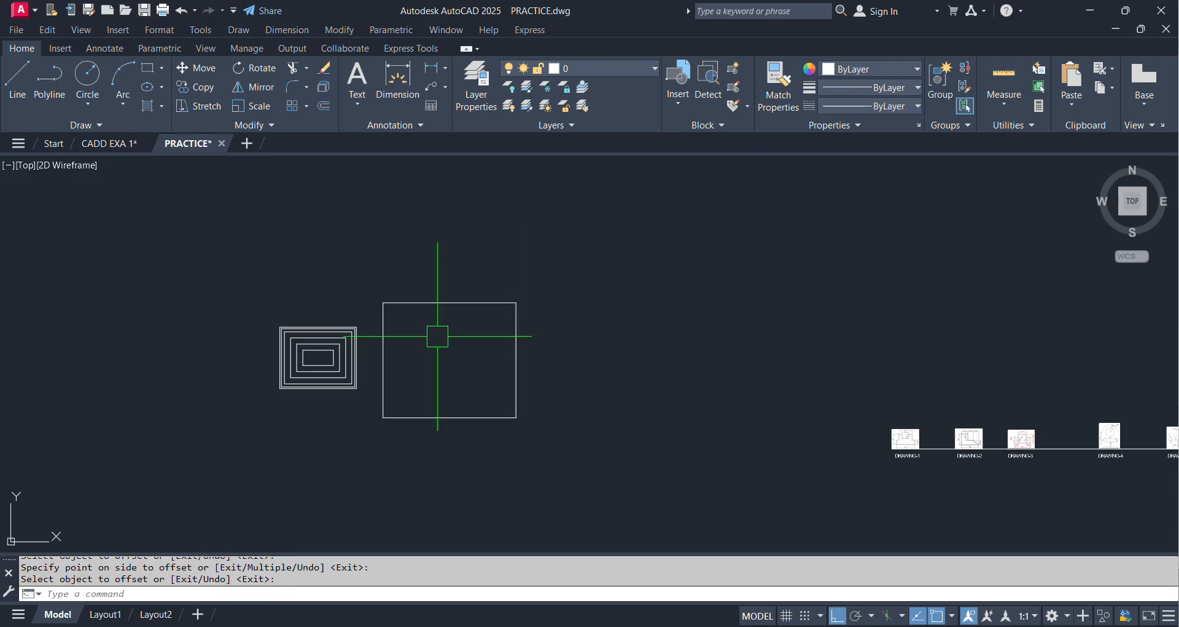
Draw a horizontal line and a vertical line down from its end in the empty area, using the Line command
scroll(437, 336, up, 4)
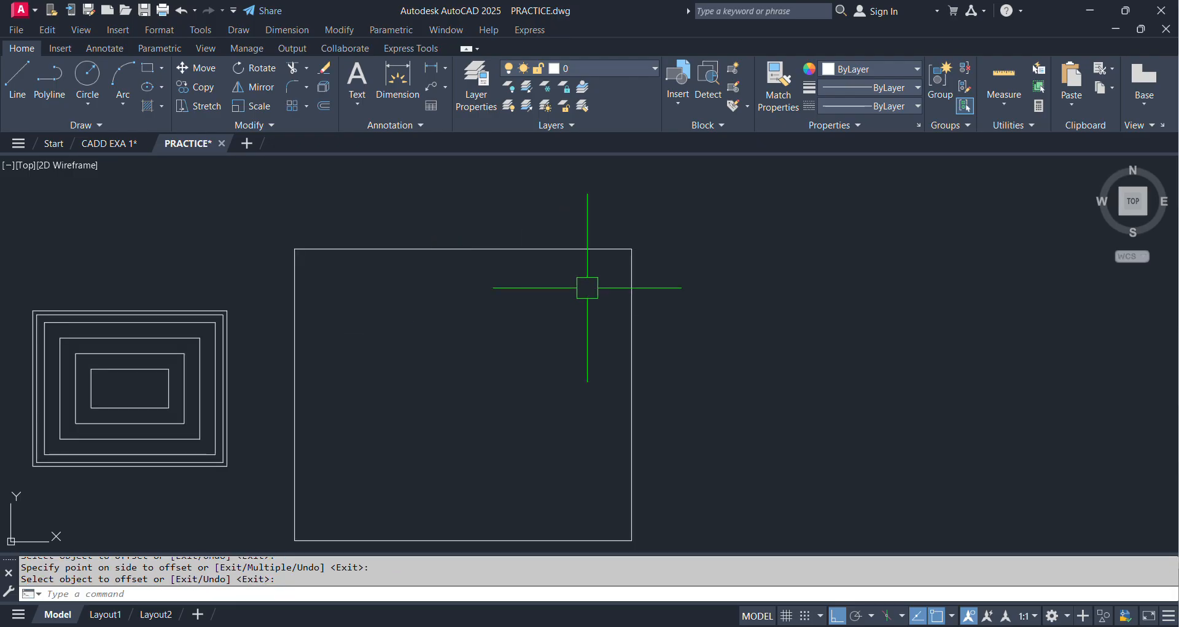
mouse_move(587, 285)
middle_down()
mouse_move(487, 334)
mouse_move(277, 390)
mouse_move(421, 369)
mouse_move(362, 372)
middle_up()
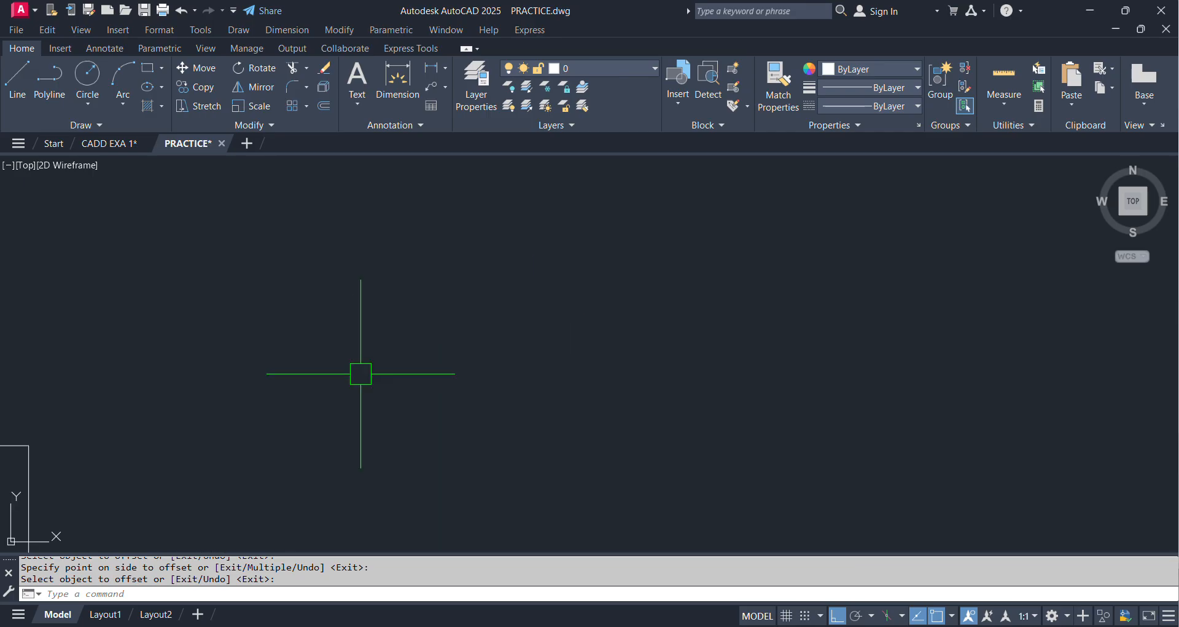
click(17, 87)
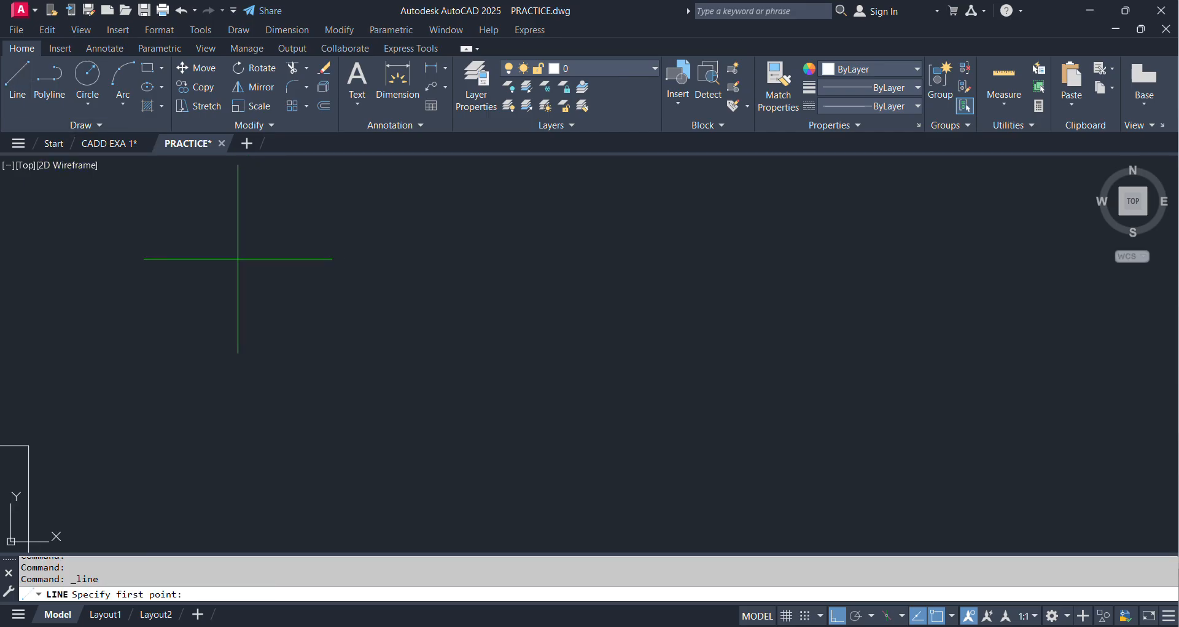
click(210, 261)
click(468, 262)
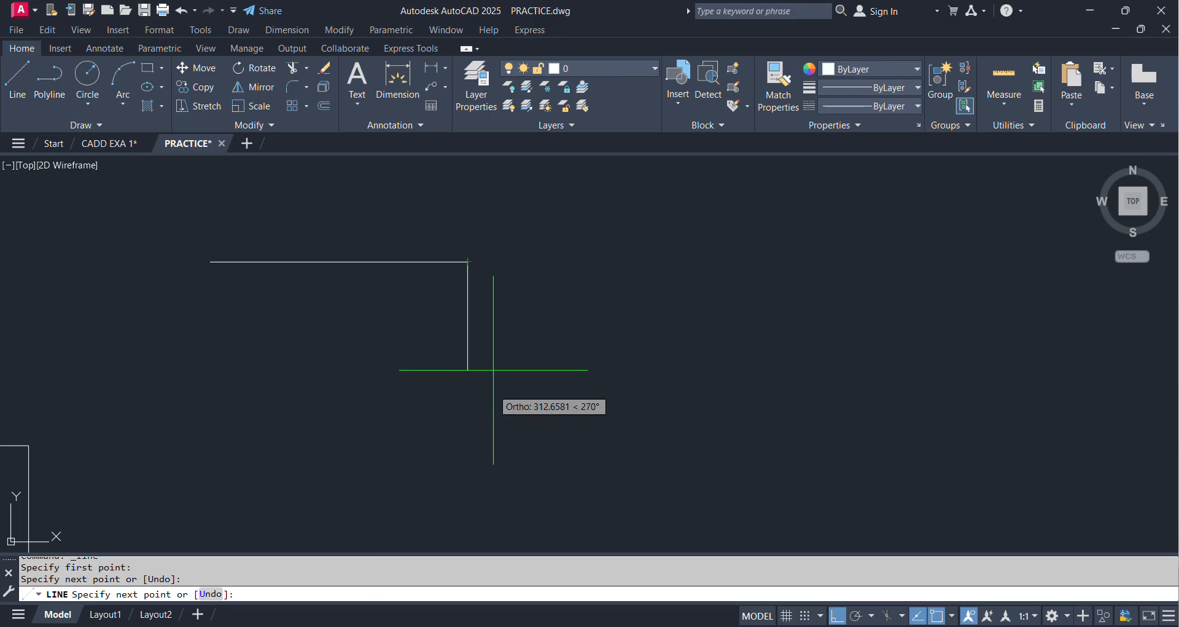
click(468, 454)
key(Return)
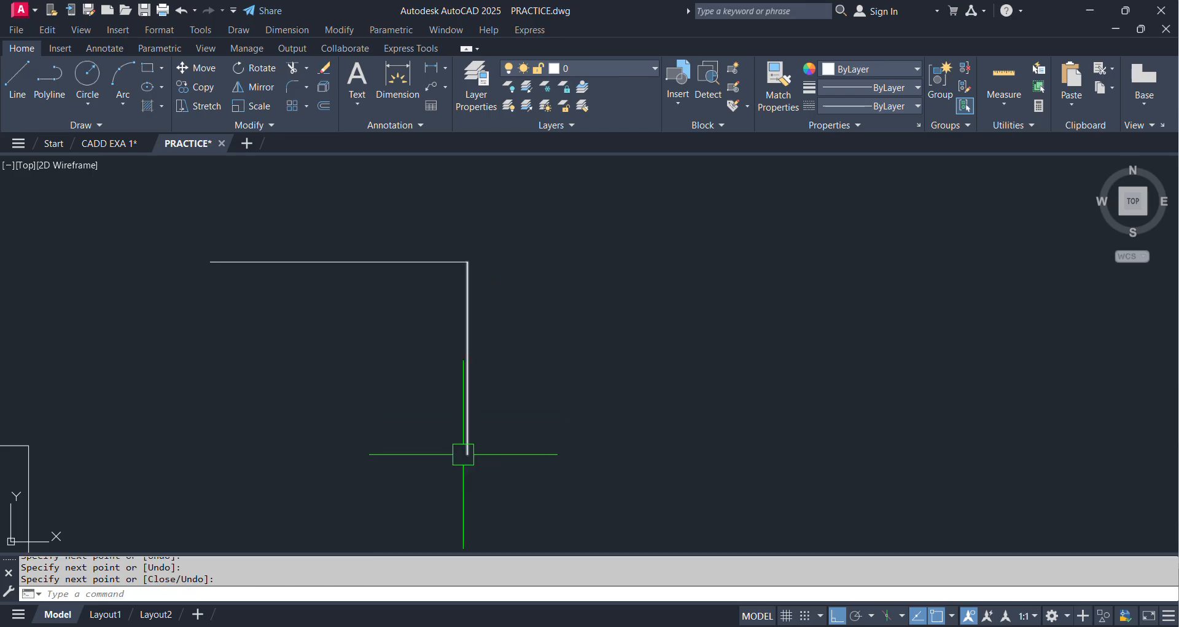
Draw a similar corner as a single polyline to the right, running horizontally and down vertically
text(pl)
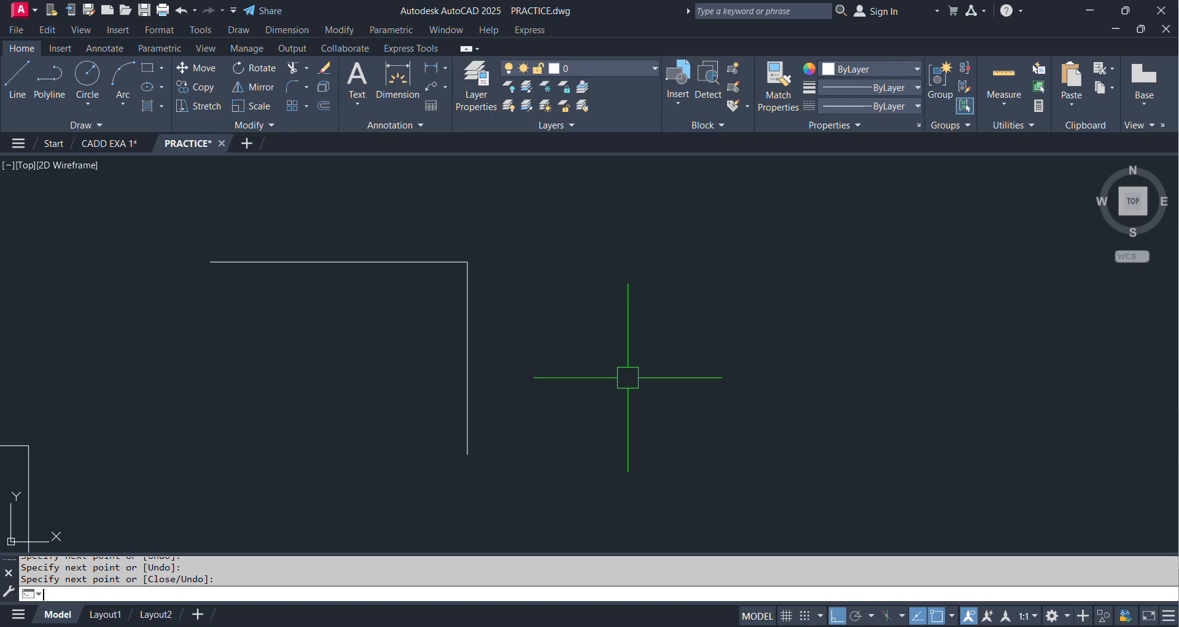
key(Return)
click(694, 229)
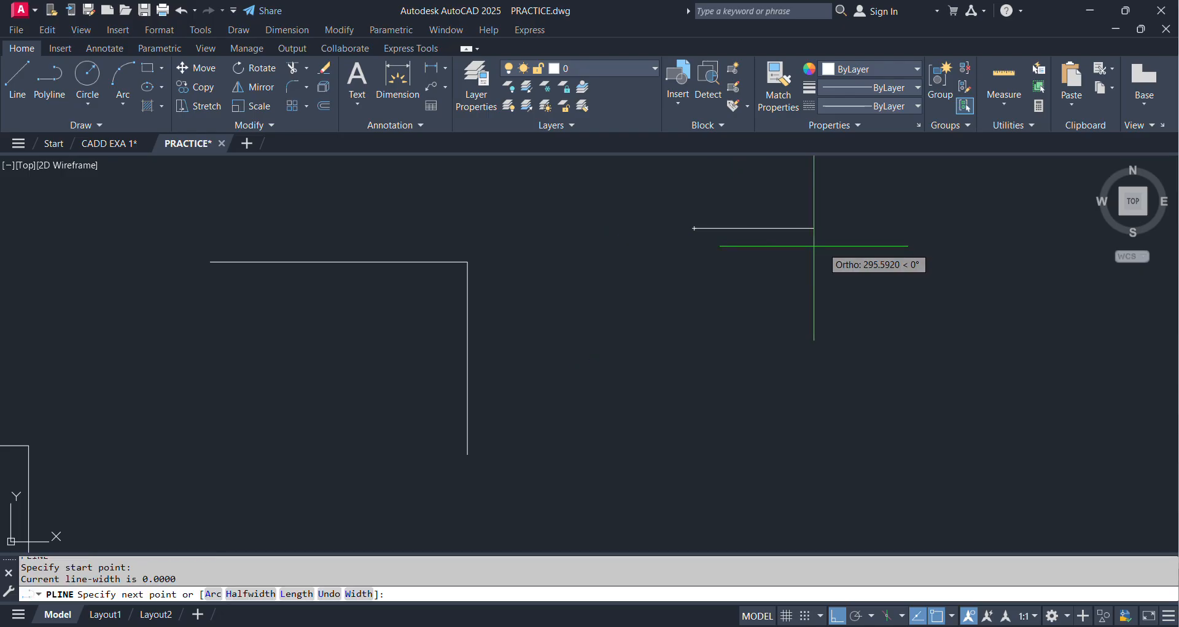
click(872, 228)
click(881, 455)
key(Return)
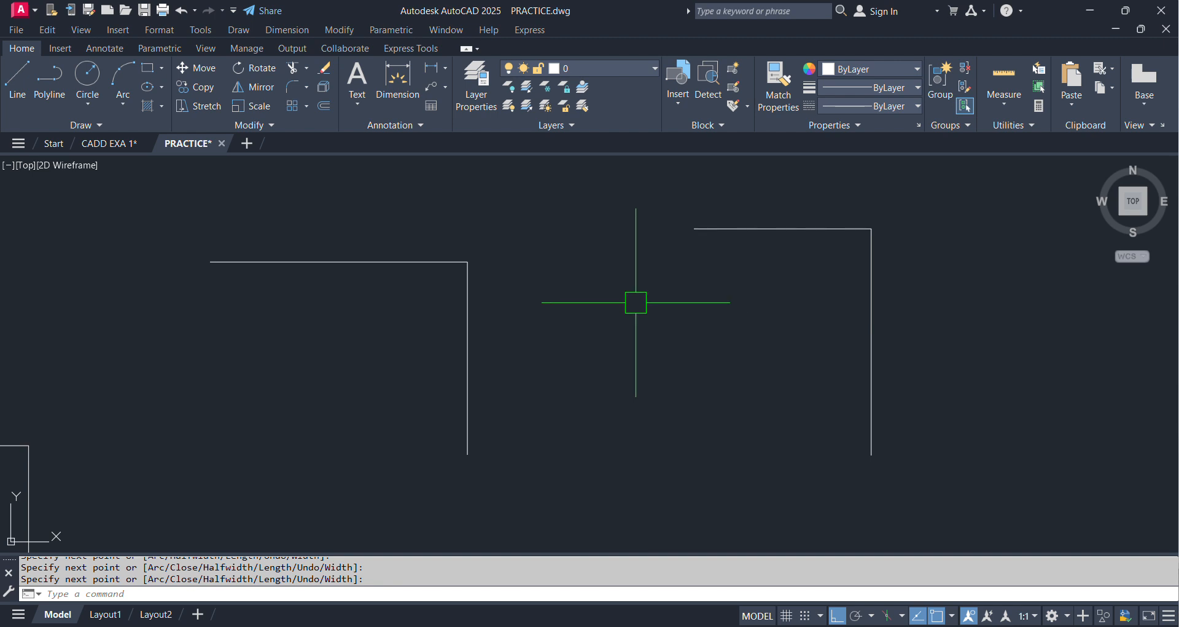
text(o)
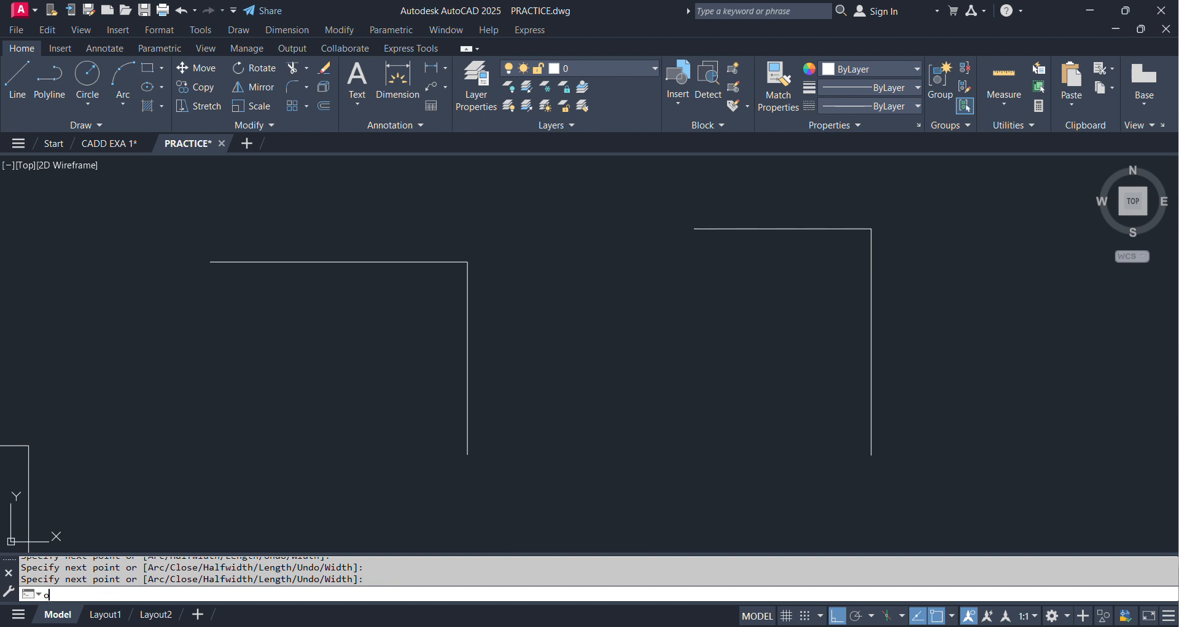
key(Return)
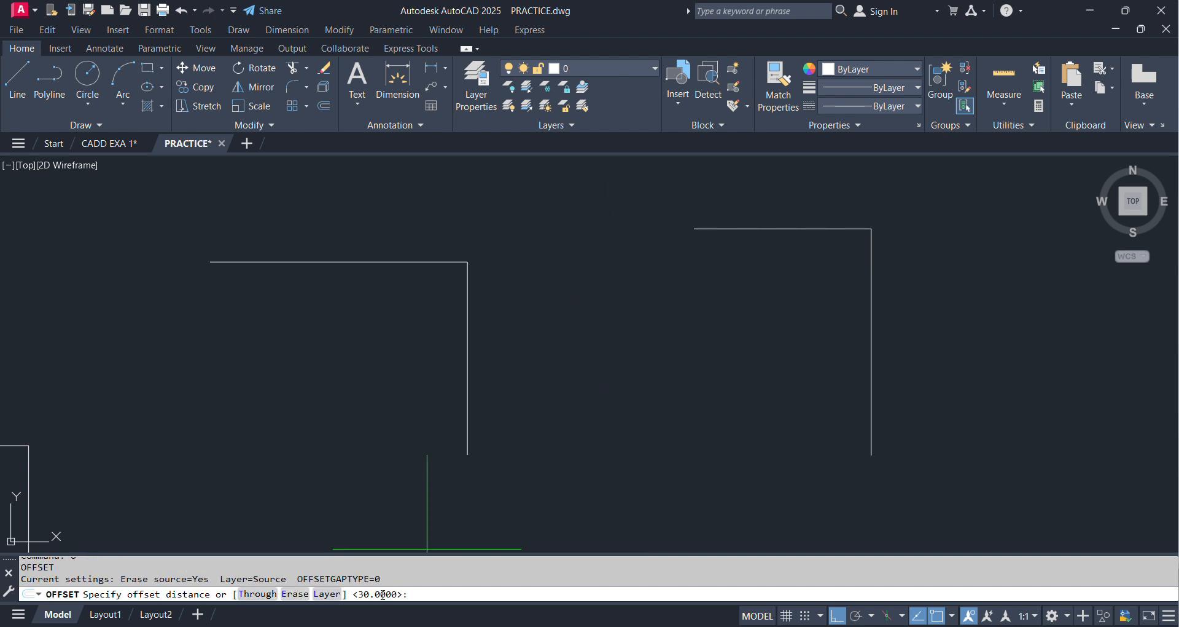
key(Return)
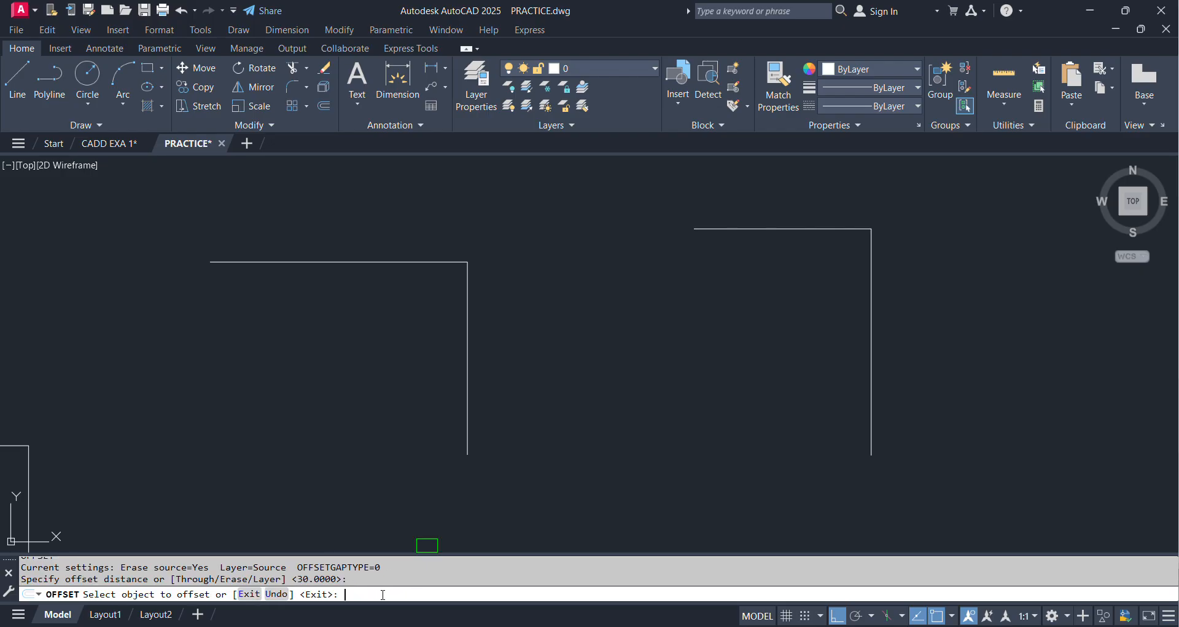
click(344, 262)
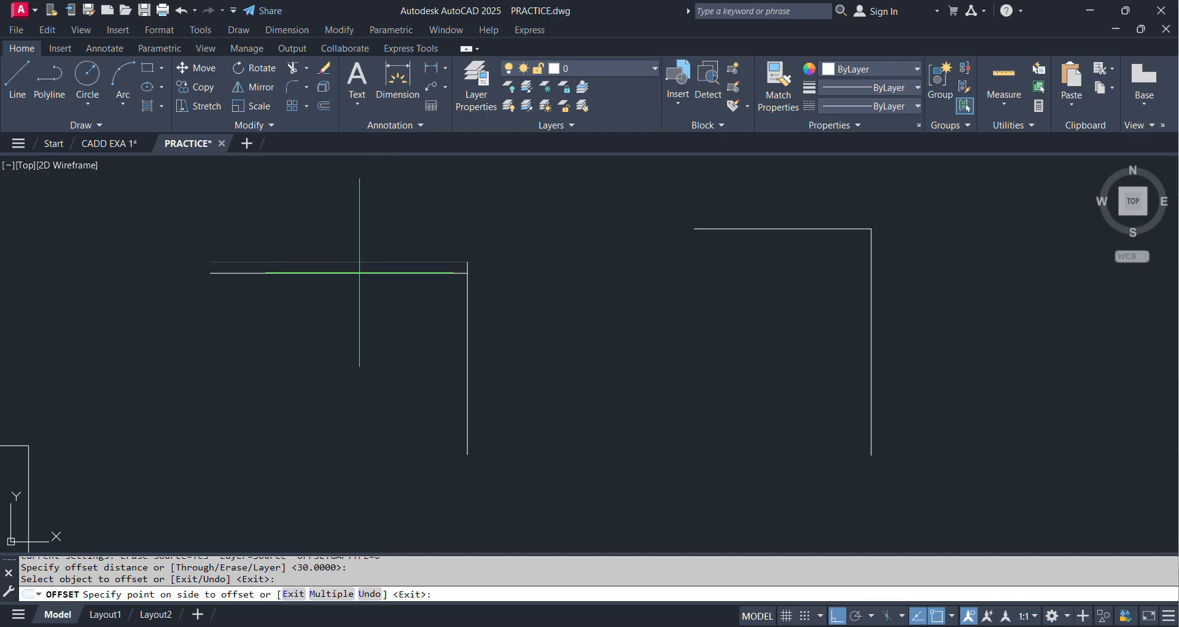
key(Escape)
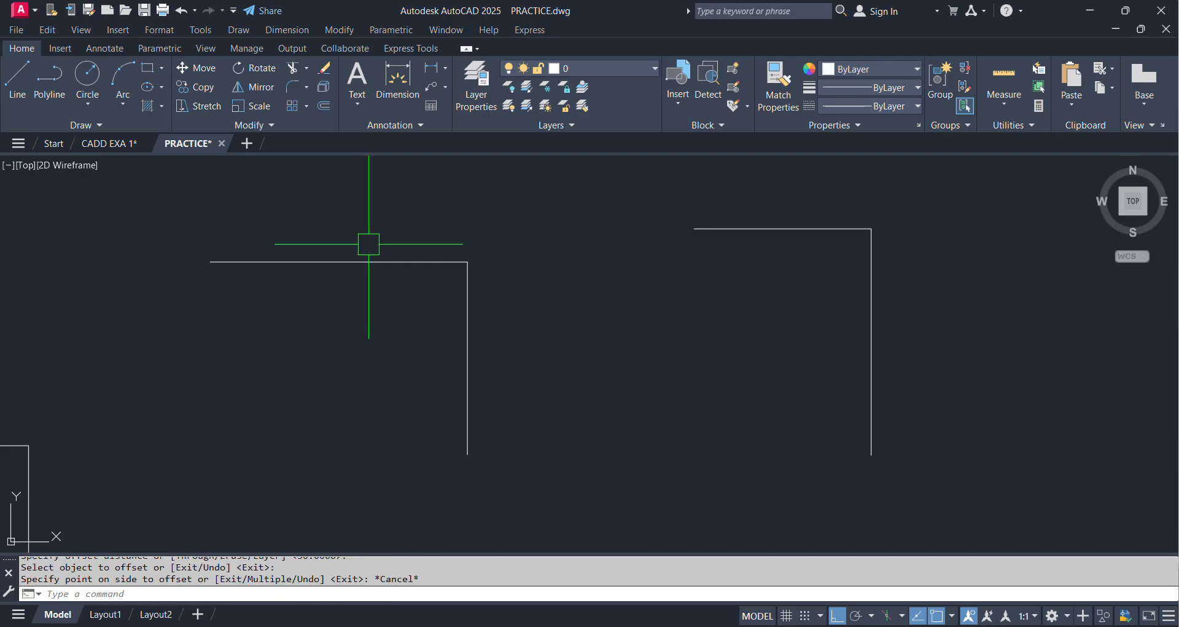
Set Offset's Erase source option to No and offset the left corner's horizontal line upward by 30
key(Return)
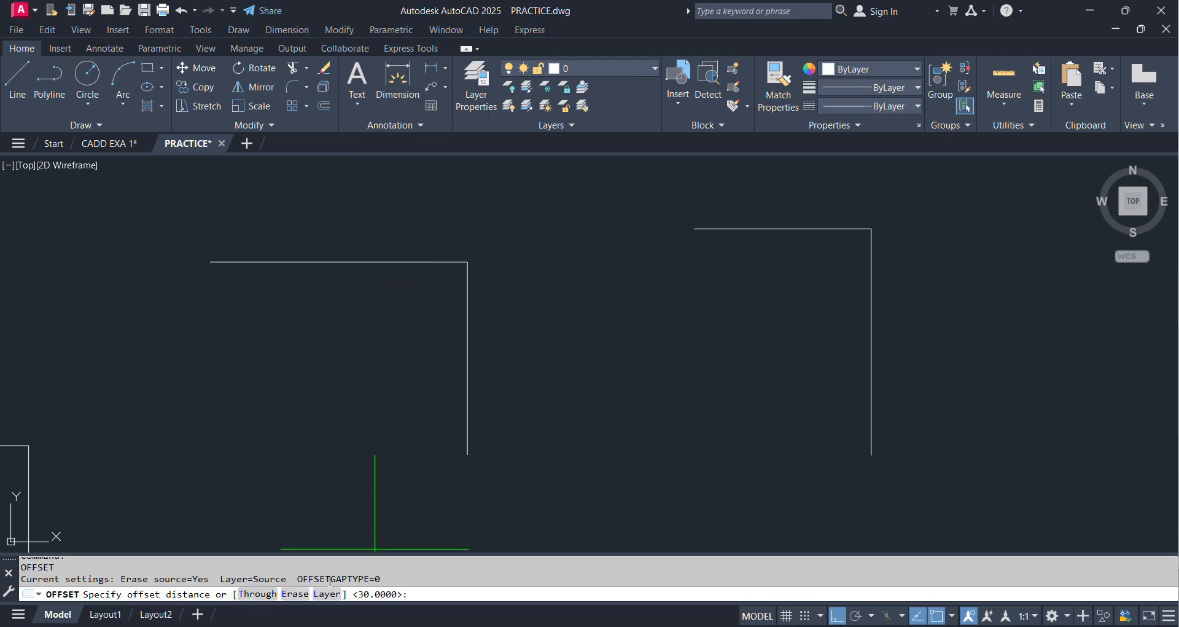
click(293, 594)
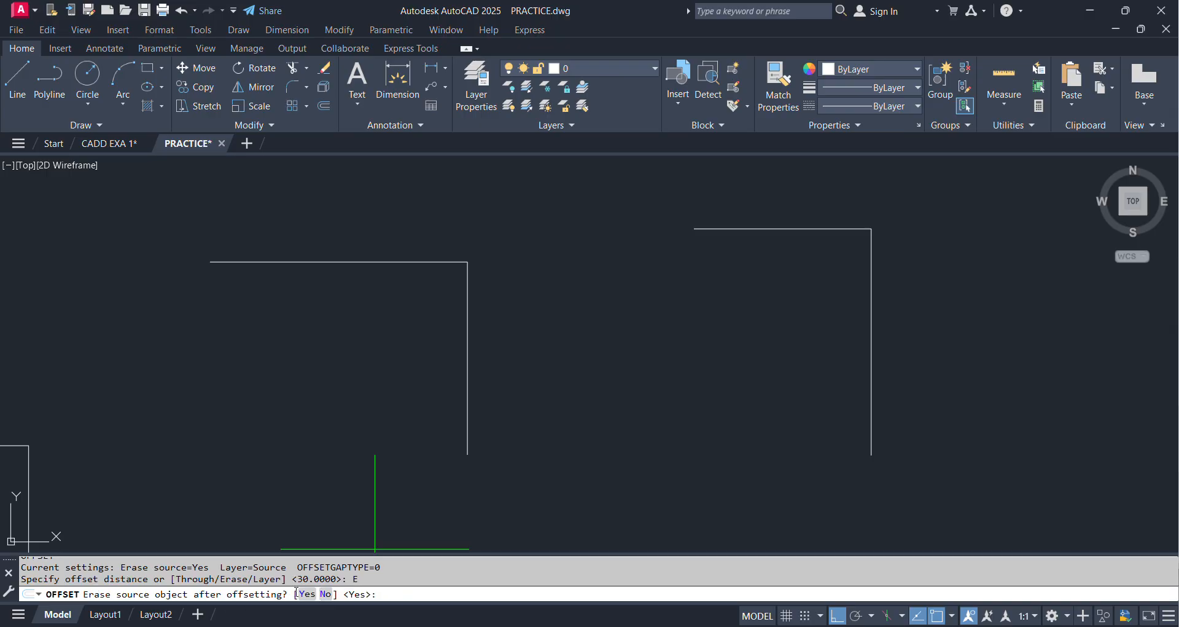
click(325, 594)
key(Return)
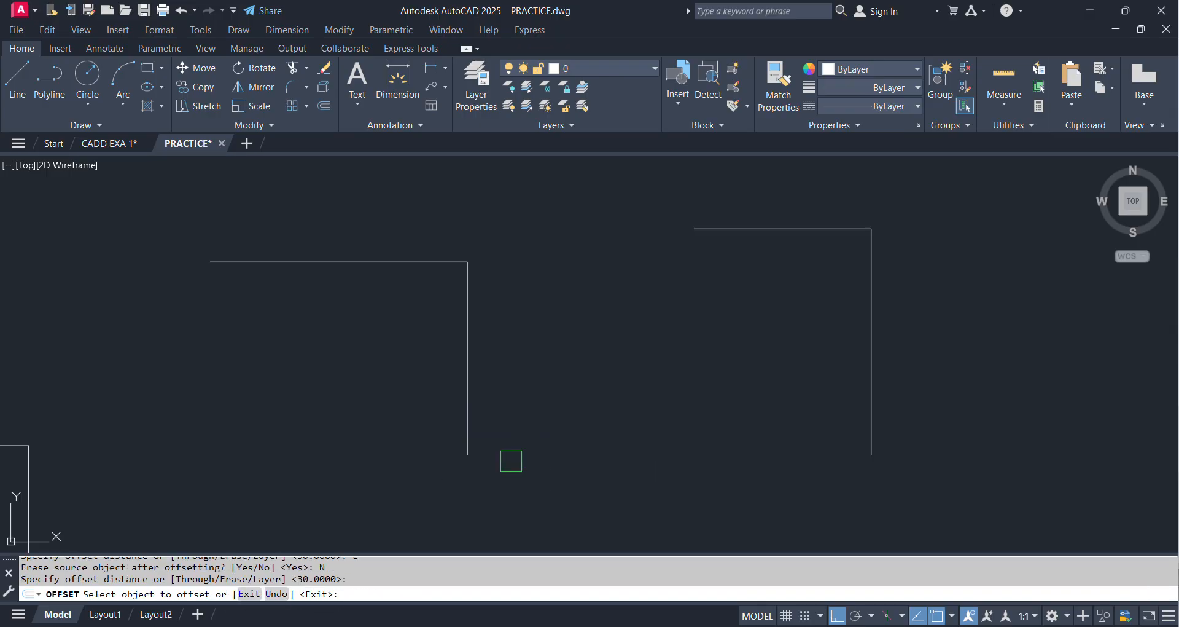
click(339, 262)
click(357, 200)
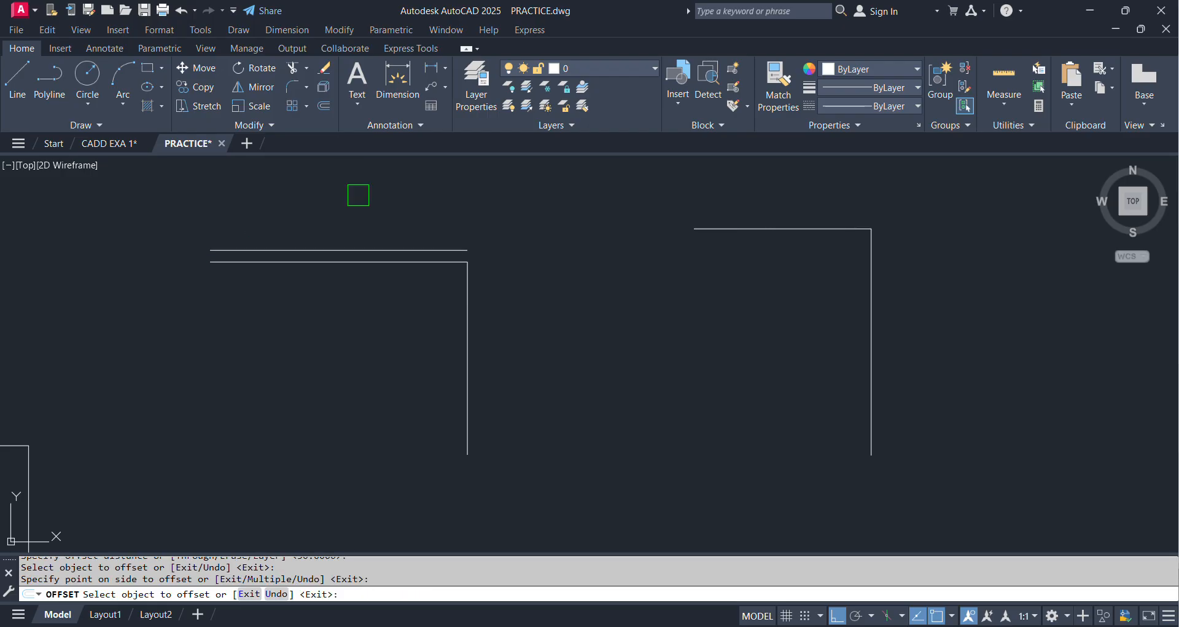
Offset the left corner's vertical line outward to the right by 30 and end the Offset command
click(472, 333)
click(563, 354)
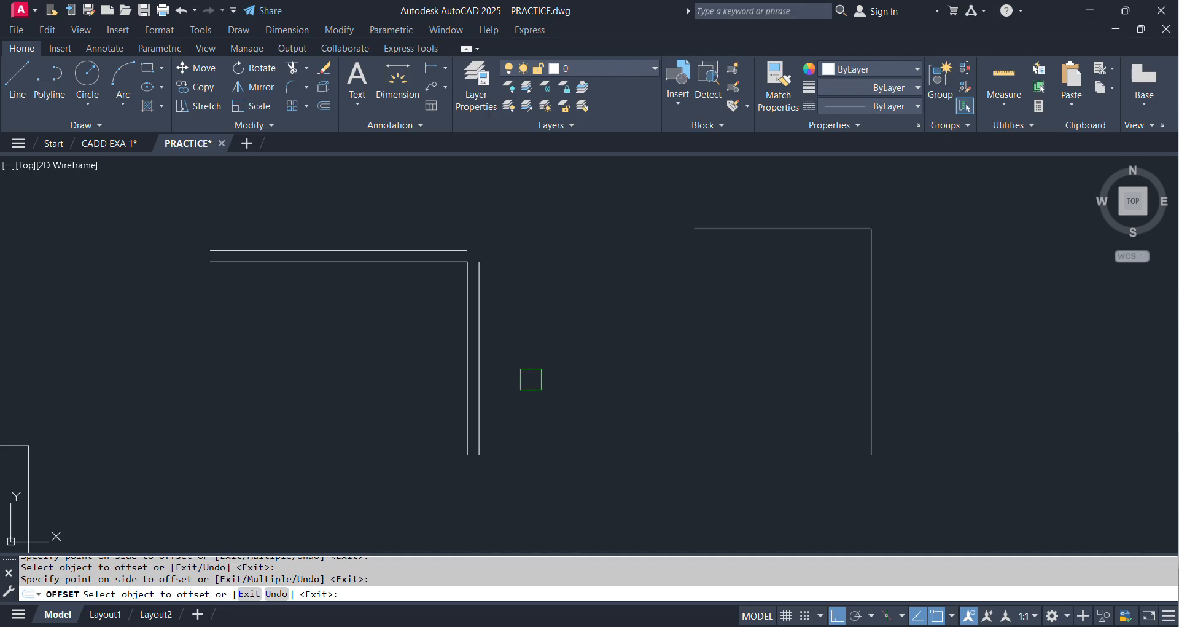
scroll(489, 263, up, 4)
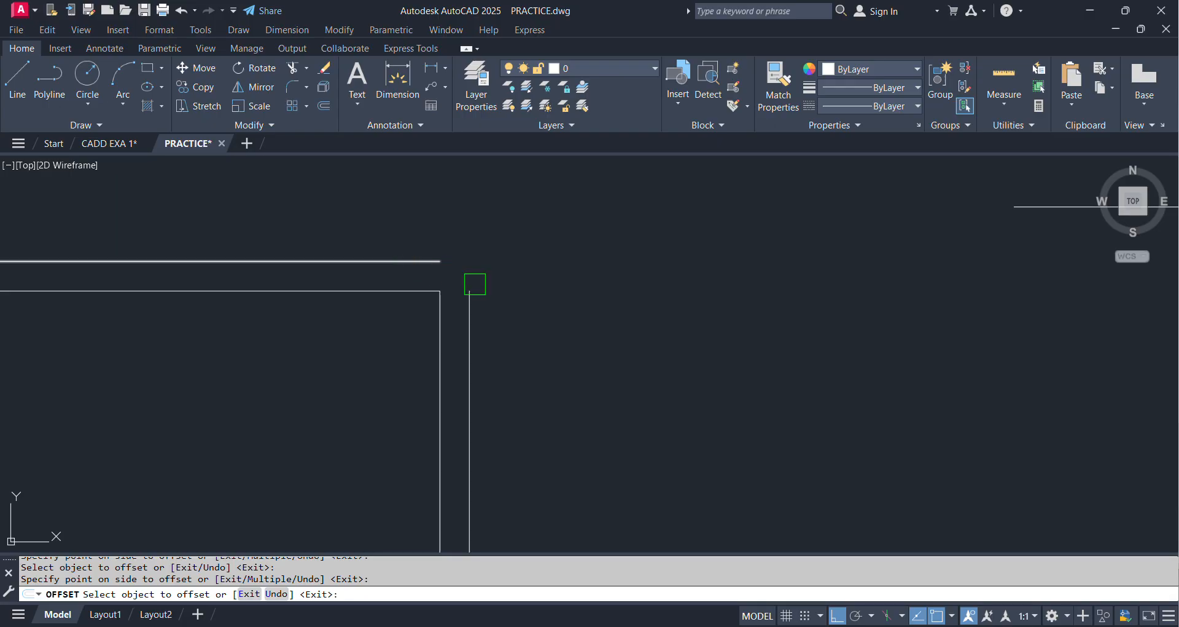
scroll(463, 289, down, 6)
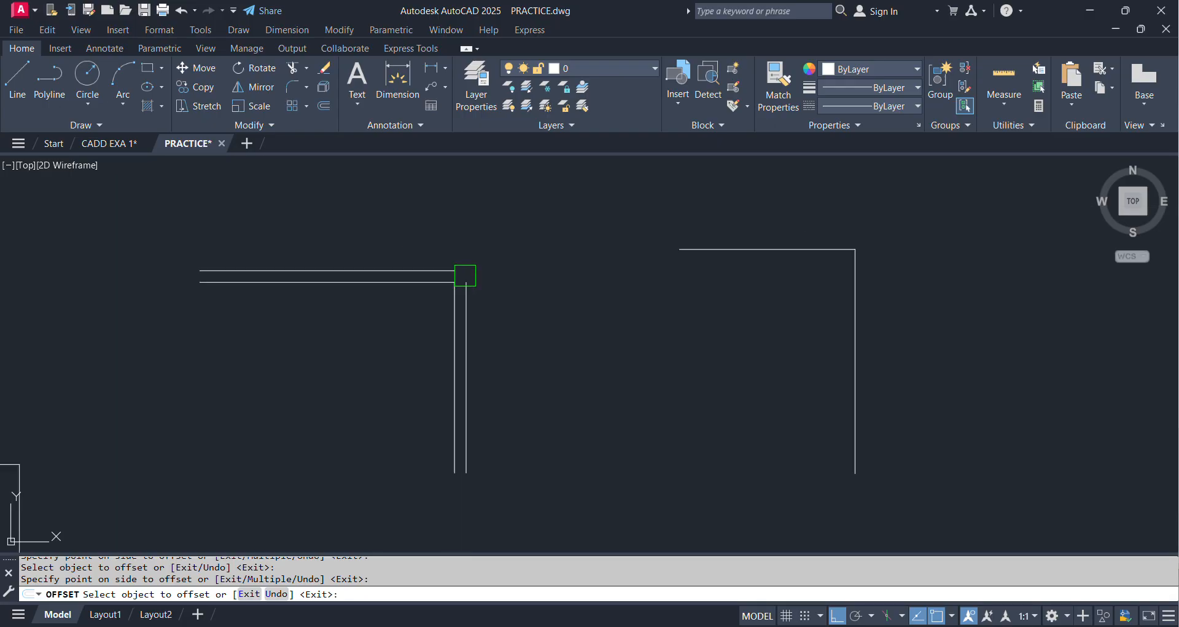
scroll(418, 286, up, 4)
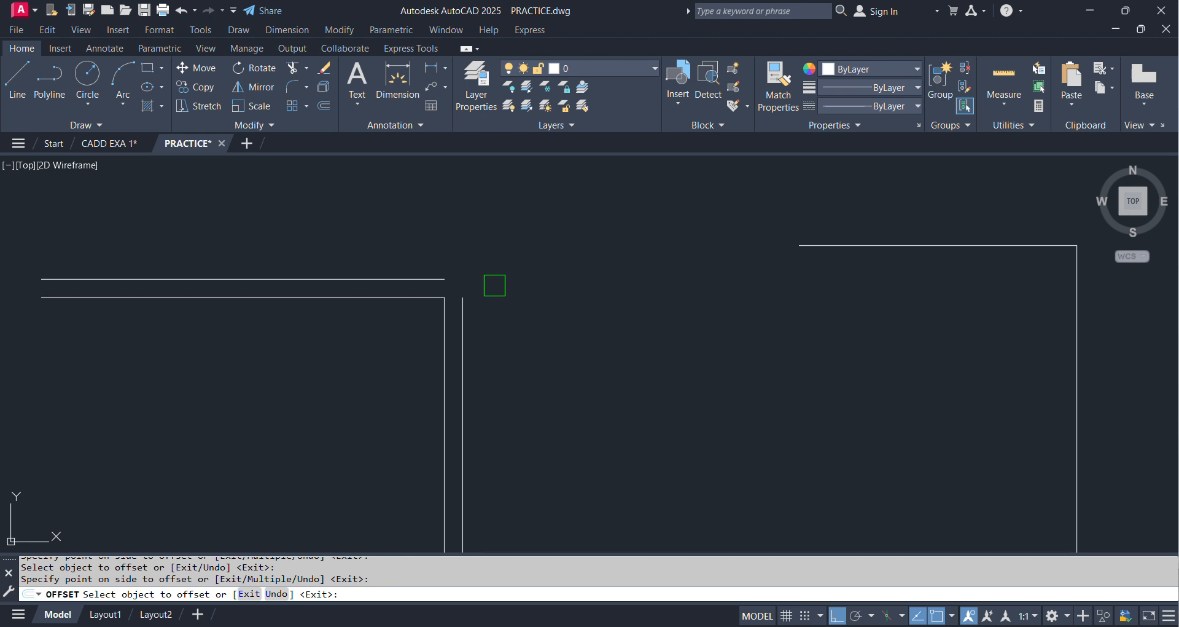
key(Escape)
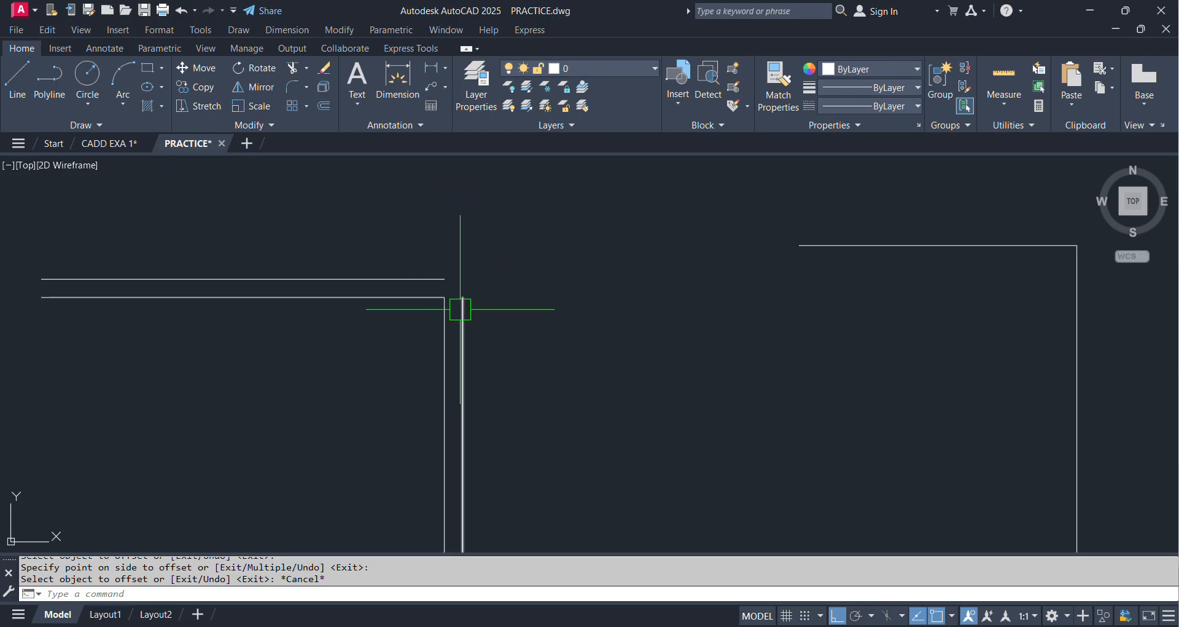
Fillet the two outer offset lines with radius 0 so they meet in a sharp corner
scroll(489, 309, up, 2)
scroll(523, 320, down, 2)
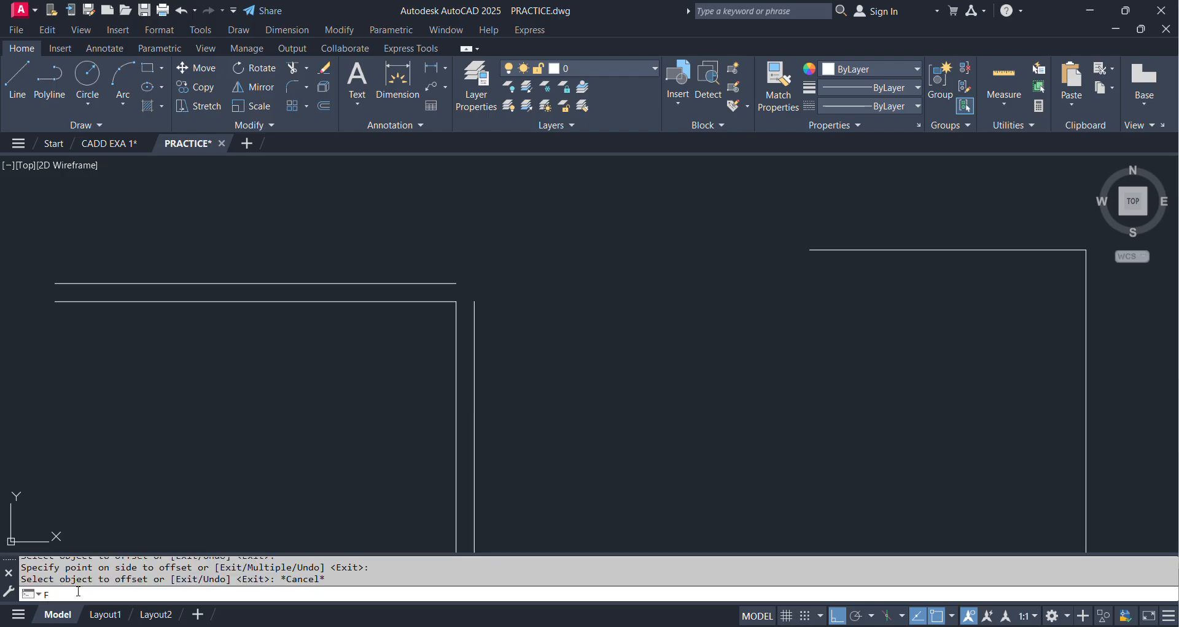
key(Return)
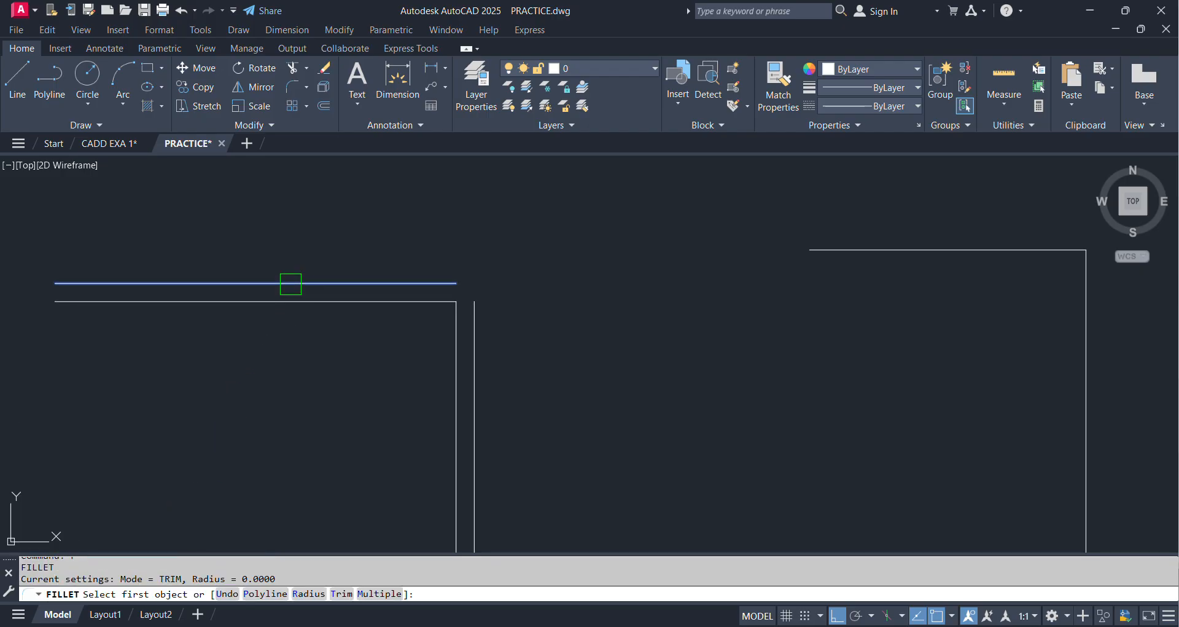
click(290, 283)
click(474, 328)
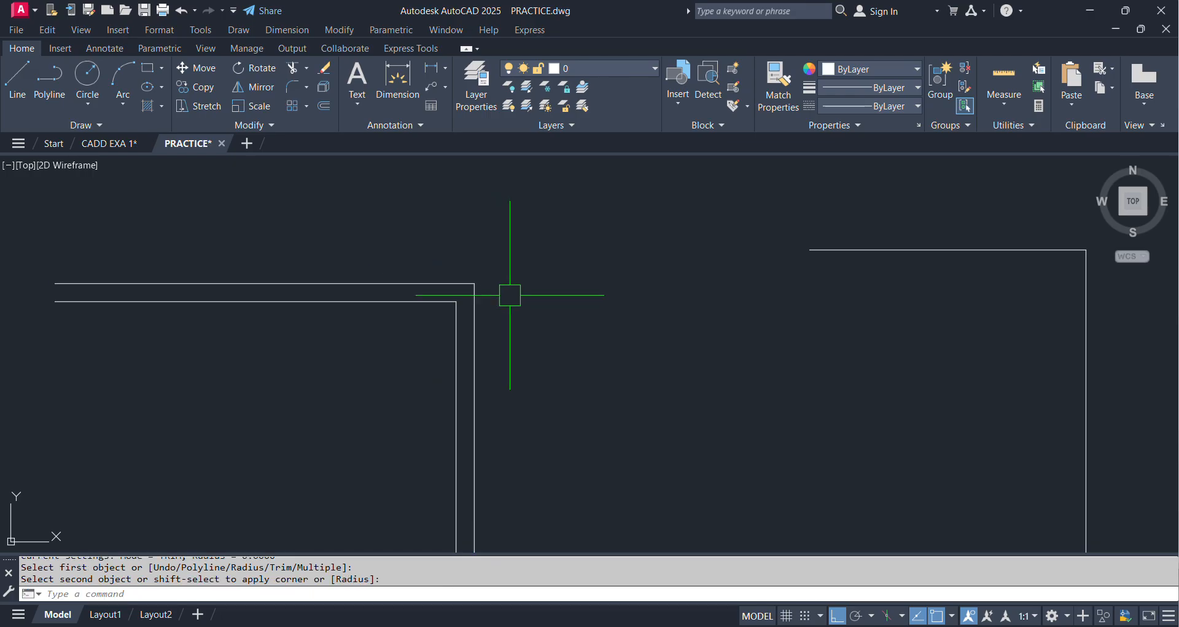
Offset the polyline corner outward by 30, keeping the source polyline
middle_drag(879, 381, 619, 373)
middle_drag(895, 290, 651, 326)
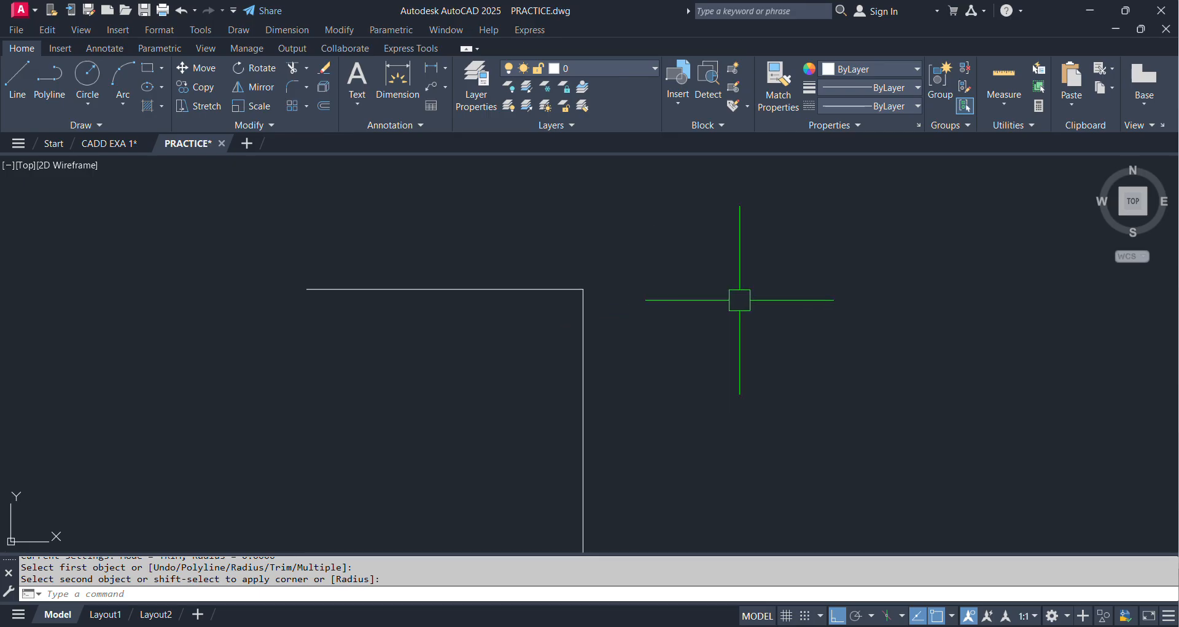
key(Return)
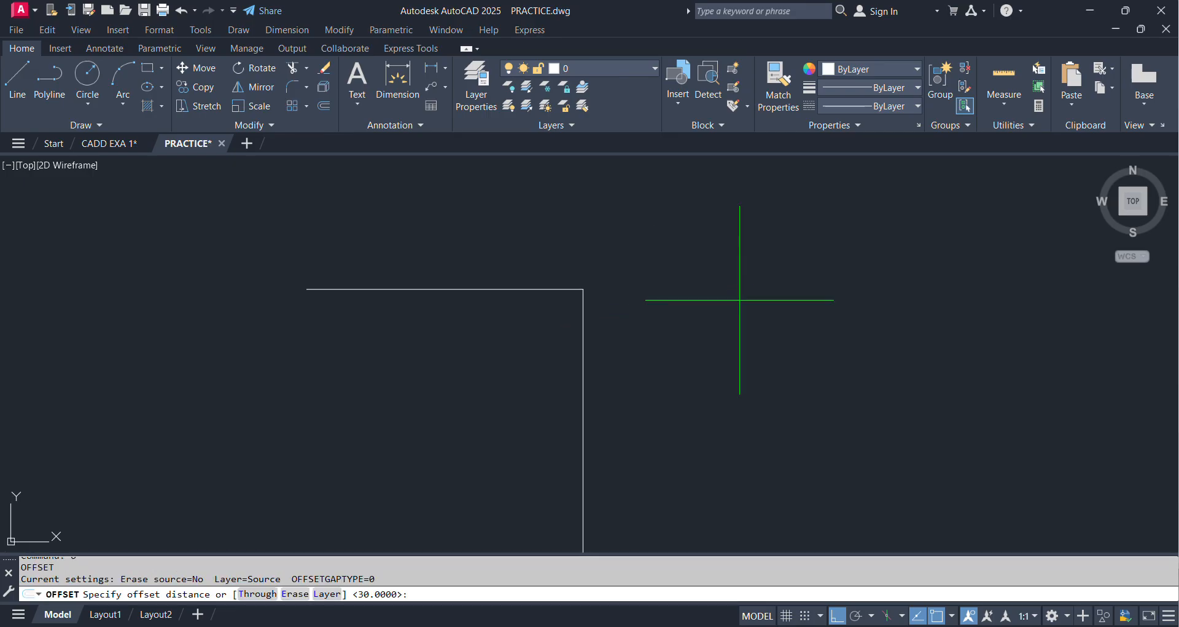
key(Return)
click(519, 287)
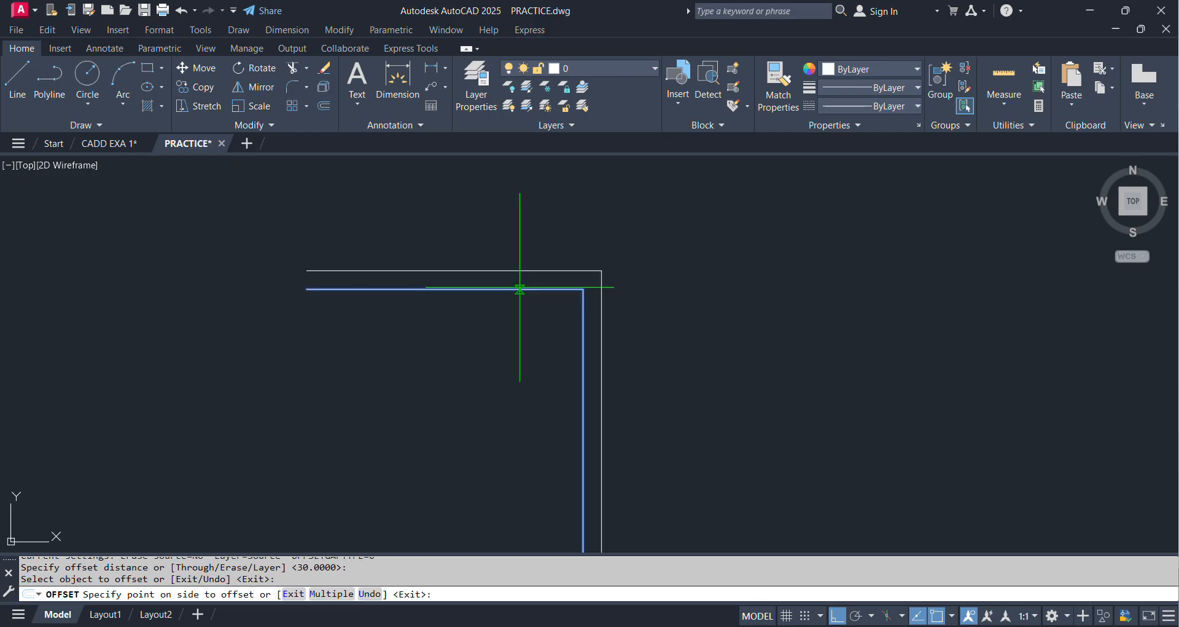
click(594, 250)
Compare the outer corner of the offset polyline with that of the separately offset lines, and end the Offset command
scroll(707, 295, down, 2)
middle_drag(787, 316, 781, 317)
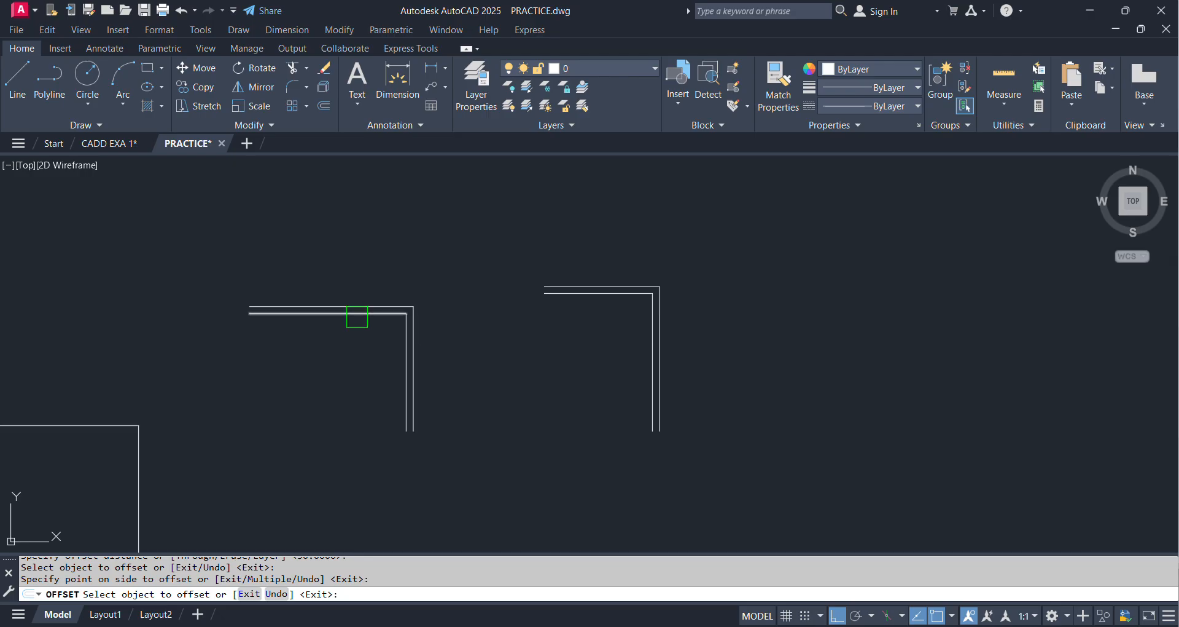
scroll(357, 317, up, 4)
middle_drag(798, 306, 533, 318)
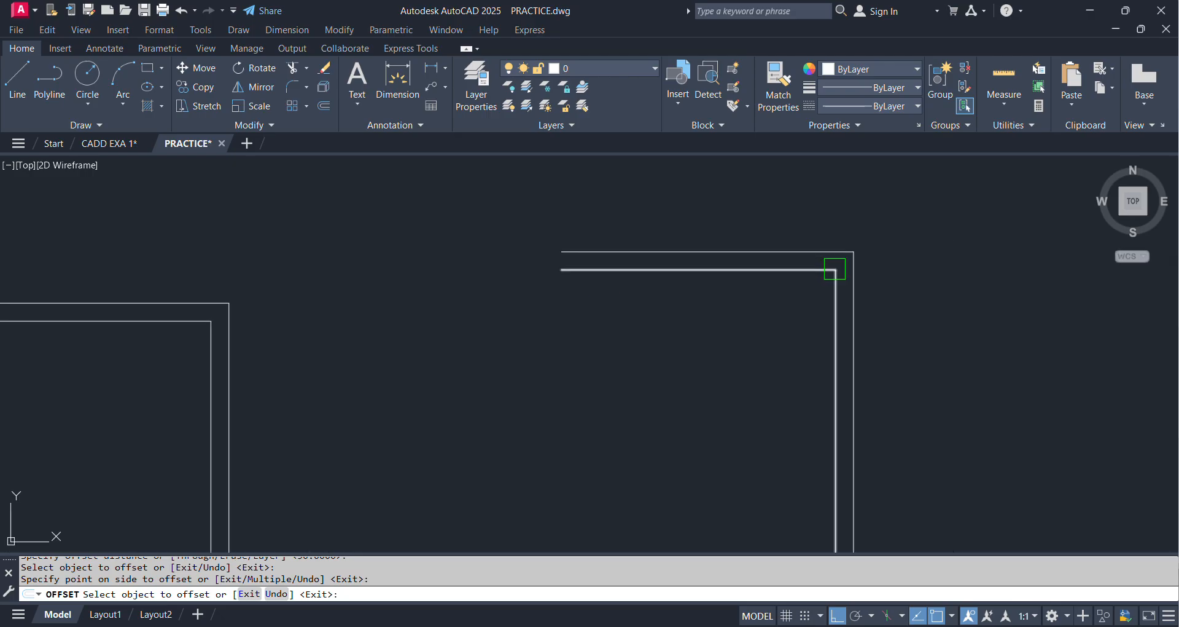
scroll(839, 252, up, 2)
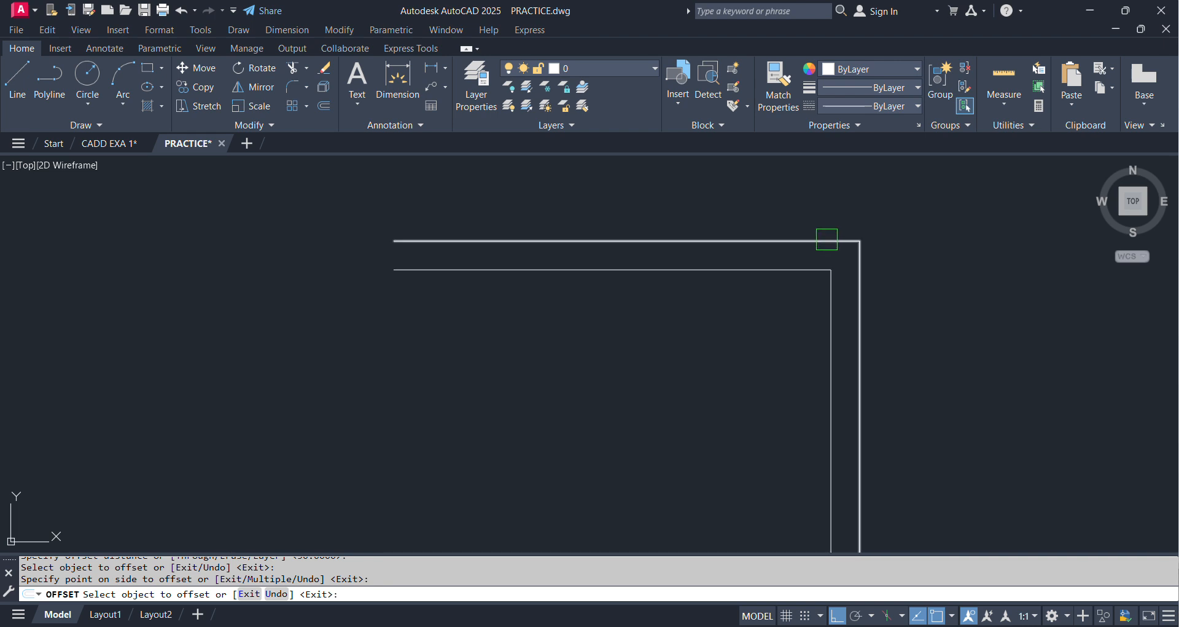
scroll(849, 242, down, 6)
scroll(854, 250, up, 2)
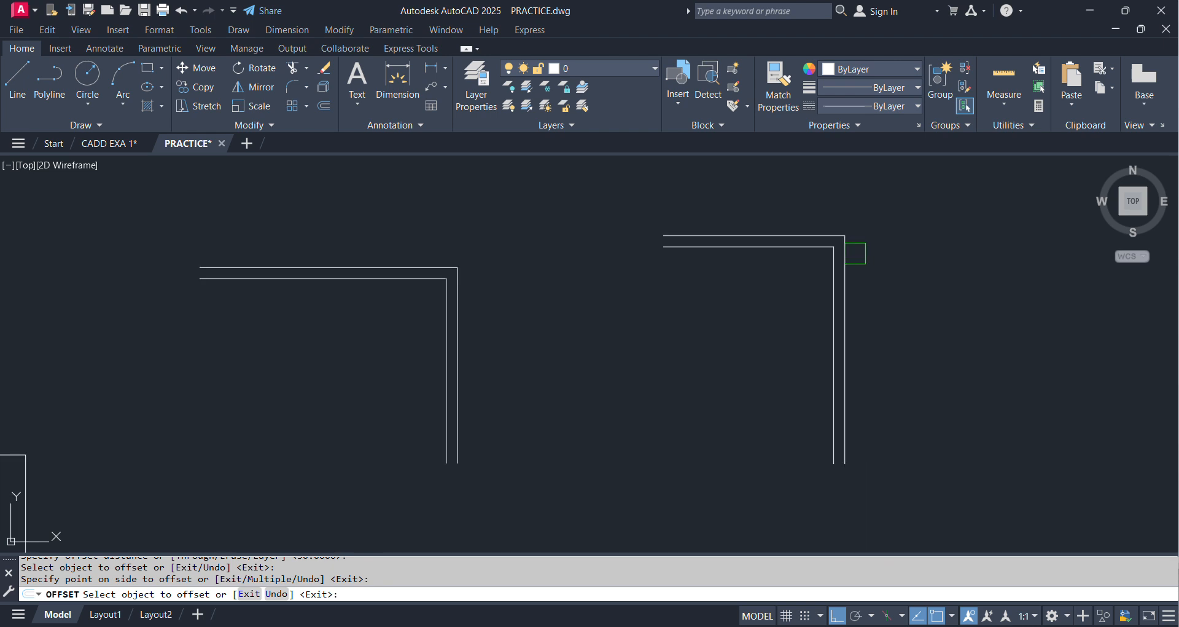
scroll(423, 277, up, 4)
scroll(228, 285, down, 2)
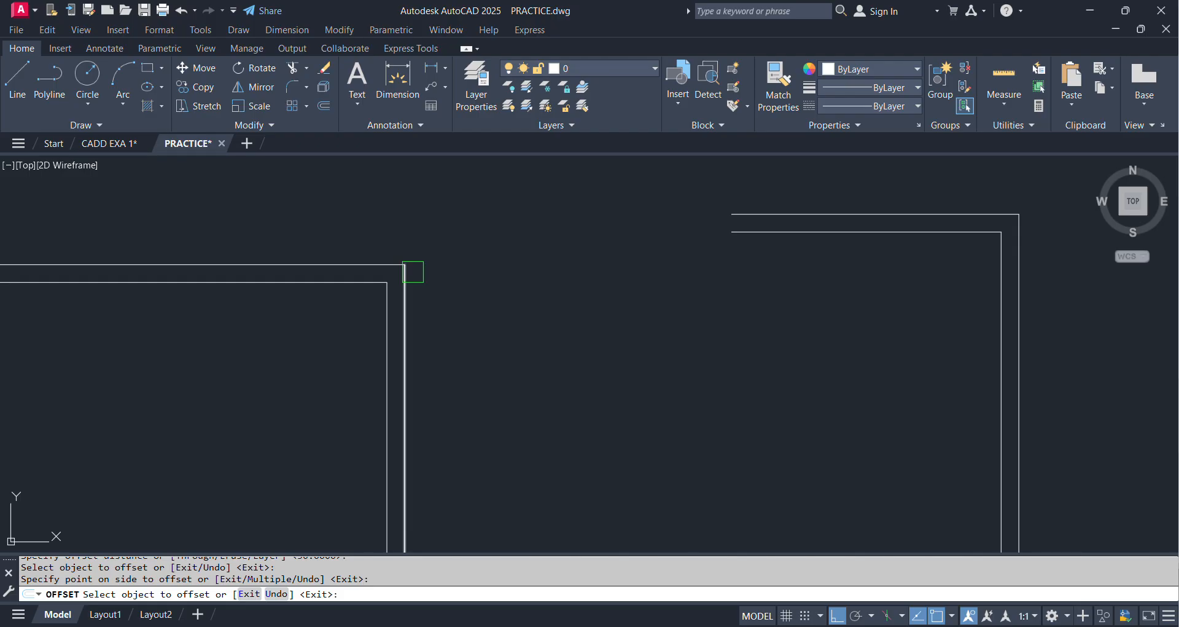
scroll(412, 272, down, 2)
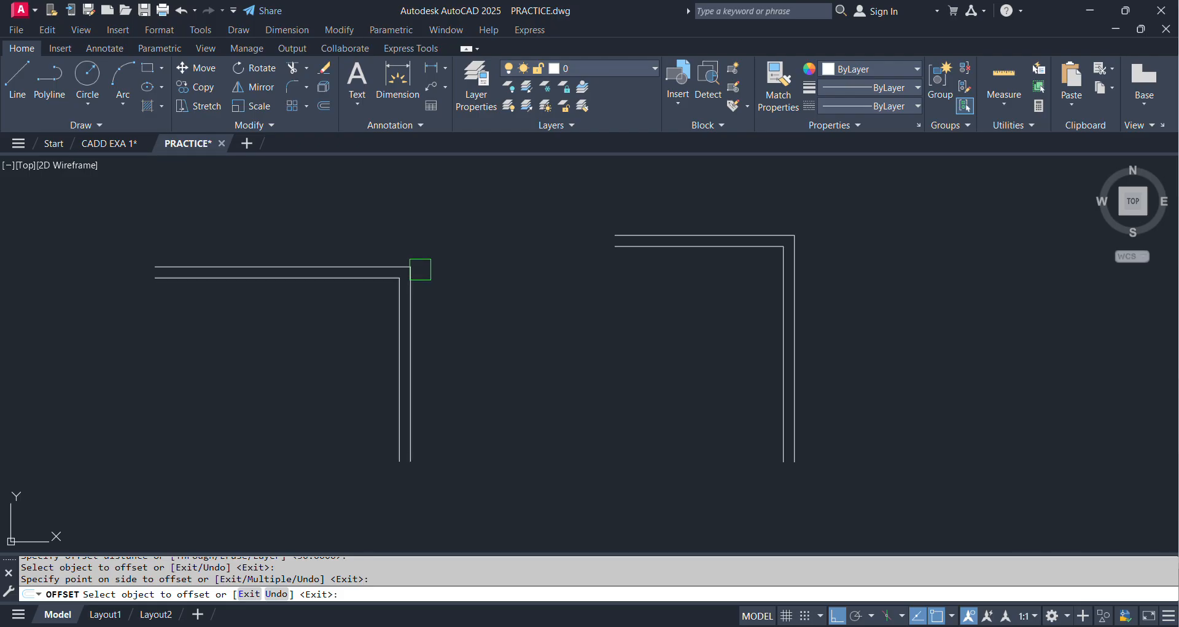
key(Escape)
scroll(418, 269, up, 3)
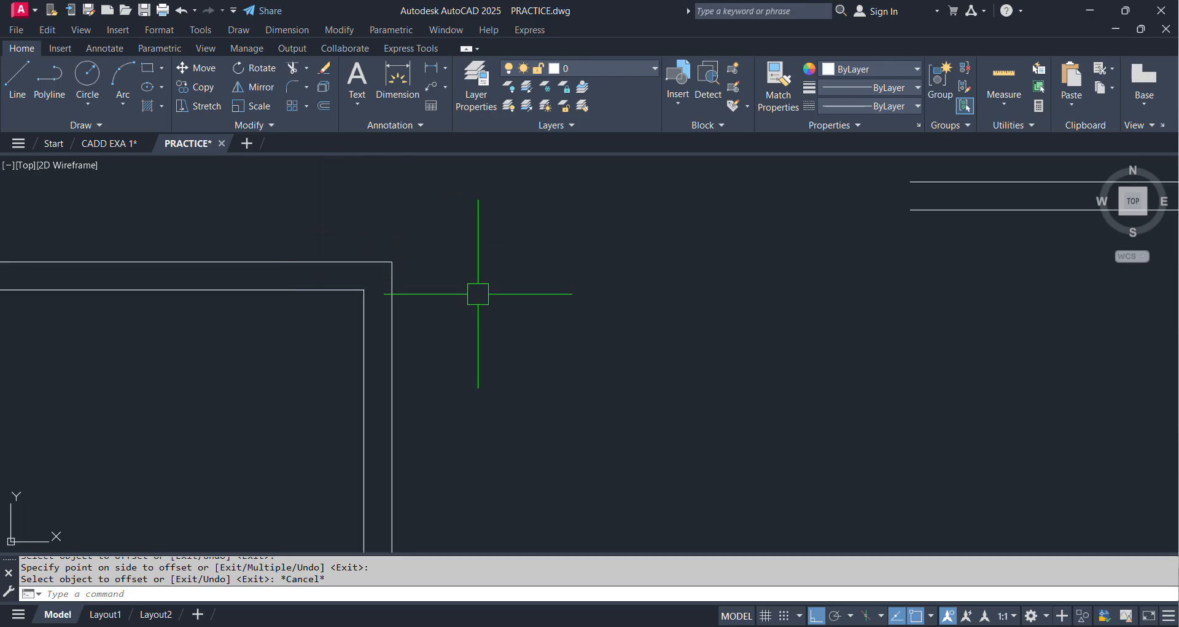
Erase all the offset practice rectangles, lines and polylines, keeping the reference drawings
scroll(408, 272, down, 4)
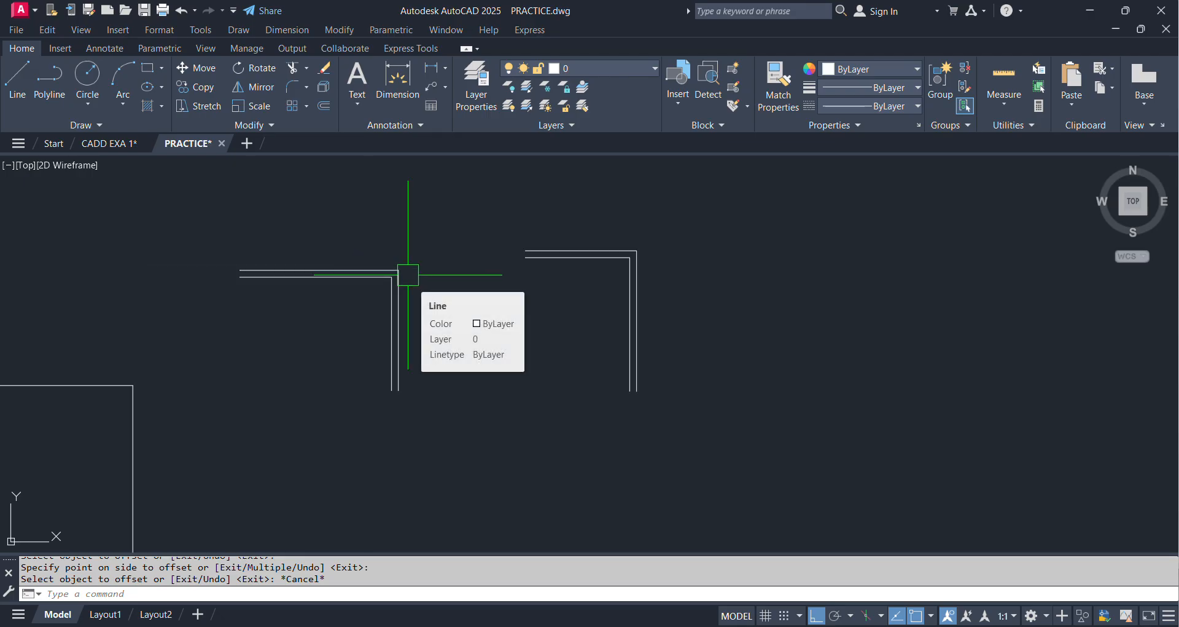
click(719, 232)
scroll(360, 377, down, 4)
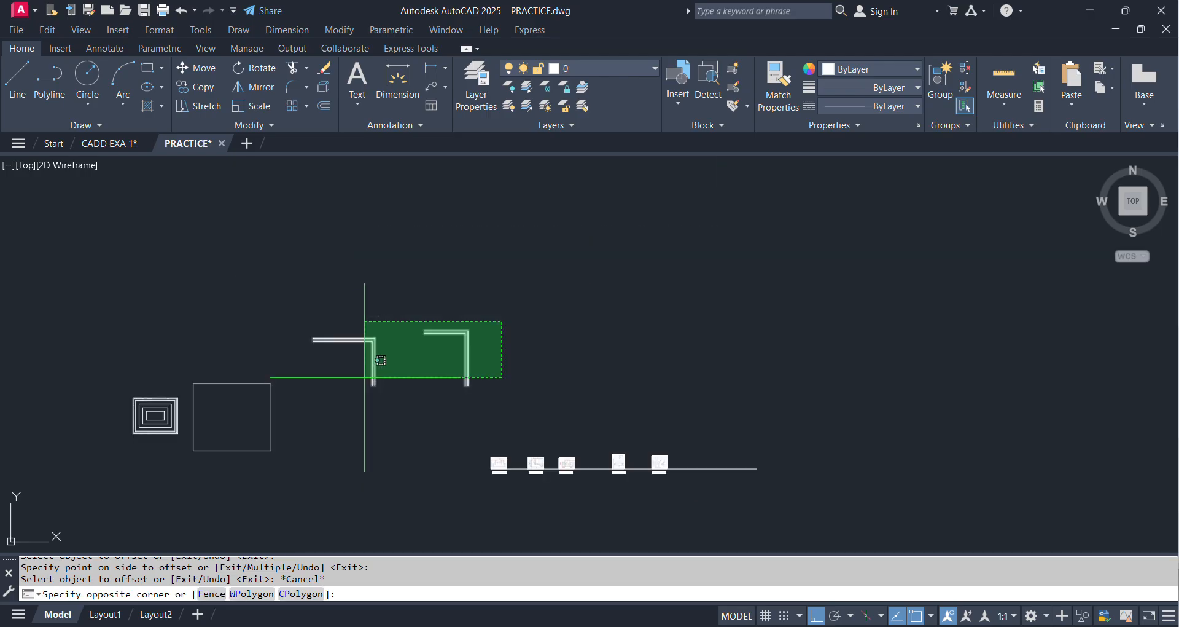
click(124, 398)
scroll(361, 363, up, 2)
key(Delete)
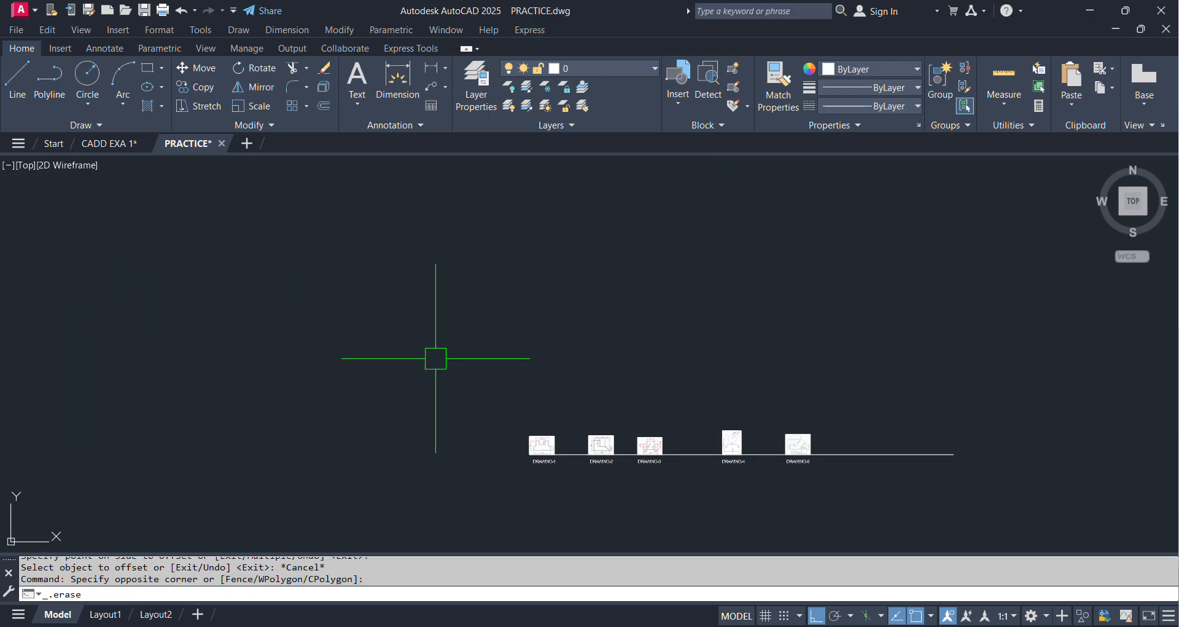
Below the DRAWING-1 label, draw a line 110 to the right for the base, then 25 straight up
scroll(350, 403, up, 8)
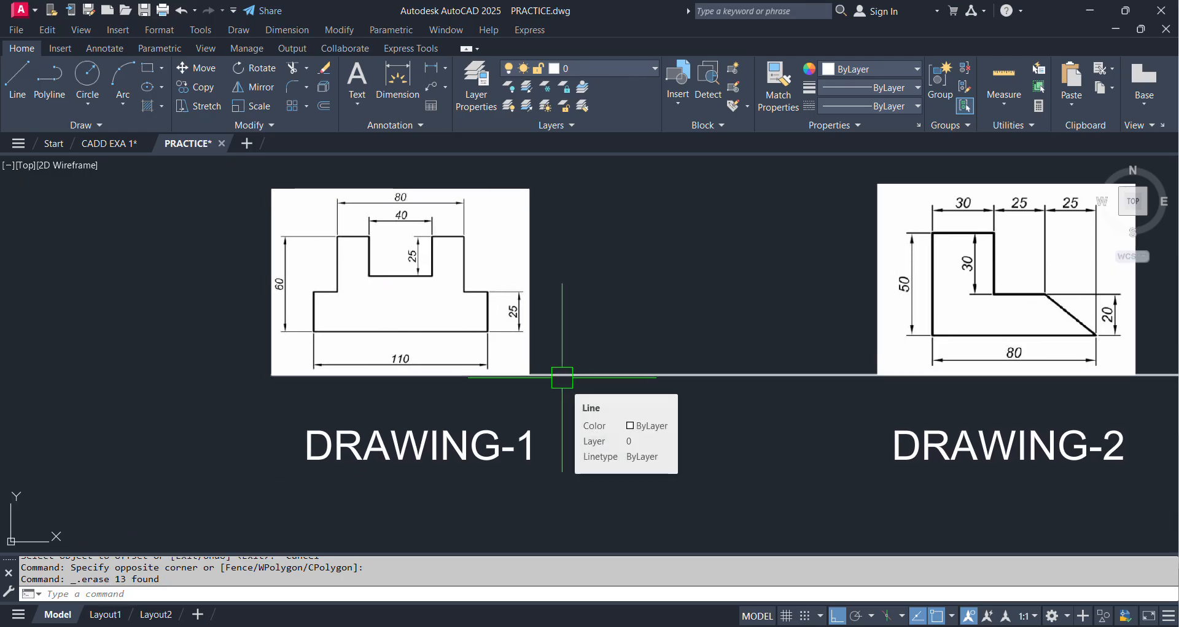
middle_drag(563, 377, 566, 352)
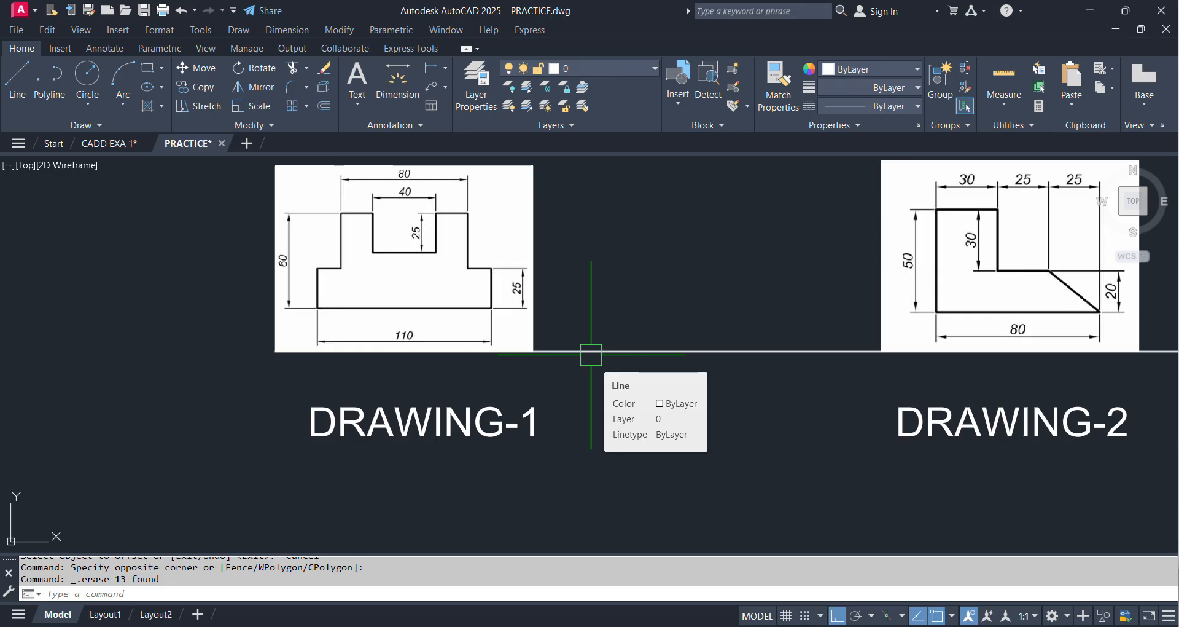
middle_drag(650, 451, 585, 416)
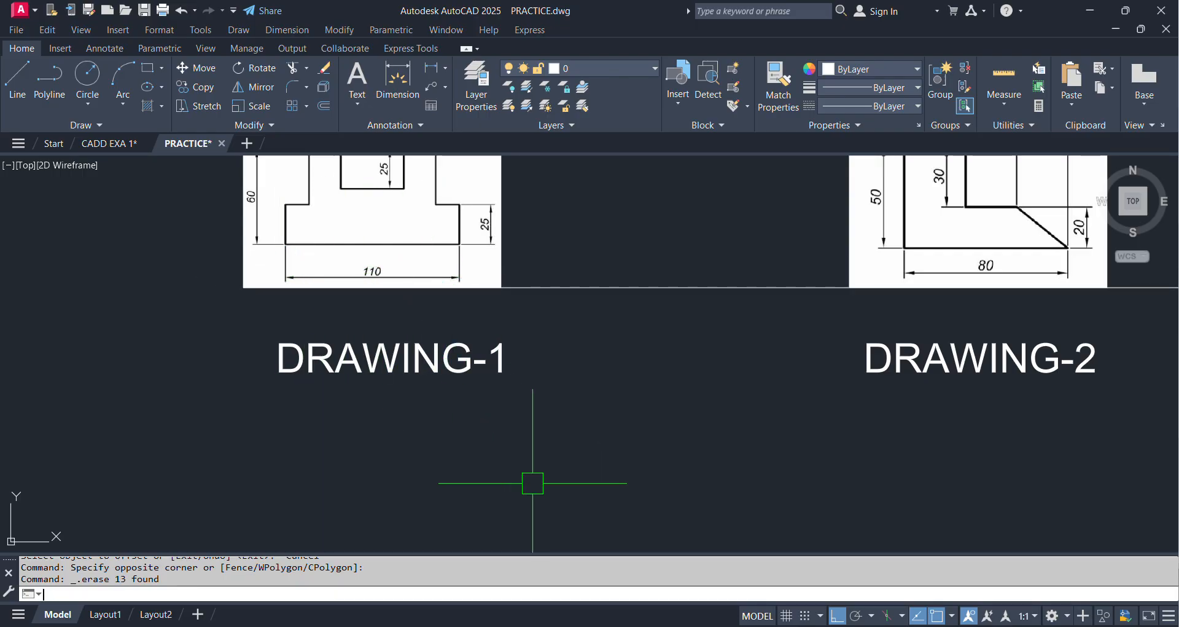
key(Return)
middle_drag(537, 481, 550, 441)
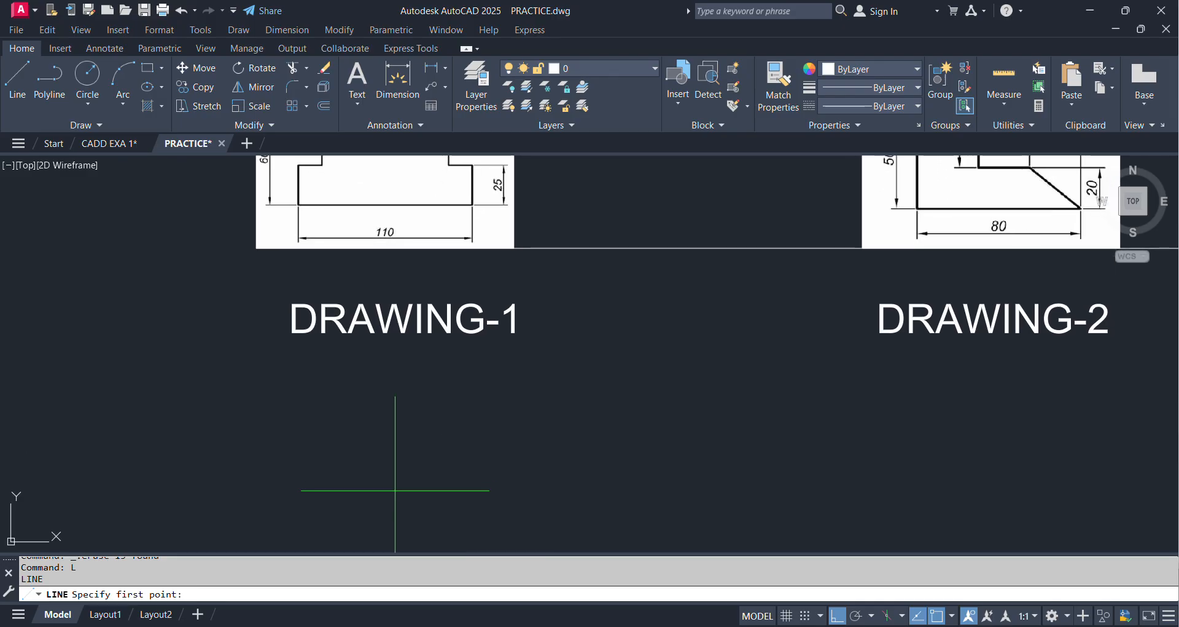
click(305, 505)
text(1)
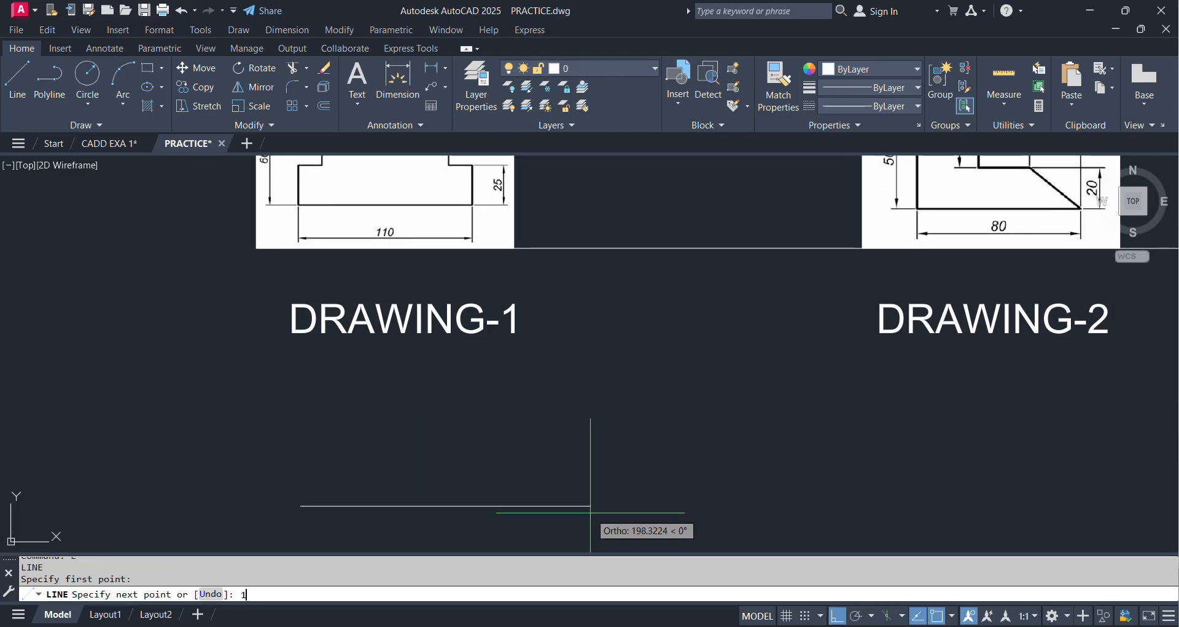
text(10)
key(Return)
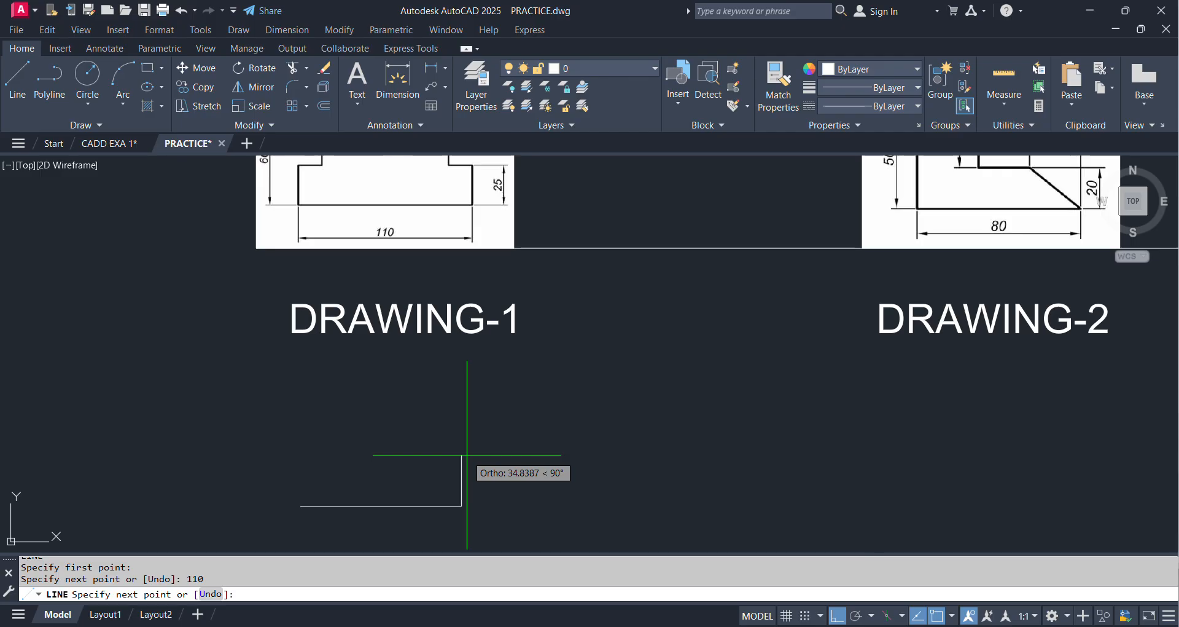
key(Return)
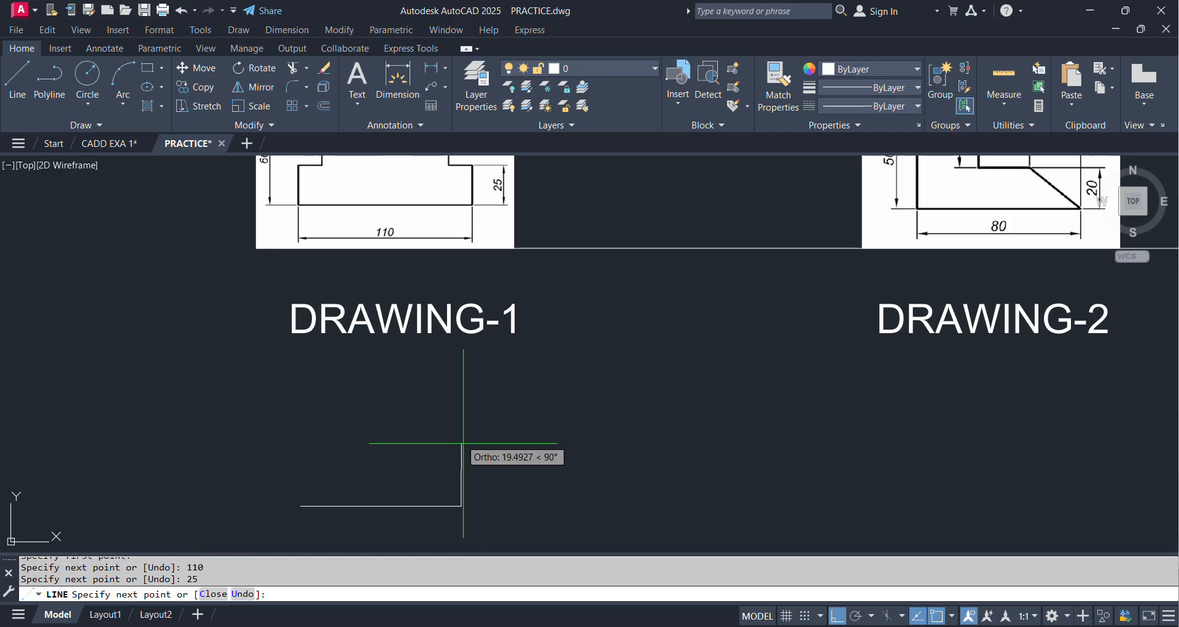
Continue the outline with a horizontal segment 15 to the left for the right-hand shoulder
middle_drag(424, 380, 422, 506)
scroll(465, 298, up, 2)
middle_drag(462, 303, 528, 370)
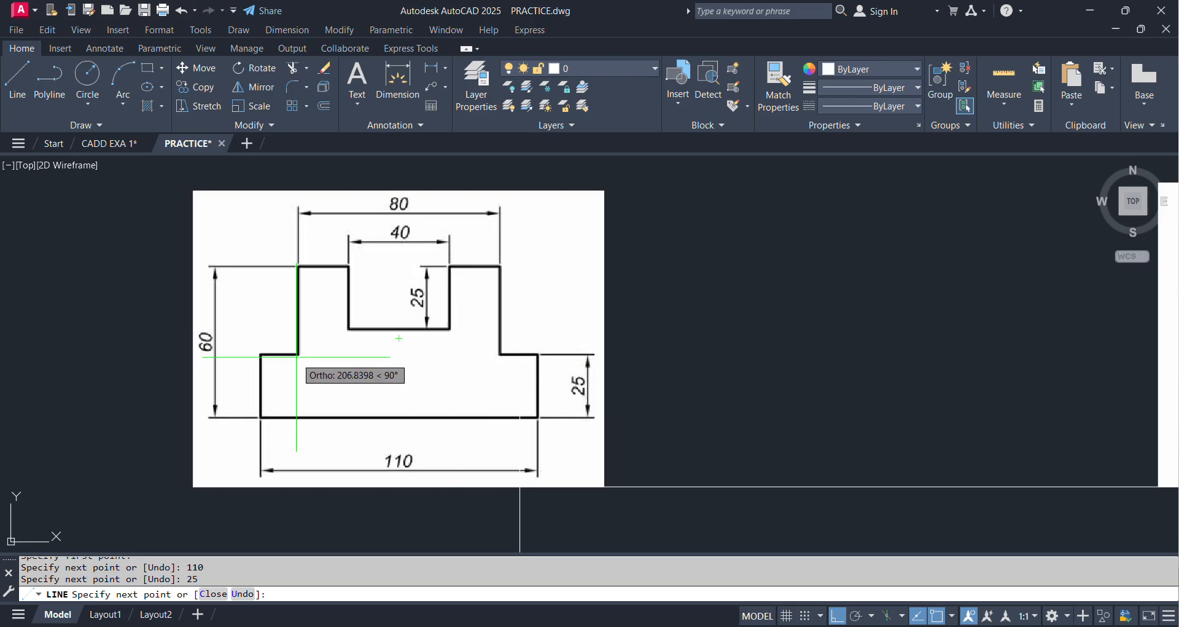
scroll(534, 442, down, 2)
middle_drag(532, 467, 496, 430)
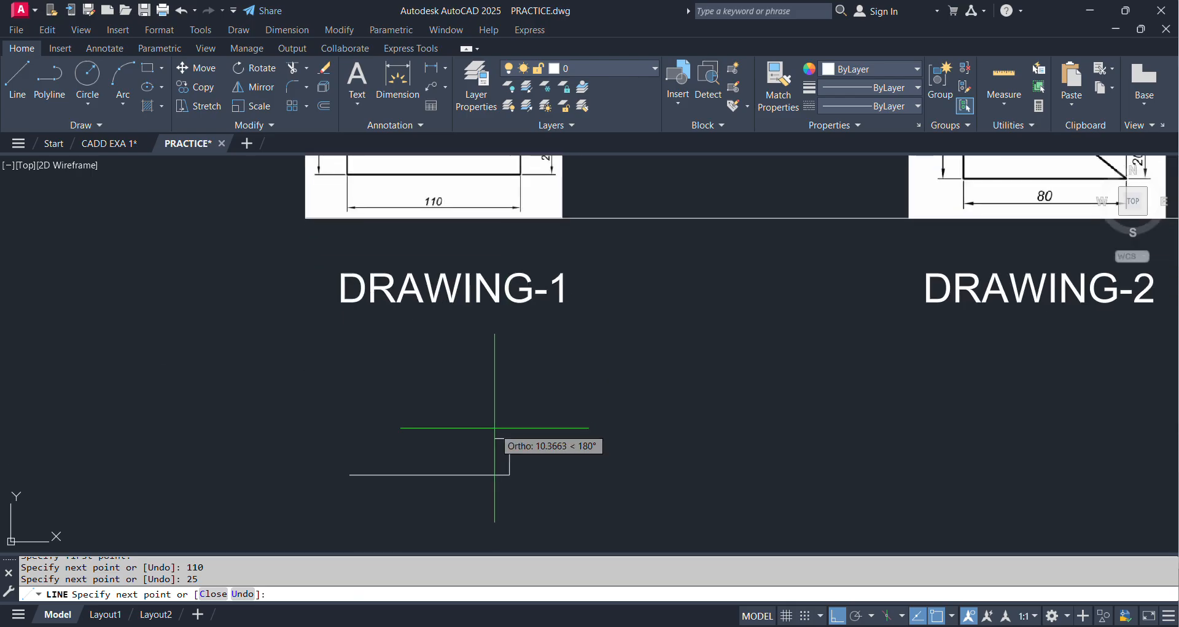
scroll(433, 449, up, 2)
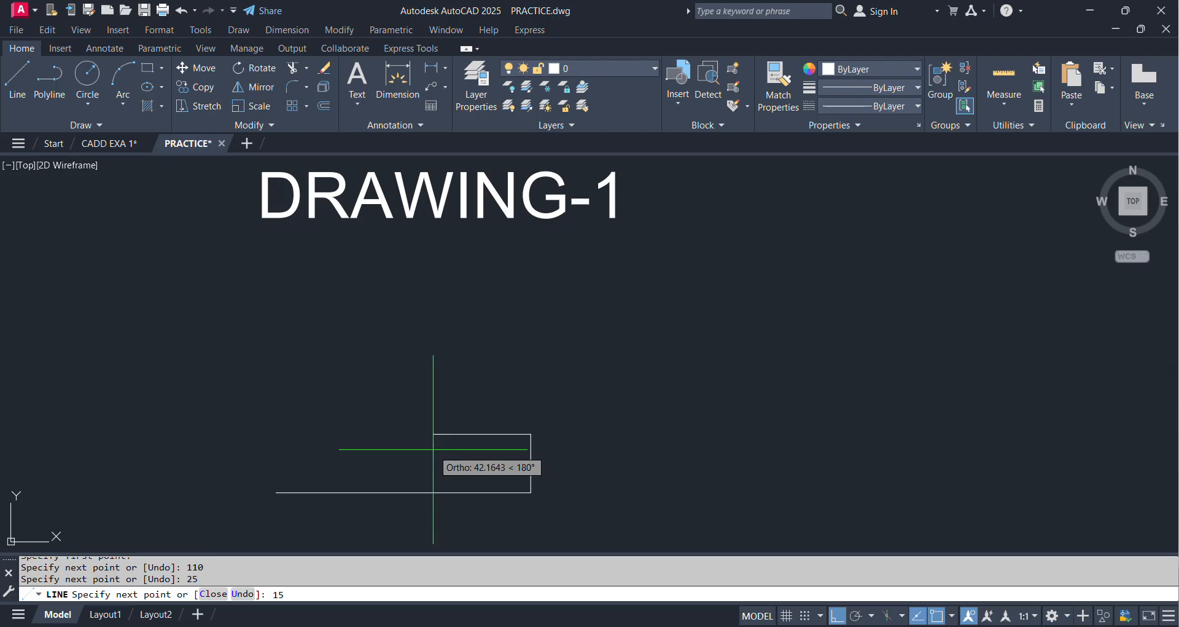
key(Return)
Continue the outline from the right shoulder with a vertical segment 35 upward
scroll(436, 445, down, 2)
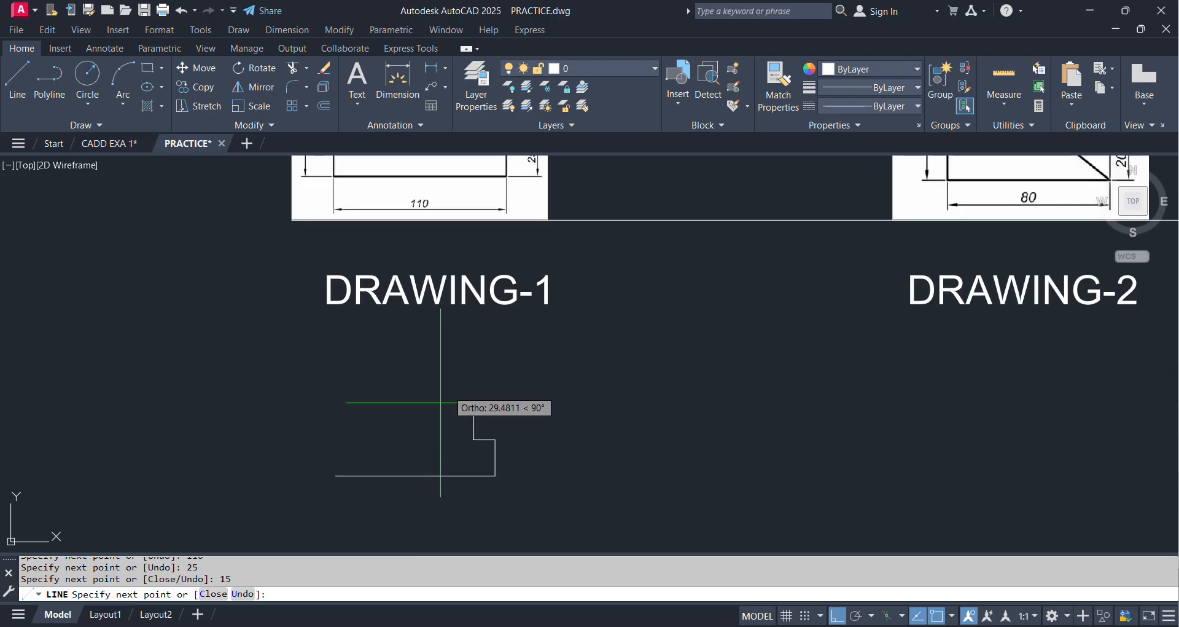
middle_drag(473, 320, 442, 509)
middle_drag(439, 301, 447, 344)
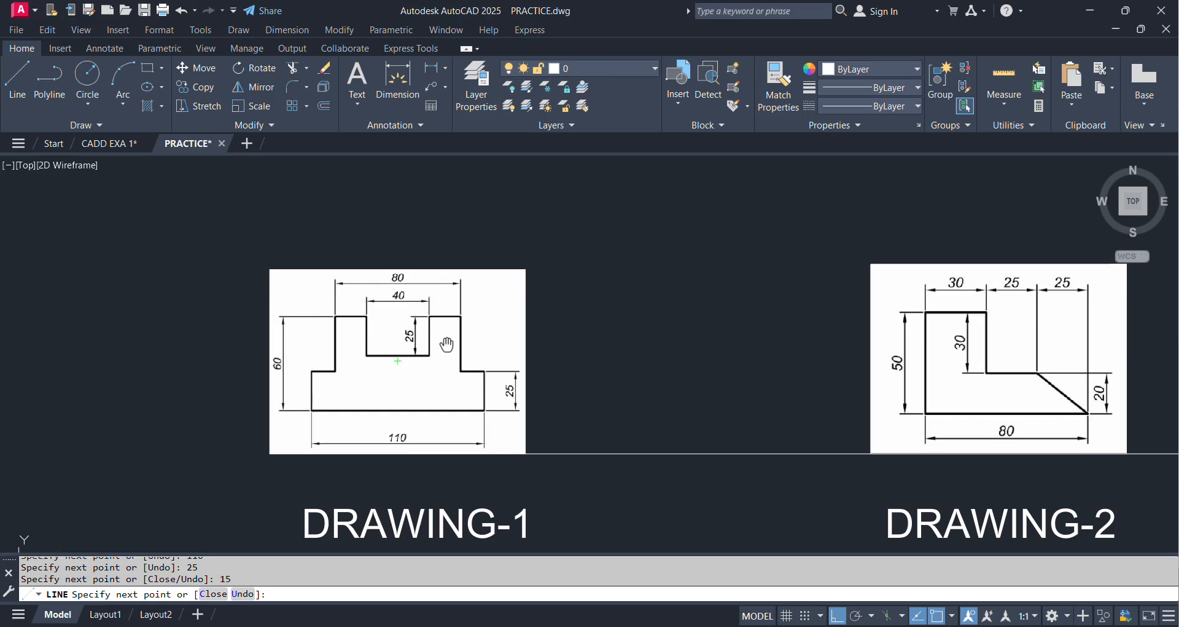
scroll(447, 345, up, 2)
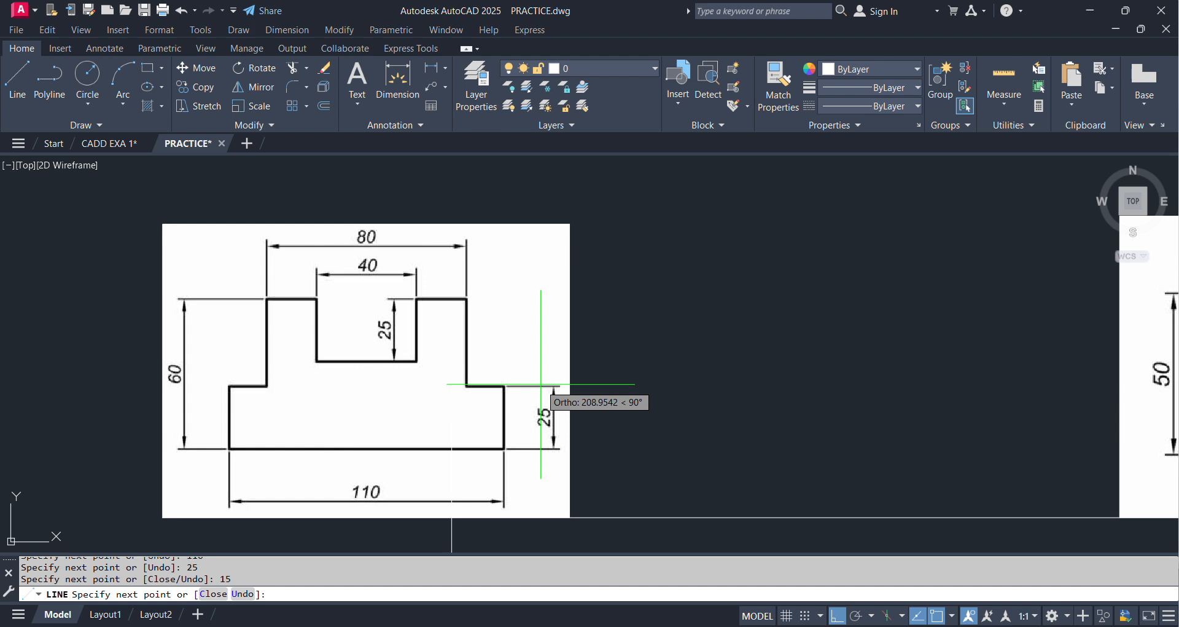
scroll(541, 384, down, 4)
scroll(492, 353, up, 2)
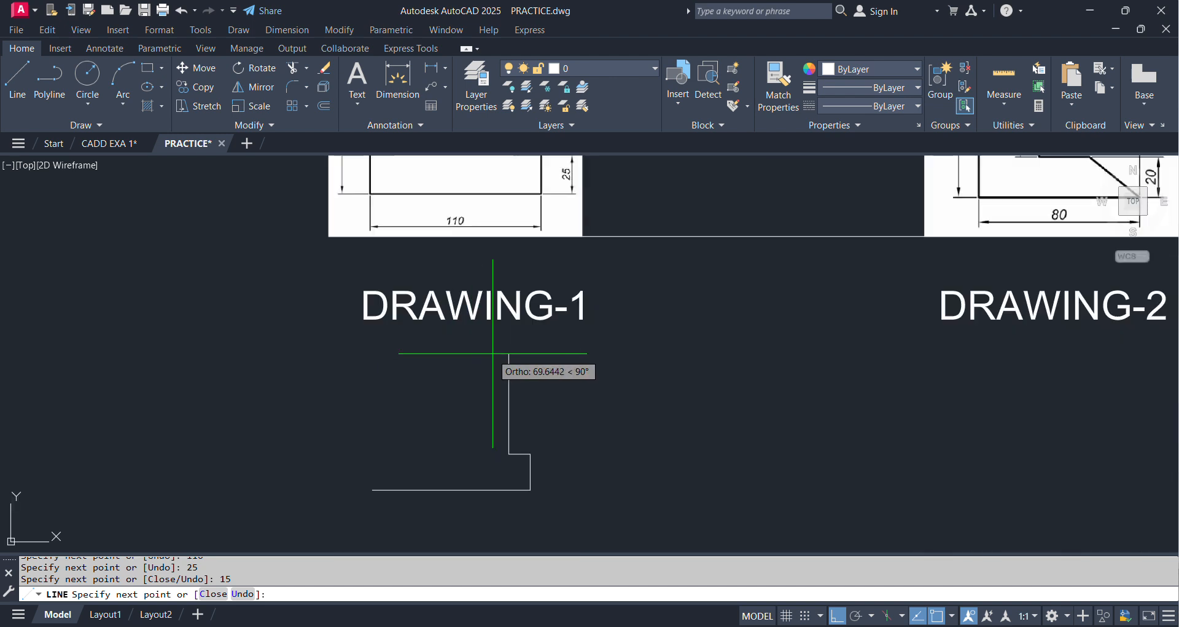
text(5)
key(Return)
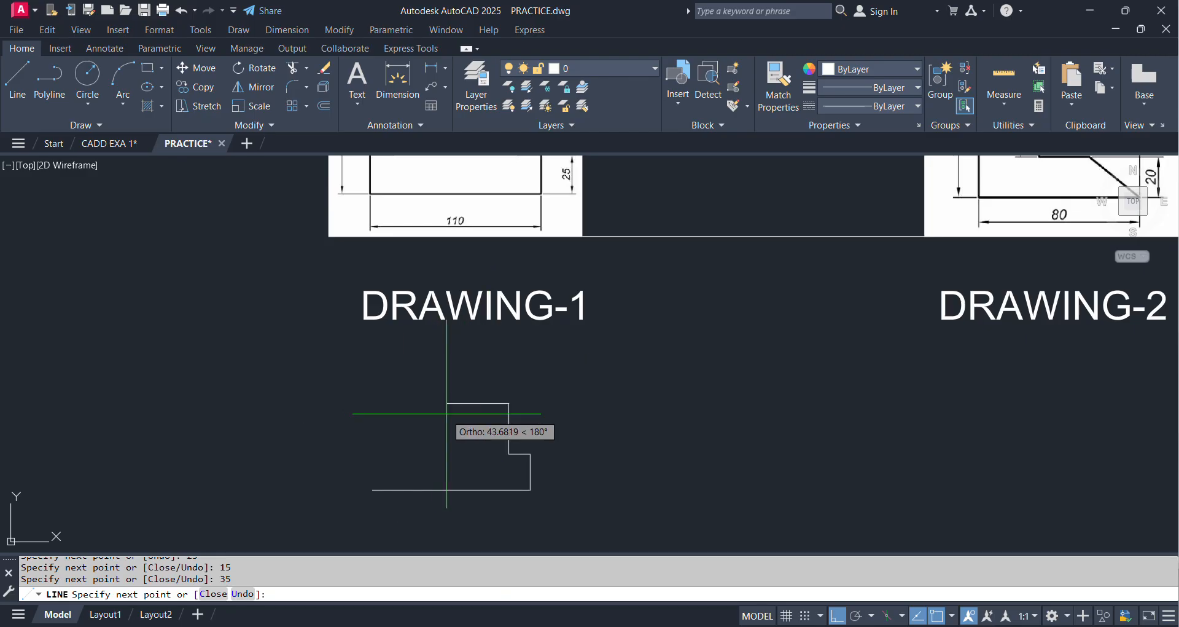
Add the top edge of the right-hand upright as a segment 20 to the left
scroll(452, 408, down, 3)
scroll(454, 369, up, 6)
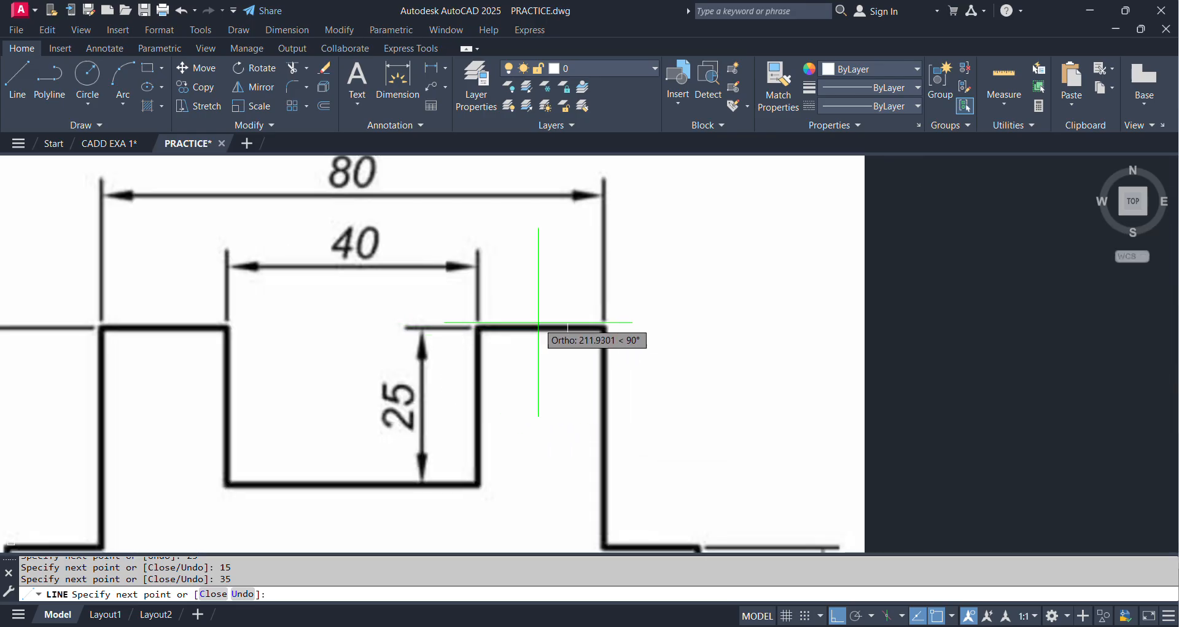
scroll(539, 322, down, 2)
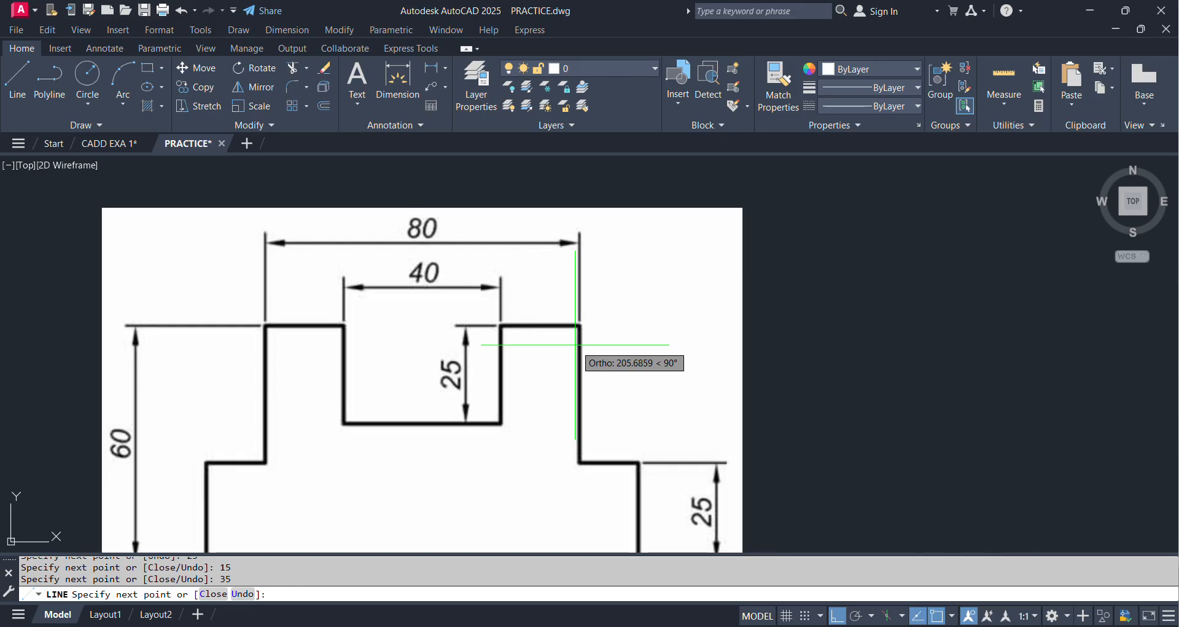
scroll(409, 332, down, 4)
middle_drag(413, 344, 409, 171)
middle_drag(426, 410, 436, 366)
scroll(437, 367, up, 2)
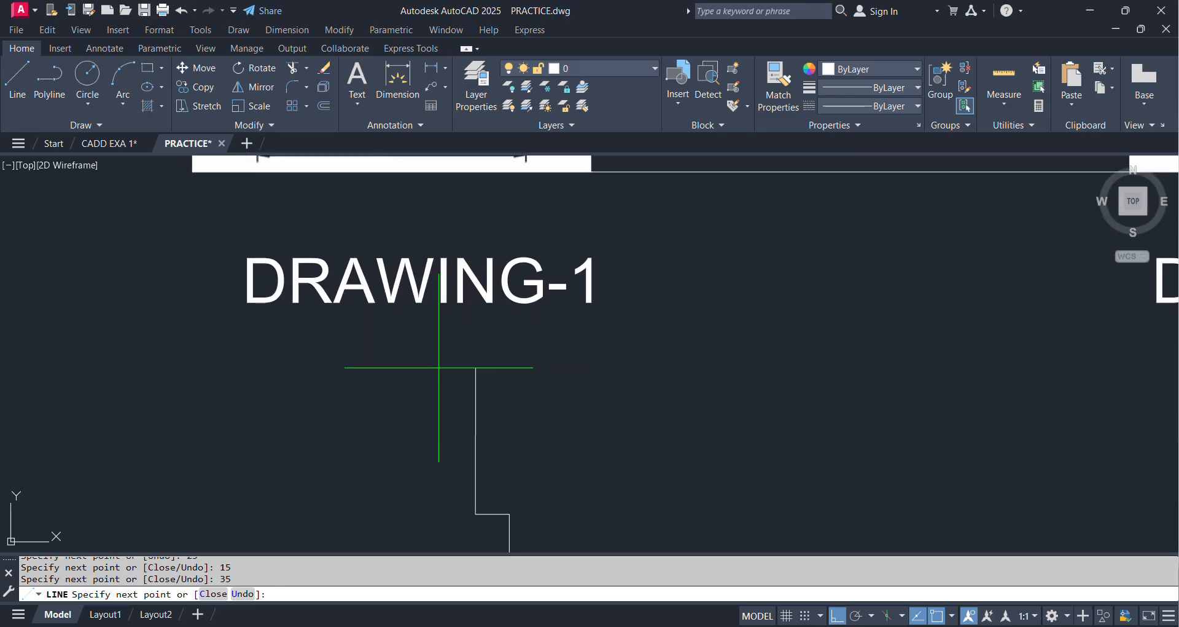
middle_drag(415, 472, 433, 403)
scroll(432, 403, up, 2)
text(0)
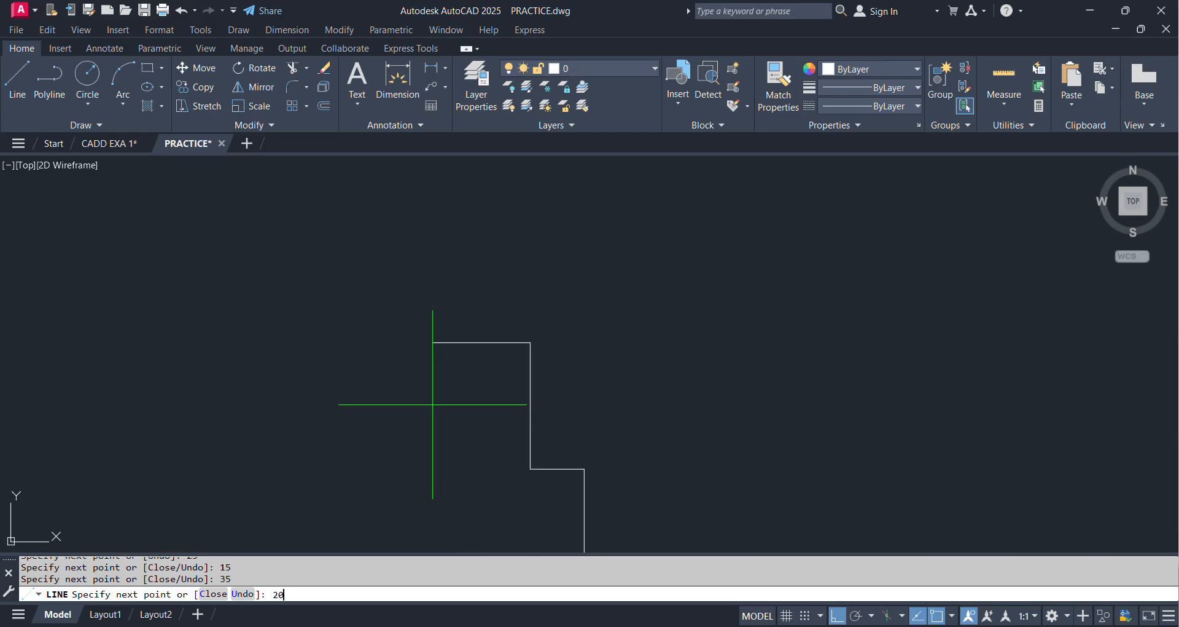
key(Return)
Draw the right side of the central slot as a segment 25 downward
scroll(468, 463, down, 2)
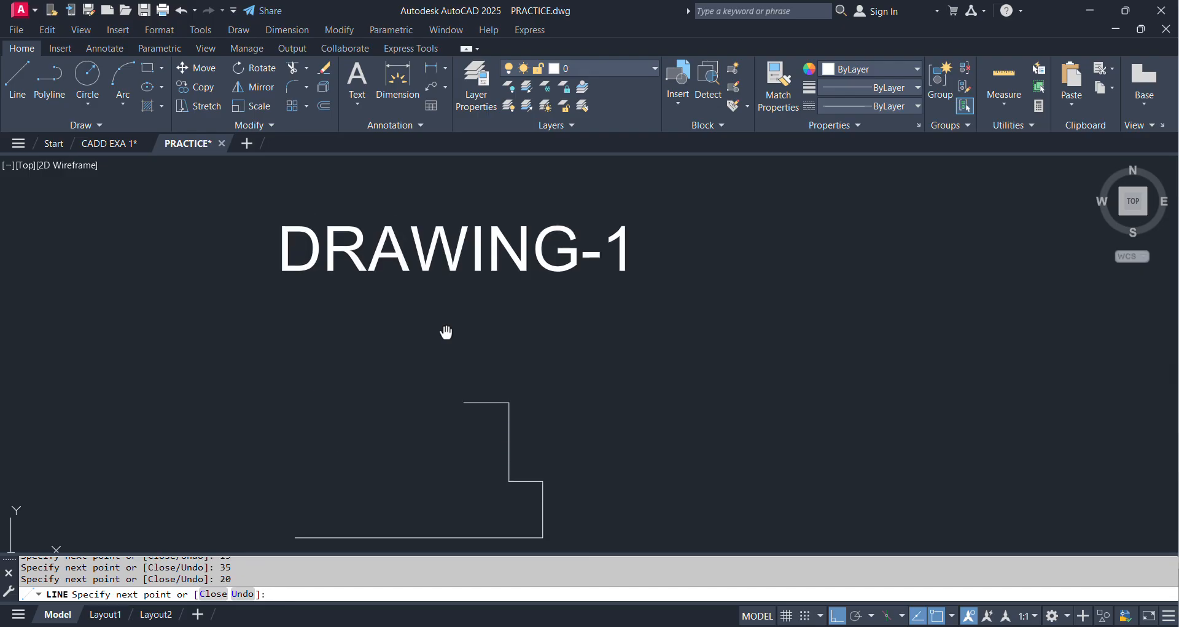
middle_drag(447, 331, 429, 414)
scroll(430, 413, up, 2)
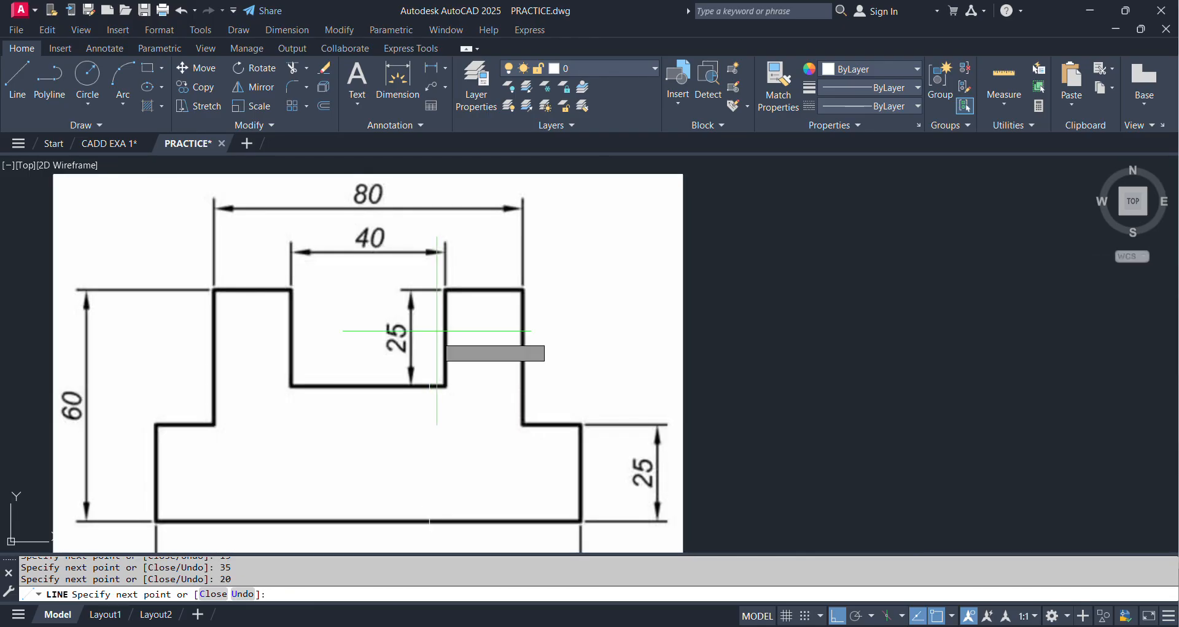
scroll(442, 395, down, 3)
middle_drag(471, 472, 516, 179)
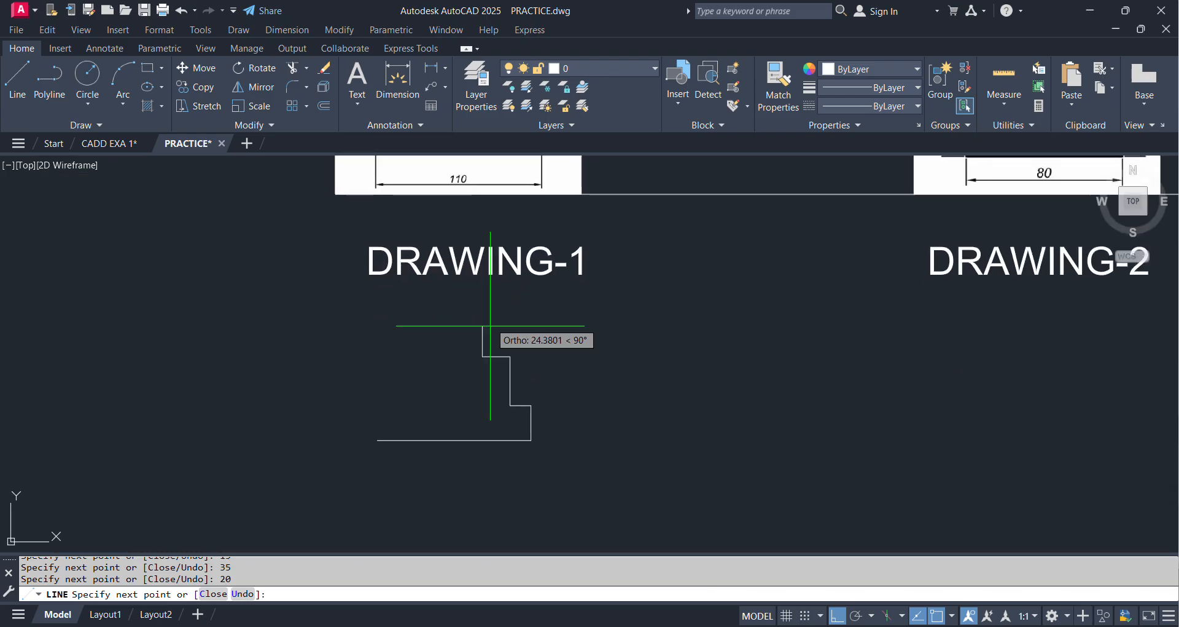
scroll(476, 368, up, 4)
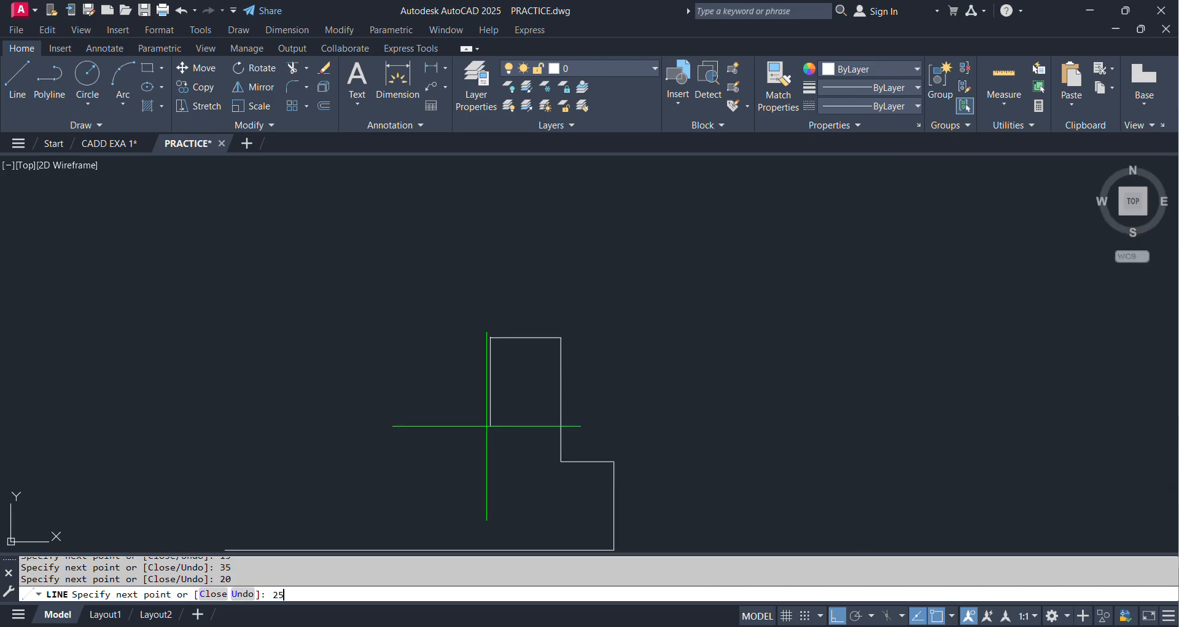
Draw the bottom of the central slot as a segment 40 to the left
scroll(490, 425, down, 5)
scroll(483, 292, up, 5)
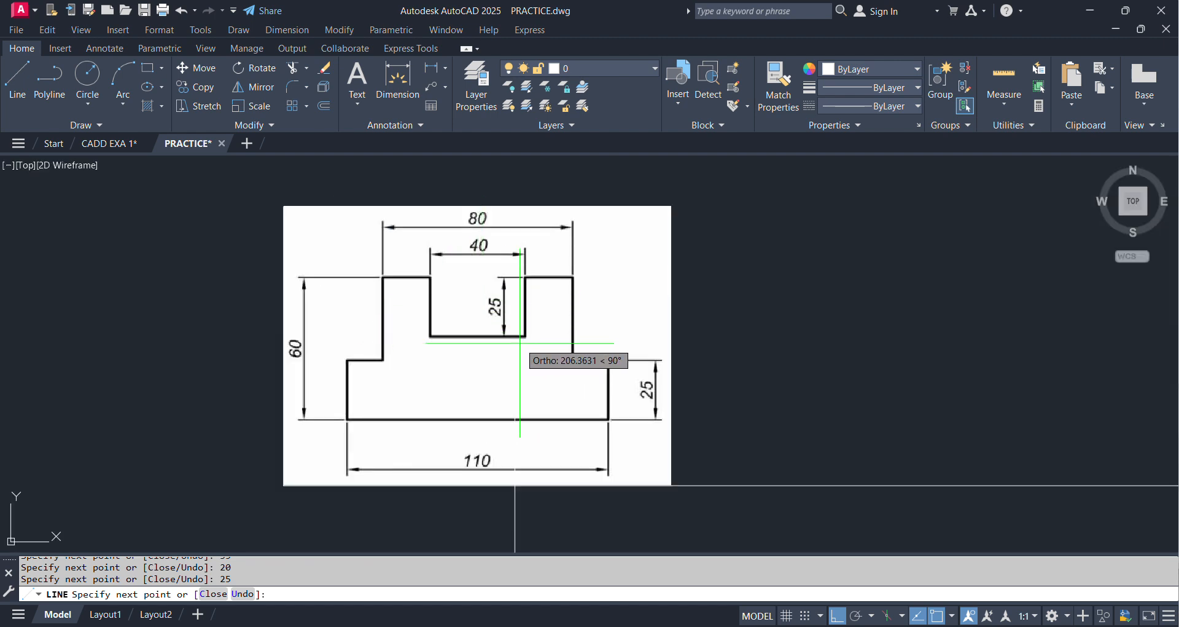
scroll(555, 340, down, 5)
scroll(576, 356, up, 5)
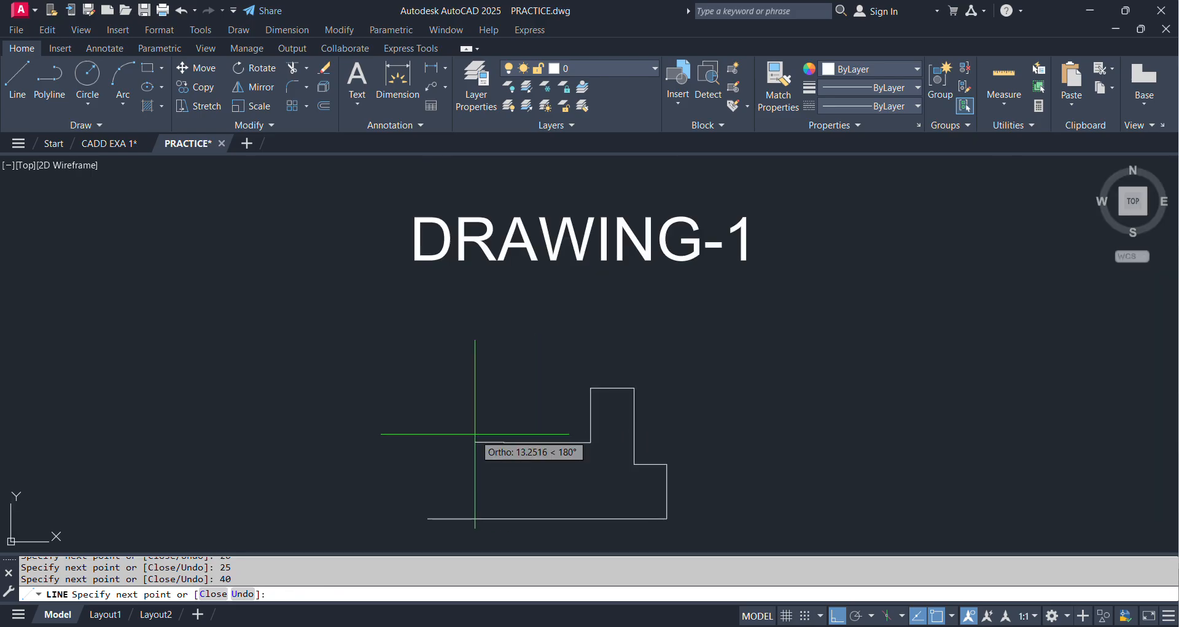
Complete the outline with segments 25 up, 20 left, 35 down and 15 left, and close it to the starting point
click(504, 438)
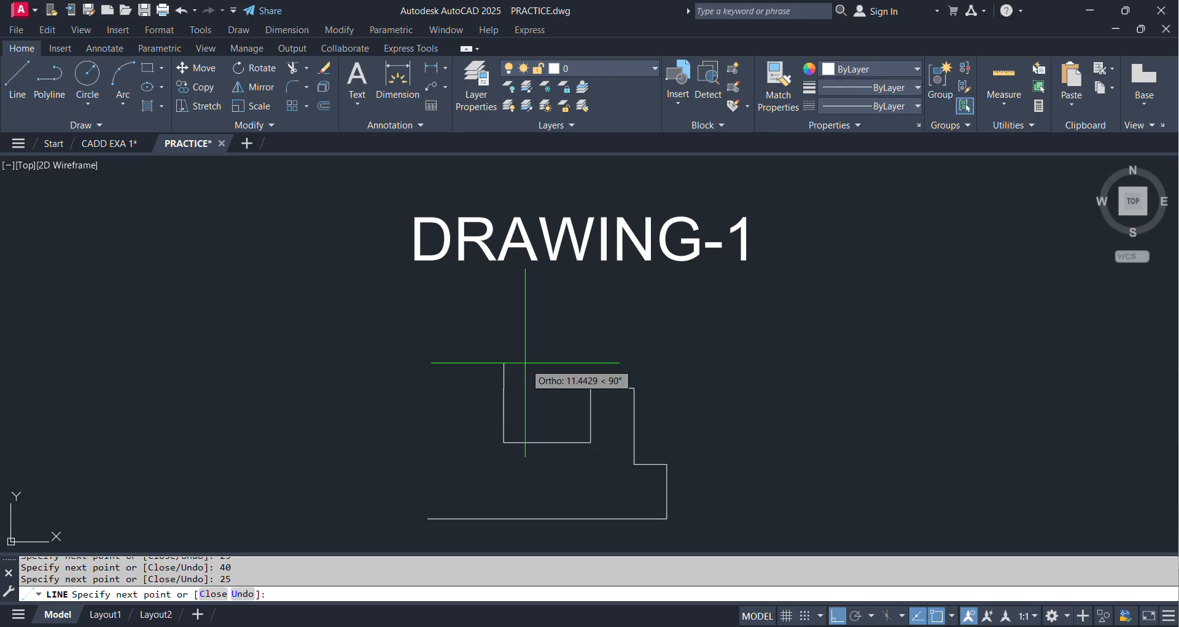
click(476, 388)
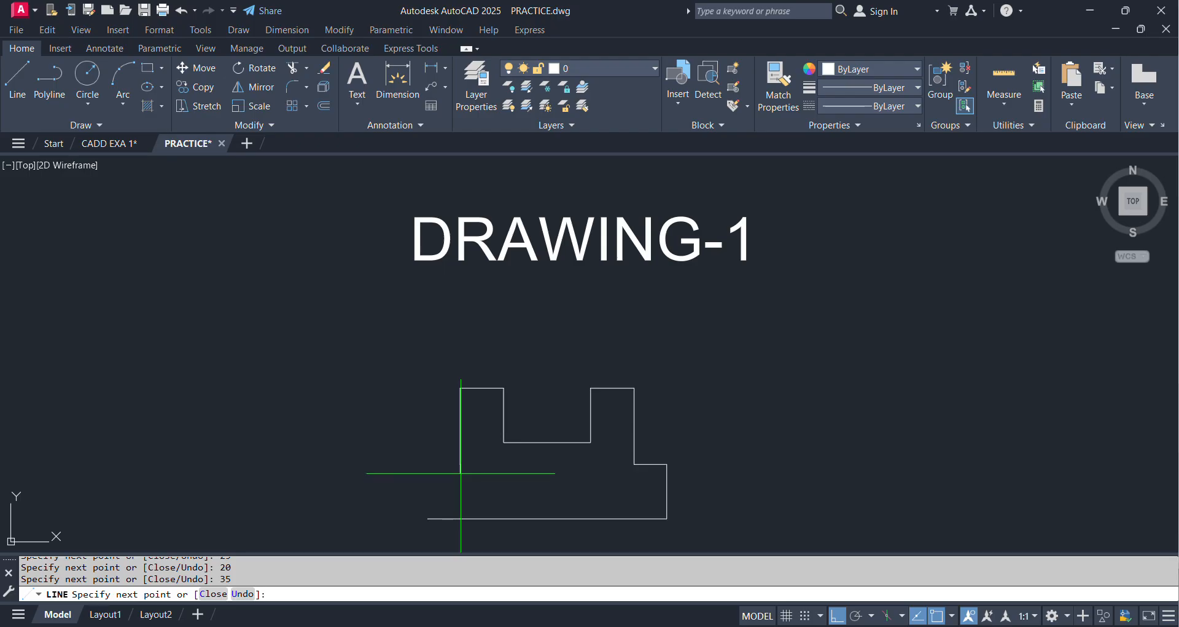
click(460, 462)
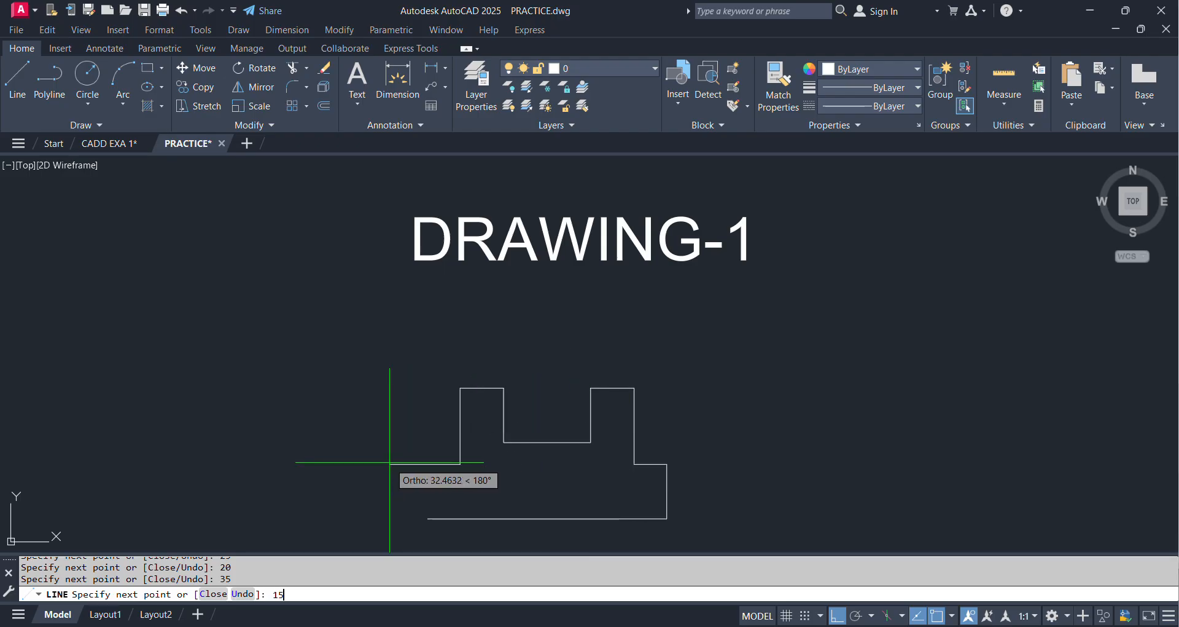
click(428, 463)
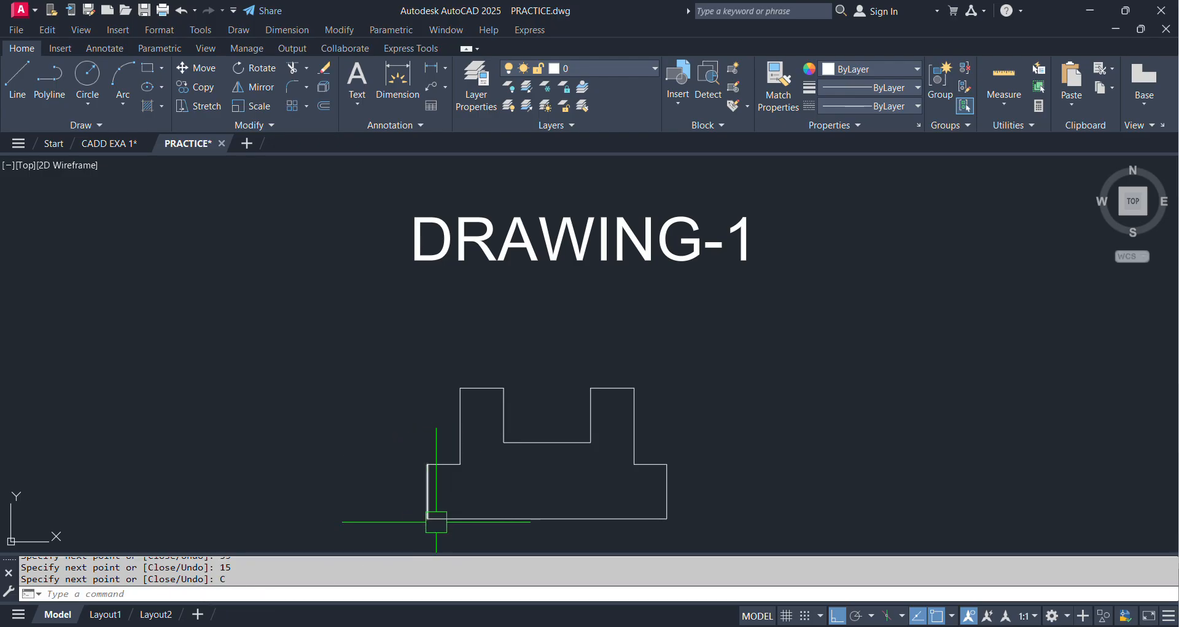
Add a linear dimension for the full length of the profile's bottom edge, placed below it
scroll(455, 491, down, 3)
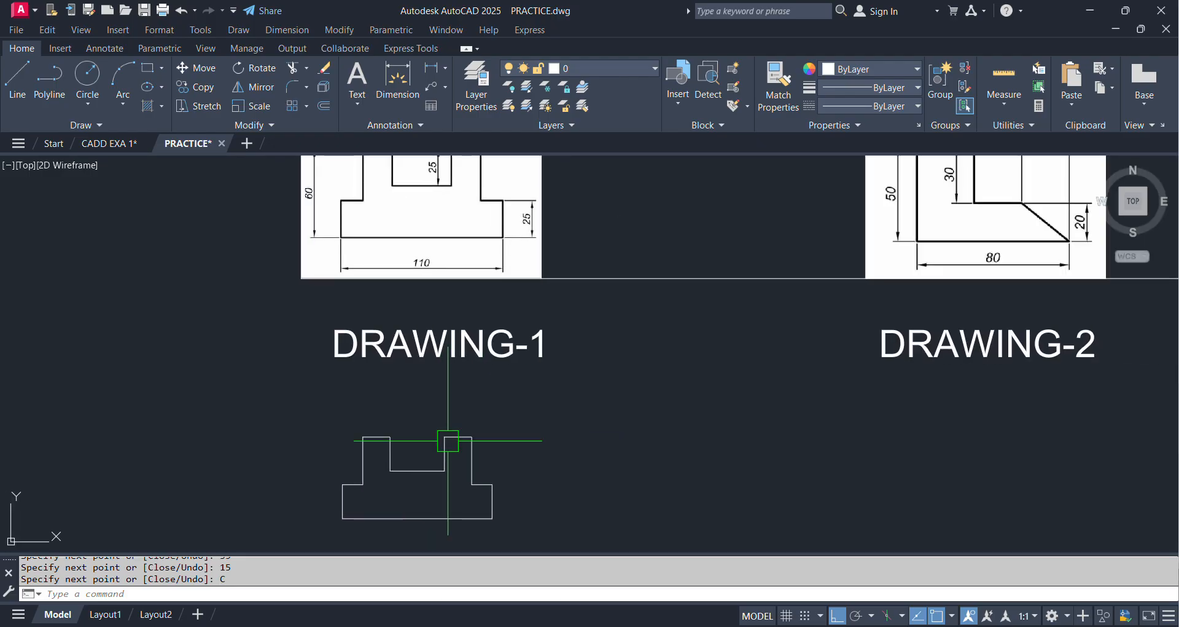
click(414, 104)
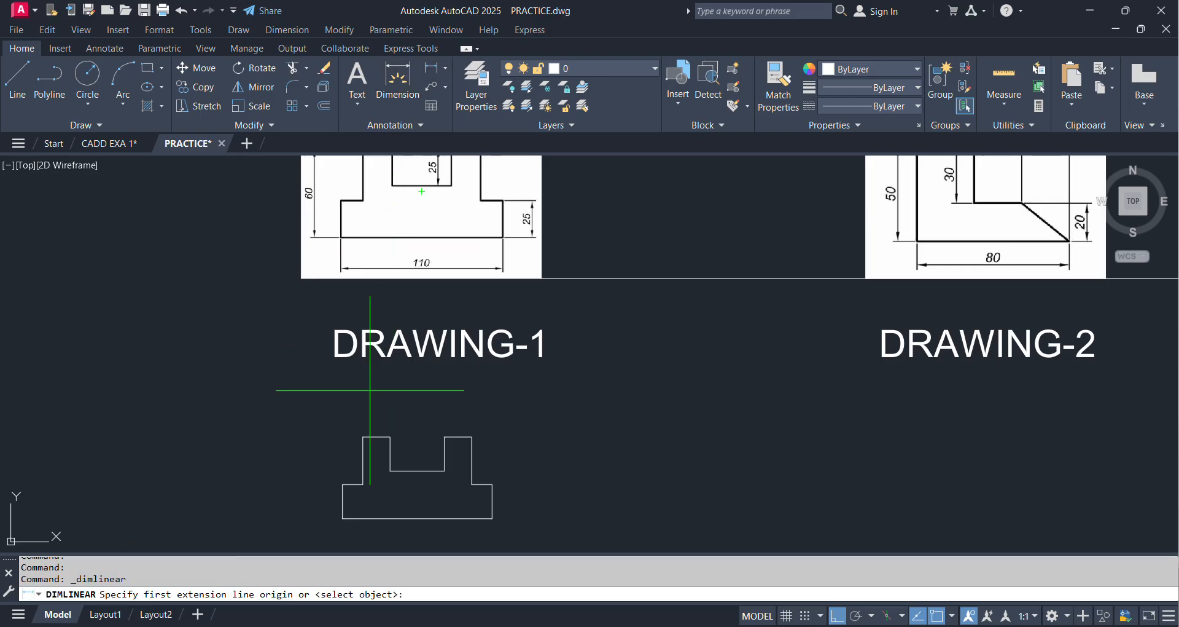
middle_drag(349, 486, 320, 377)
click(313, 410)
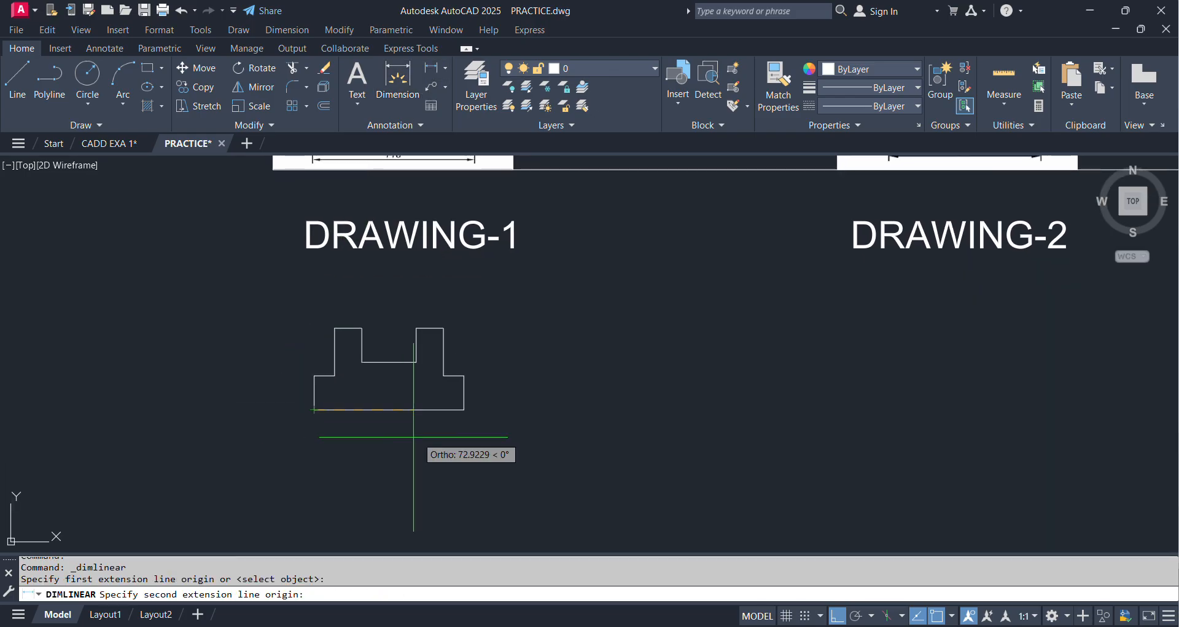
click(464, 409)
click(439, 440)
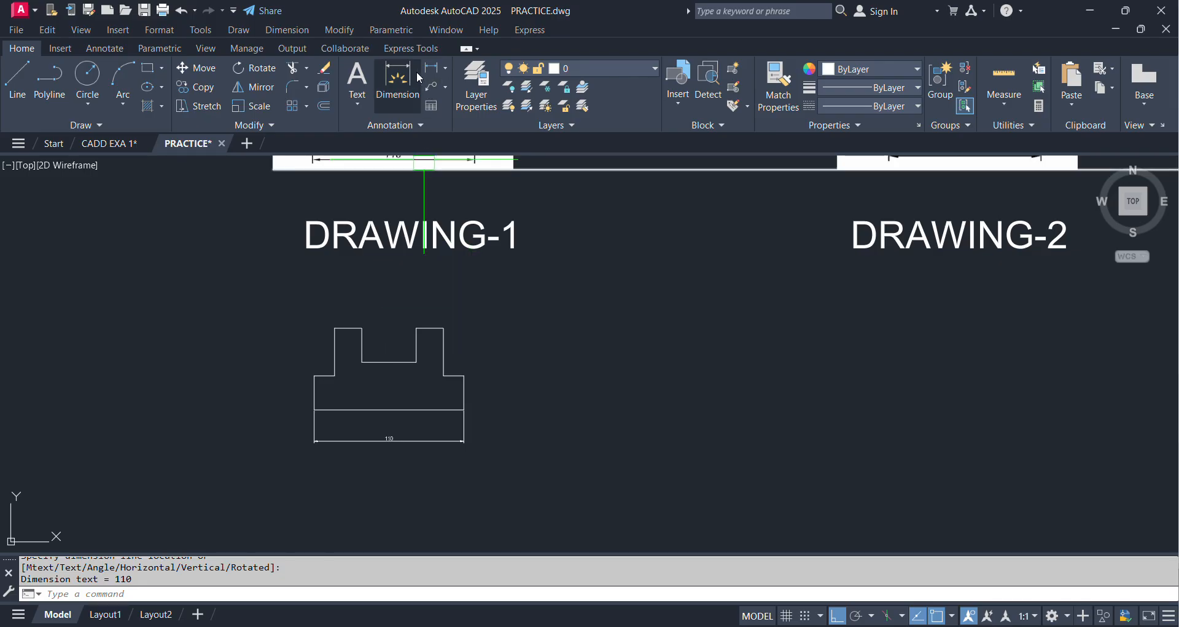
Dimension the height of the base's right side with a linear dimension placed outside the profile
key(Return)
scroll(450, 407, up, 2)
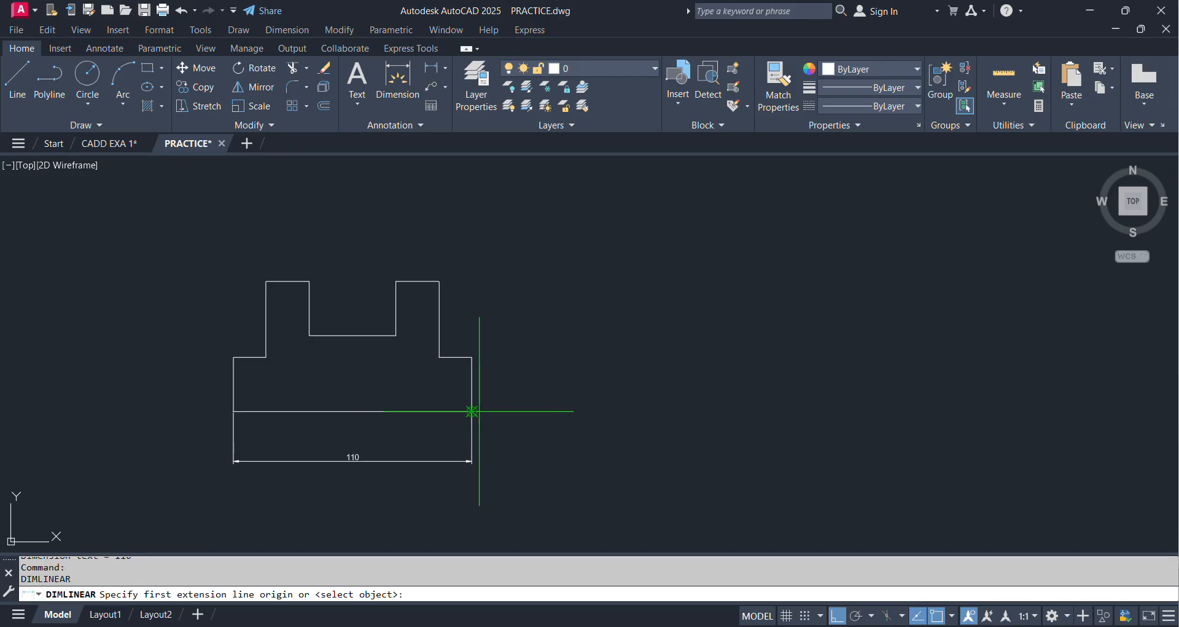
click(472, 411)
click(472, 368)
click(503, 371)
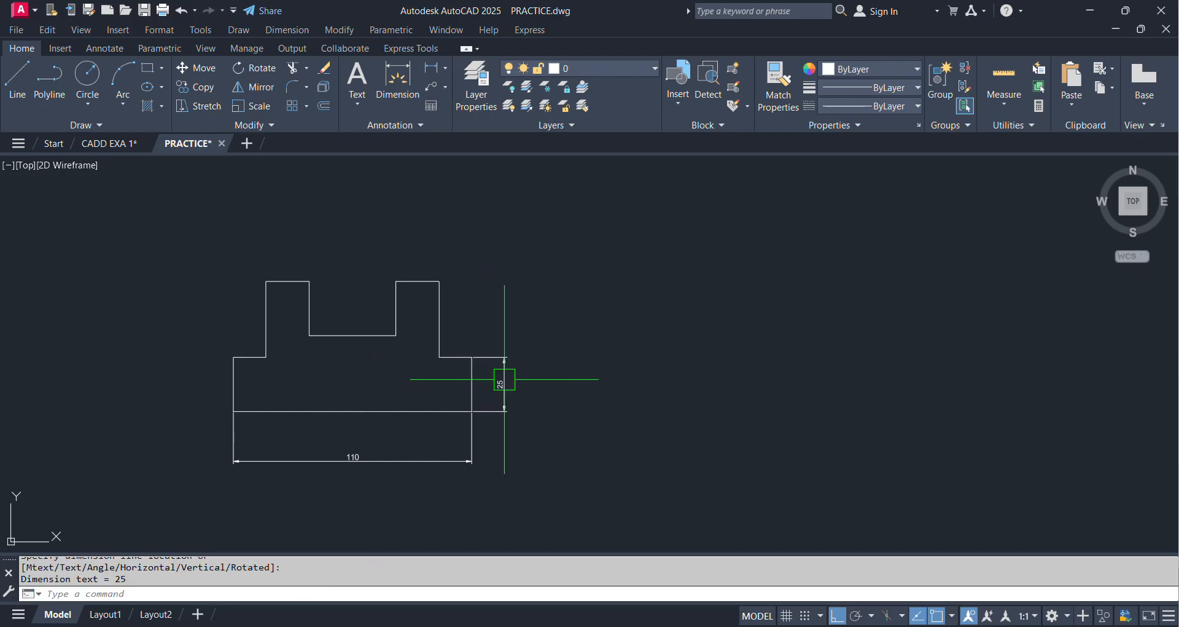
Check the DRAWING-1 reference and dimension the width of the right-hand ledge, placing the dimension below the ledge
middle_drag(450, 262, 461, 337)
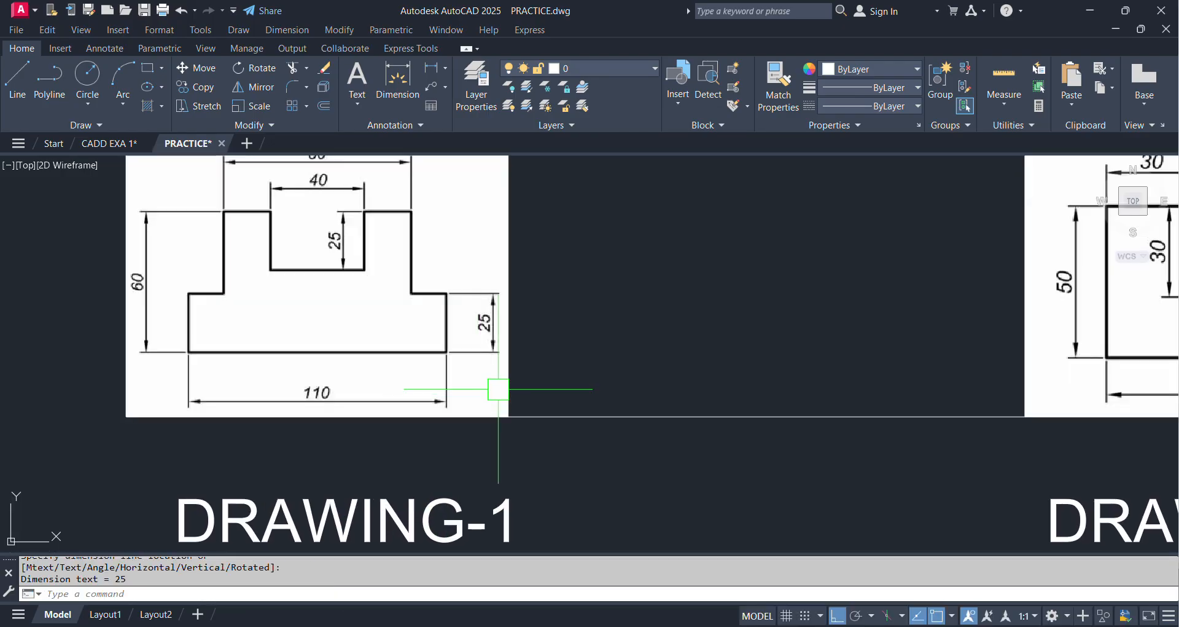
mouse_move(489, 449)
middle_down()
mouse_move(495, 400)
mouse_move(479, 355)
middle_up()
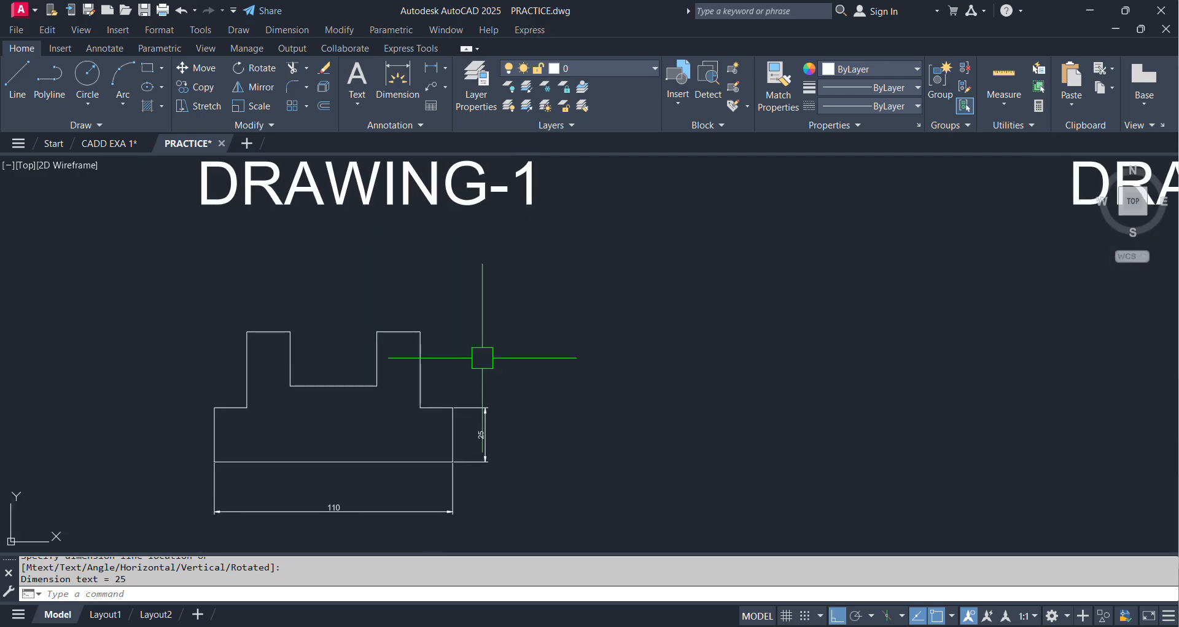
scroll(453, 382, up, 3)
key(Return)
click(395, 446)
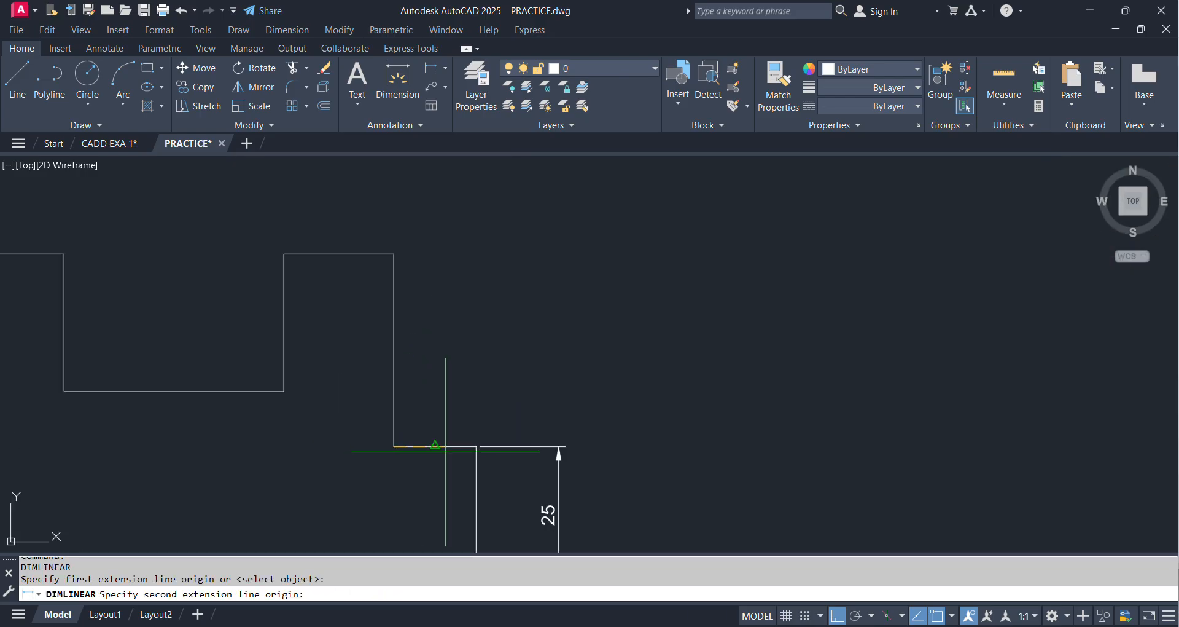
click(476, 446)
click(438, 478)
Dimension the height of the right-hand upright's outer side, placing the dimension to the right of that edge
key(Return)
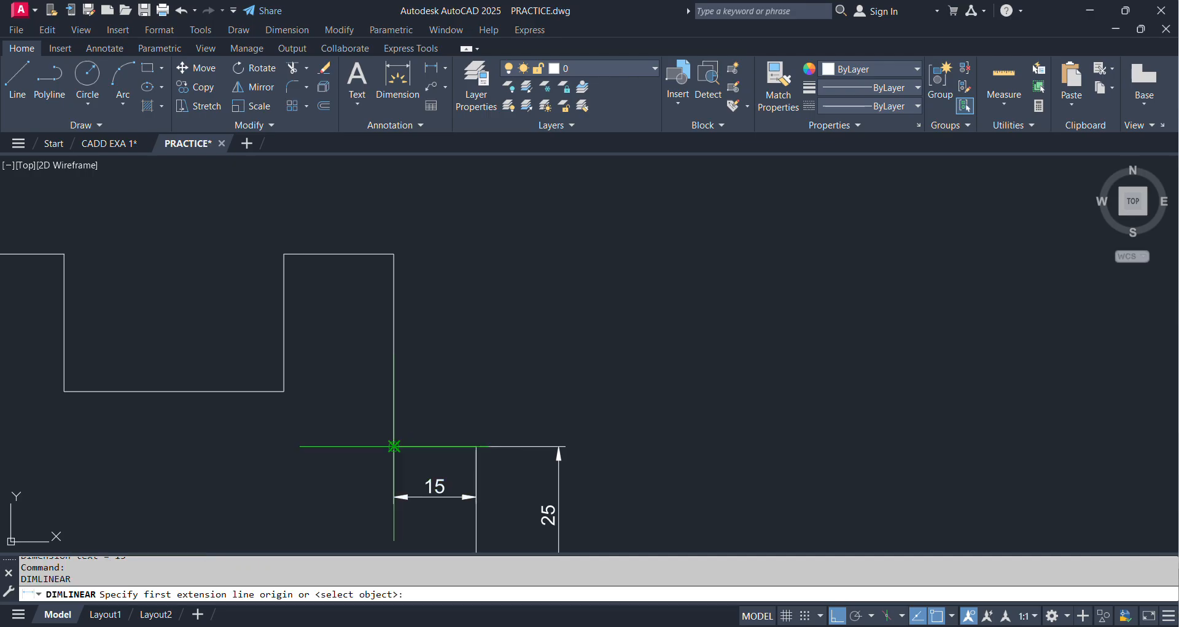
click(394, 446)
click(395, 254)
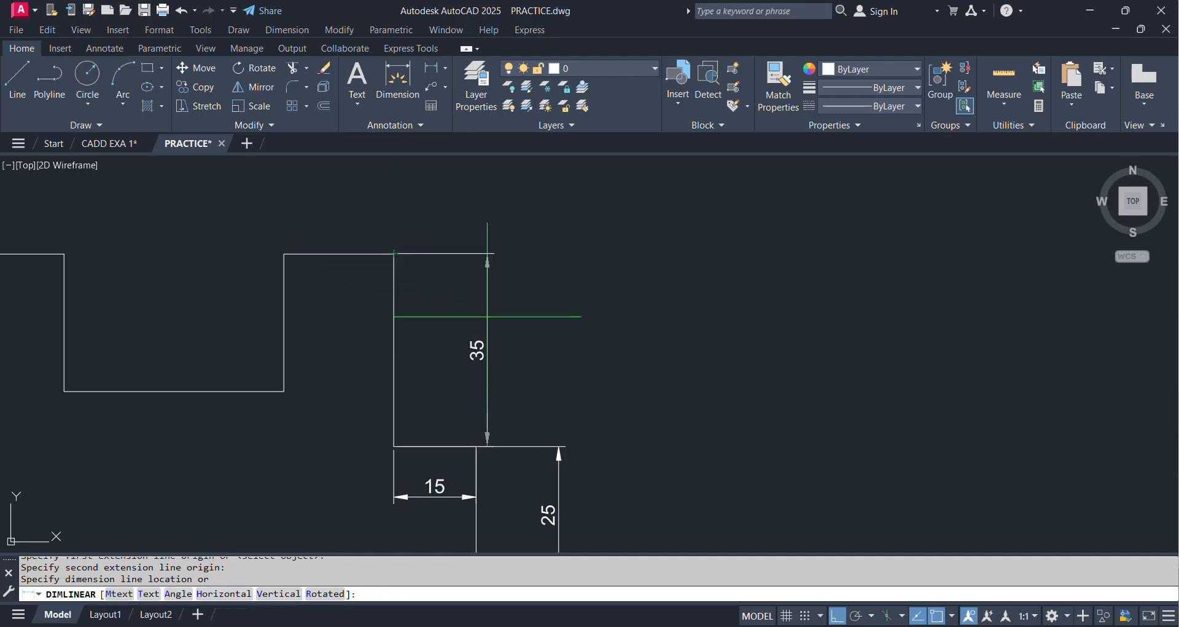
scroll(450, 320, down, 2)
scroll(449, 320, down, 4)
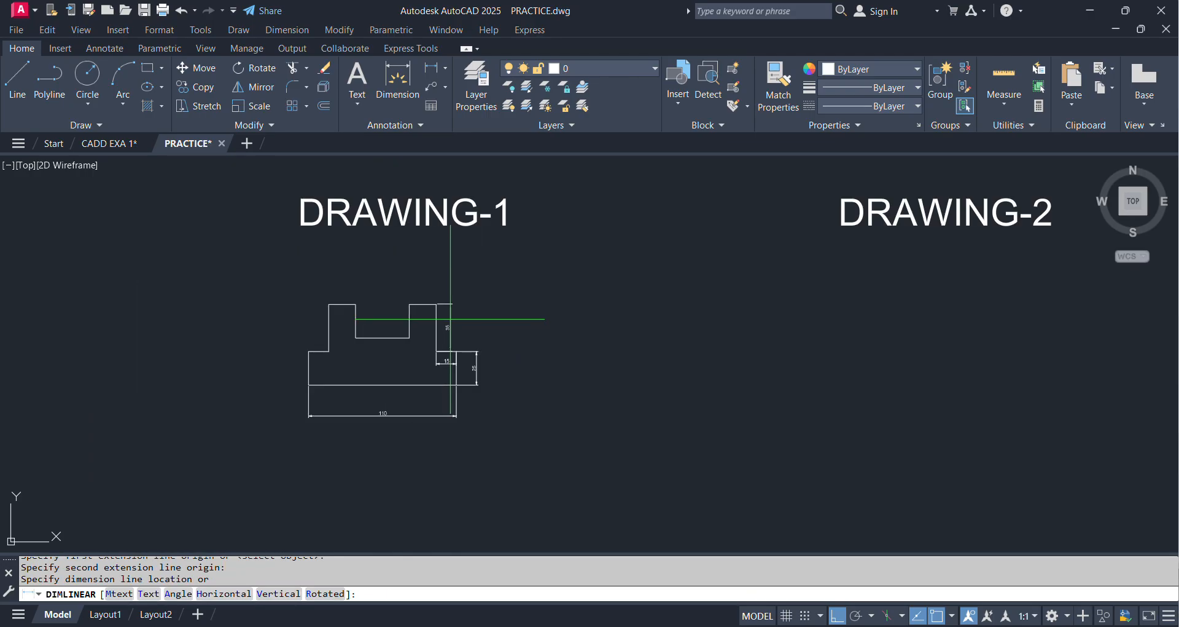
middle_drag(452, 311, 450, 440)
middle_drag(462, 229, 454, 317)
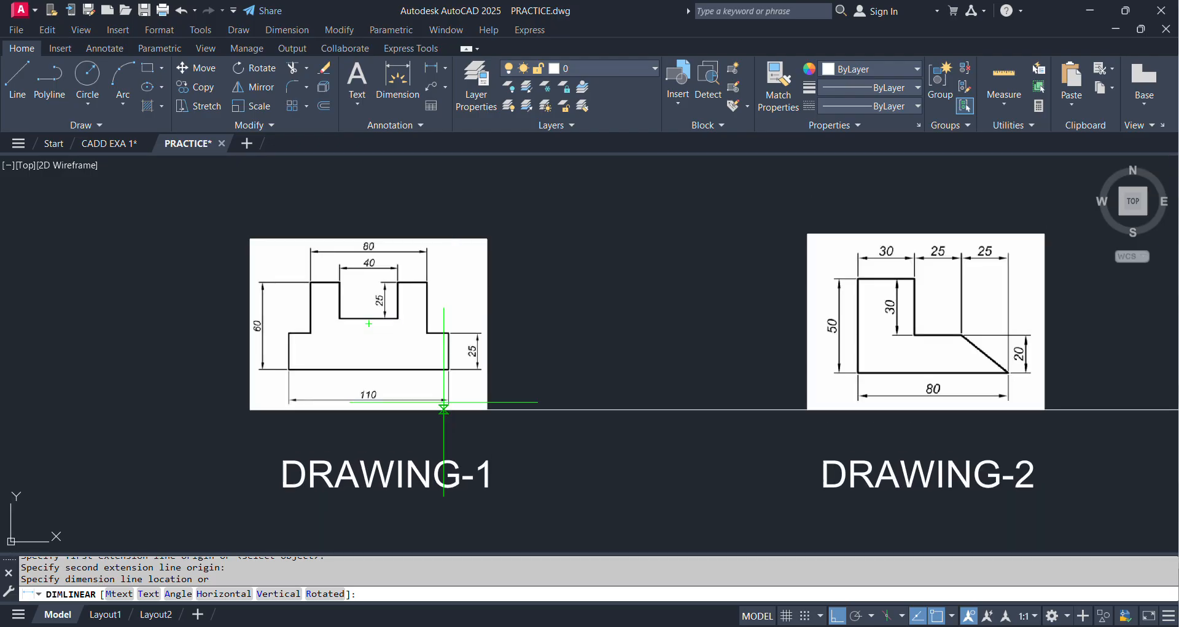
middle_drag(443, 407, 469, 303)
scroll(469, 303, up, 6)
click(394, 363)
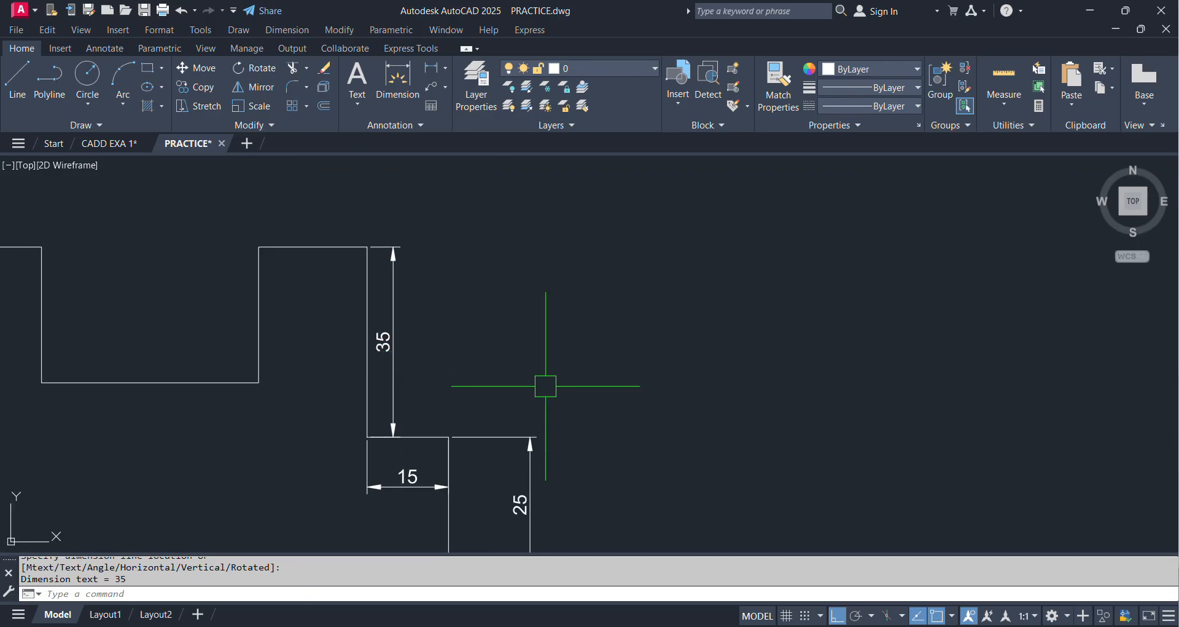
Dimension the top edge of the right-hand upright, placing the dimension above it
scroll(543, 384, down, 2)
scroll(419, 318, up, 4)
key(Return)
click(282, 272)
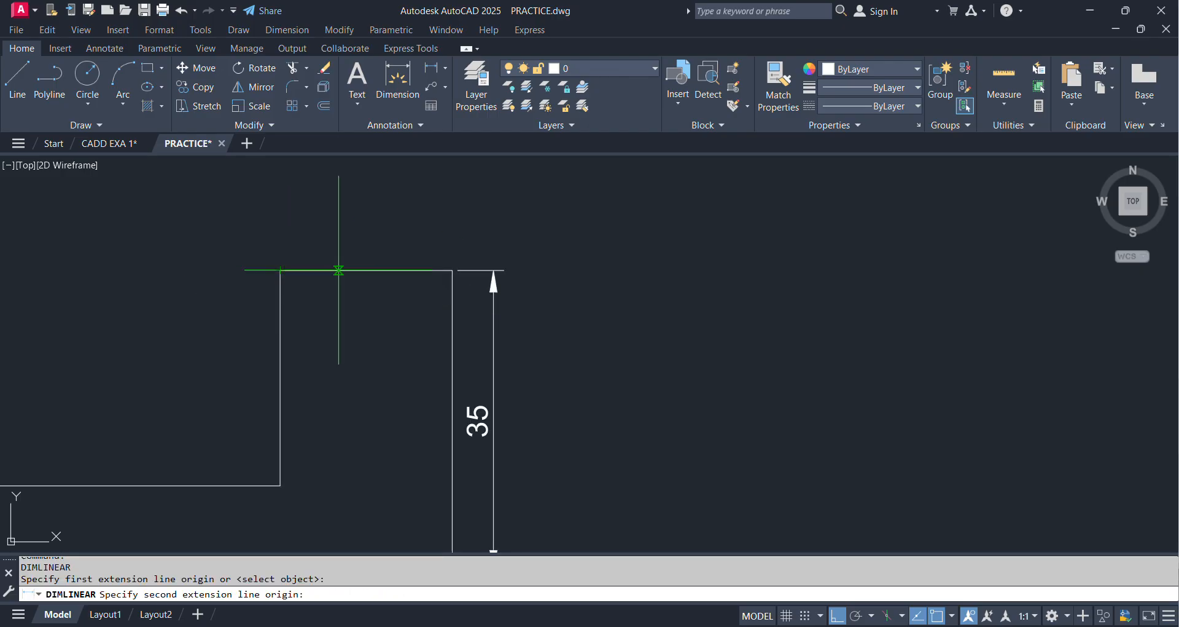
click(452, 270)
click(407, 219)
Dimension the width of the central slot along its bottom edge, placing the dimension below the slot
scroll(424, 253, down, 2)
middle_drag(368, 347, 408, 336)
key(Return)
click(162, 389)
click(378, 389)
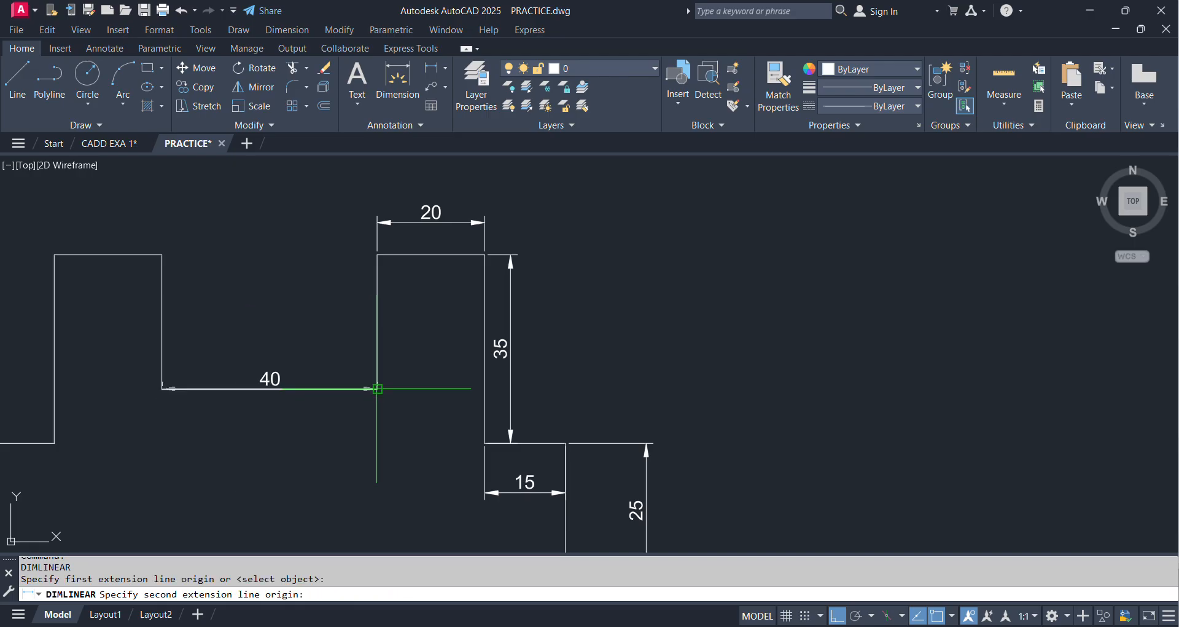
click(377, 447)
Dimension the overall width across both uprights, placing the dimension above the profile
key(Return)
click(55, 254)
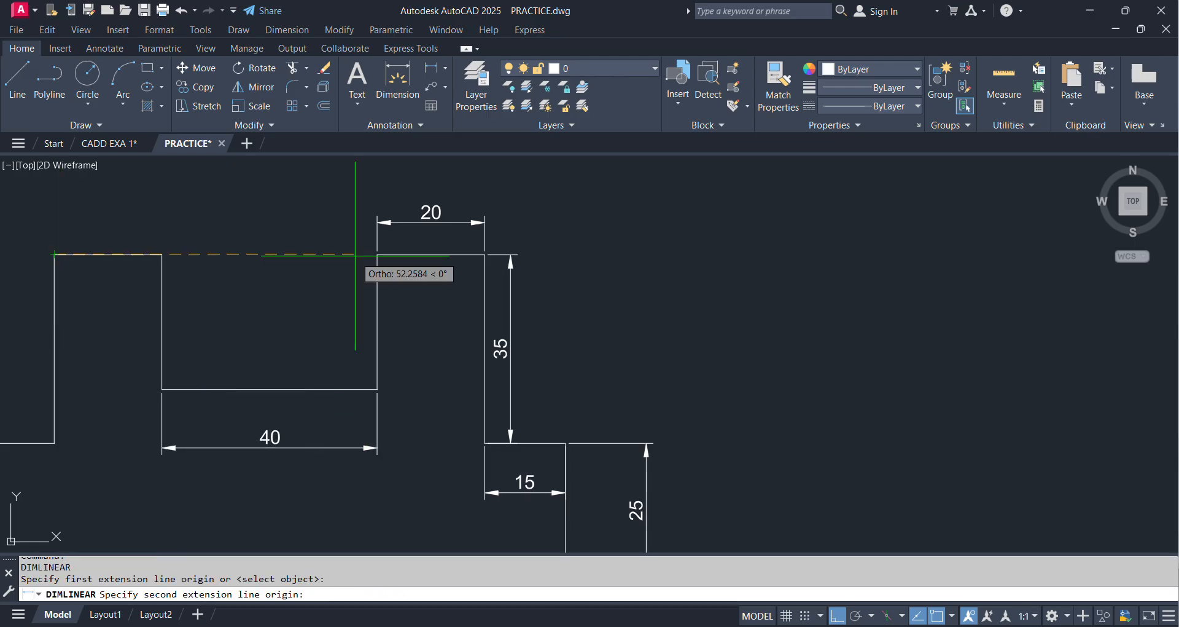
click(484, 254)
middle_drag(325, 274, 318, 340)
click(293, 234)
Dimension the profile's overall height from the bottom-left corner to the top of the left upright, placing it left of the outline
scroll(295, 236, down, 2)
middle_drag(304, 262, 358, 212)
scroll(246, 337, up, 2)
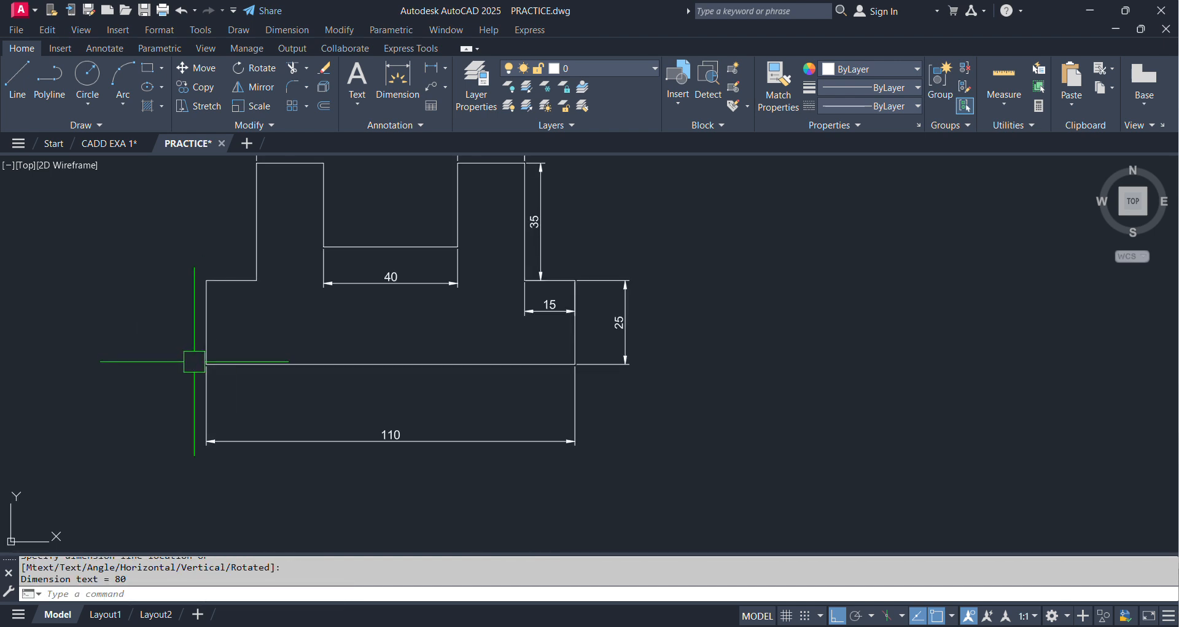
key(Return)
click(205, 360)
middle_drag(248, 198, 262, 260)
click(268, 222)
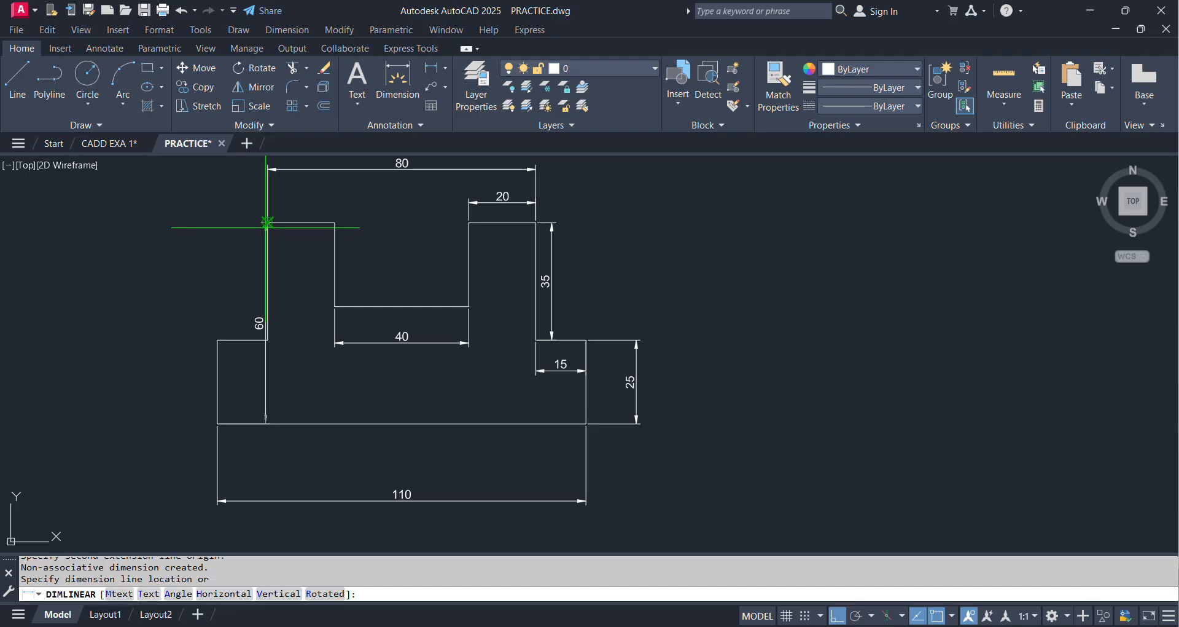
click(157, 295)
Compare the dimensioned profile with the DRAWING-1 reference picture
scroll(326, 391, down, 2)
middle_drag(441, 423, 381, 449)
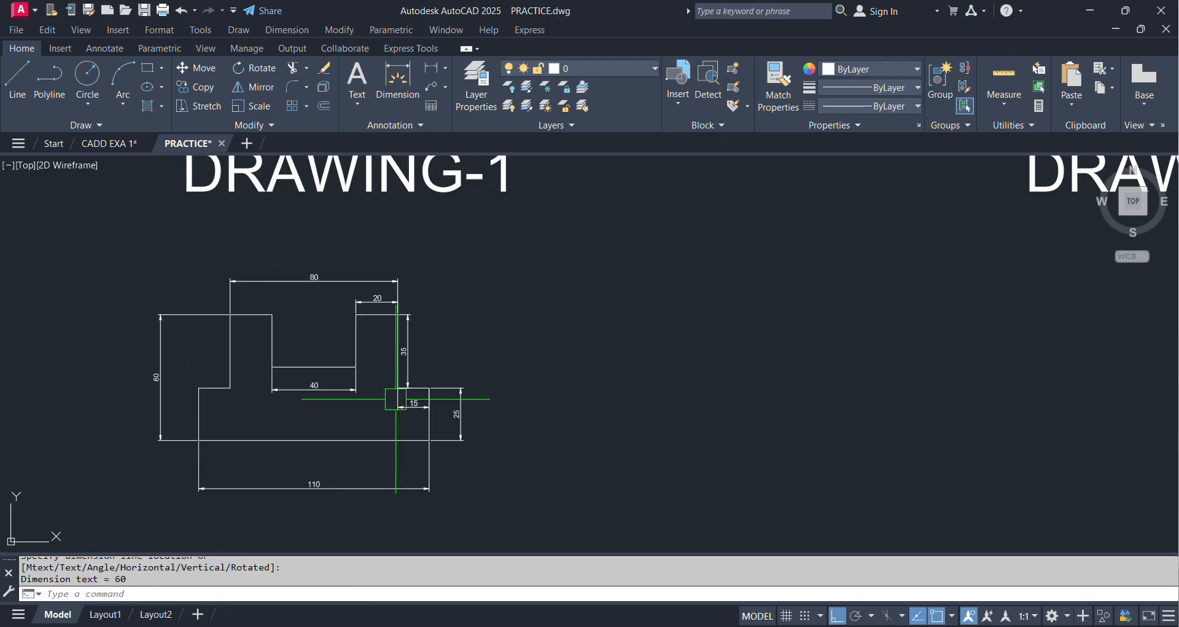
middle_drag(398, 397, 394, 429)
middle_drag(329, 458, 439, 455)
middle_drag(442, 308, 397, 530)
scroll(473, 391, down, 2)
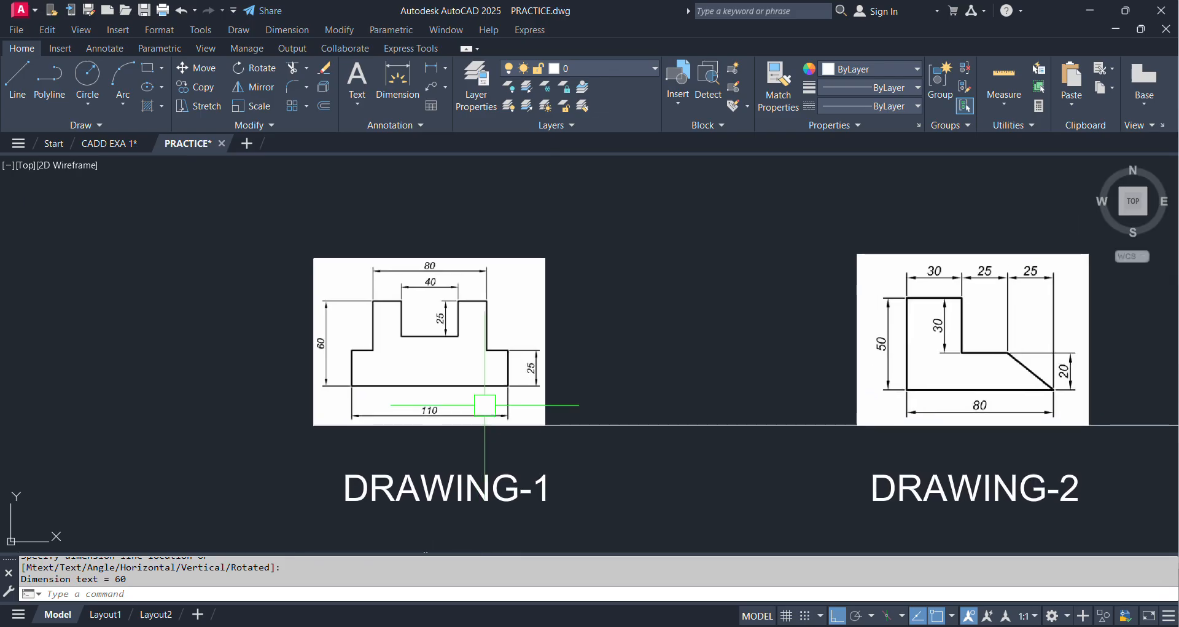
scroll(492, 403, up, 2)
scroll(615, 433, down, 2)
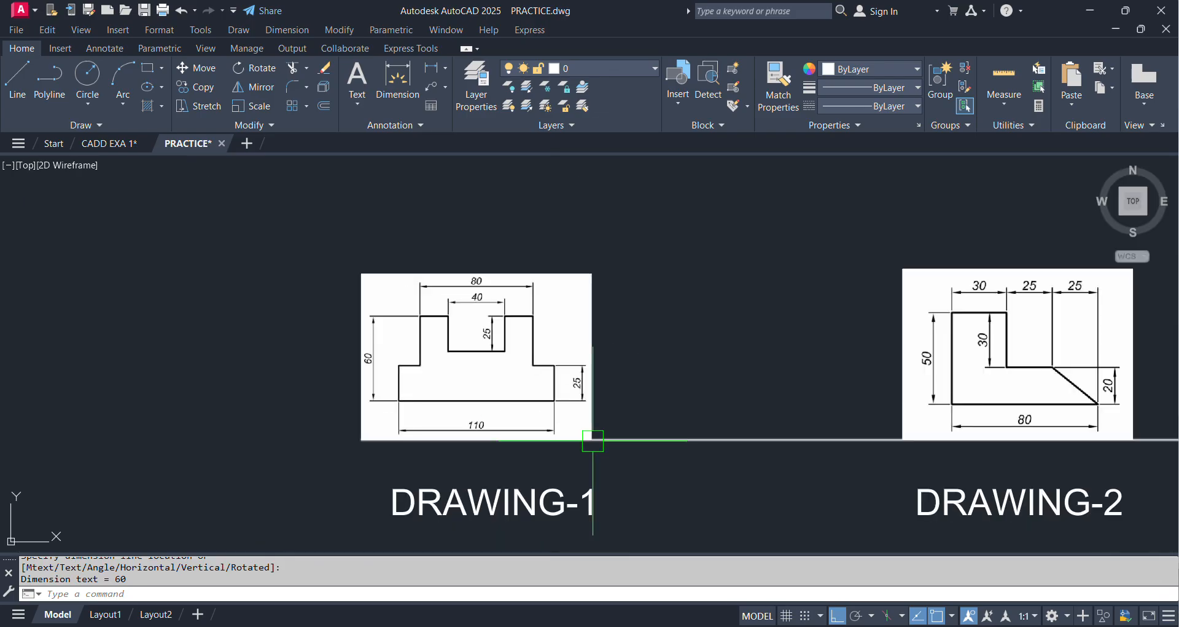
middle_drag(580, 458, 521, 320)
middle_drag(462, 486, 497, 371)
scroll(453, 412, up, 4)
middle_drag(452, 412, 494, 431)
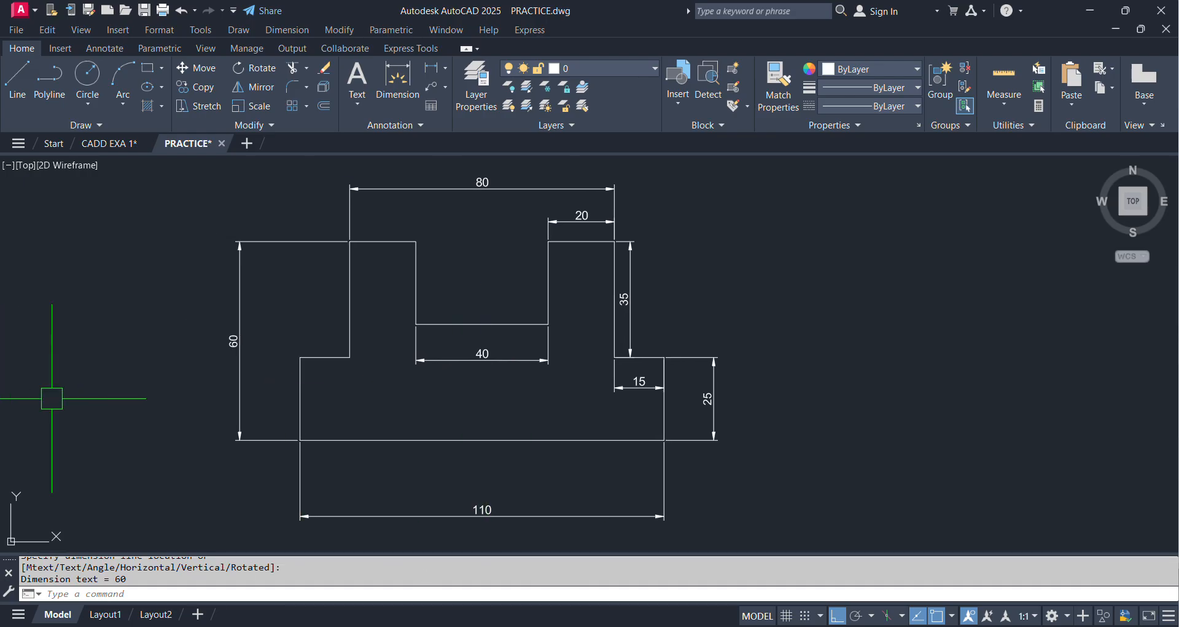
Start a line in the empty area below the DRAWING-2 title and draw the base edge 80 to the right
middle_drag(901, 393, 527, 439)
middle_drag(843, 376, 378, 435)
scroll(481, 403, down, 4)
middle_drag(482, 403, 345, 460)
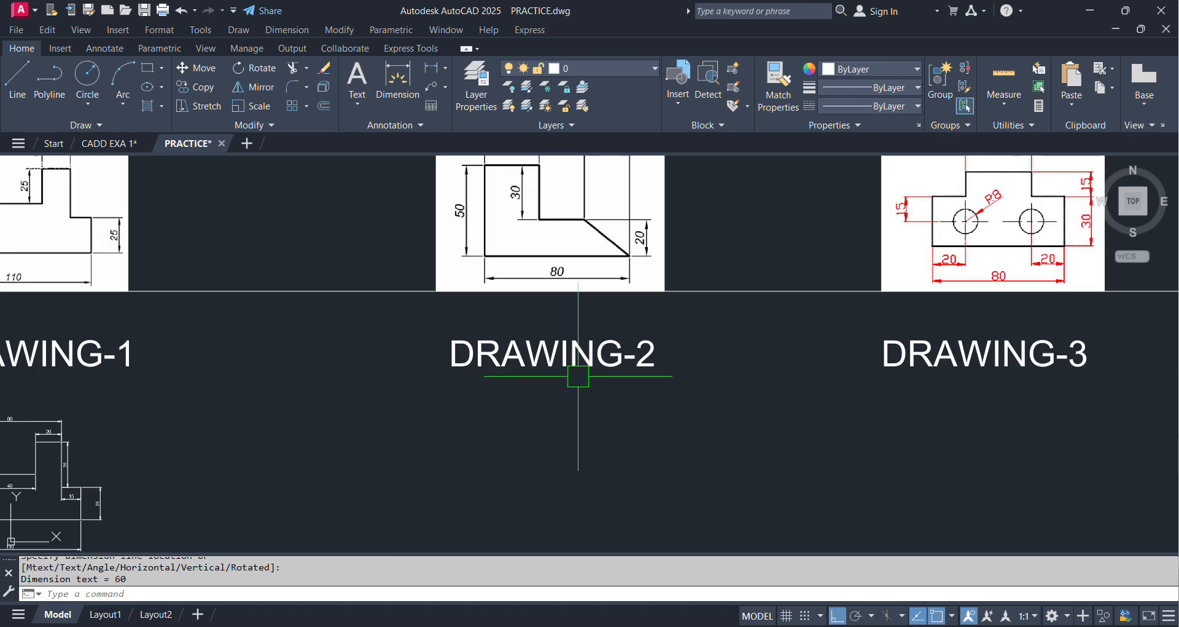
middle_drag(579, 379, 525, 432)
scroll(545, 413, up, 2)
middle_drag(646, 411, 673, 390)
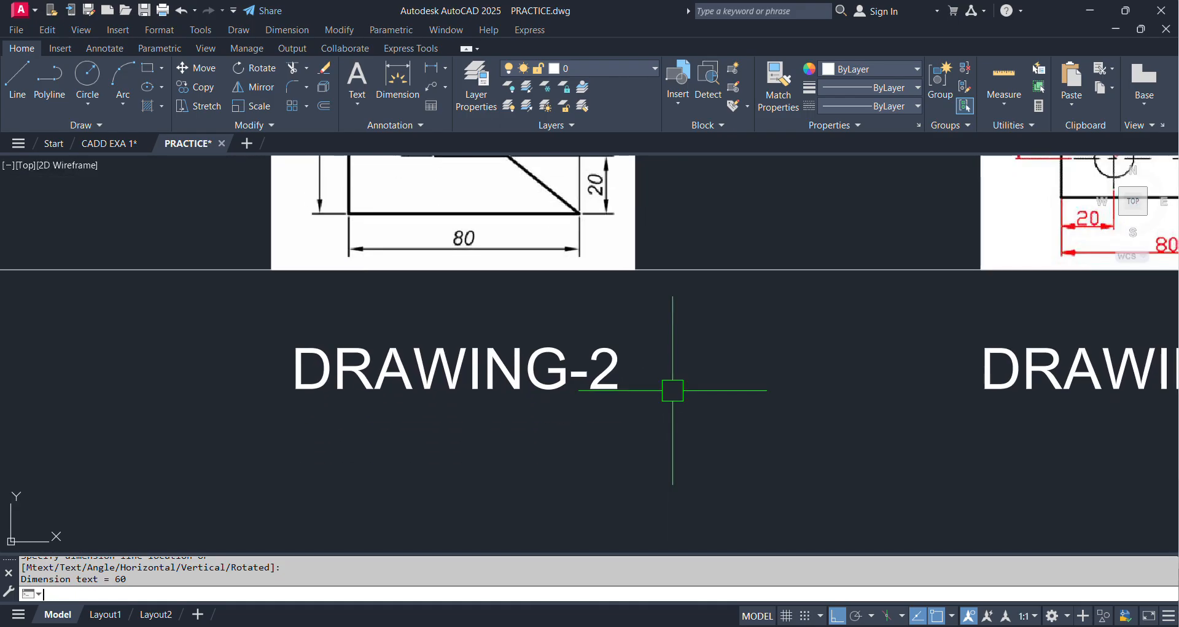
key(Return)
middle_drag(495, 492, 495, 342)
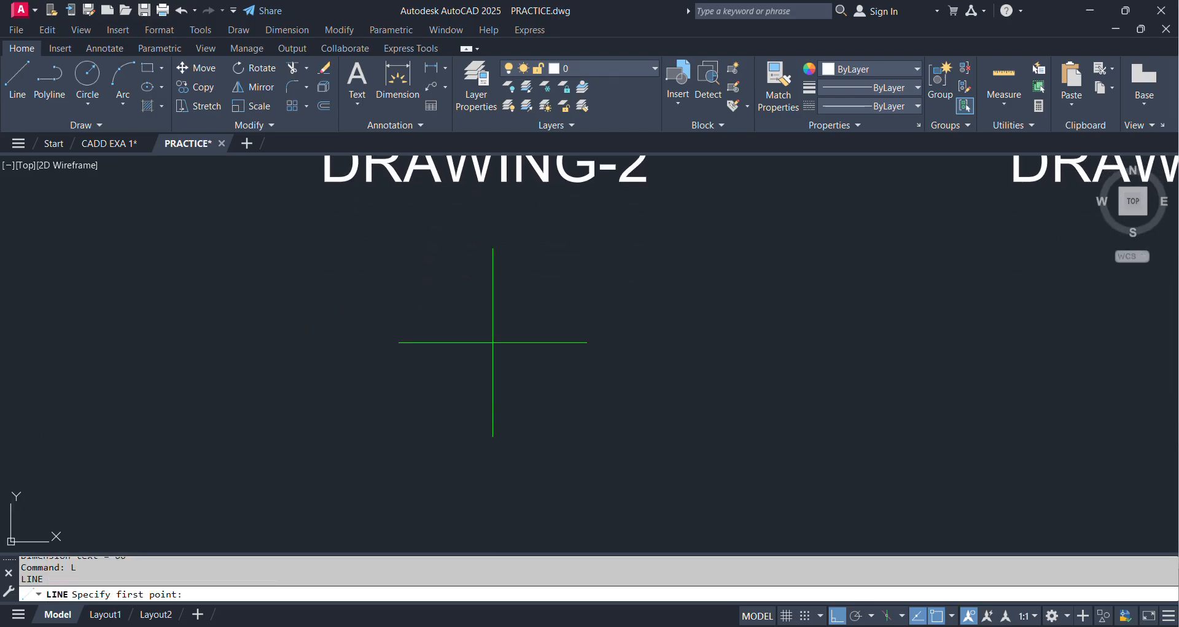
click(326, 483)
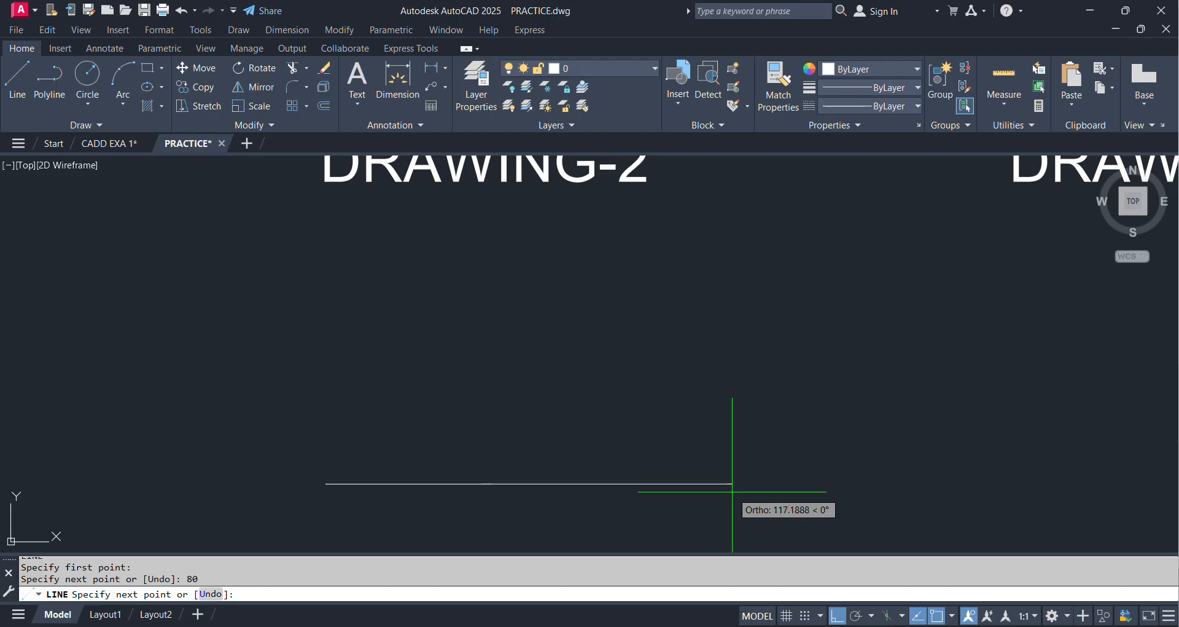
Check the sloped corner on the DRAWING-2 reference and end the line at the base's right end
middle_drag(527, 395, 548, 492)
scroll(590, 371, down, 3)
scroll(585, 323, up, 4)
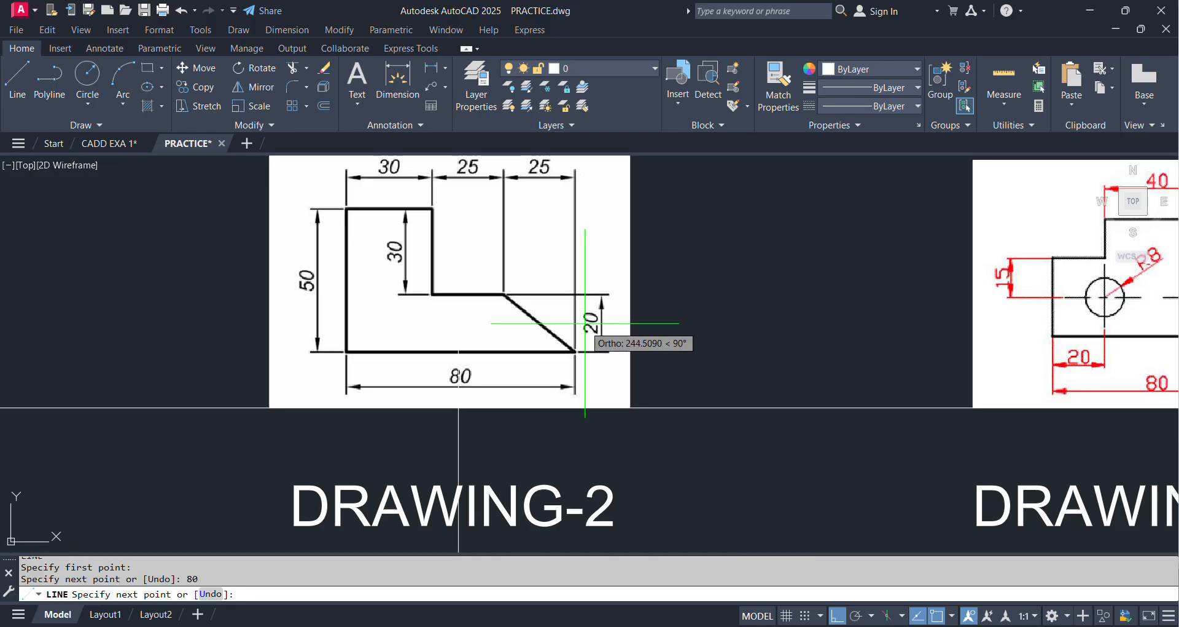
scroll(585, 323, up, 2)
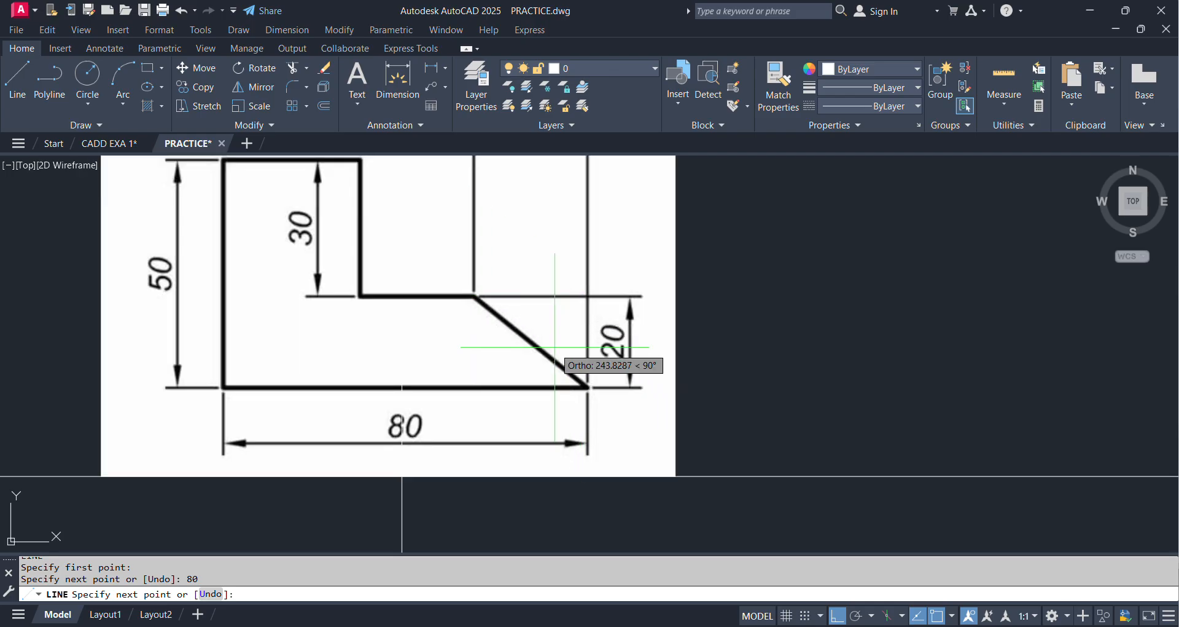
scroll(555, 347, down, 2)
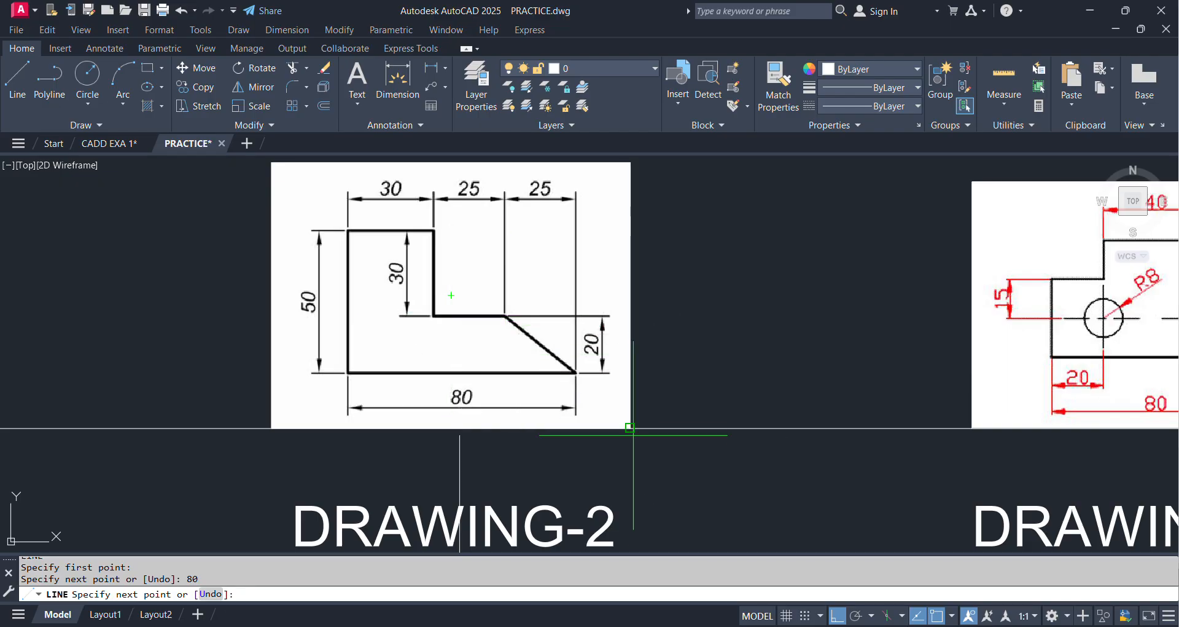
middle_drag(633, 456, 644, 302)
middle_drag(611, 487, 589, 277)
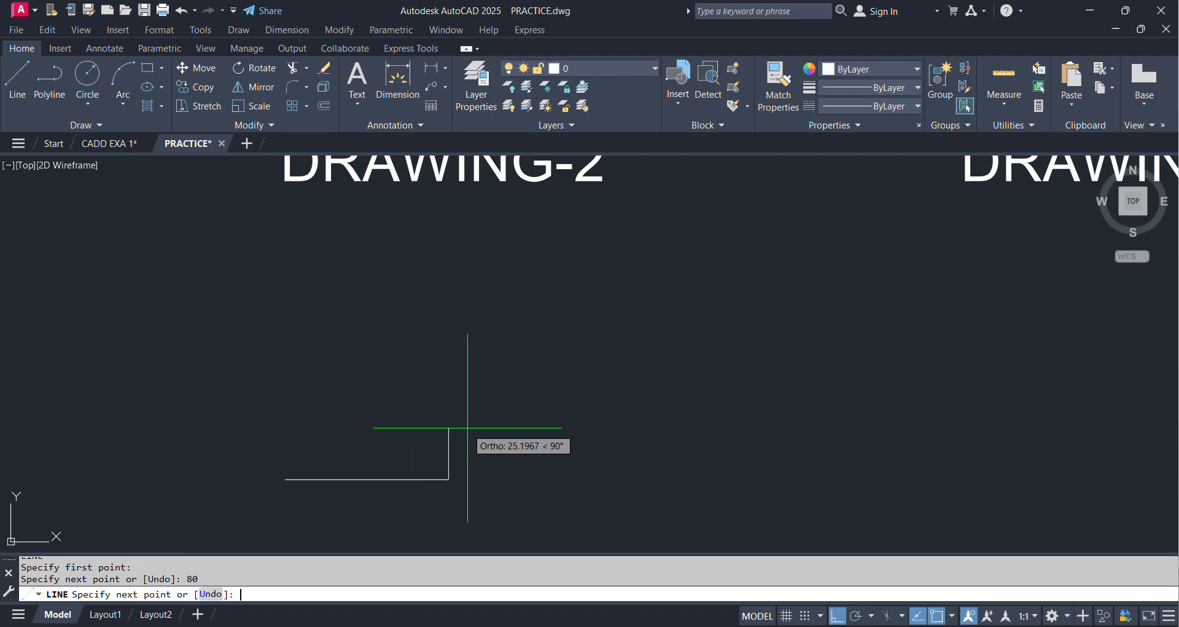
key(Return)
Start a new line at the left end of the DRAWING-2 base edge and draw the left side 50 upward
key(Return)
click(286, 478)
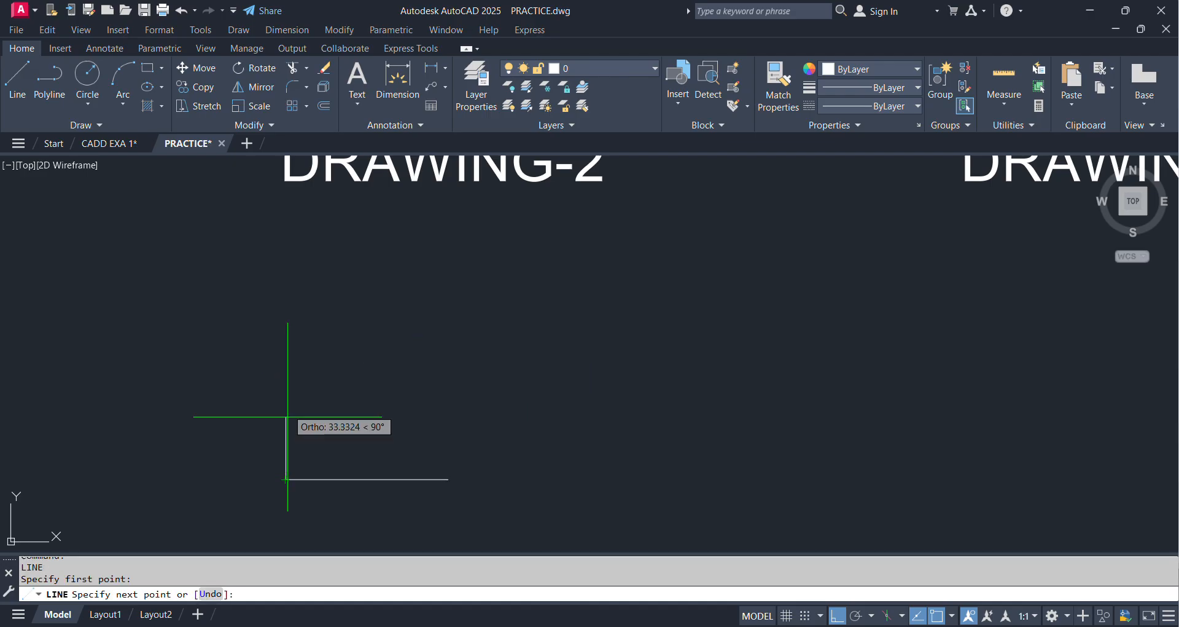
mouse_move(308, 329)
middle_down()
mouse_move(319, 430)
mouse_move(337, 388)
mouse_move(342, 471)
middle_up()
scroll(336, 387, down, 2)
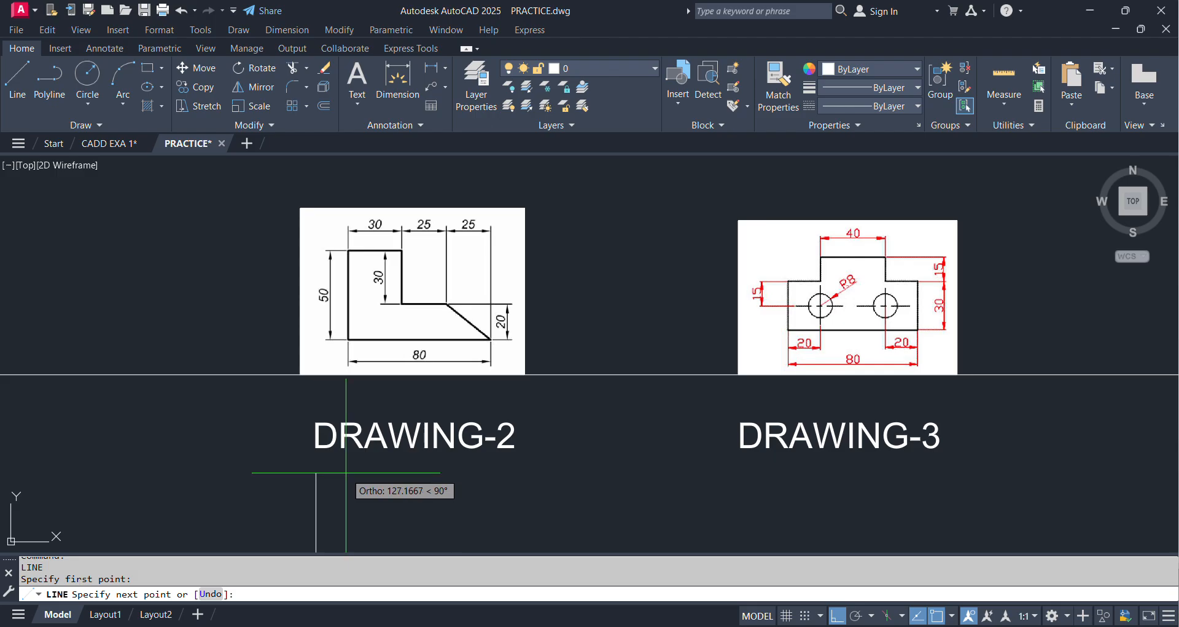
scroll(342, 296, up, 2)
middle_drag(343, 301, 351, 333)
middle_drag(364, 492, 377, 292)
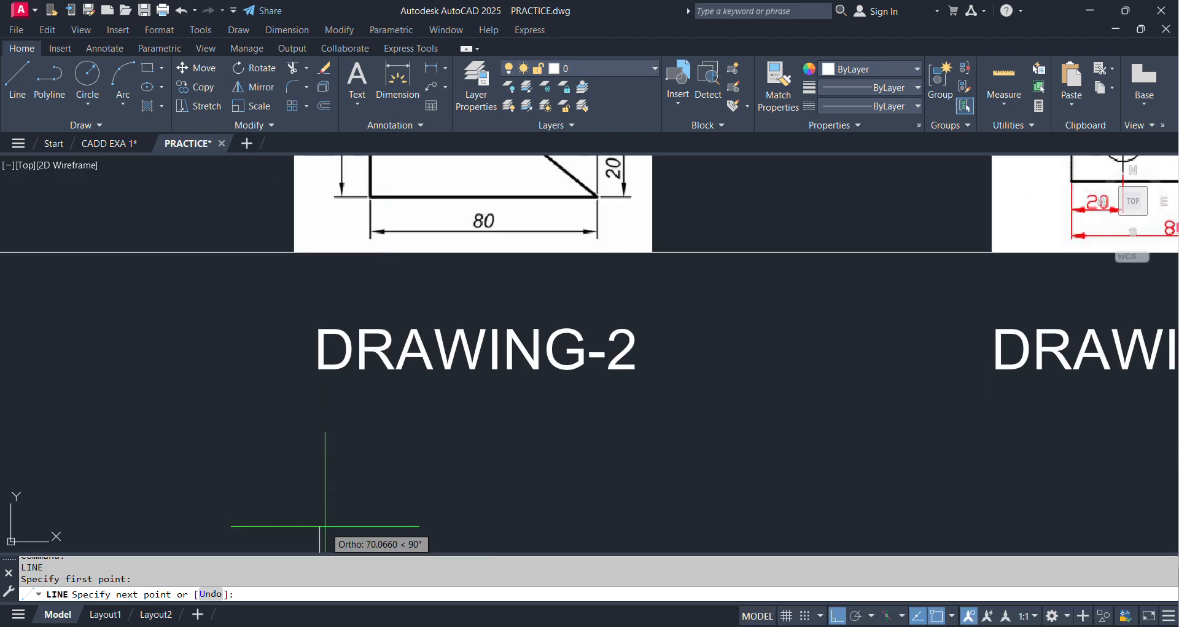
middle_drag(325, 527, 354, 288)
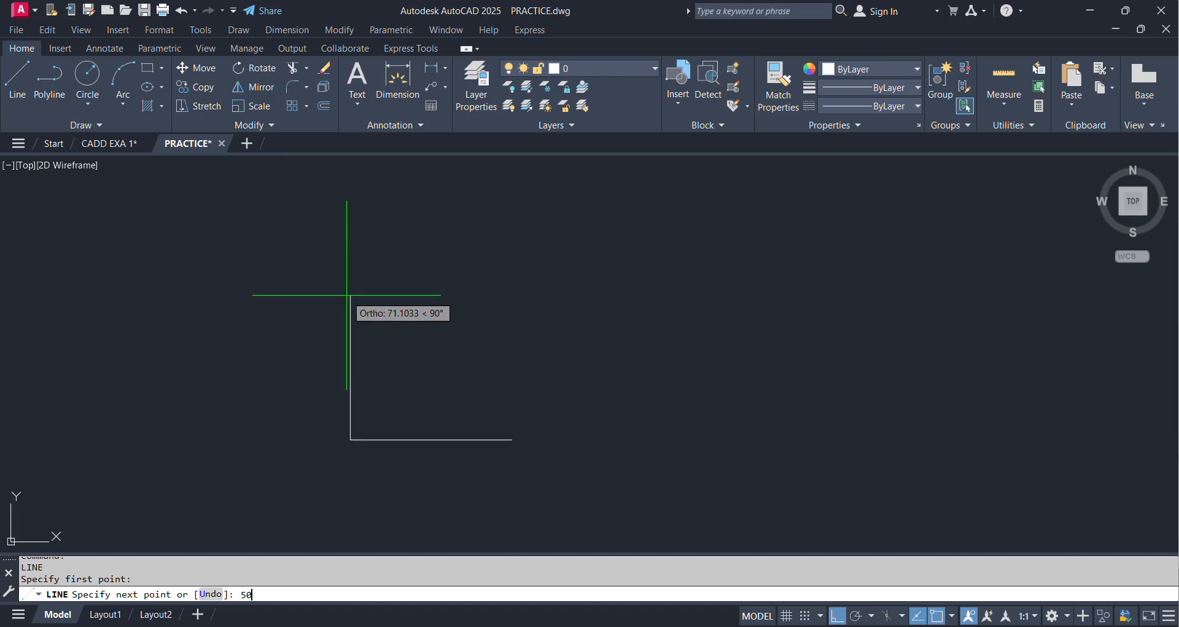
key(Return)
Continue the line with a top edge 30 long to the right
middle_drag(406, 281, 424, 499)
mouse_move(389, 311)
middle_down()
mouse_move(382, 520)
mouse_move(411, 485)
mouse_move(428, 385)
mouse_move(408, 473)
mouse_move(417, 325)
middle_up()
middle_drag(415, 500, 451, 338)
scroll(380, 448, up, 2)
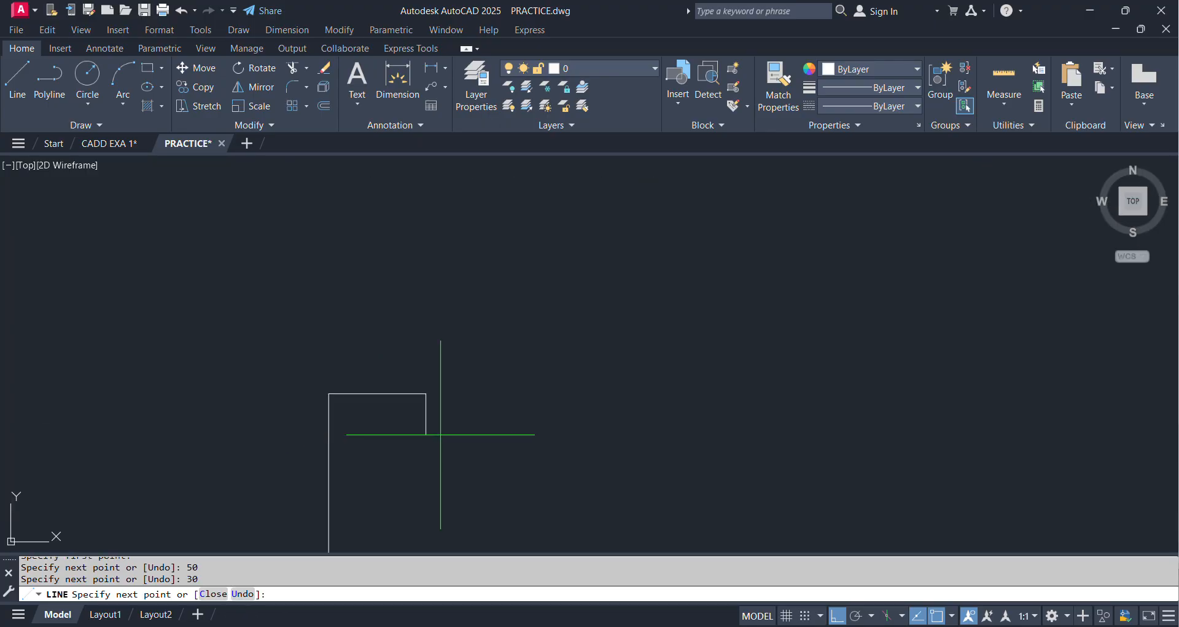
Check the upright on the DRAWING-2 reference and continue the line 30 downward from the top edge's right end
scroll(441, 435, down, 1)
middle_drag(437, 305, 403, 537)
scroll(421, 442, down, 1)
middle_drag(418, 414, 413, 516)
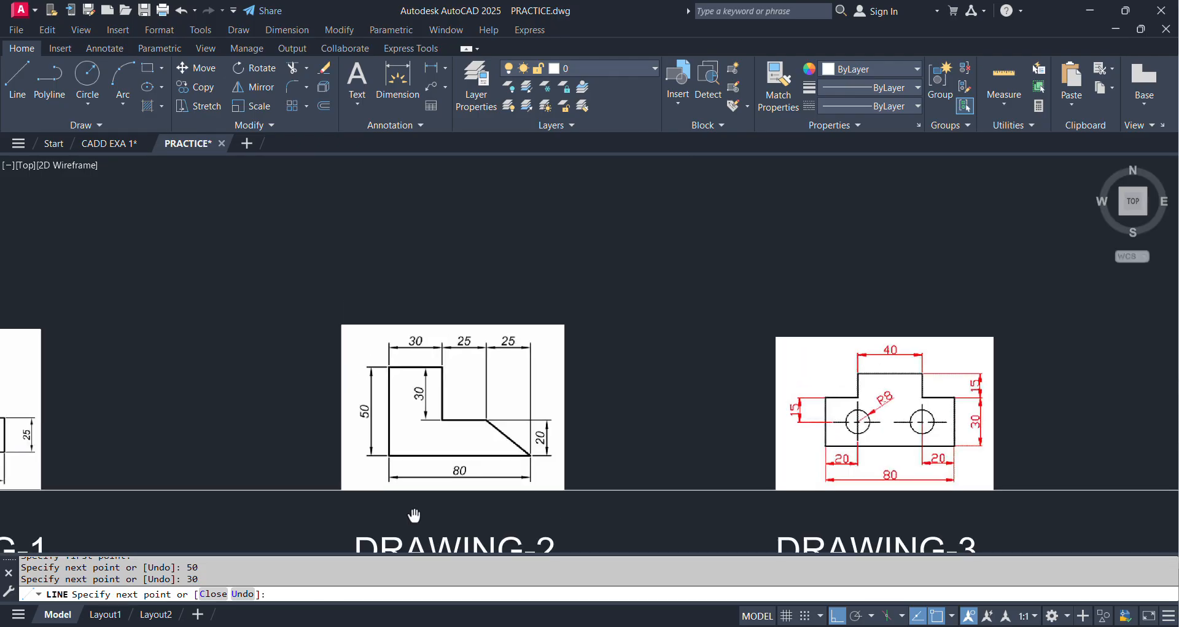
scroll(451, 409, up, 2)
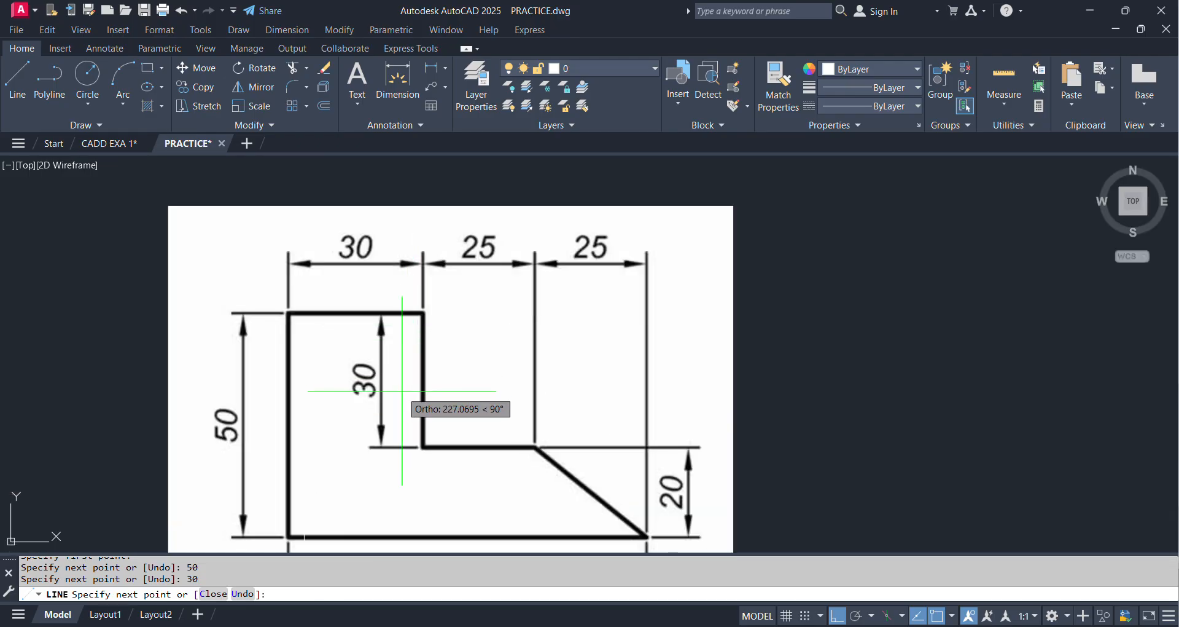
scroll(402, 391, down, 1)
scroll(402, 390, down, 1)
middle_drag(437, 459, 443, 330)
middle_drag(372, 485, 418, 289)
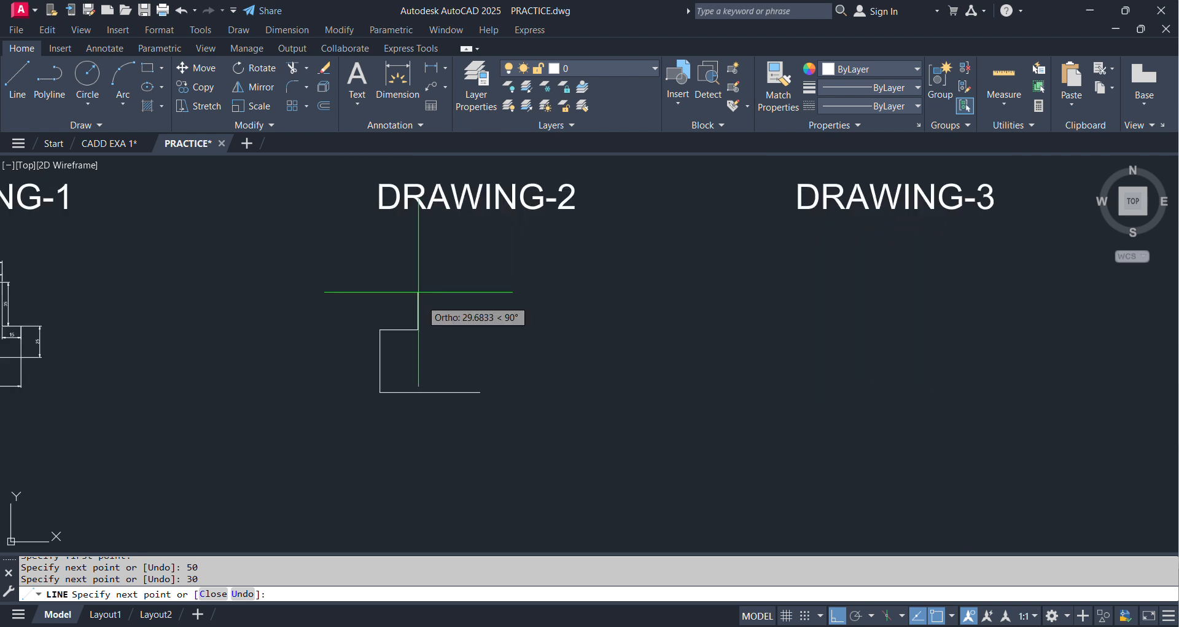
scroll(423, 362, up, 2)
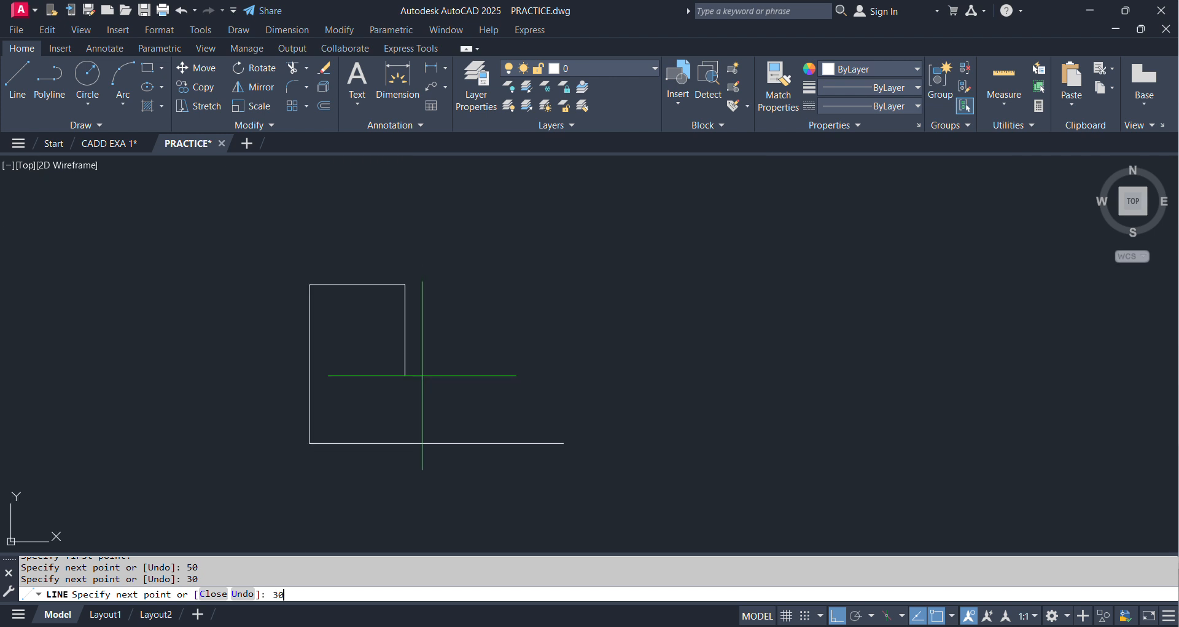
Check the ledge on the DRAWING-2 reference and continue the line 25 to the right
scroll(422, 376, down, 2)
mouse_move(435, 244)
middle_down()
mouse_move(444, 263)
mouse_move(430, 399)
middle_up()
mouse_move(452, 268)
middle_down()
mouse_move(432, 363)
mouse_move(454, 349)
mouse_move(450, 367)
middle_up()
scroll(460, 338, up, 1)
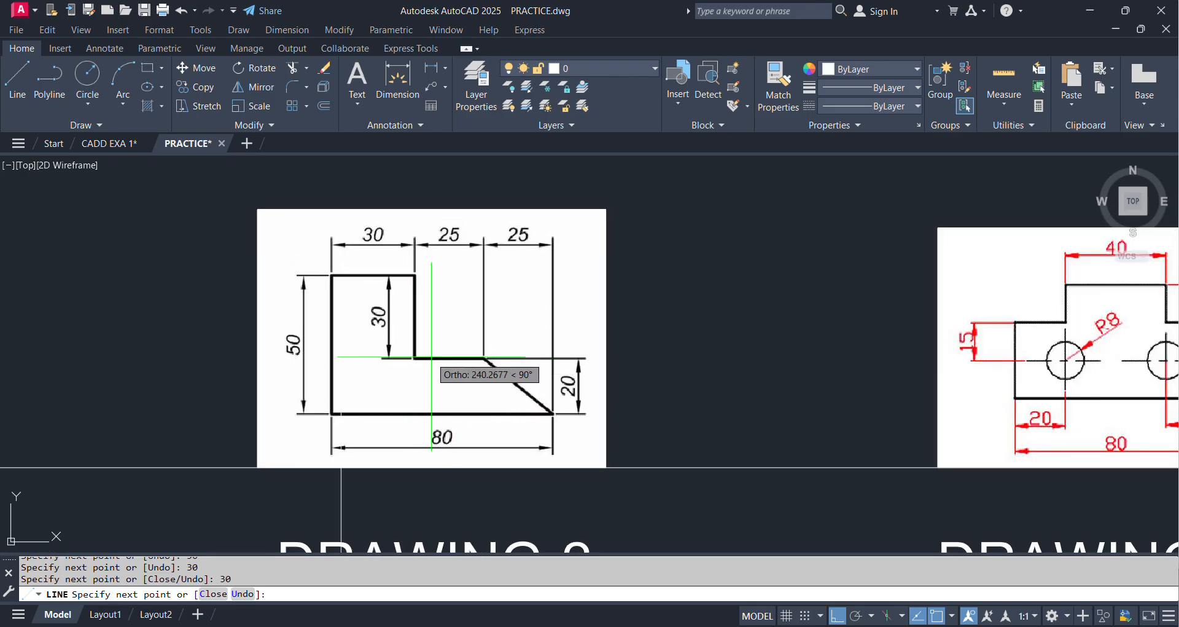
scroll(468, 356, down, 2)
scroll(470, 356, down, 1)
middle_drag(482, 423, 483, 249)
scroll(444, 351, up, 2)
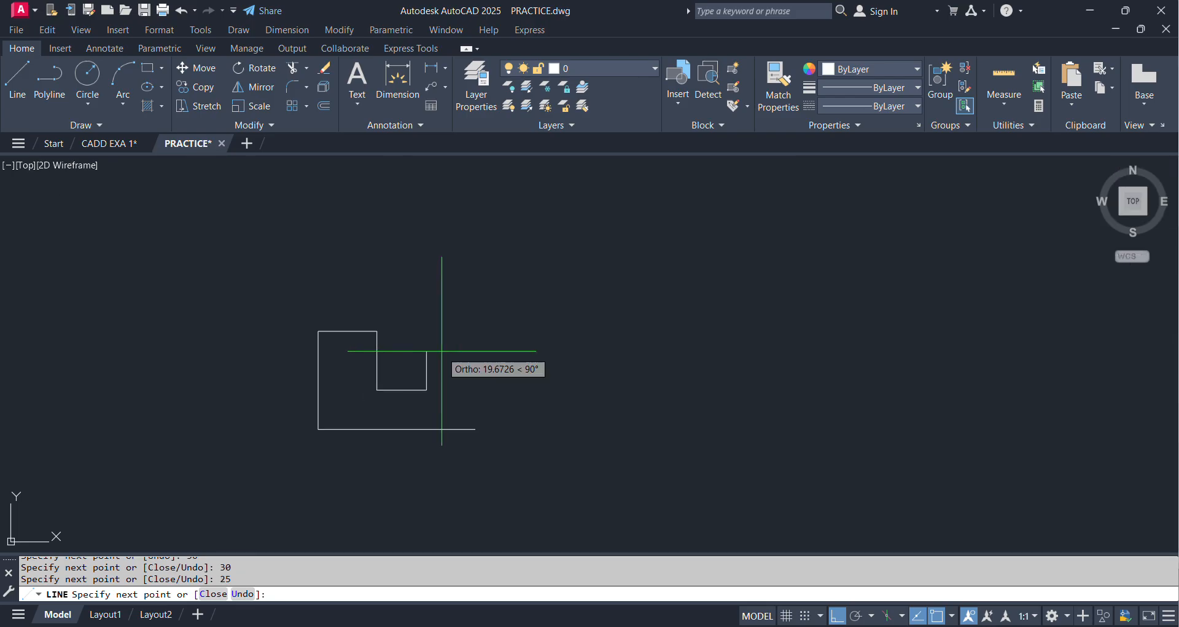
Close the profile with a sloped line from the ledge's end to the base's right end and finish the Line command
middle_drag(444, 295, 417, 482)
middle_drag(463, 247, 439, 454)
scroll(454, 353, up, 2)
mouse_move(467, 296)
middle_down()
mouse_move(421, 344)
mouse_move(409, 312)
middle_up()
scroll(421, 344, down, 2)
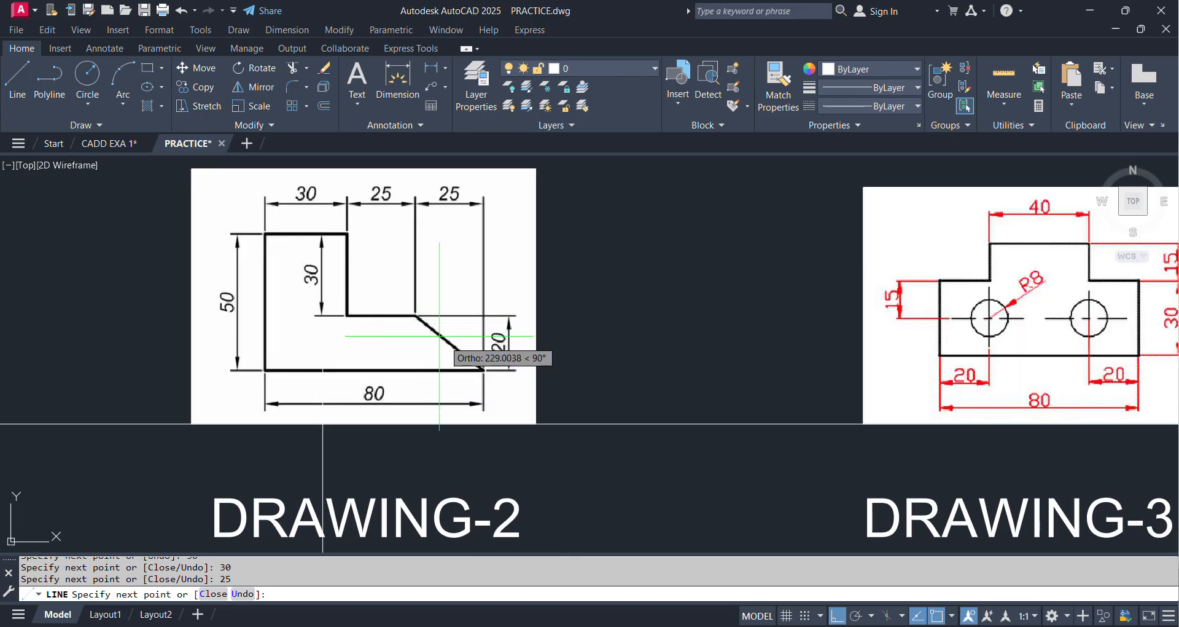
scroll(471, 366, down, 2)
middle_drag(472, 435, 484, 305)
scroll(458, 409, up, 4)
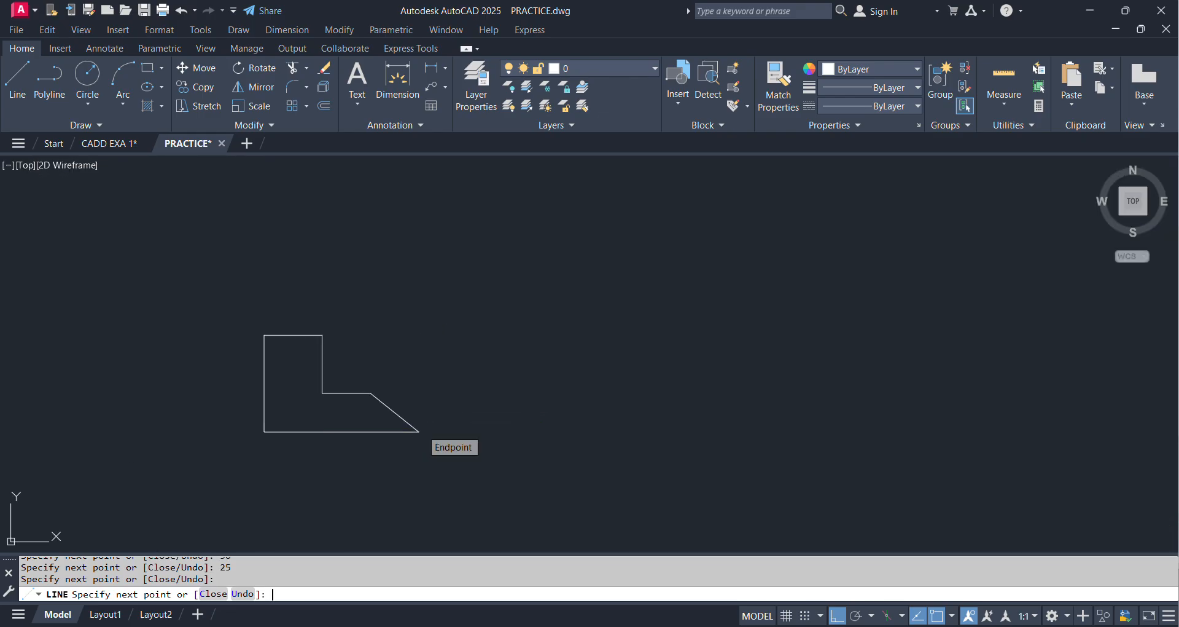
key(Escape)
Add a linear dimension to the full base edge, placing it below the profile
click(432, 69)
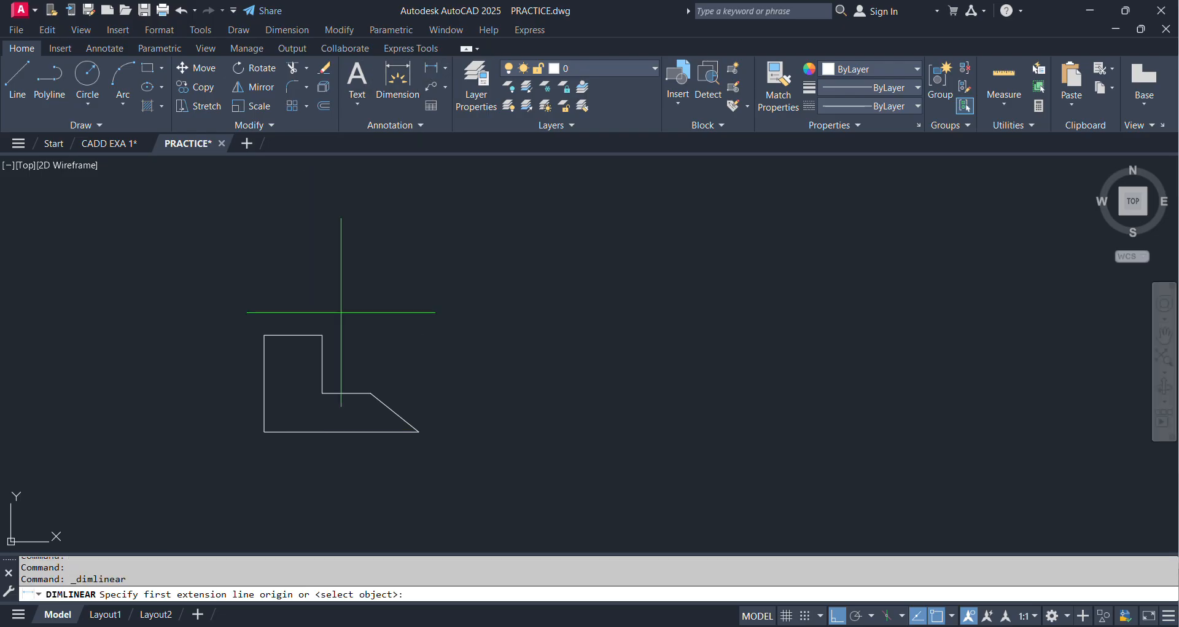
scroll(292, 390, up, 2)
click(248, 456)
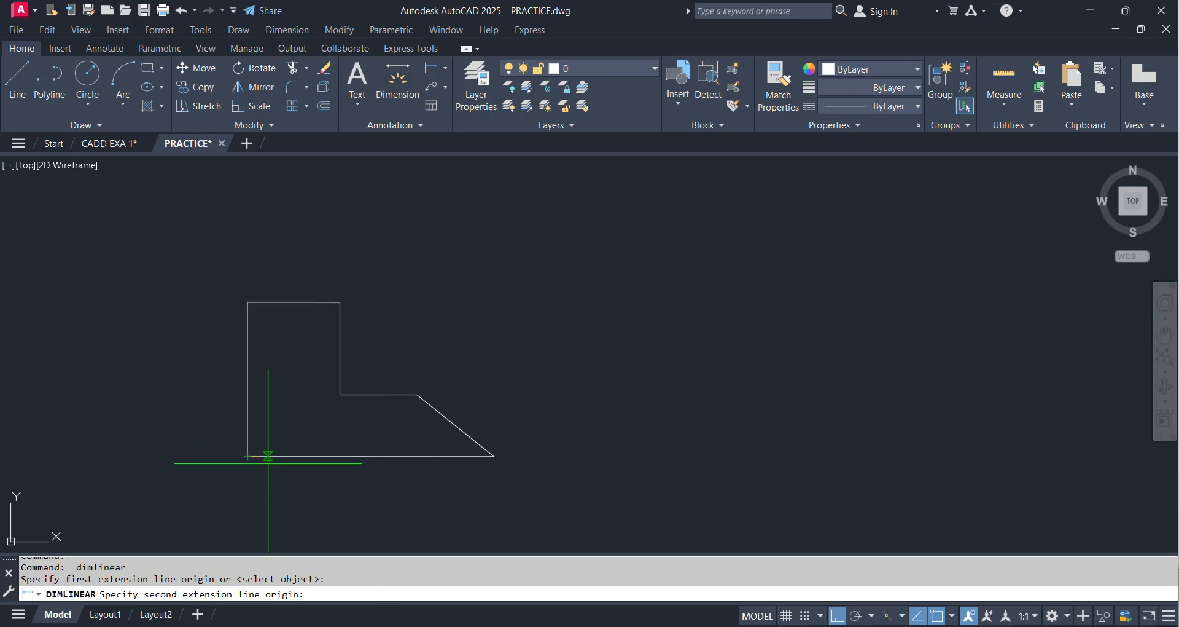
click(494, 456)
click(494, 493)
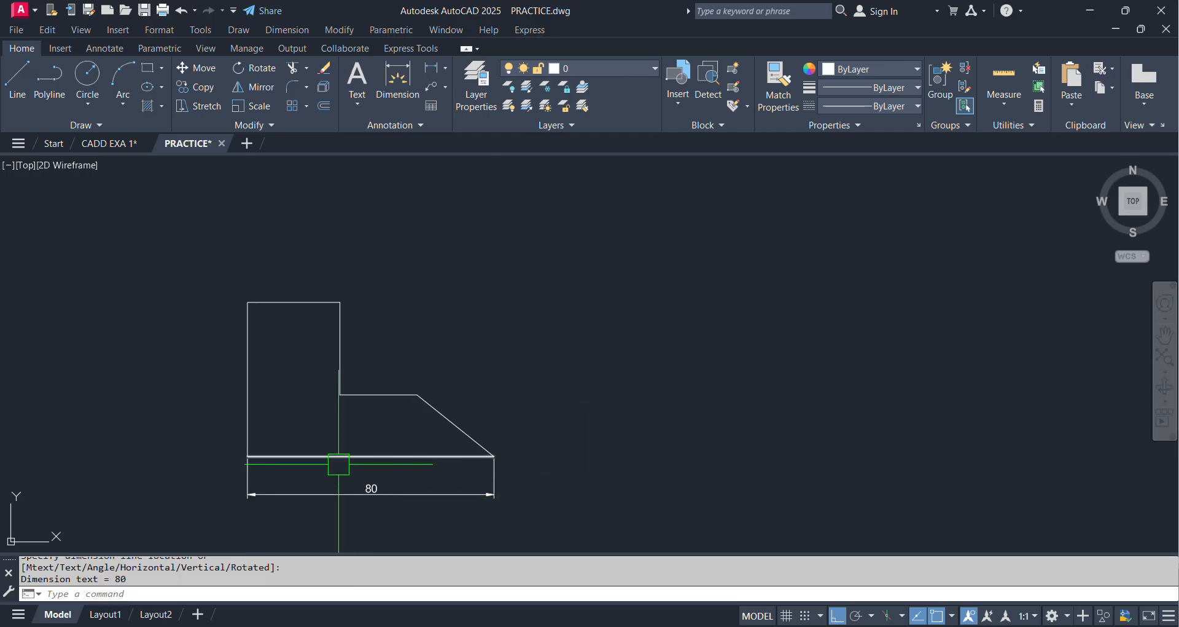
Dimension the profile's overall height along its left side, placing the dimension left of the outline
key(Return)
click(247, 455)
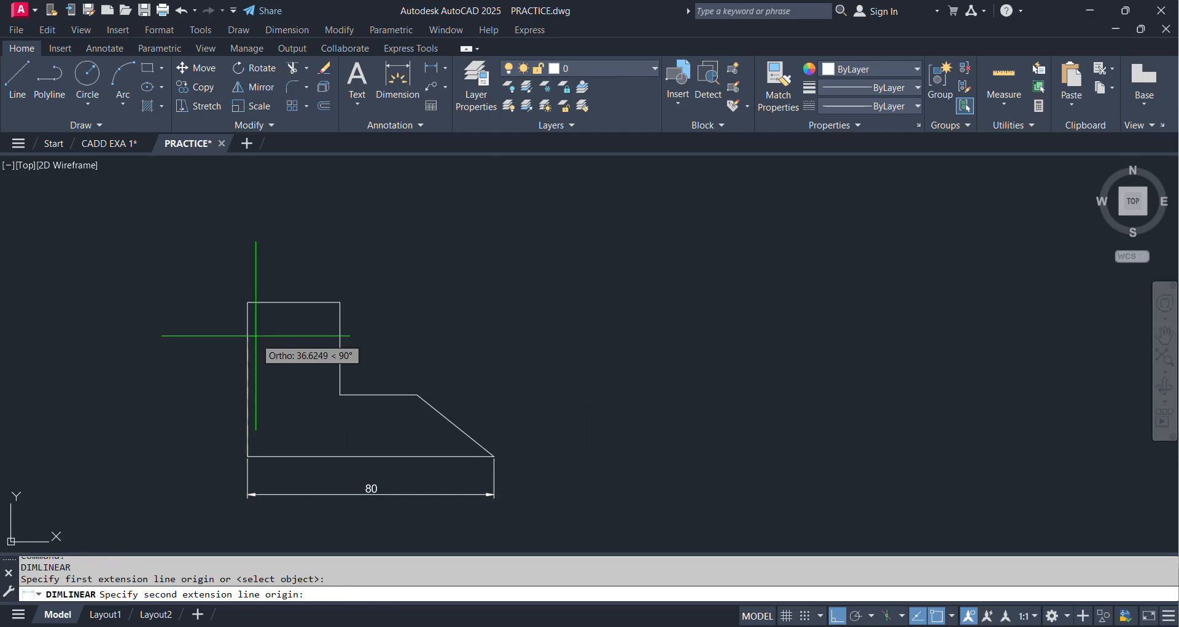
click(248, 303)
click(181, 355)
Dimension the width of the upright's top edge, placing the dimension above it
key(Return)
click(248, 302)
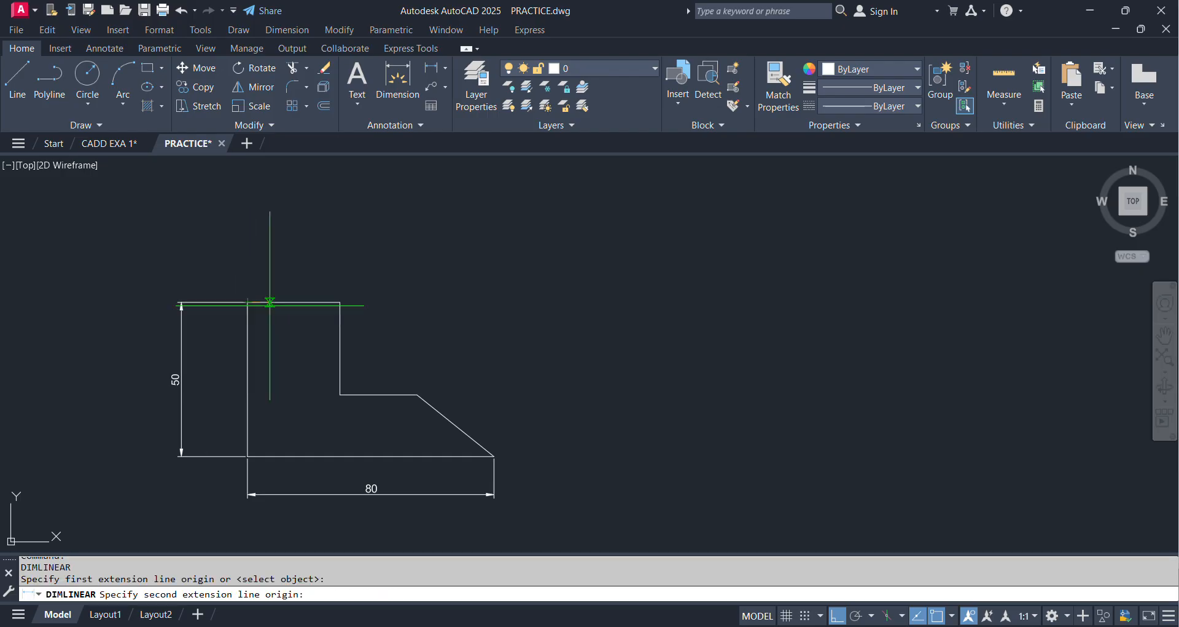
click(341, 302)
click(317, 255)
Dimension the upright's right side from the top edge down to the ledge, placing the dimension inside the profile
key(Return)
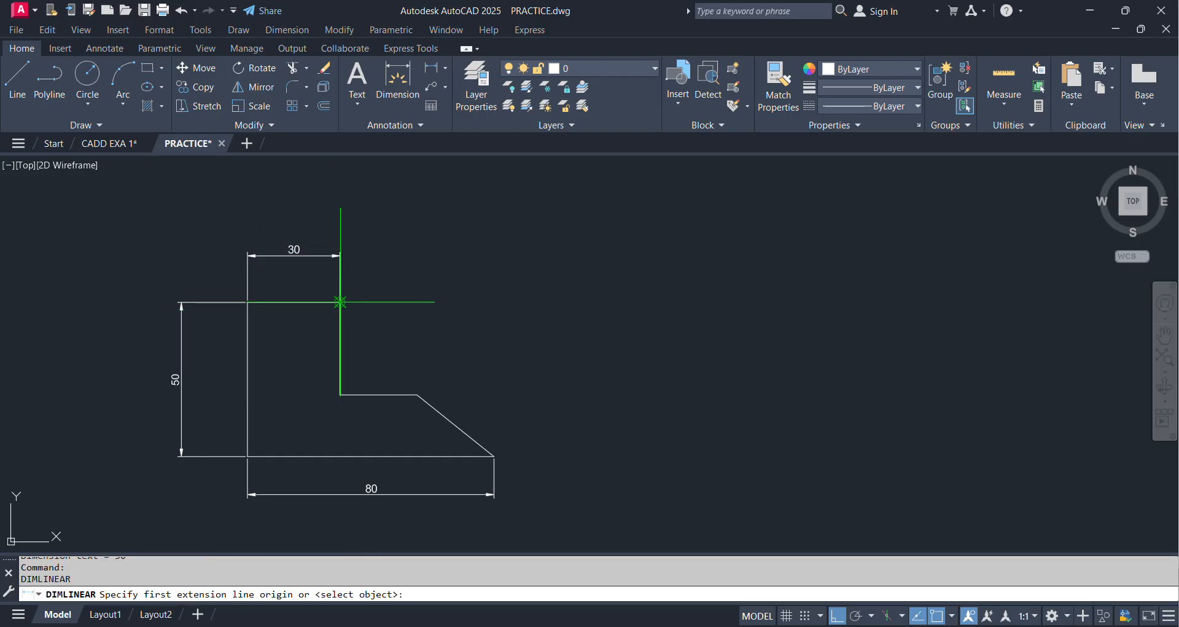
click(339, 302)
click(340, 395)
click(310, 356)
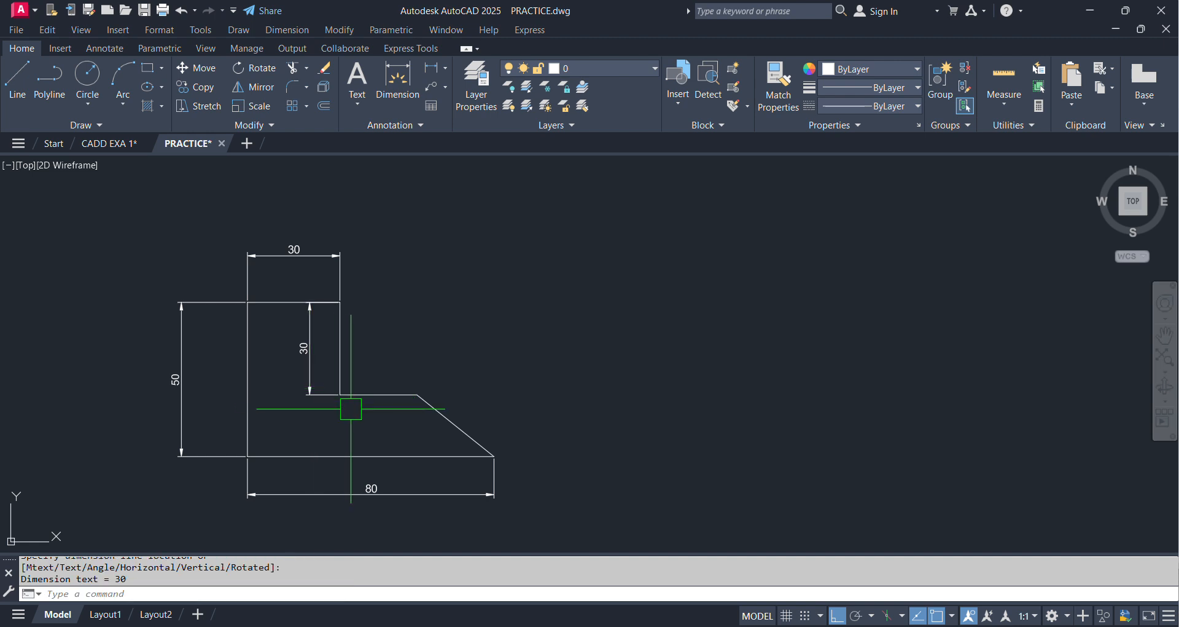
Dimension the length of the horizontal ledge, placing the dimension above it
key(Return)
click(340, 394)
click(417, 394)
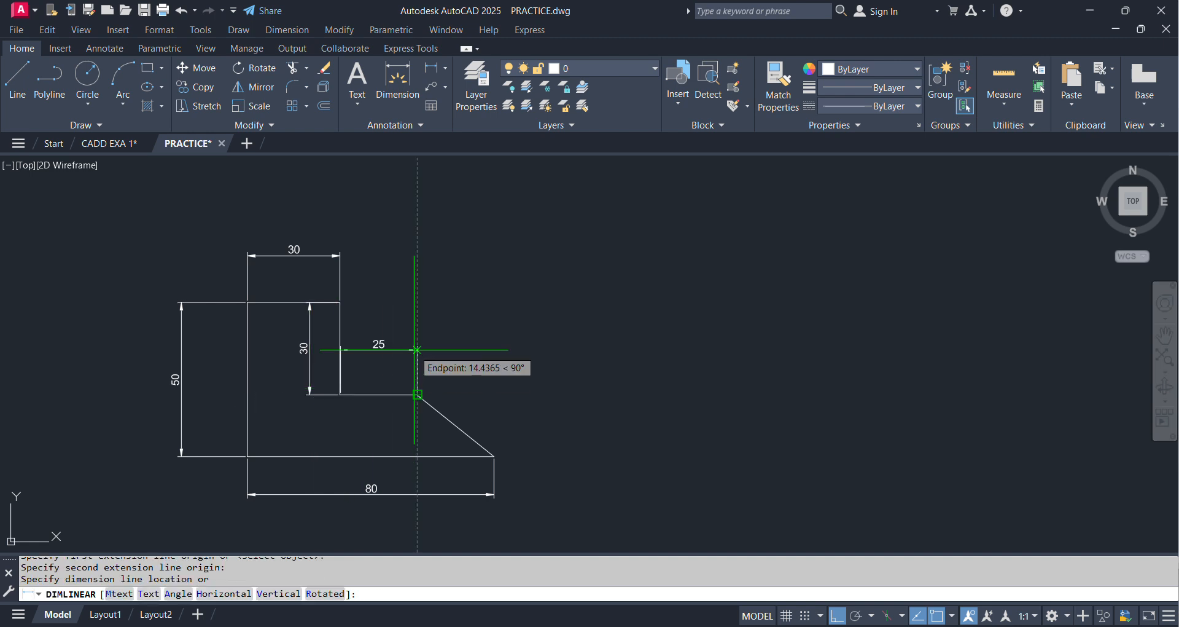
click(417, 350)
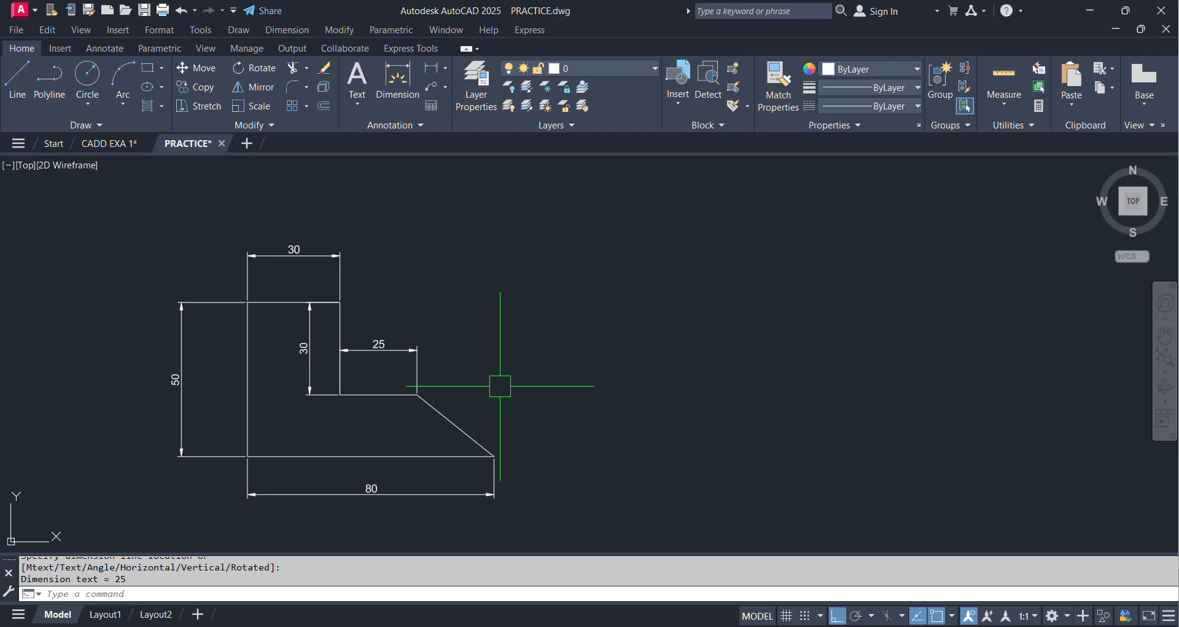
Dimension the vertical height of the sloped corner, placing the dimension right of the profile
key(Return)
click(495, 456)
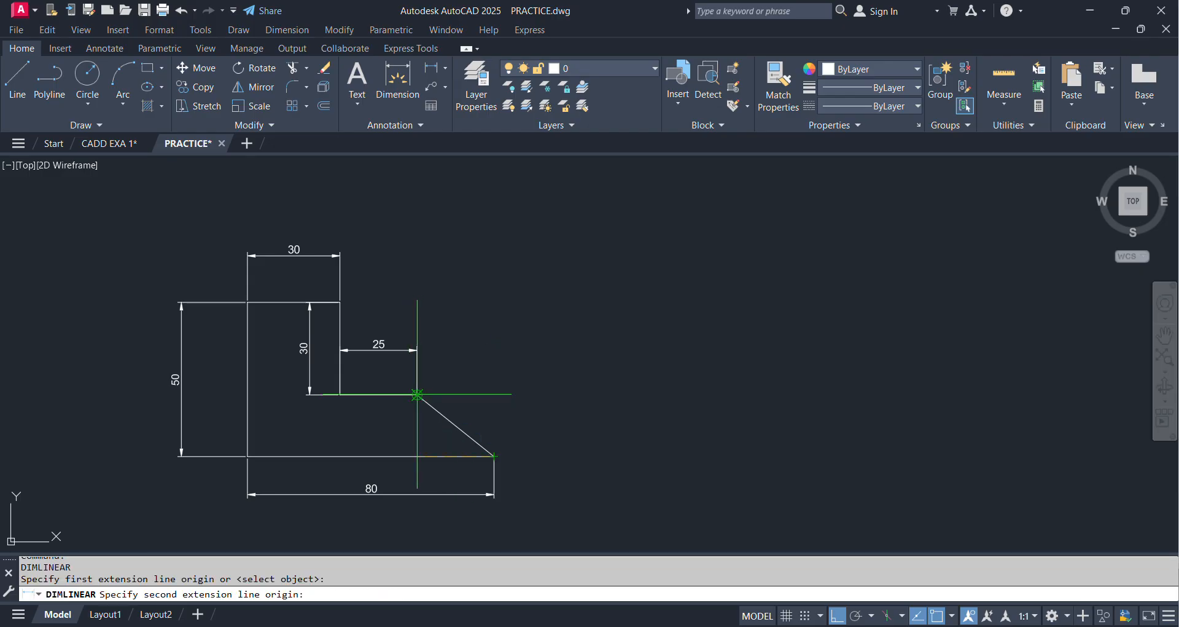
click(417, 394)
click(513, 400)
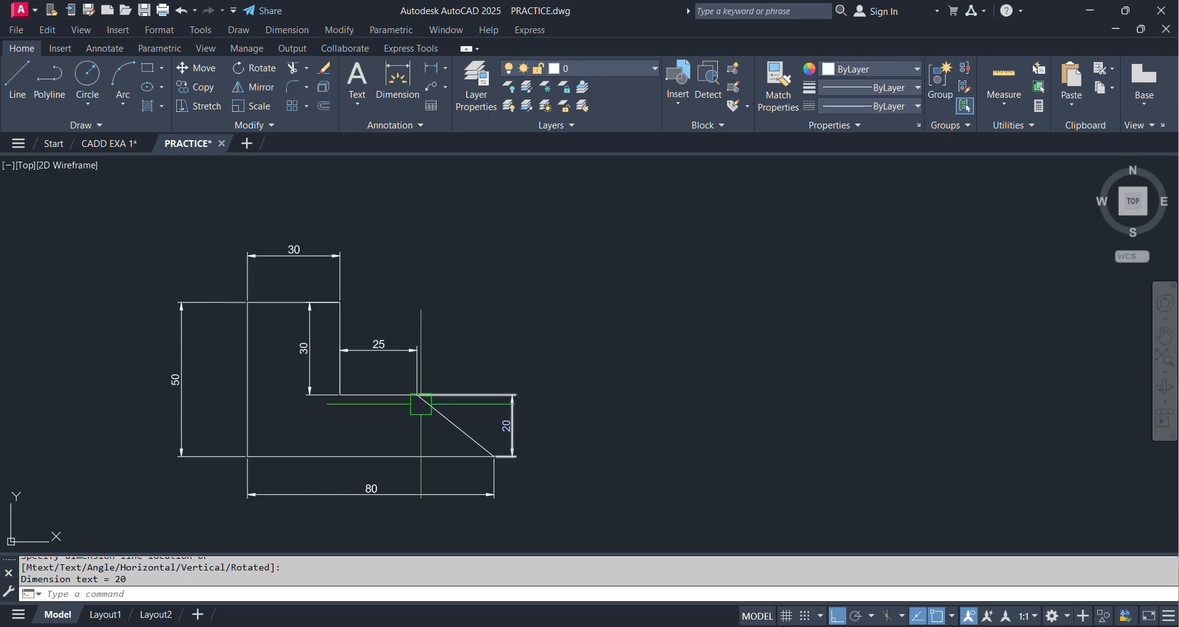
Dimension the horizontal run of the sloped edge, placing the dimension above it
key(Return)
click(417, 394)
click(494, 456)
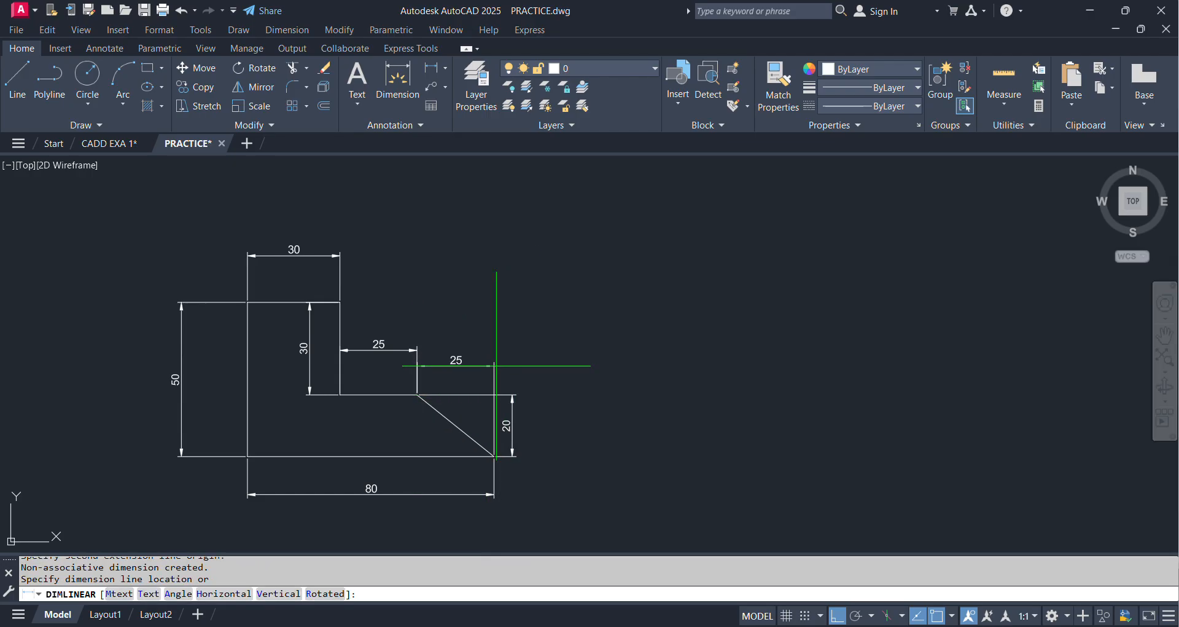
click(418, 346)
Grip-stretch the sloped edge's horizontal dimension so its dimension line aligns with the neighbouring ledge dimension
scroll(464, 340, up, 4)
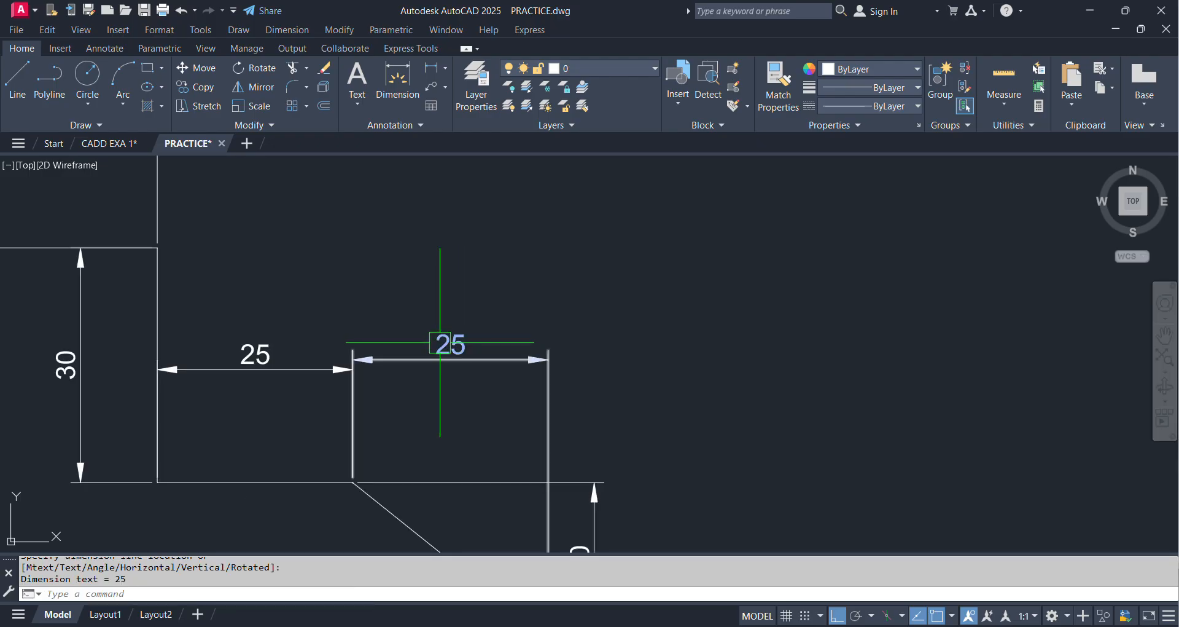
click(418, 344)
scroll(349, 356, up, 2)
click(359, 360)
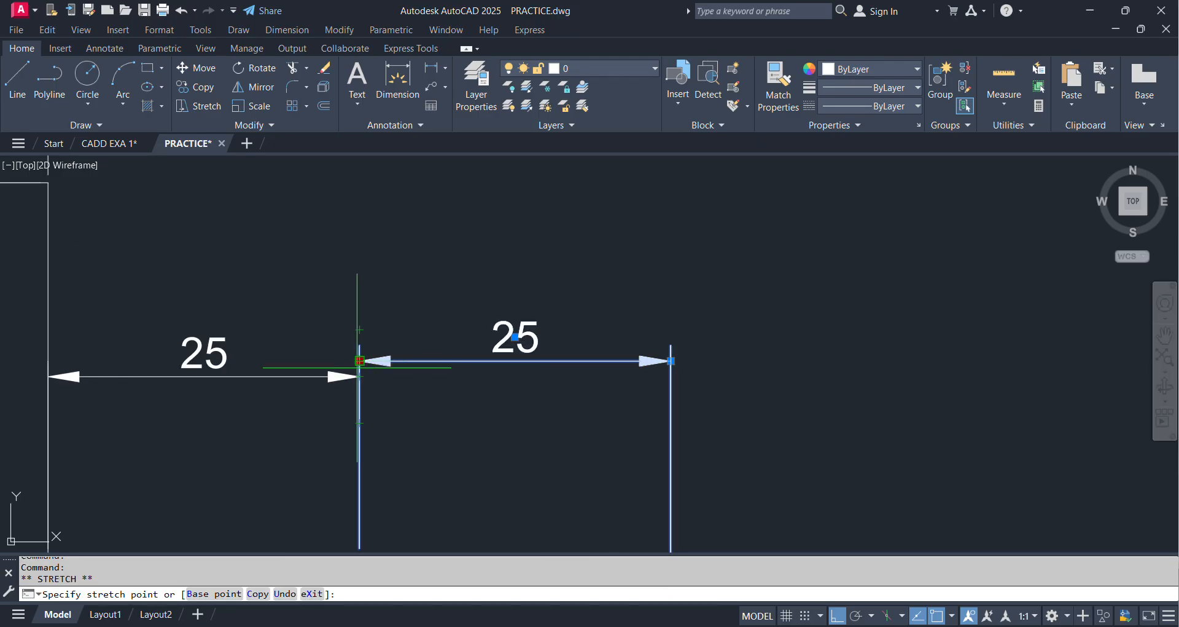
scroll(713, 335, down, 3)
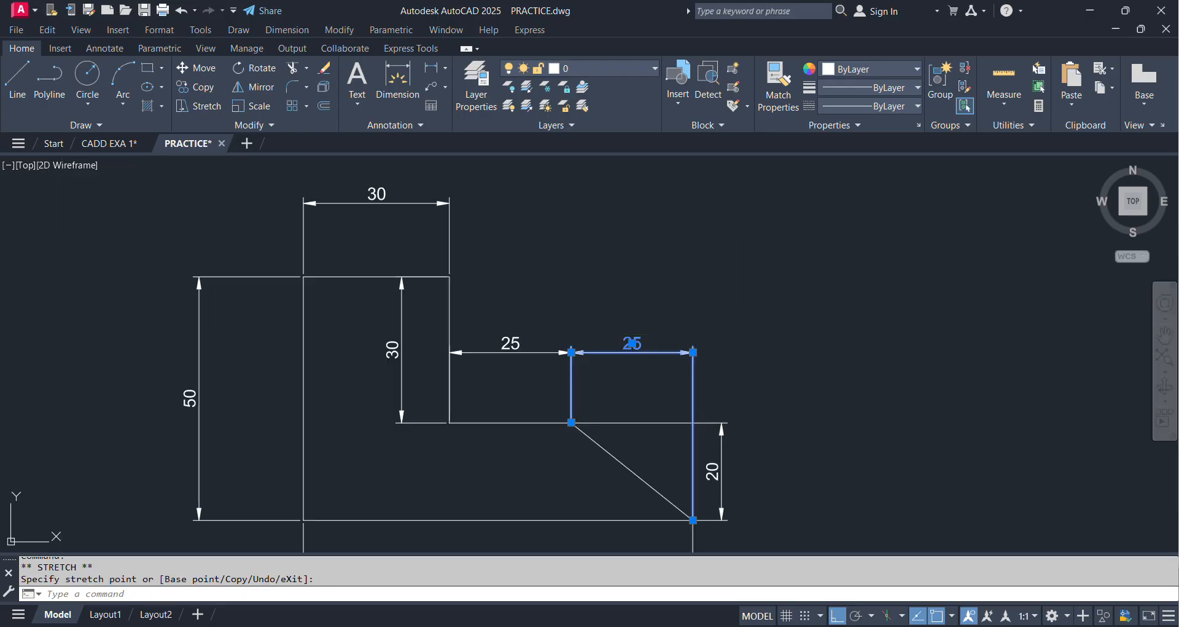
key(Escape)
key(Escape)
Compare the dimensioned profile with the DRAWING-2 reference picture
middle_drag(769, 326, 690, 282)
scroll(762, 308, down, 2)
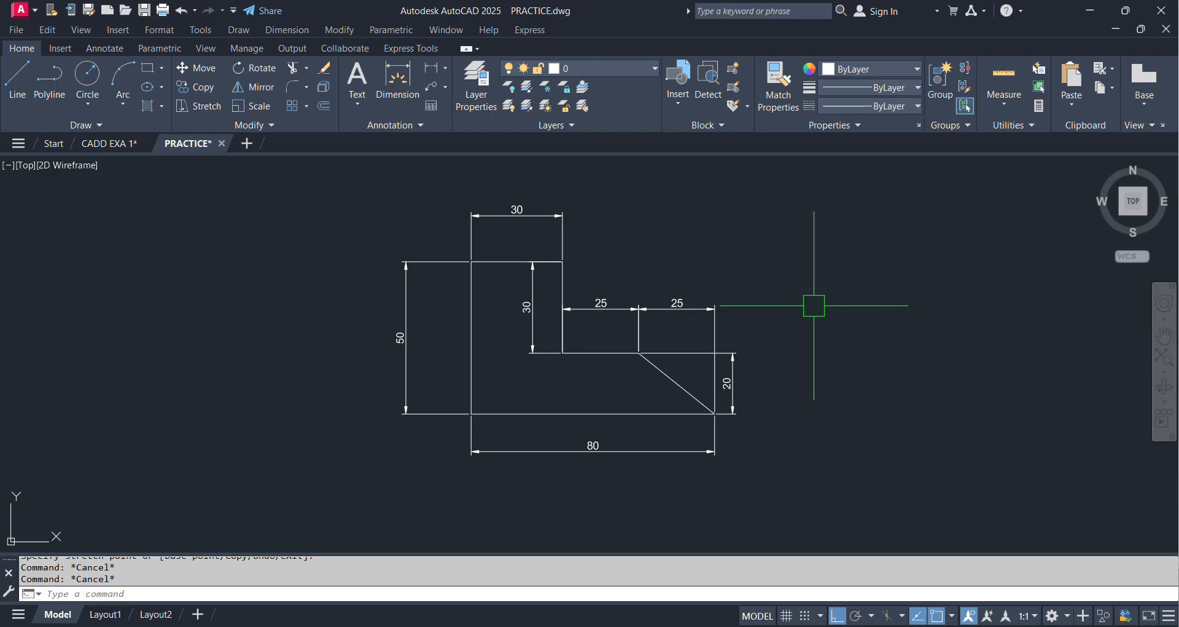
middle_drag(676, 247, 608, 403)
middle_drag(631, 273, 565, 457)
middle_drag(587, 347, 510, 500)
middle_drag(566, 283, 497, 426)
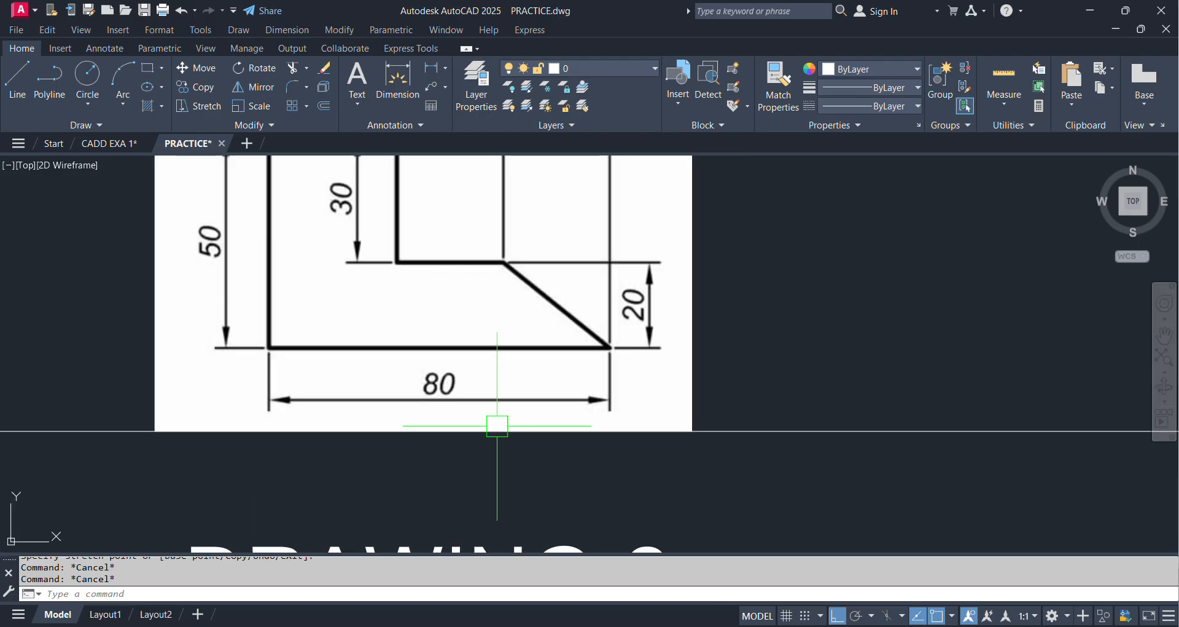
scroll(590, 424, down, 2)
middle_drag(690, 386, 694, 396)
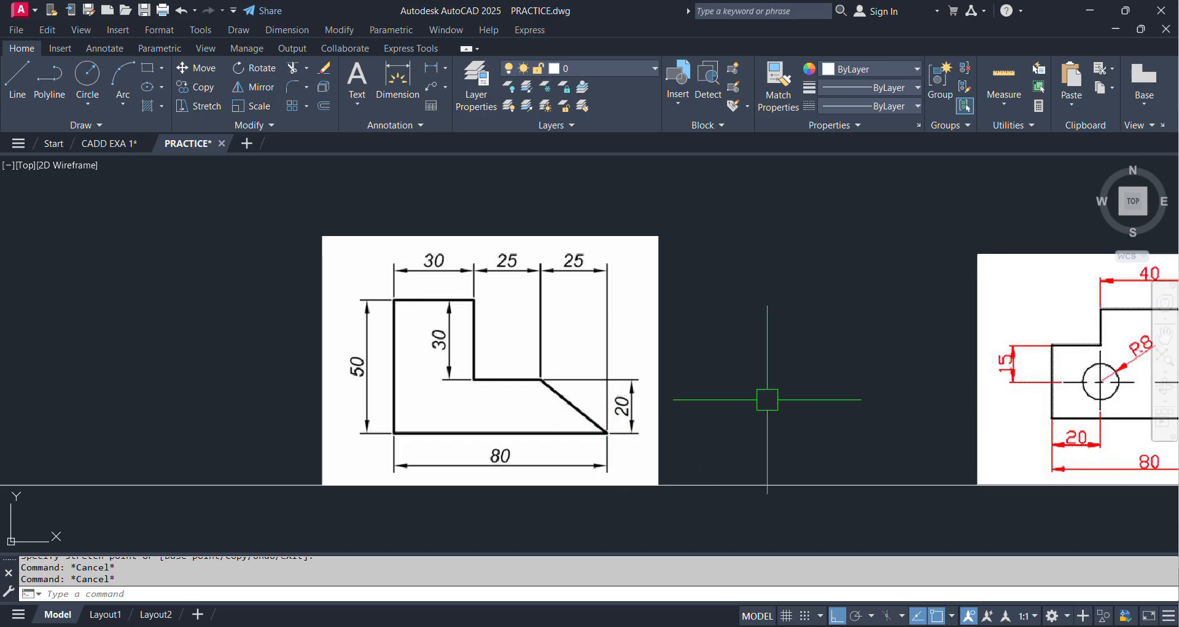
middle_drag(768, 399, 763, 396)
Start a line in the empty area below the DRAWING-3 title and draw the base edge 80 to the right
middle_drag(678, 376, 445, 314)
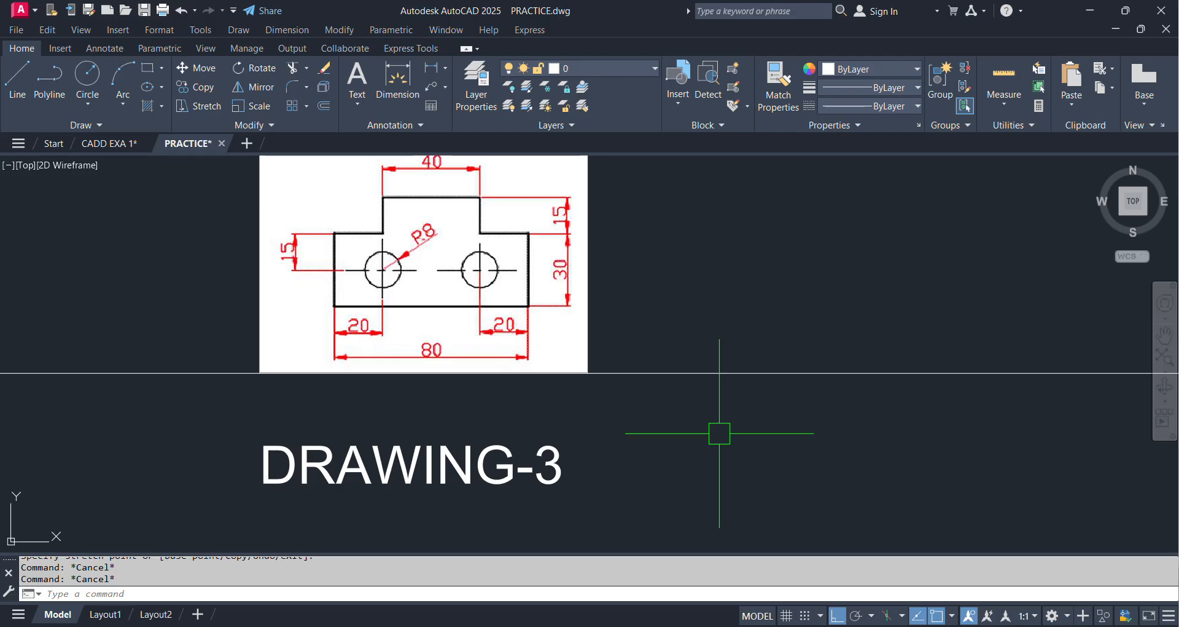
key(Return)
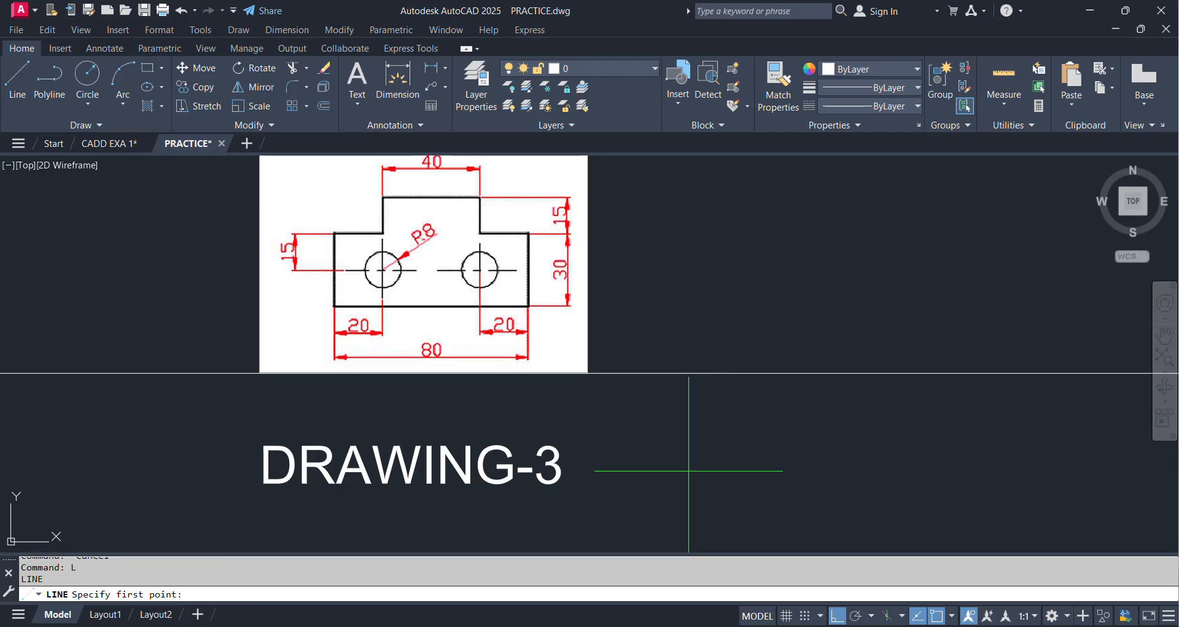
mouse_move(684, 469)
middle_down()
mouse_move(657, 390)
mouse_move(389, 476)
middle_up()
click(288, 507)
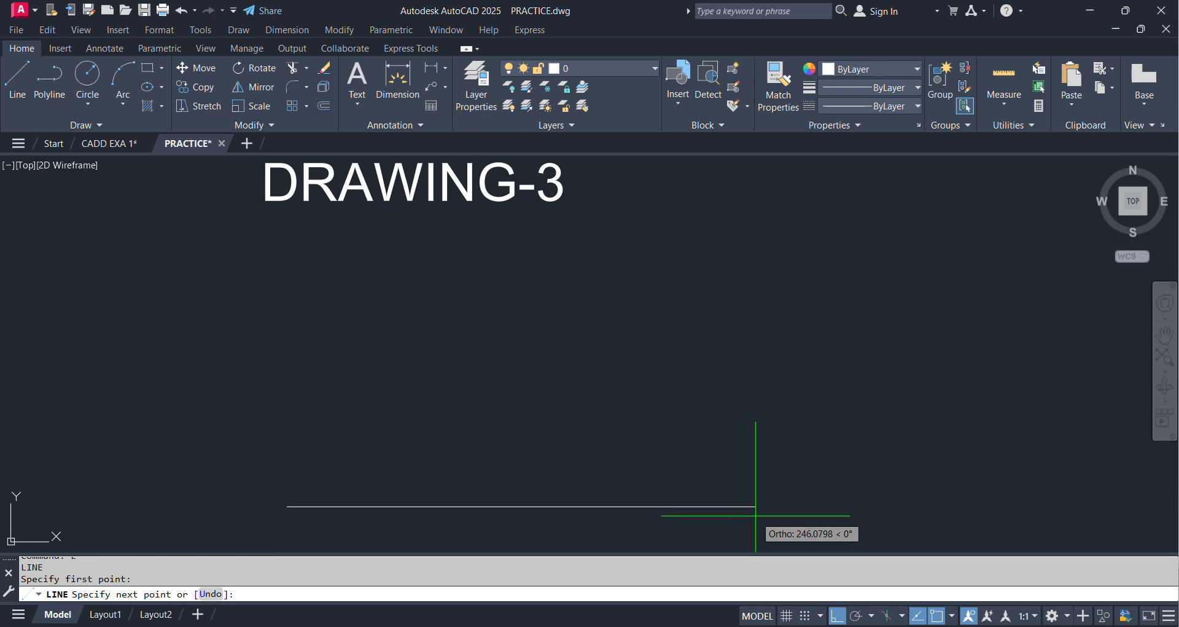
key(Return)
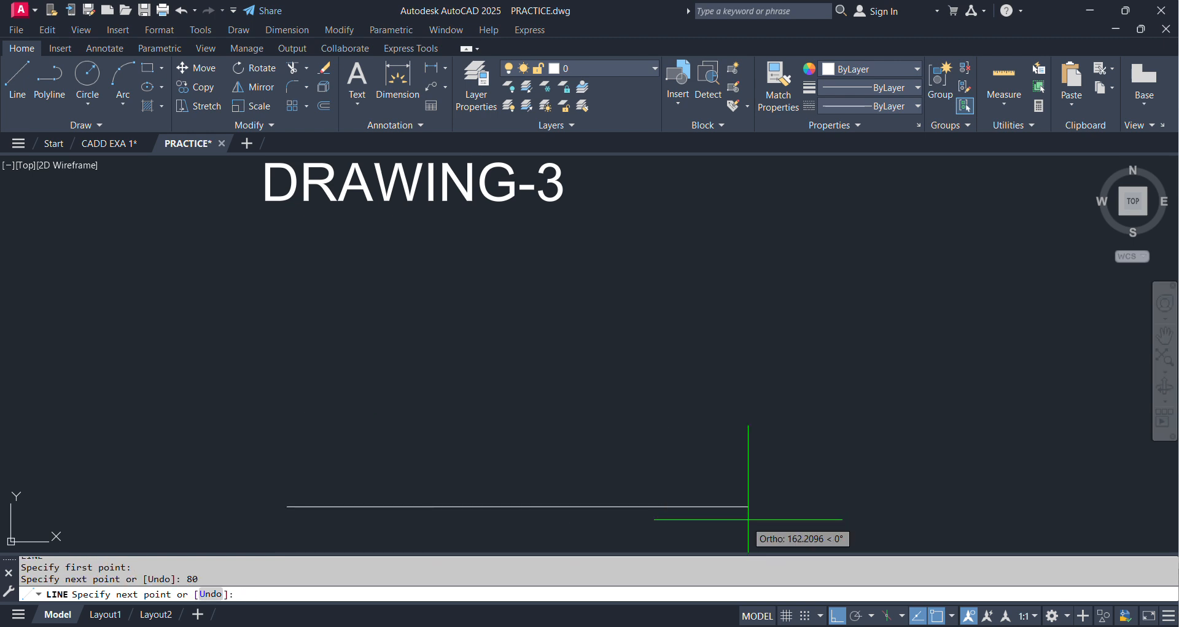
Check the DRAWING-3 reference picture and draw the profile's right edge 30 upward from the base edge
scroll(541, 387, down, 3)
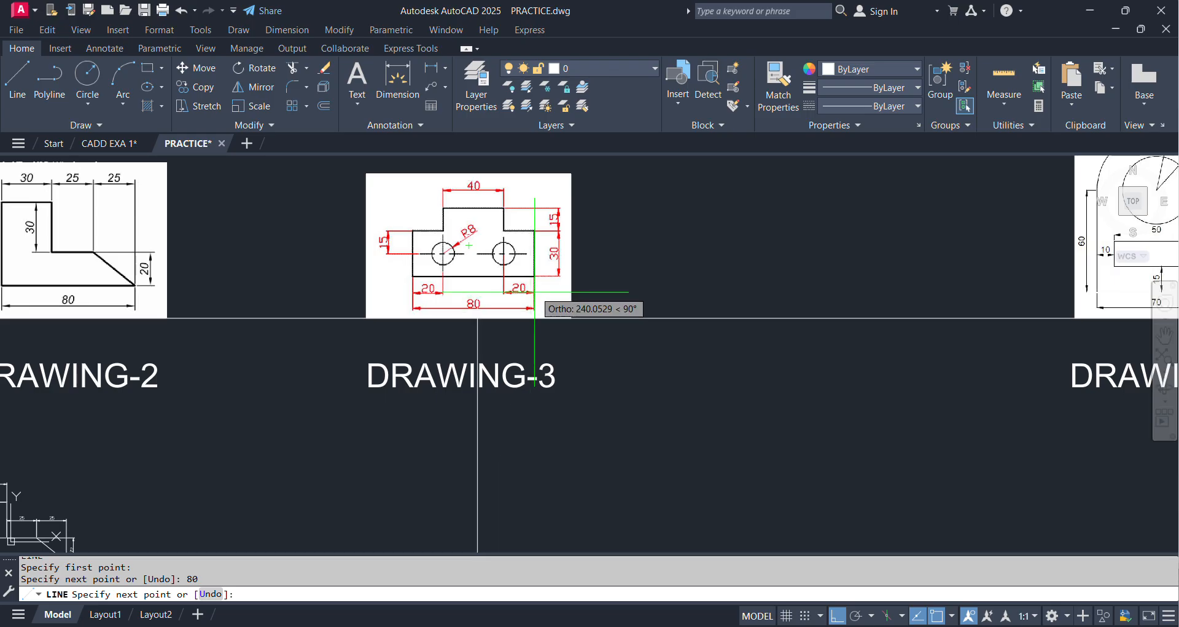
scroll(544, 285, up, 2)
mouse_move(514, 447)
middle_down()
mouse_move(515, 373)
mouse_move(521, 462)
middle_up()
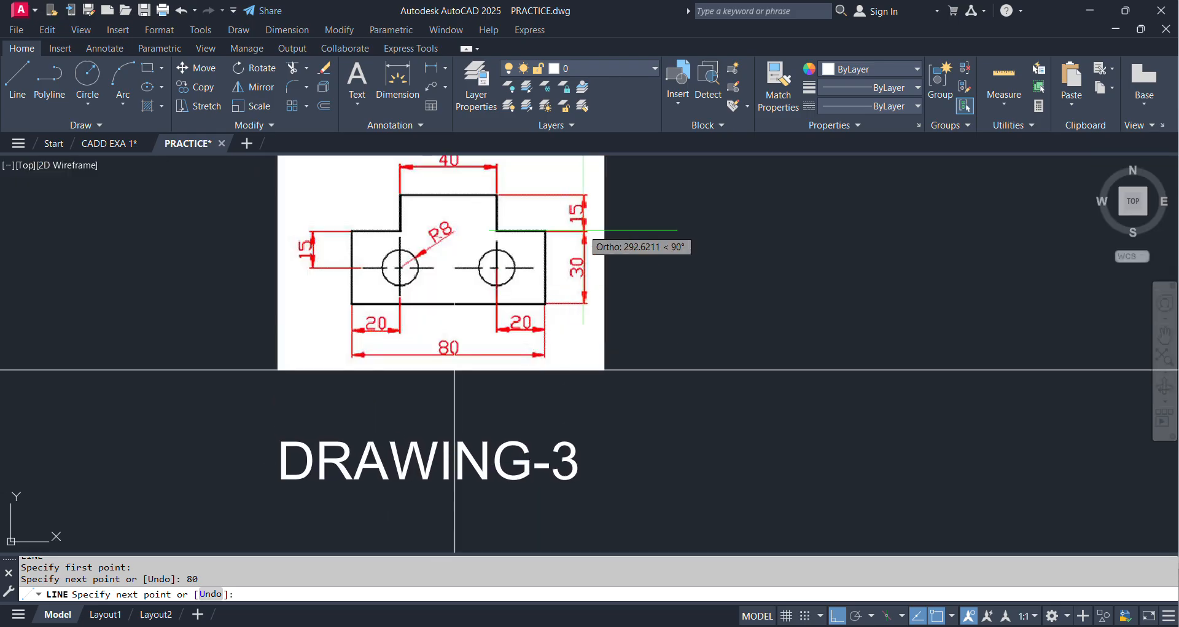
scroll(583, 231, up, 2)
middle_drag(584, 231, 579, 276)
scroll(573, 343, down, 3)
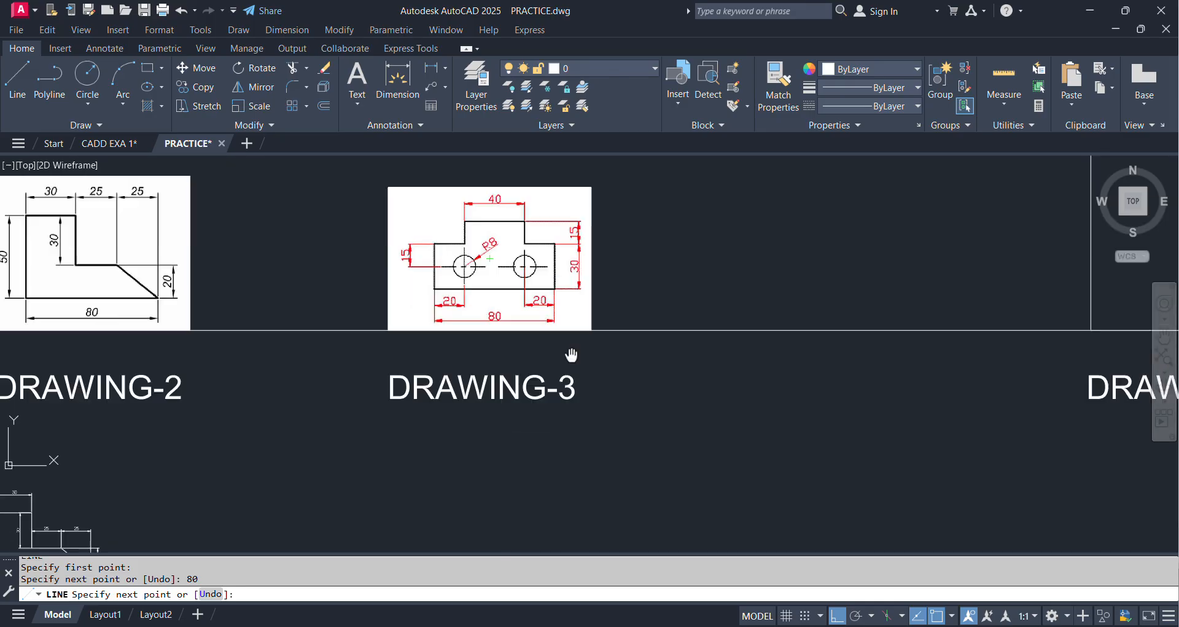
middle_drag(572, 350, 492, 377)
scroll(507, 434, up, 3)
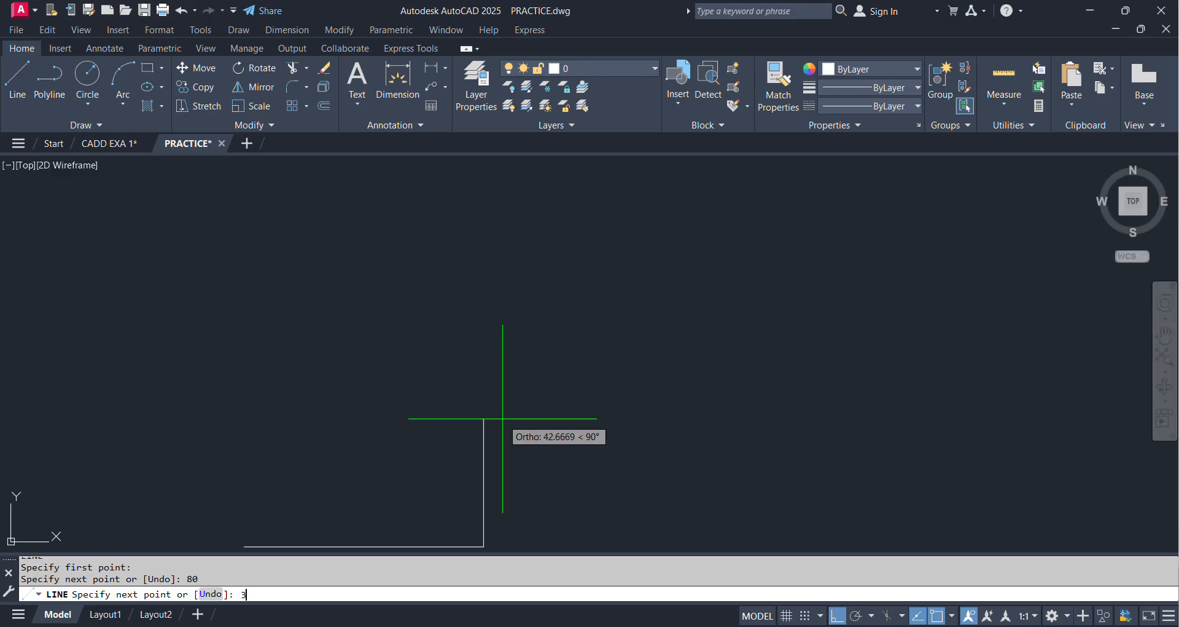
text(0)
key(Return)
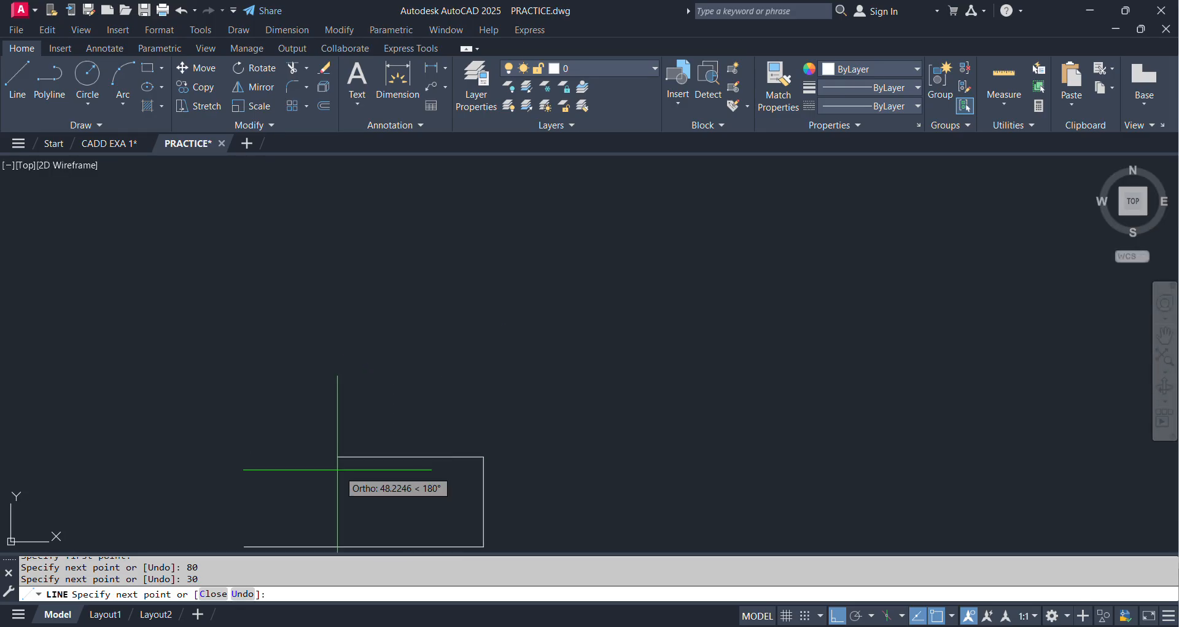
Draw the right-hand ledge 20 to the left from the end of the 30 edge, following the reference picture
scroll(393, 399, down, 3)
scroll(433, 258, up, 5)
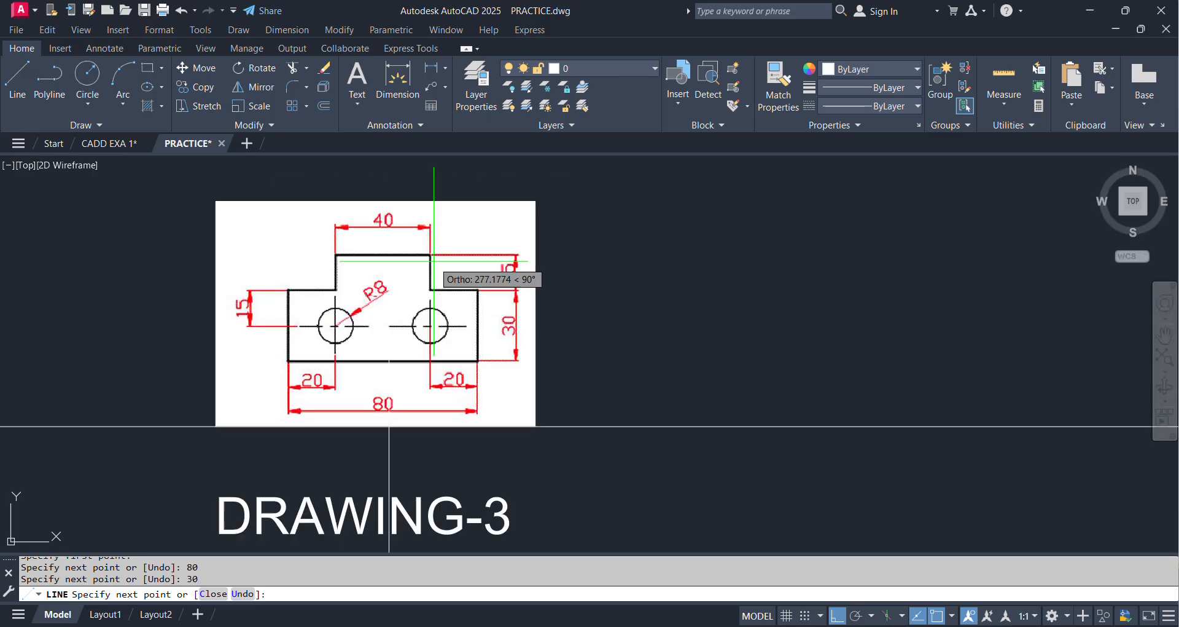
middle_drag(433, 317, 443, 302)
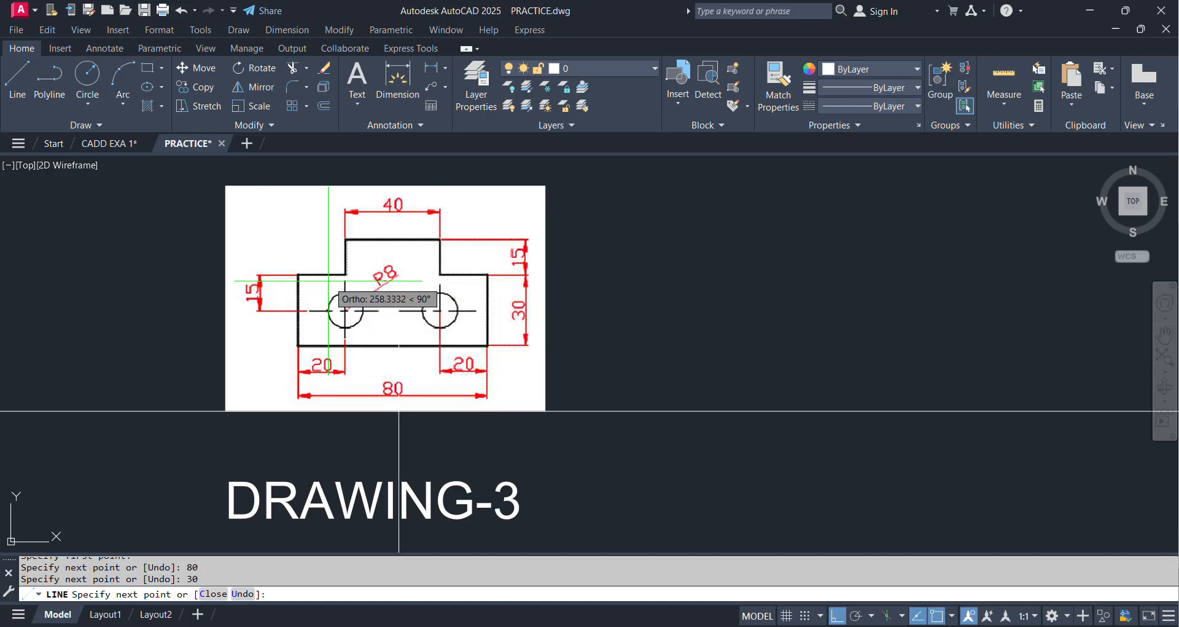
scroll(438, 350, down, 2)
middle_drag(468, 379, 483, 229)
middle_drag(418, 401, 474, 323)
scroll(455, 370, up, 4)
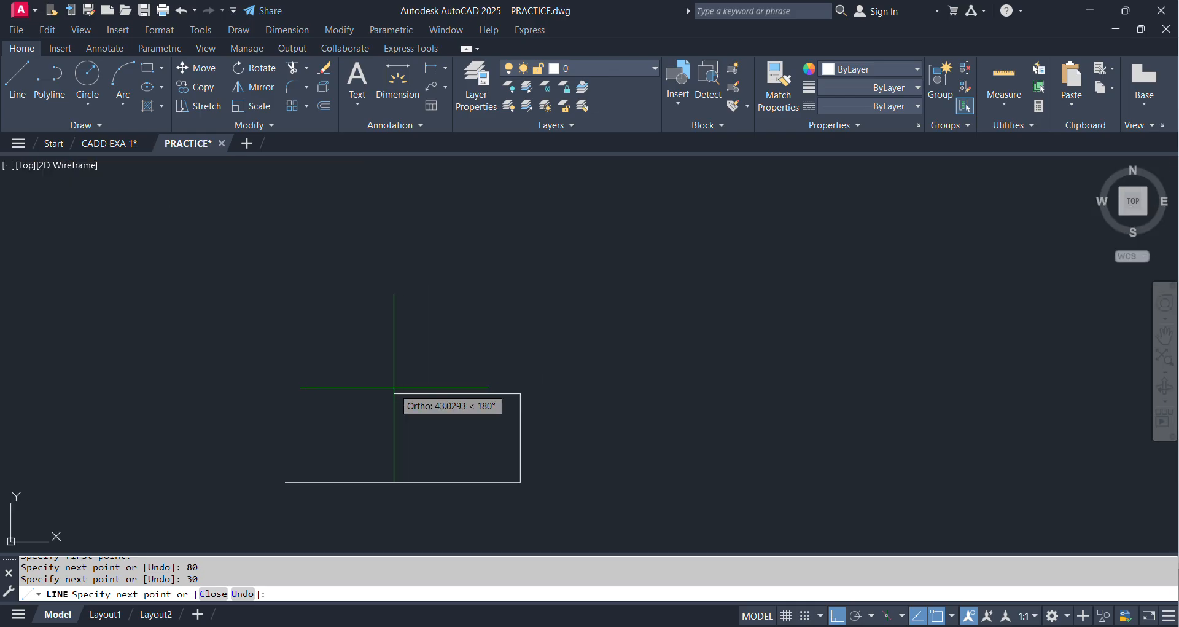
key(Return)
Draw the raised block's right side 15 upward from the inner end of the ledge, as in the DRAWING-3 picture
scroll(471, 338, down, 4)
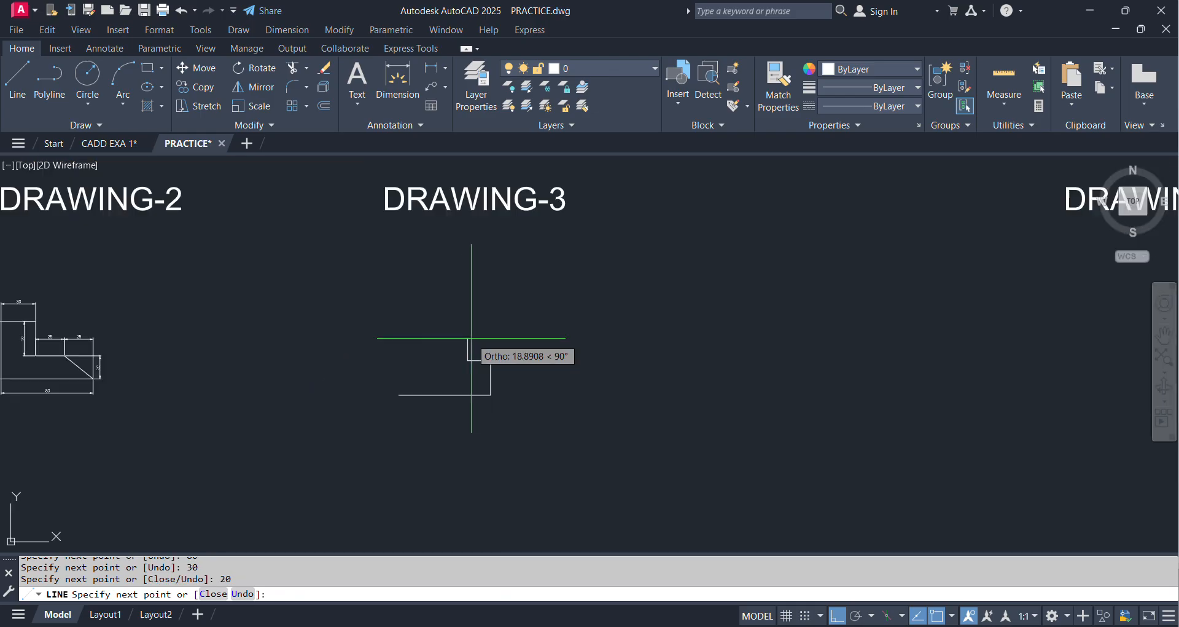
middle_drag(472, 338, 488, 475)
middle_drag(484, 425, 455, 513)
scroll(474, 461, up, 2)
middle_drag(456, 469, 431, 526)
middle_drag(462, 435, 443, 483)
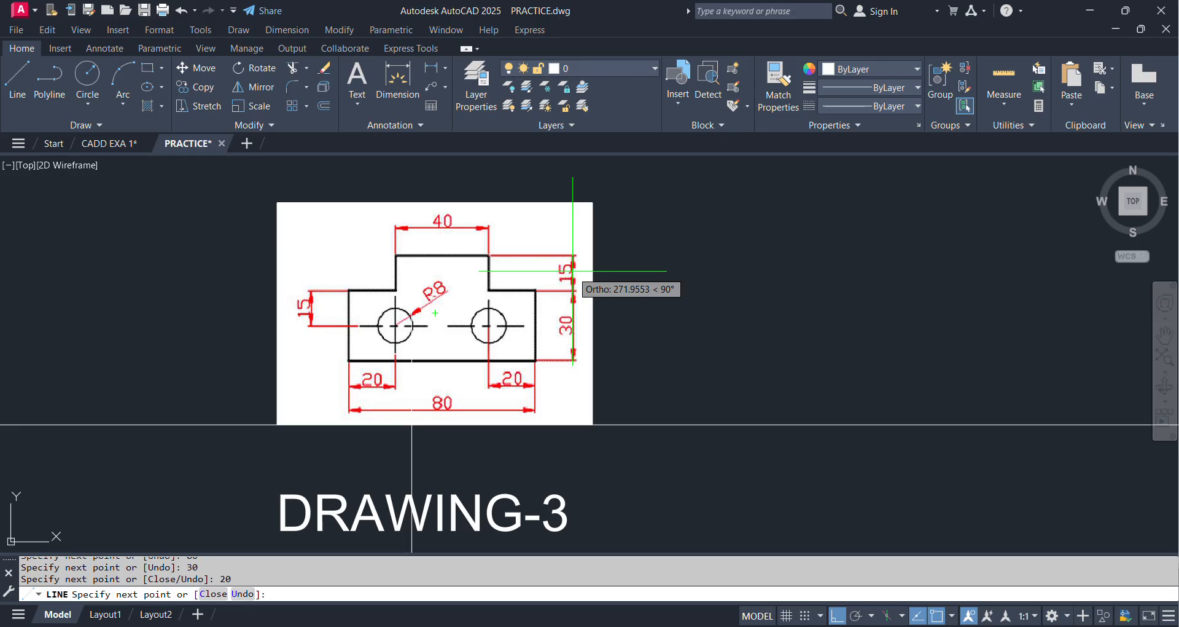
scroll(474, 265, up, 2)
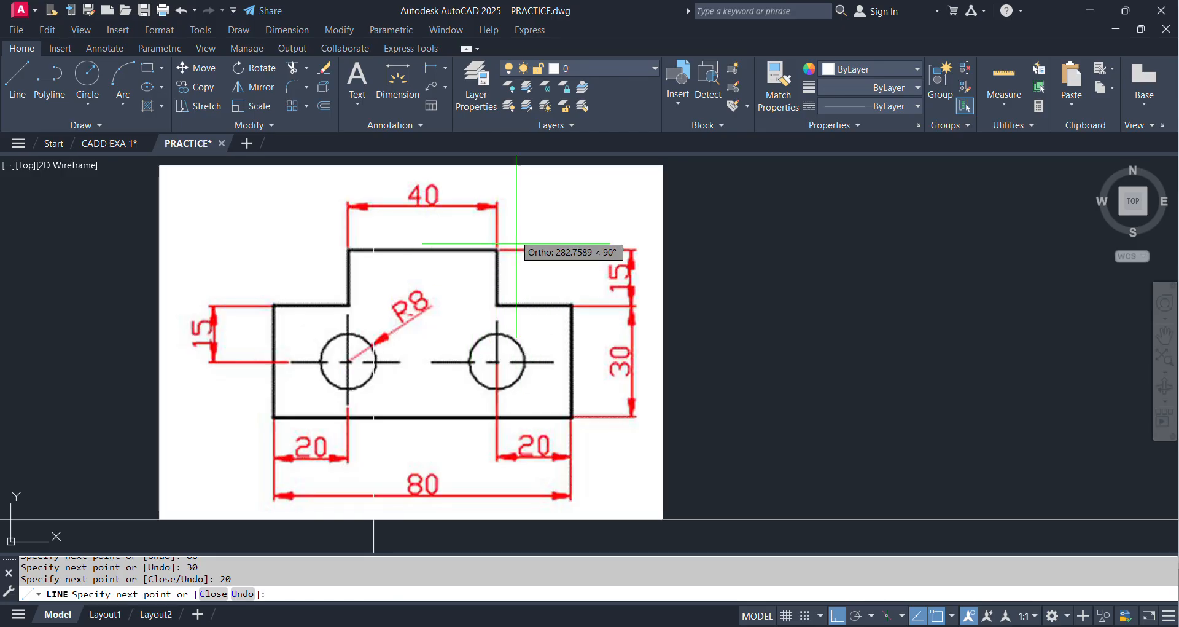
scroll(528, 387, down, 3)
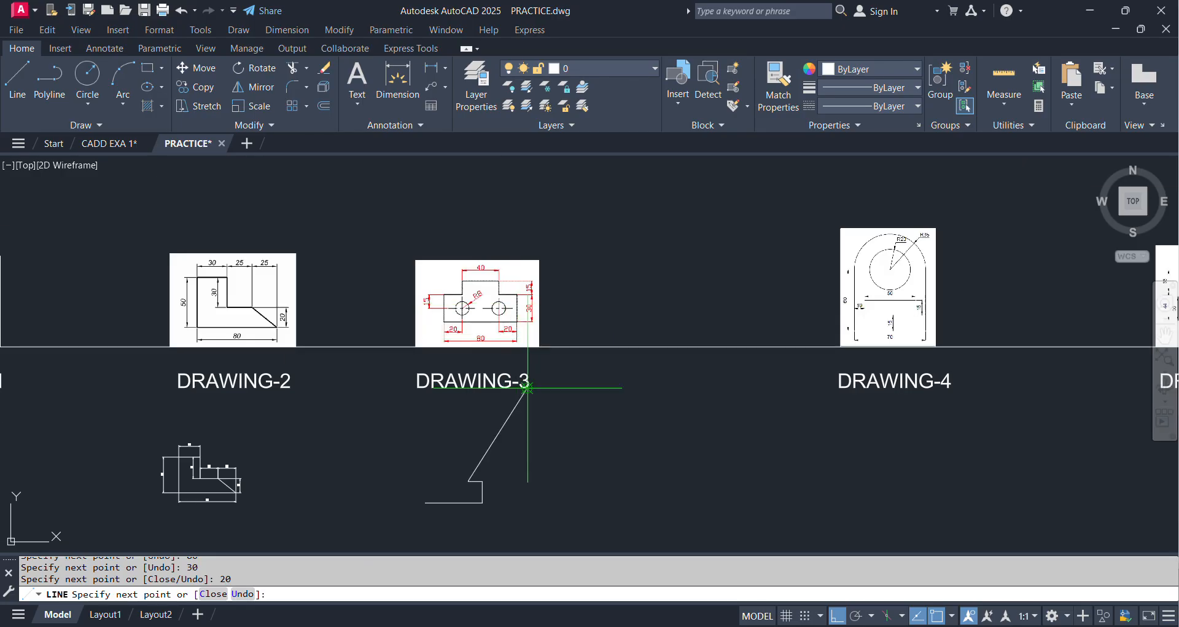
scroll(460, 366, up, 2)
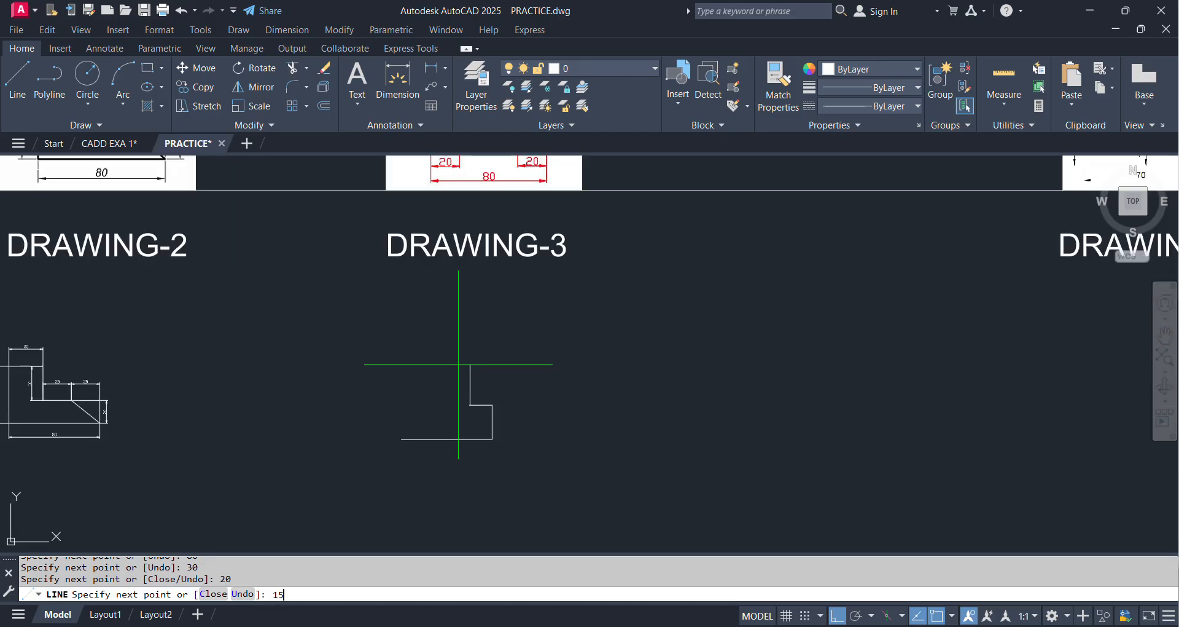
key(Return)
Draw the raised block's top edge 40 to the left
middle_drag(440, 330, 430, 453)
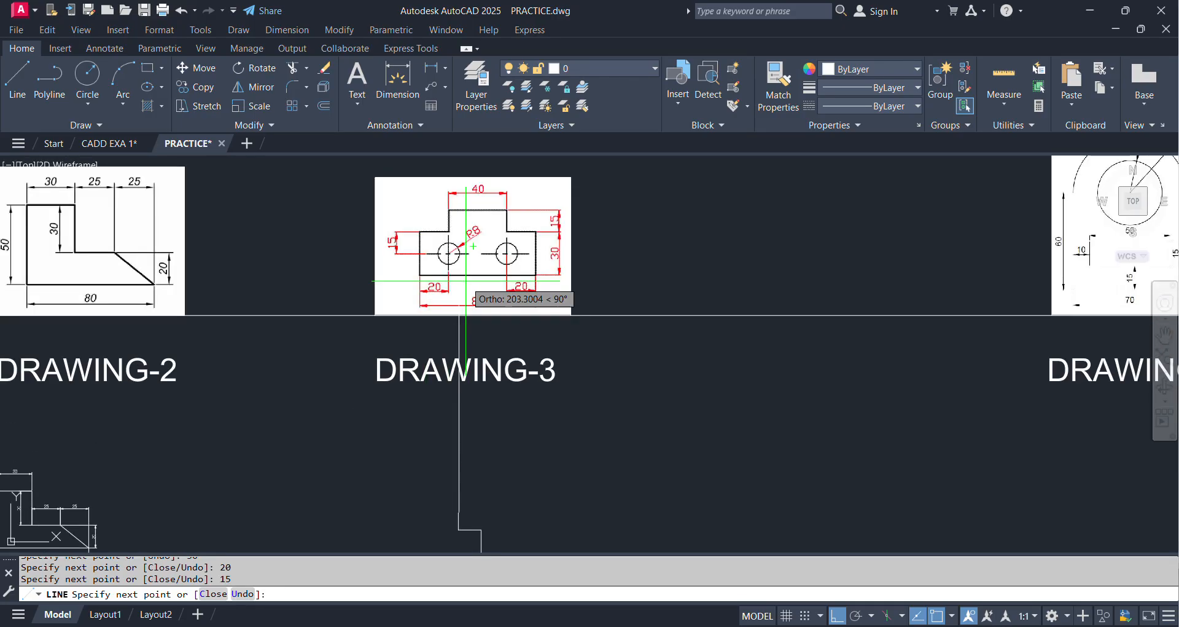
middle_drag(382, 412, 410, 311)
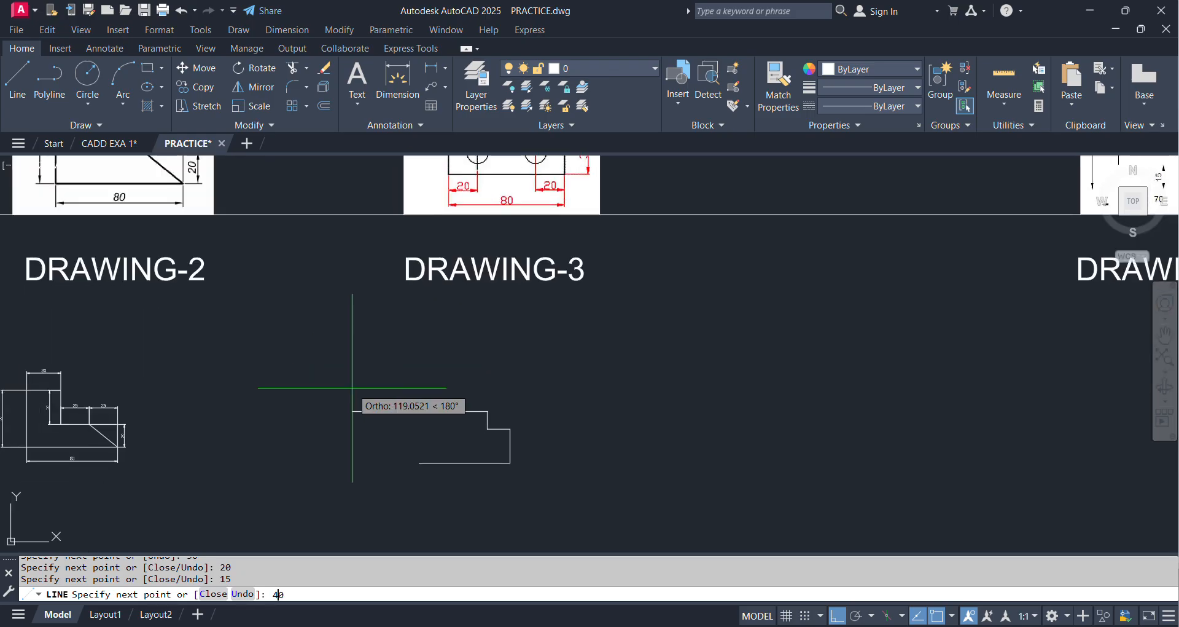
key(Return)
Complete the outline with a 15 edge downward and a 20 ledge to the left, closing it back to the start point
mouse_move(390, 371)
middle_down()
mouse_move(390, 522)
mouse_move(421, 403)
mouse_move(421, 338)
middle_up()
scroll(433, 435, up, 2)
text(15)
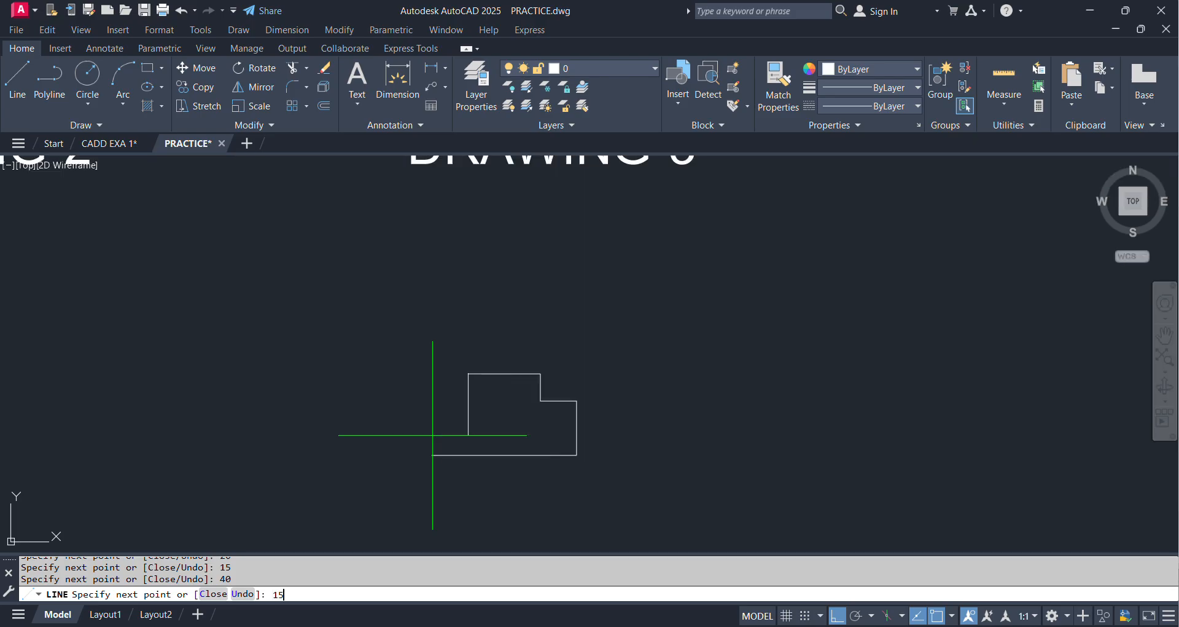
key(Return)
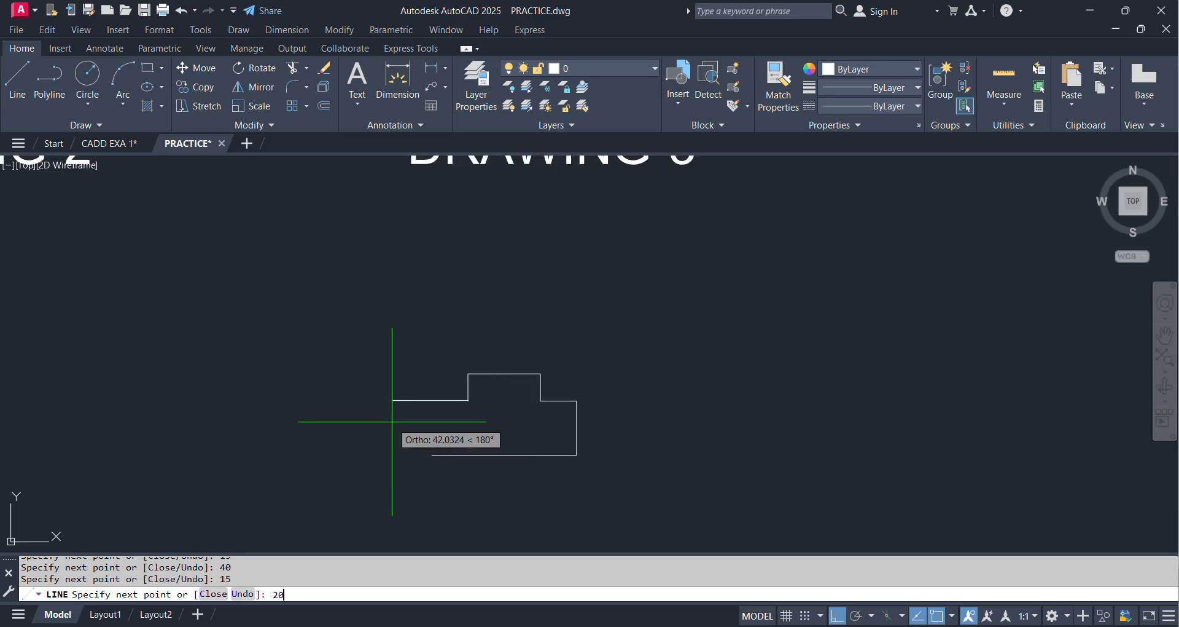
click(218, 594)
Offset the profile's left edge 20 inward to locate the left hole's vertical centre line
middle_drag(533, 307, 479, 468)
scroll(479, 467, down, 2)
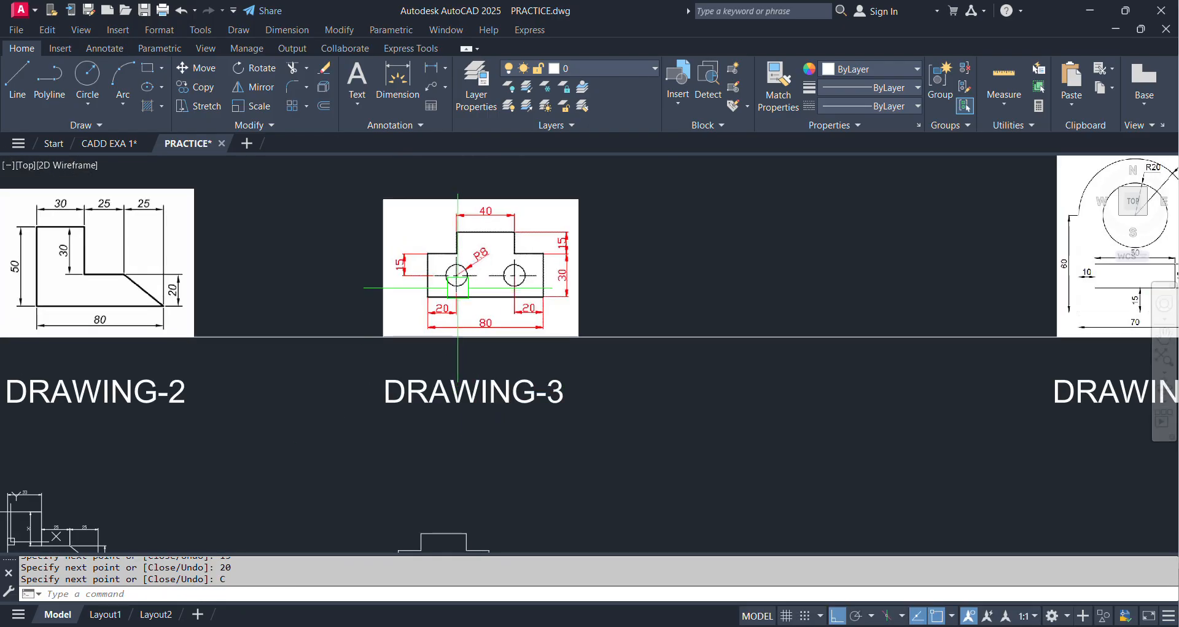
scroll(519, 288, up, 4)
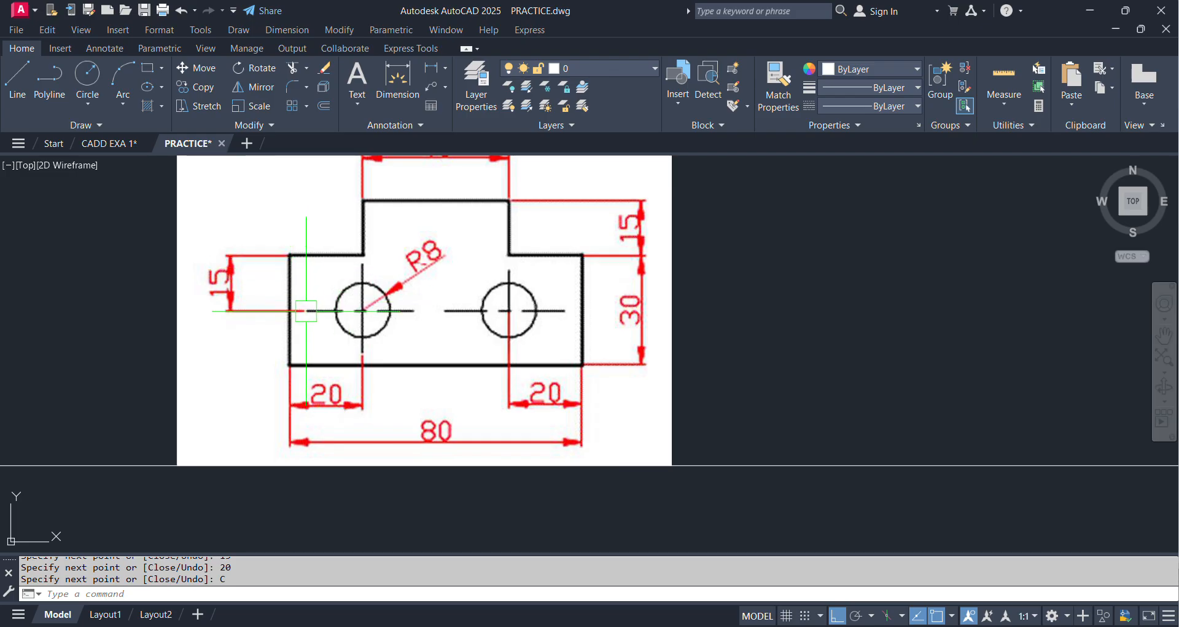
scroll(368, 335, down, 2)
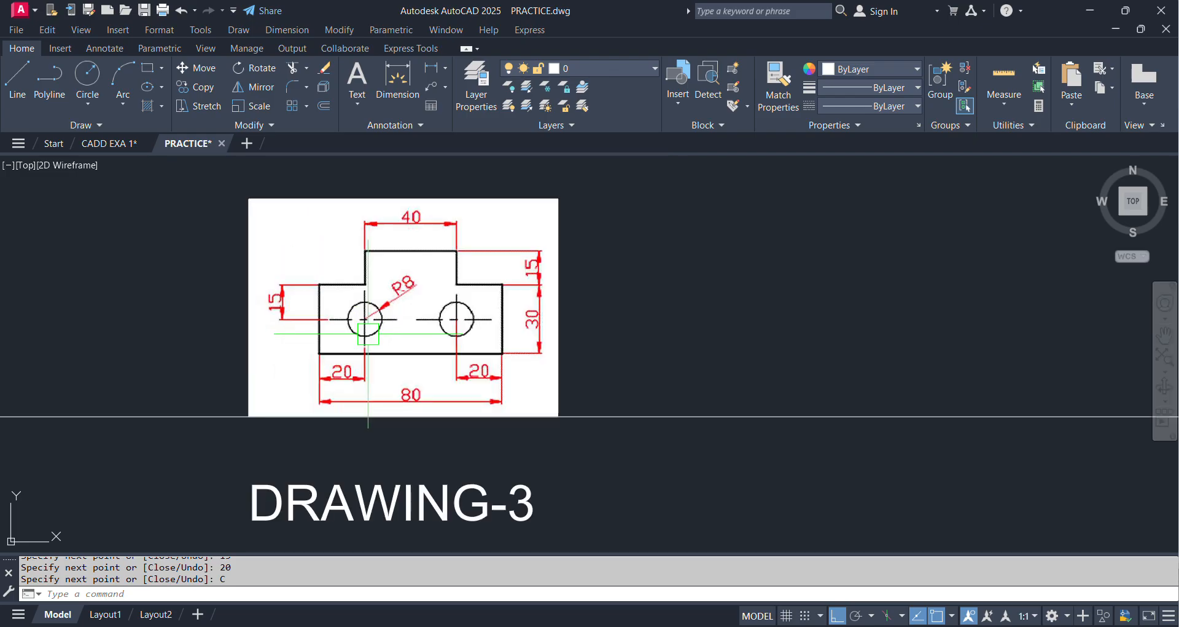
scroll(406, 363, down, 2)
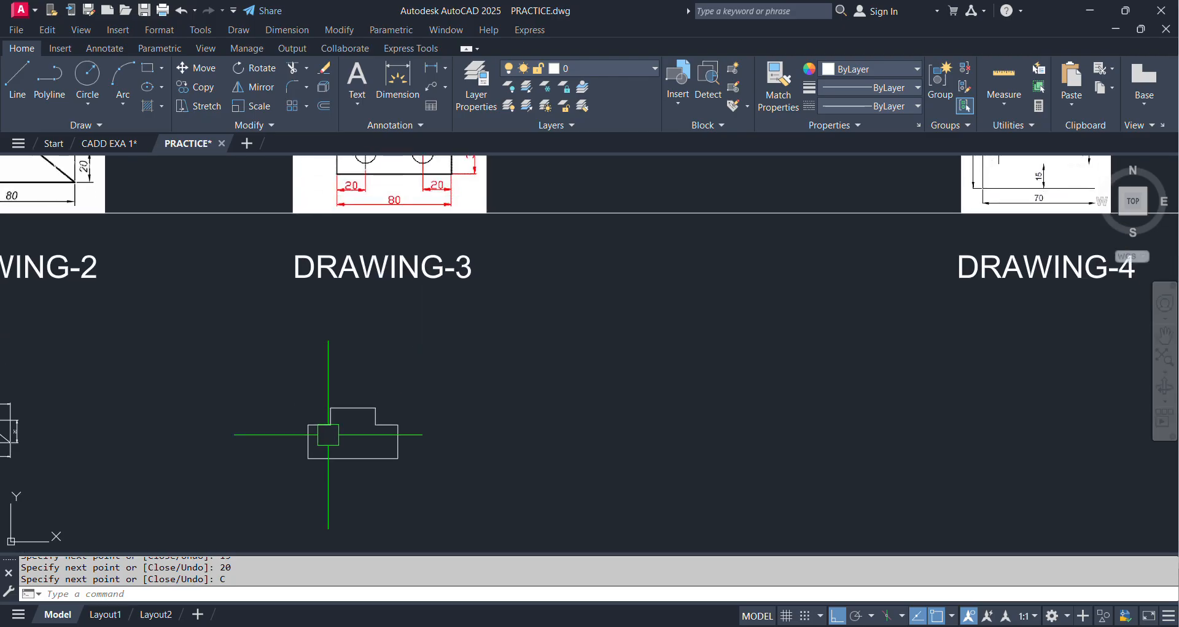
scroll(302, 457, up, 5)
middle_drag(302, 456, 338, 416)
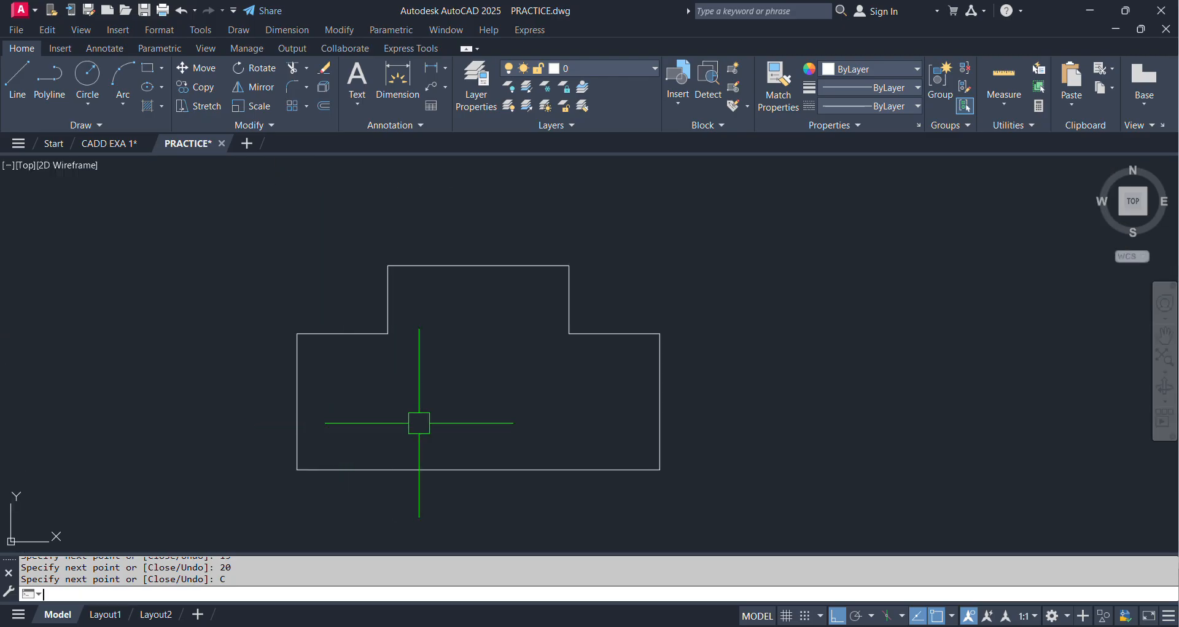
key(Return)
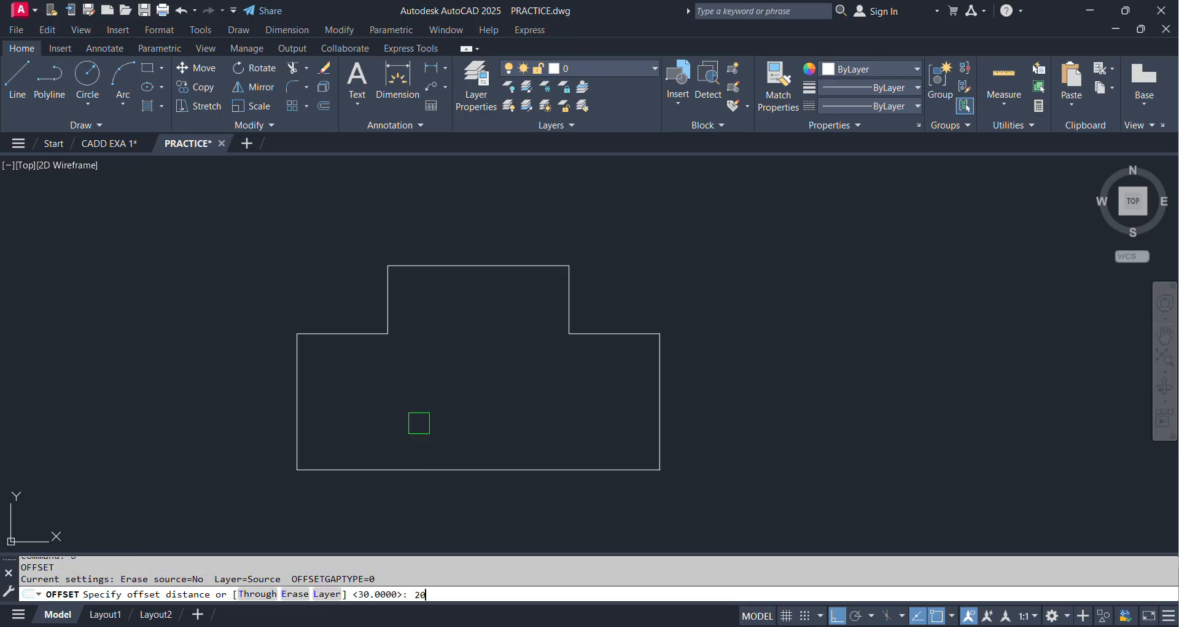
text(20)
key(Return)
click(297, 422)
click(384, 453)
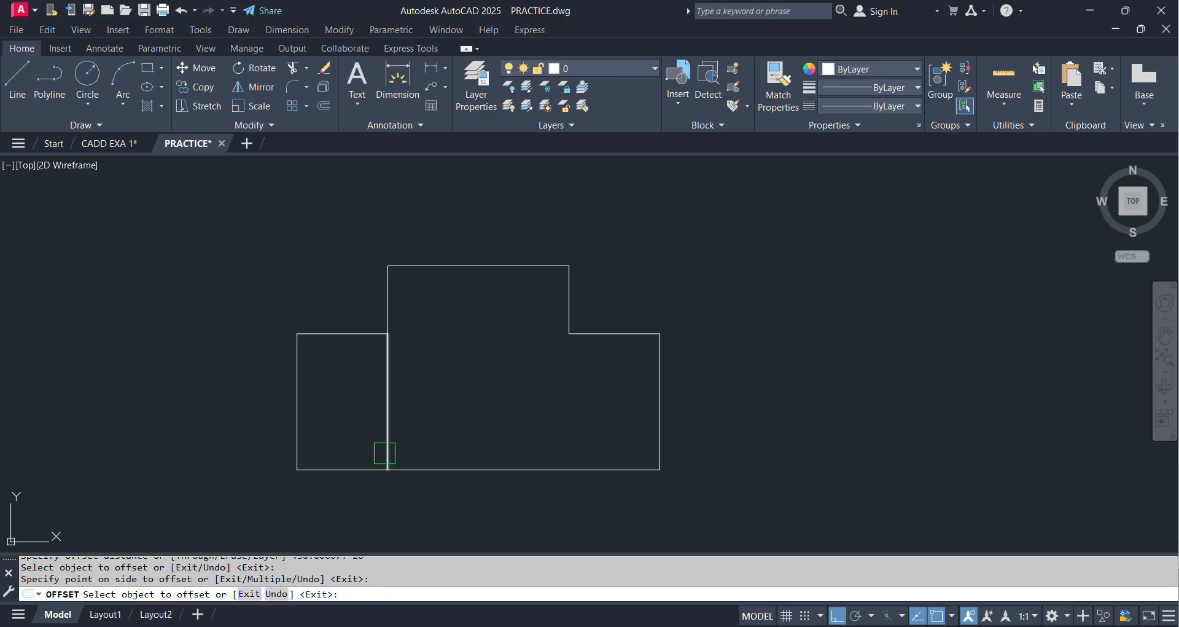
key(Escape)
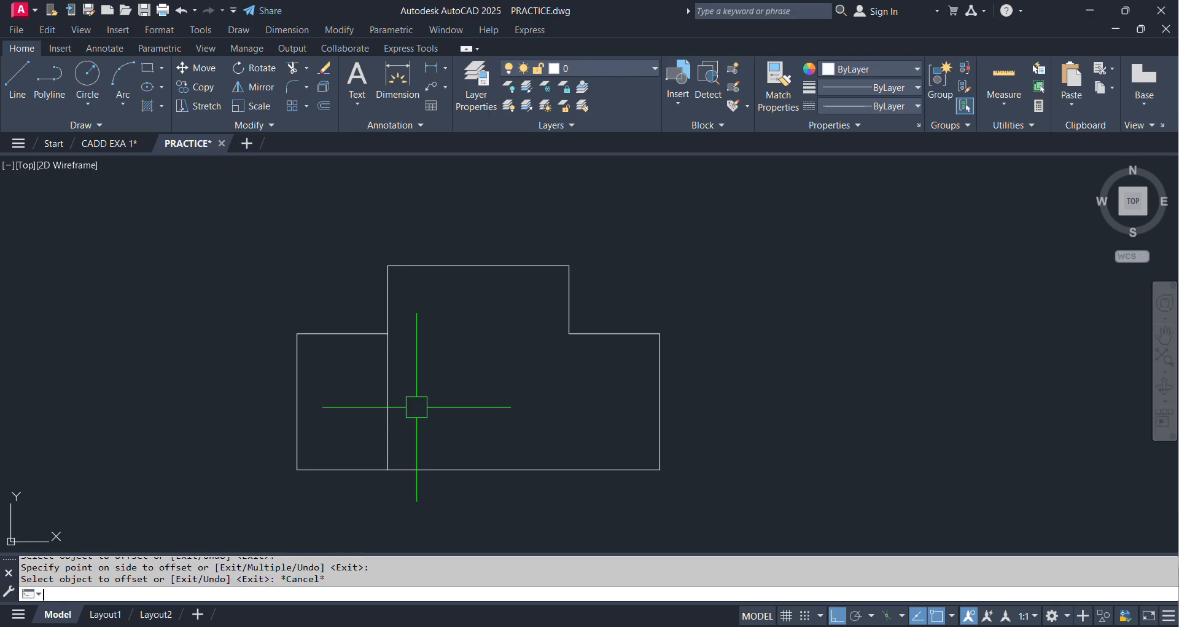
Offset the profile's base edge 15 upward to locate the holes' horizontal centre line
text(o)
key(Return)
text(15)
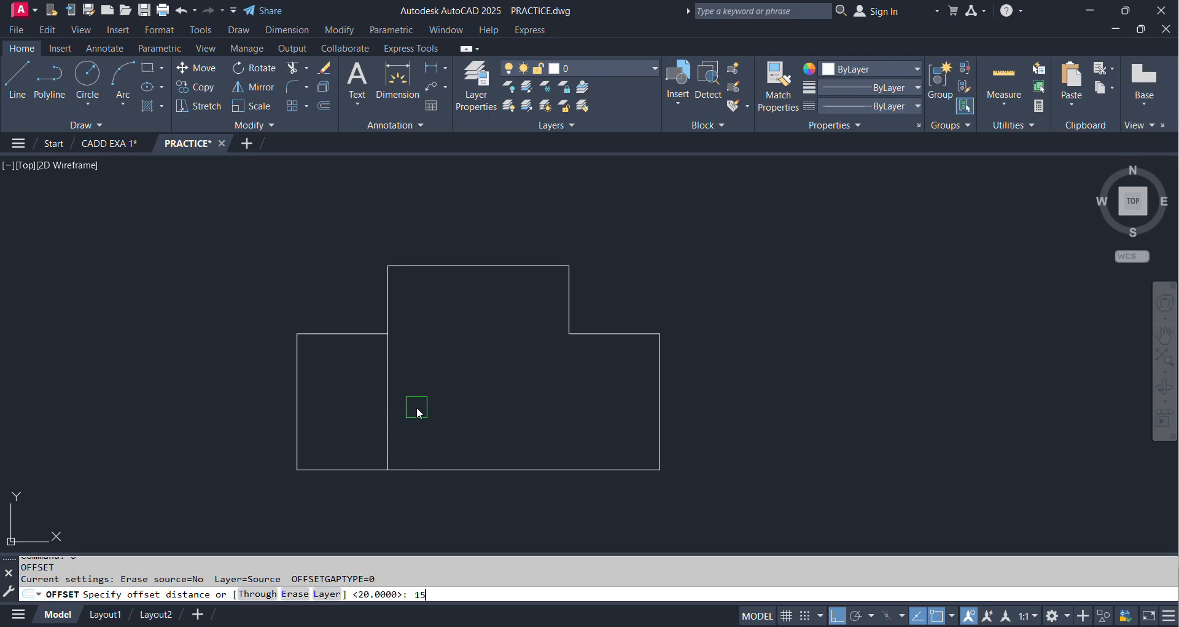
key(Return)
click(350, 469)
click(342, 405)
key(Escape)
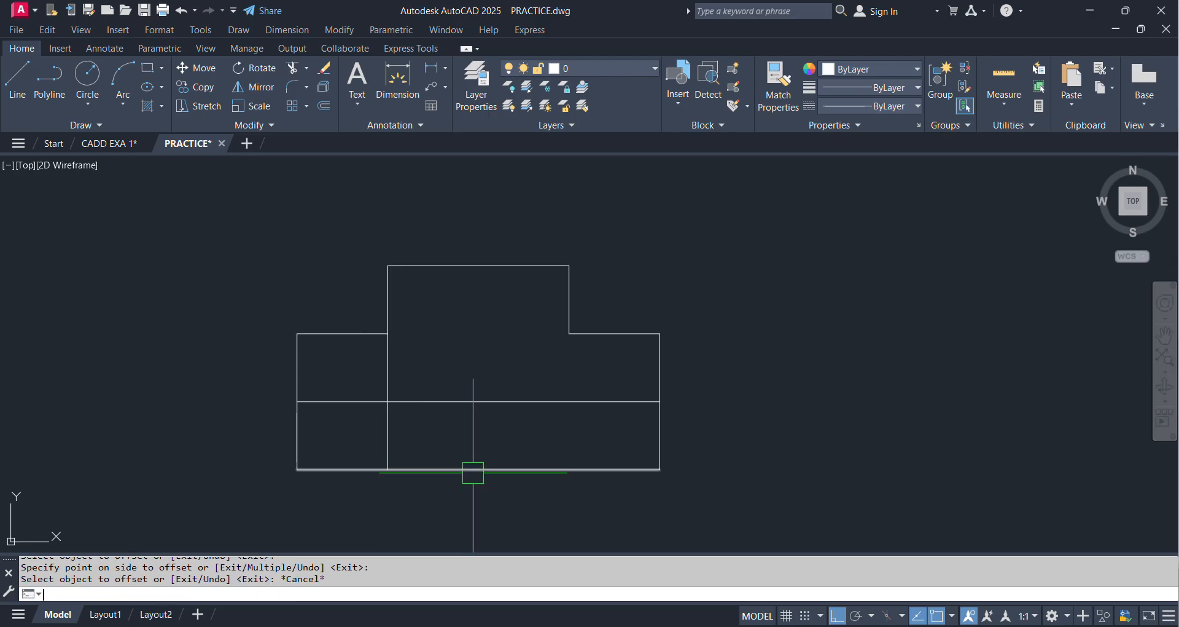
Draw a circle of radius 8 centred on the intersection of the two offset lines
text(c)
key(Return)
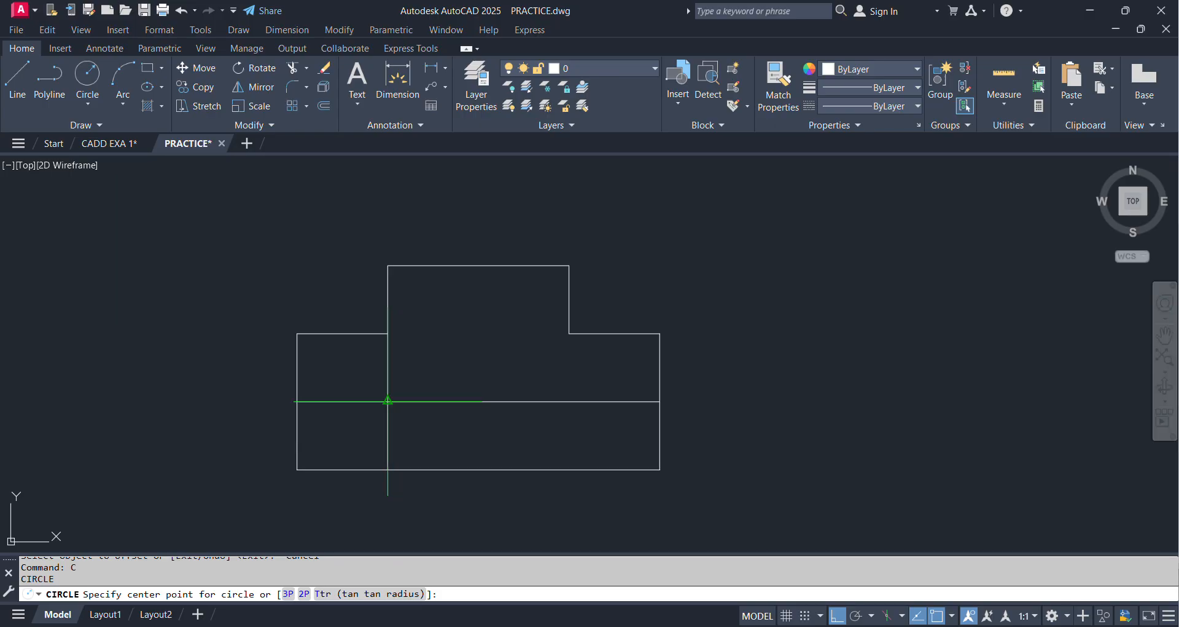
click(388, 402)
scroll(388, 401, down, 4)
scroll(417, 390, up, 6)
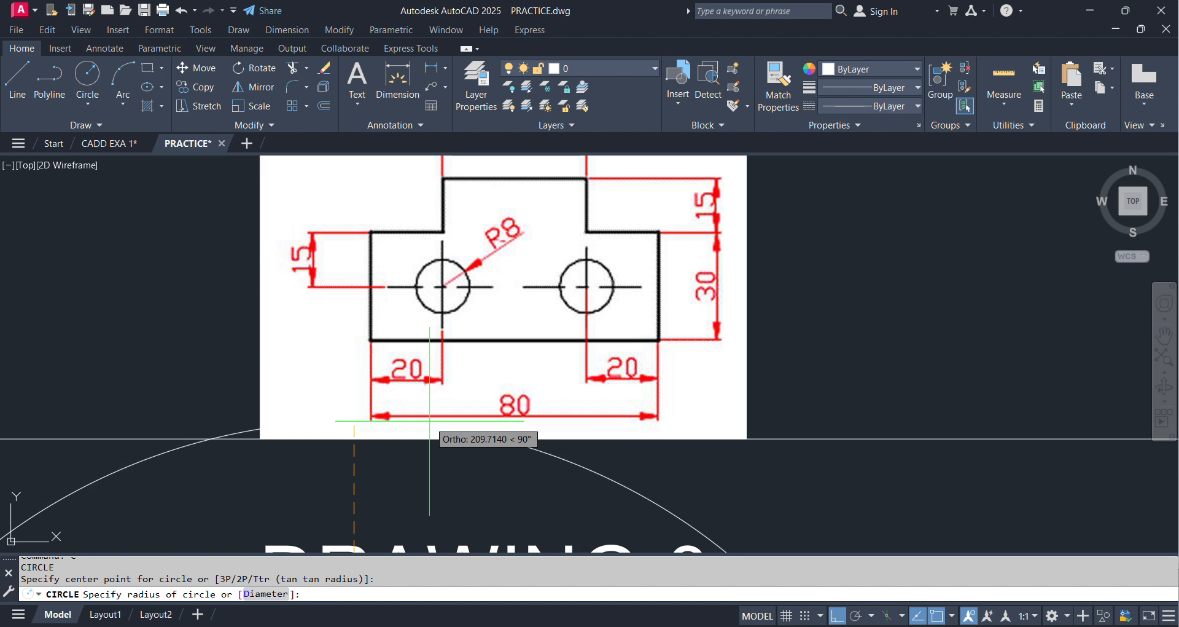
scroll(430, 421, down, 3)
scroll(413, 369, up, 5)
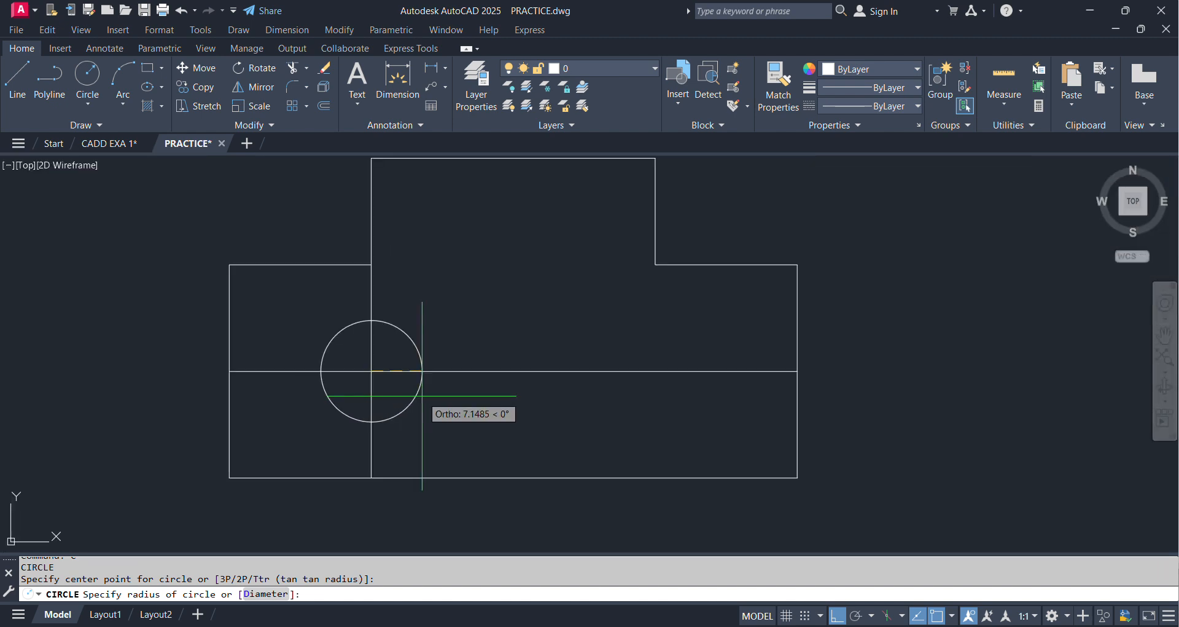
key(Return)
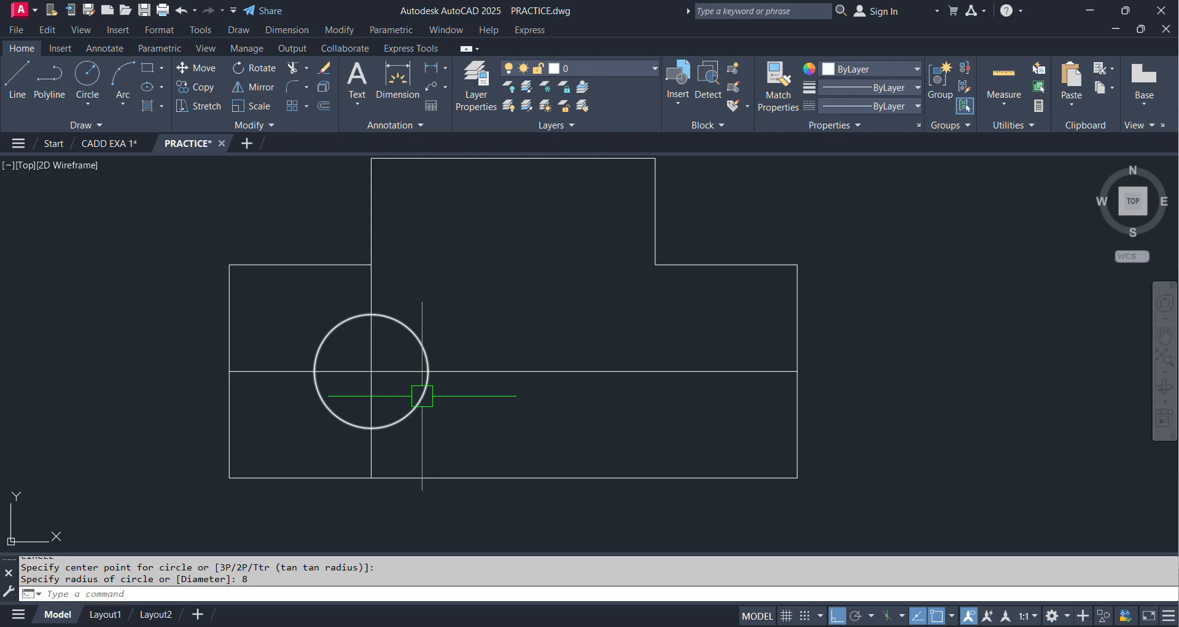
Compare the drawn profile with the DRAWING-3 reference picture, examining the holes' positions and centre lines
scroll(422, 395, down, 1)
scroll(430, 392, down, 1)
middle_drag(442, 336, 414, 461)
scroll(414, 461, down, 1)
middle_drag(474, 262, 442, 442)
scroll(503, 242, up, 4)
middle_drag(503, 243, 453, 323)
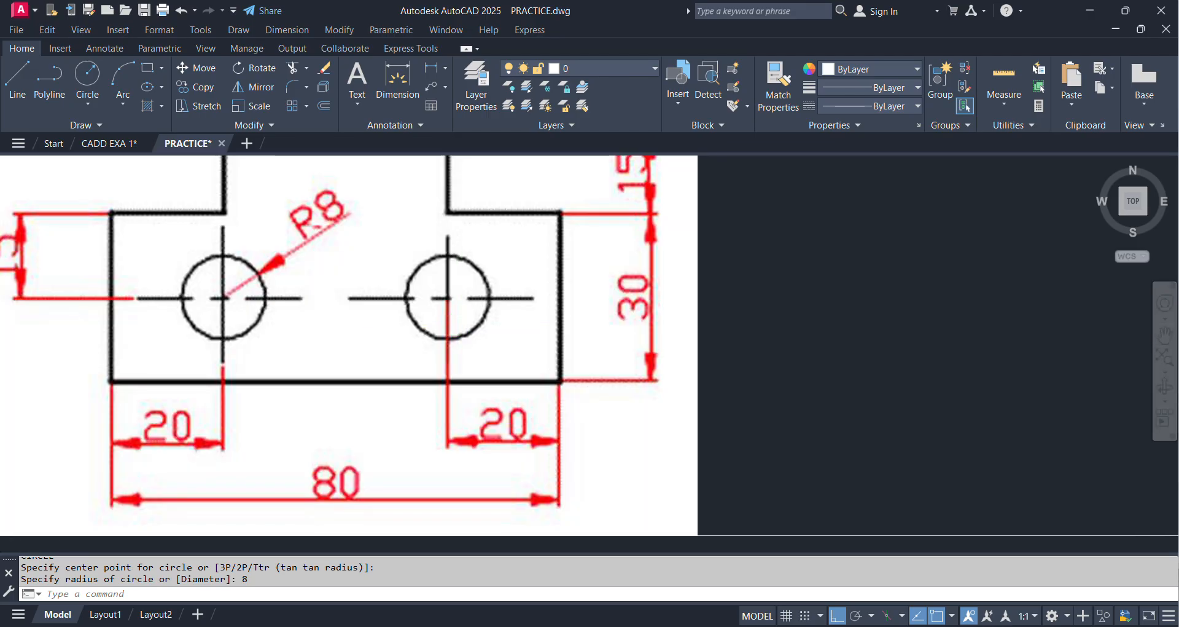
scroll(480, 346, down, 4)
middle_drag(474, 386, 473, 206)
middle_drag(447, 335, 461, 146)
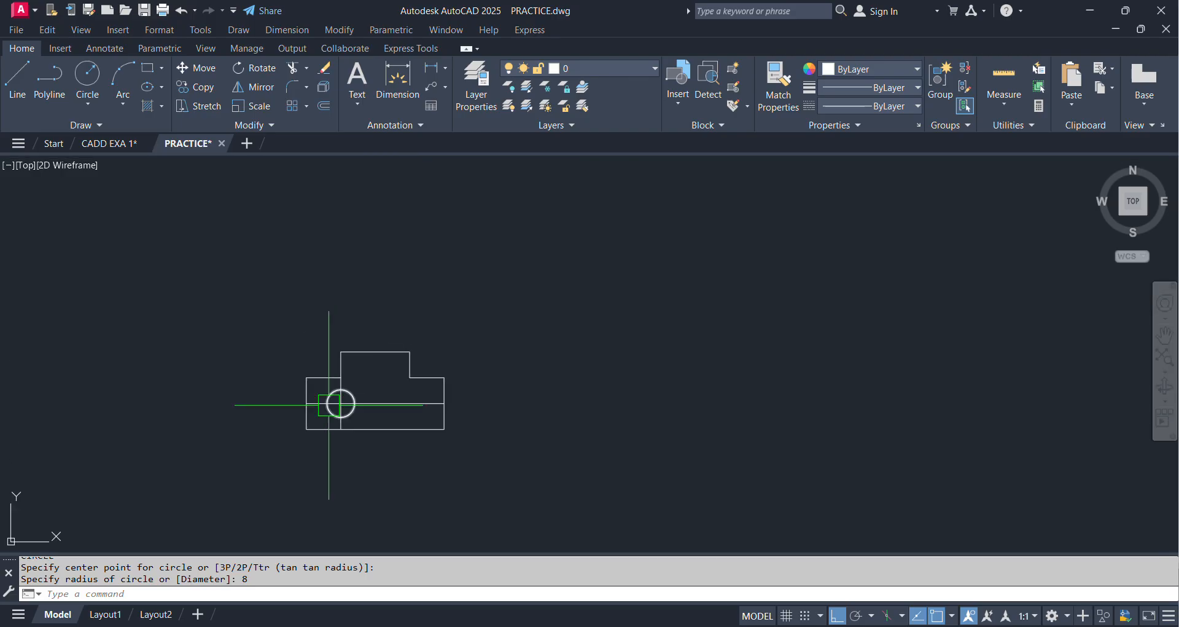
scroll(336, 406, up, 4)
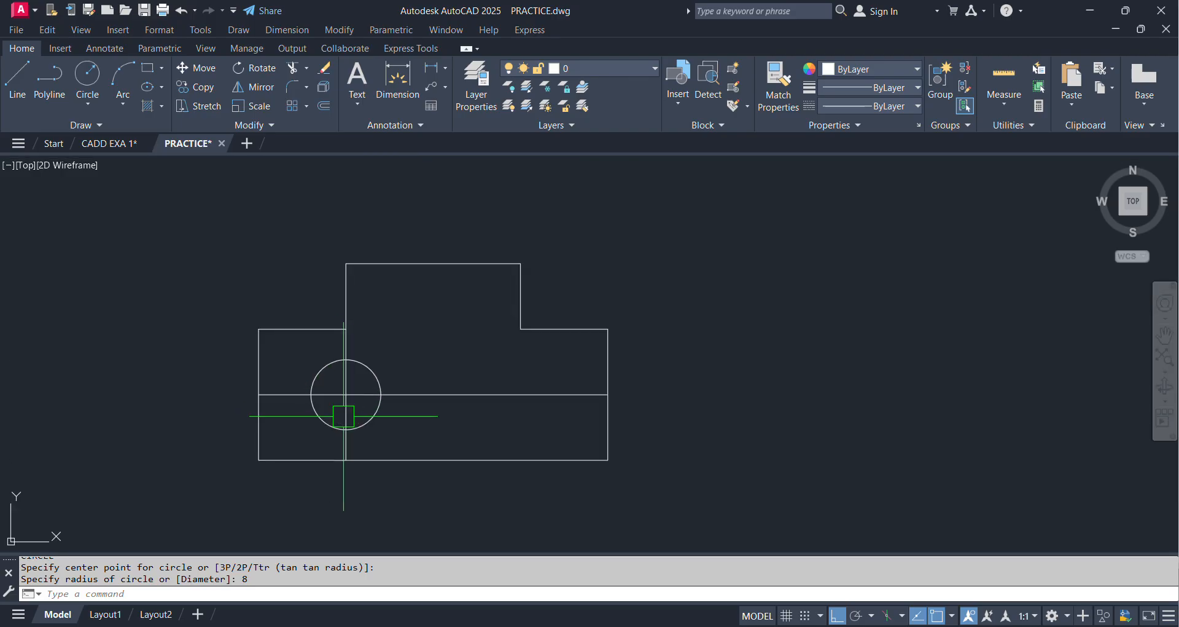
Erase the horizontal and vertical offset construction lines that cross at the left hole's centre
click(464, 399)
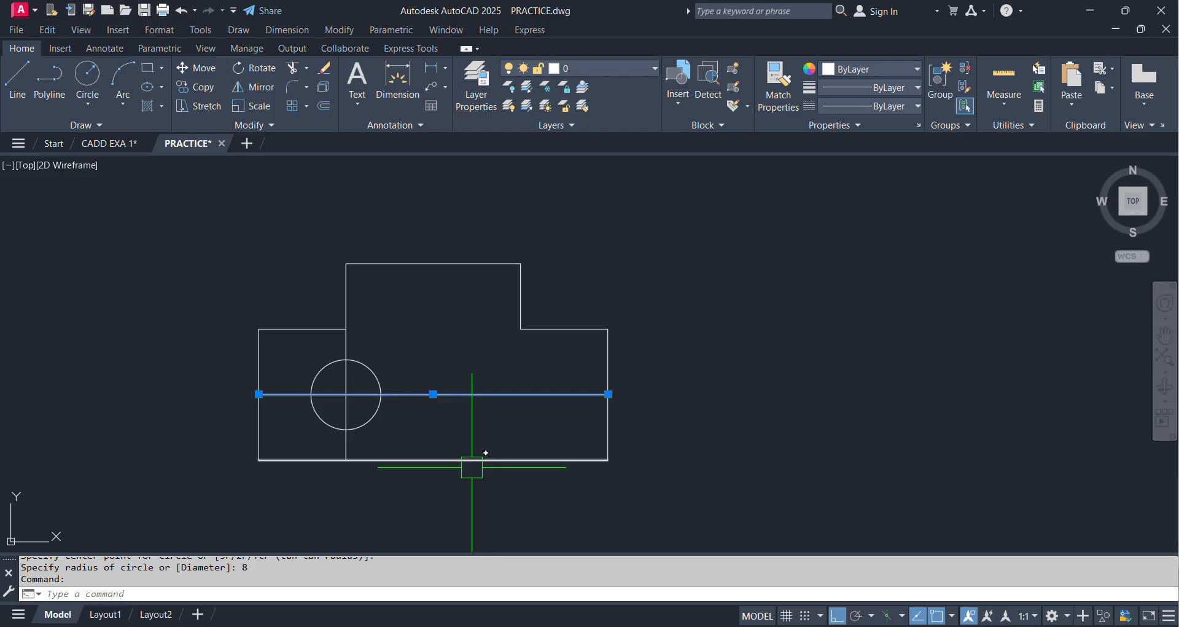
key(Delete)
click(346, 350)
key(Delete)
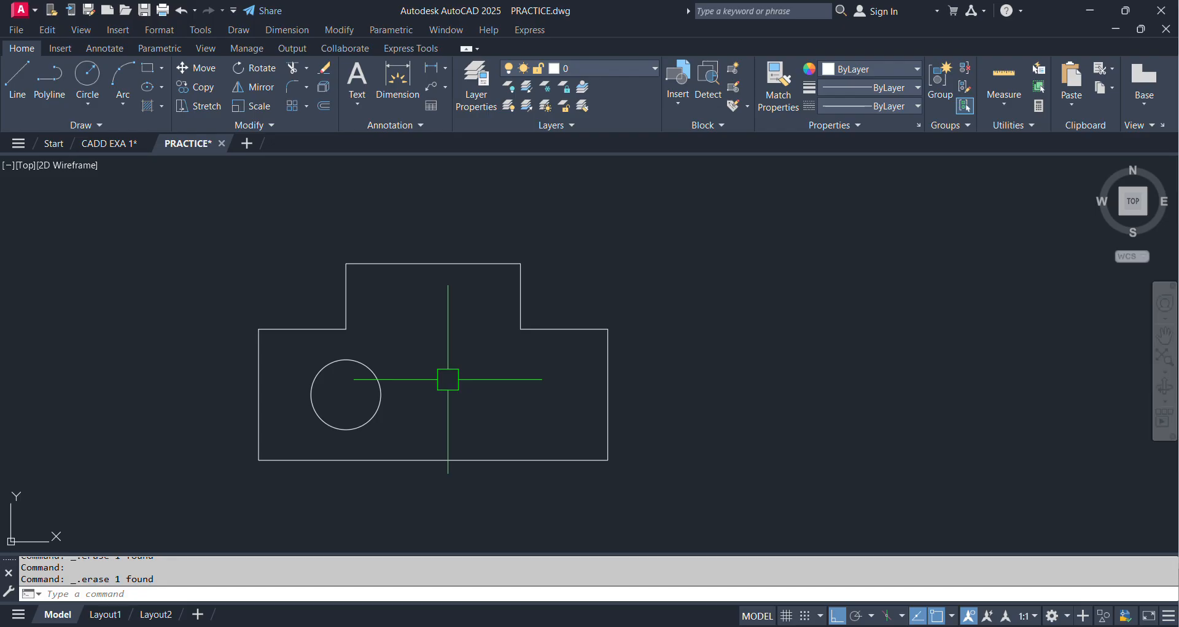
Mirror the hole about the vertical line through the midpoints of the profile's top and base edges, keeping the source circle
text(mi)
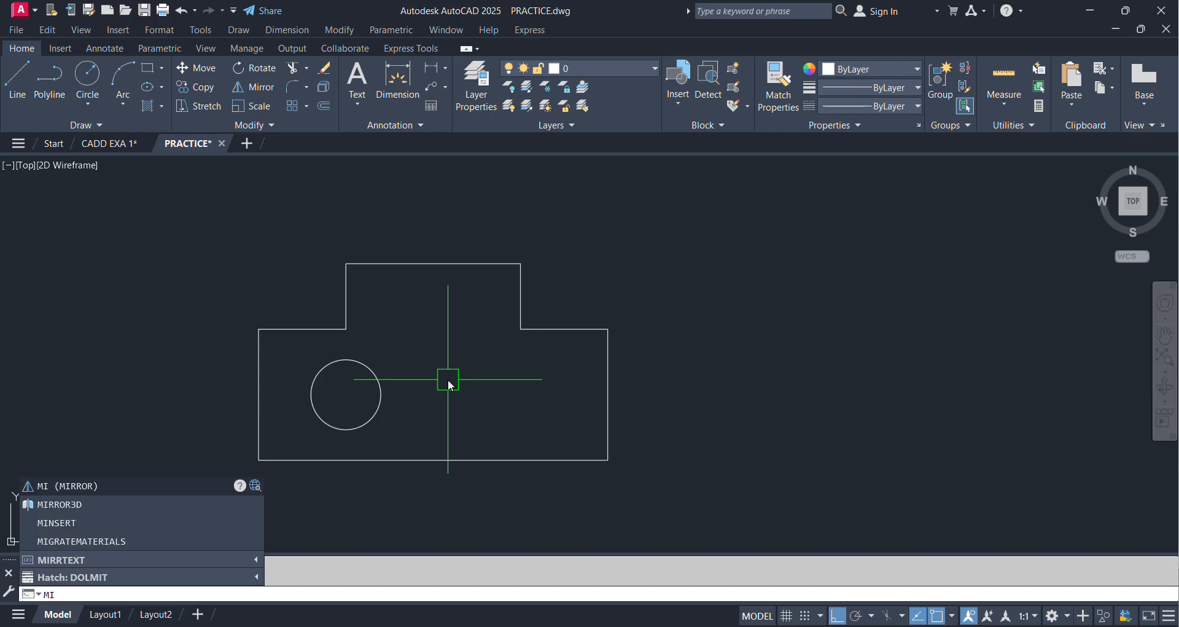
key(Return)
click(375, 390)
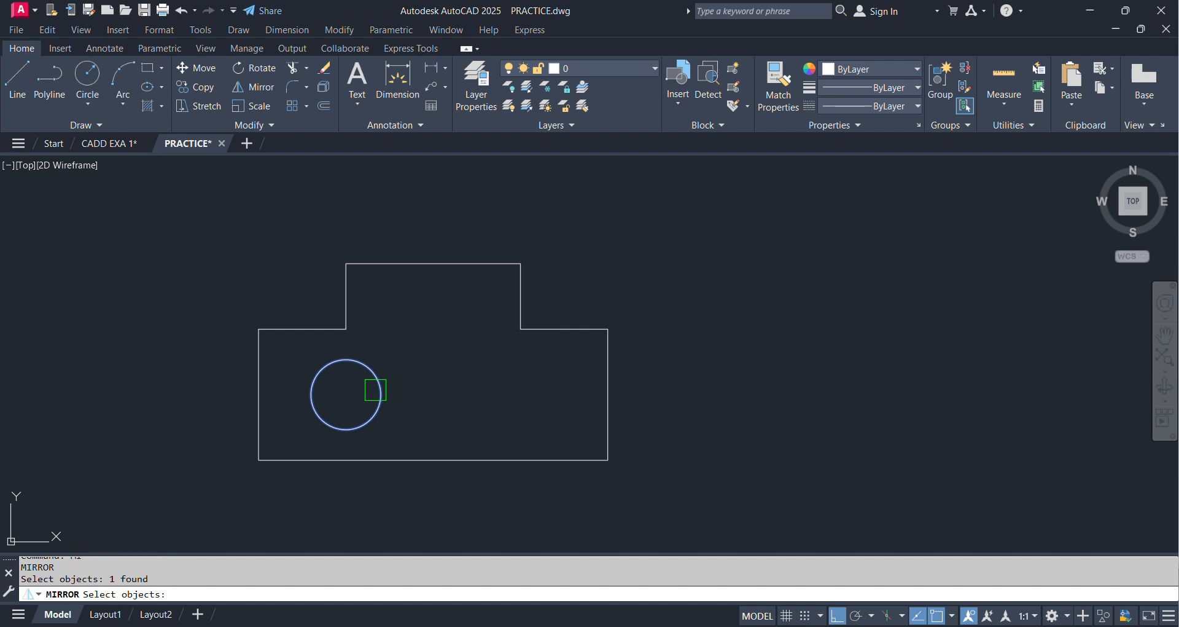
key(Return)
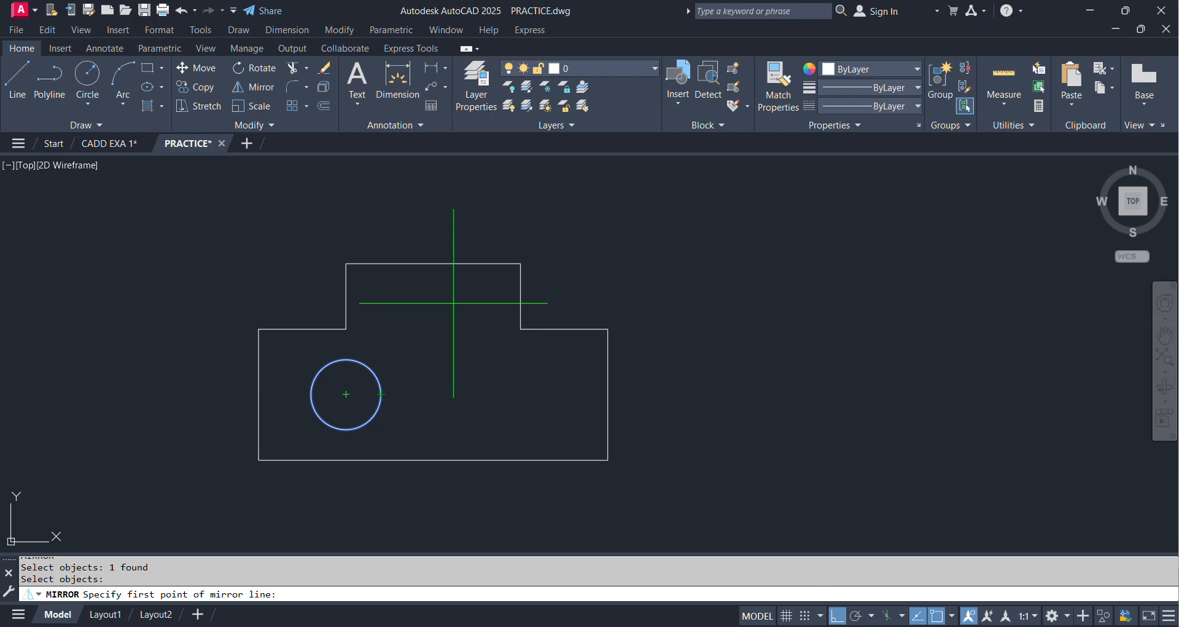
click(433, 263)
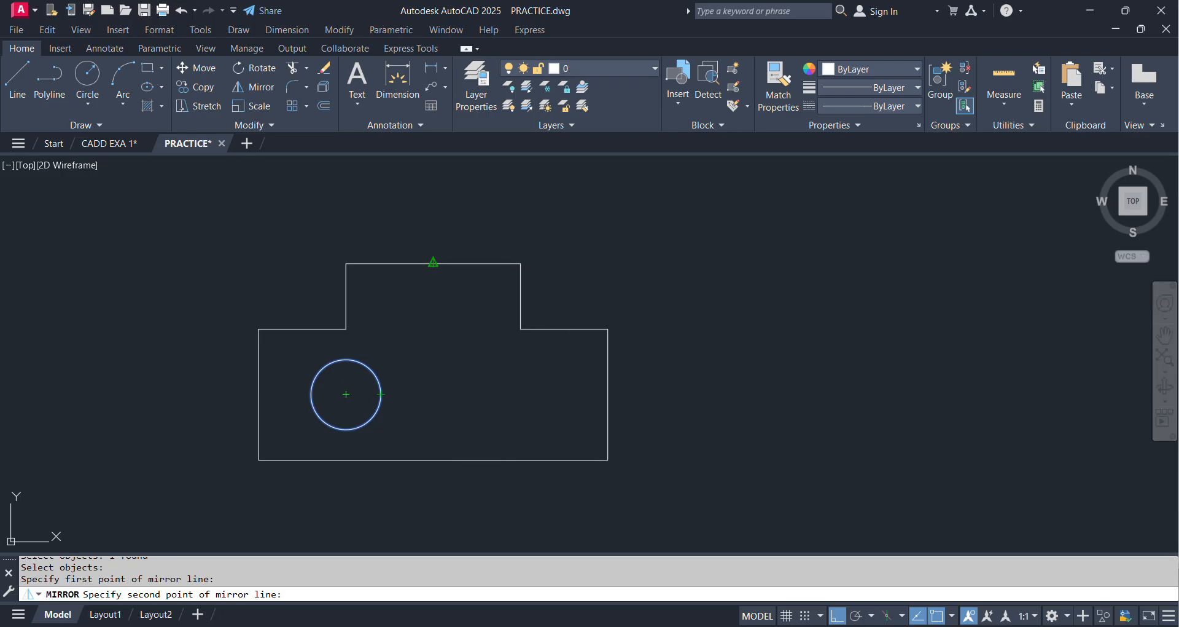
click(433, 460)
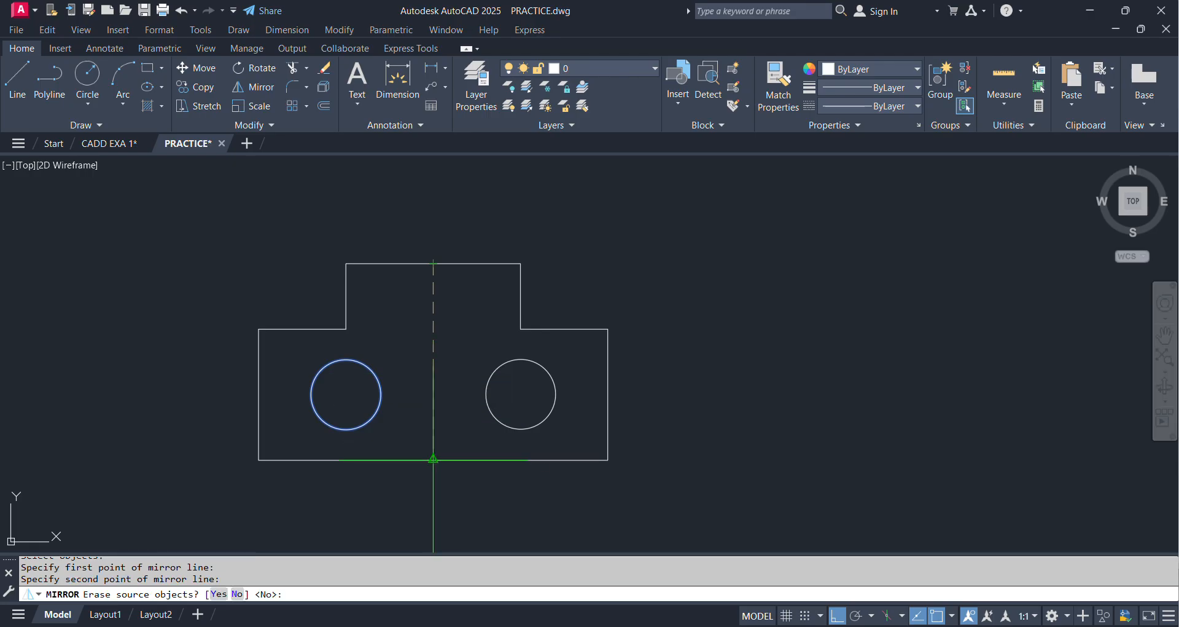
key(Return)
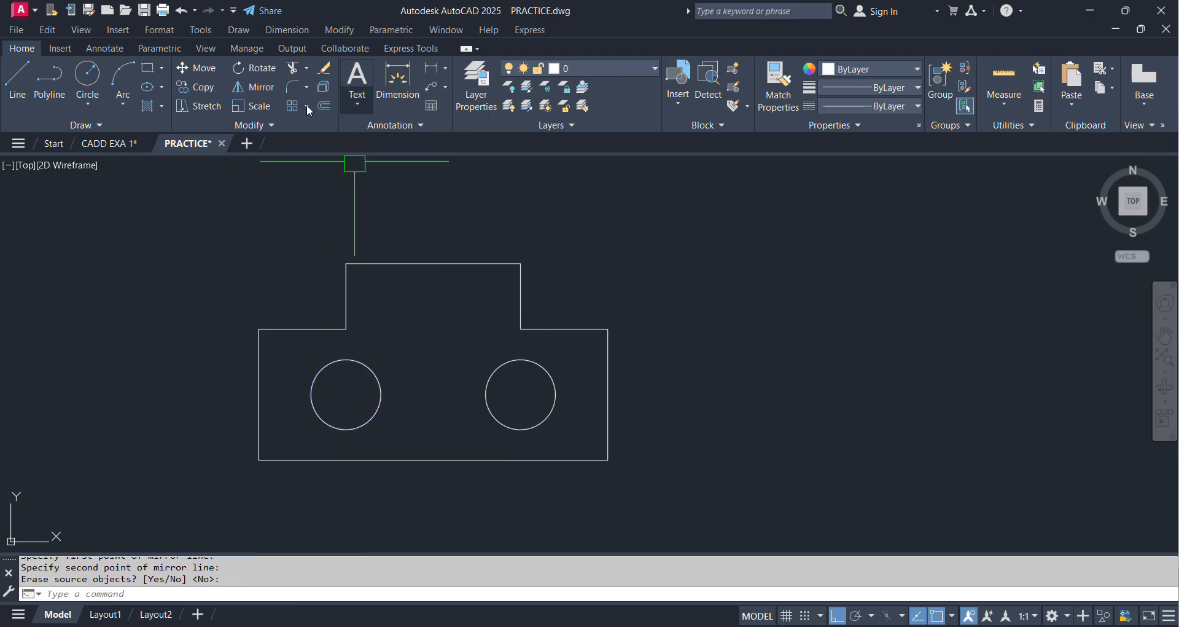
Add linear dimensions from the right hole's centre horizontally to the profile's right edge and vertically to its base edge
click(431, 68)
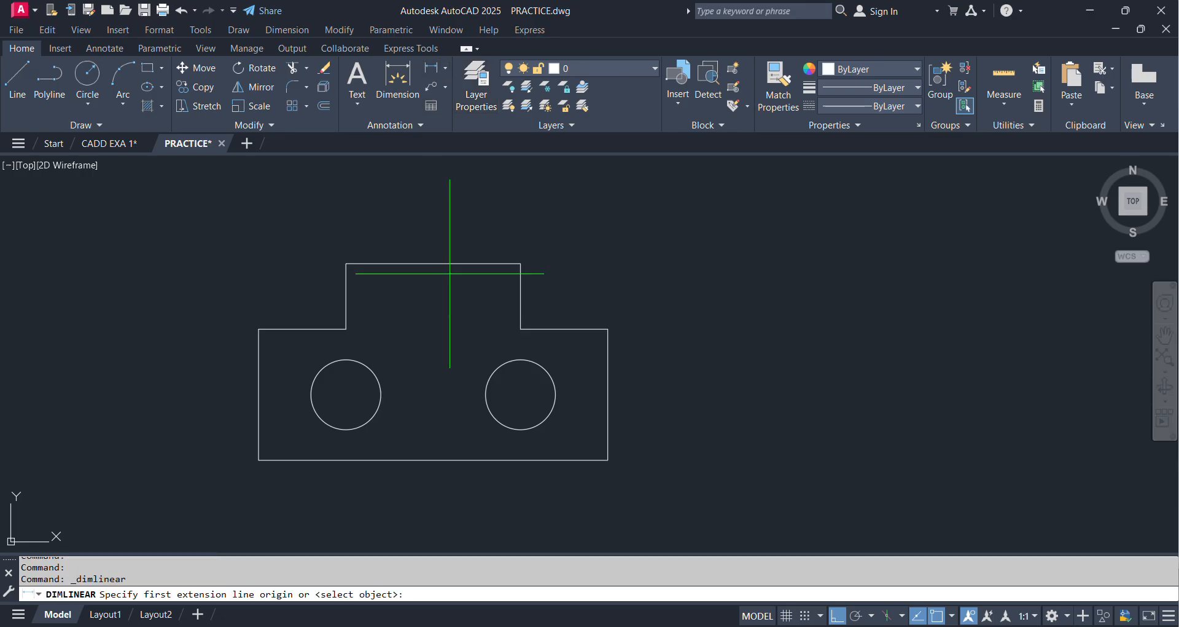
click(521, 393)
click(608, 394)
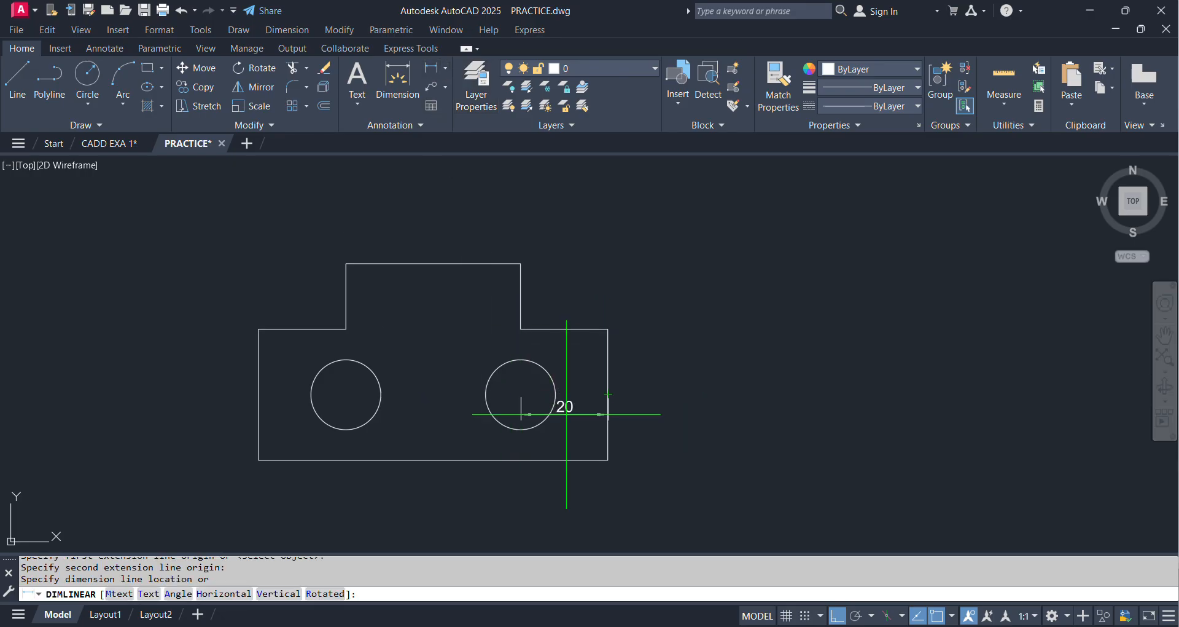
click(589, 358)
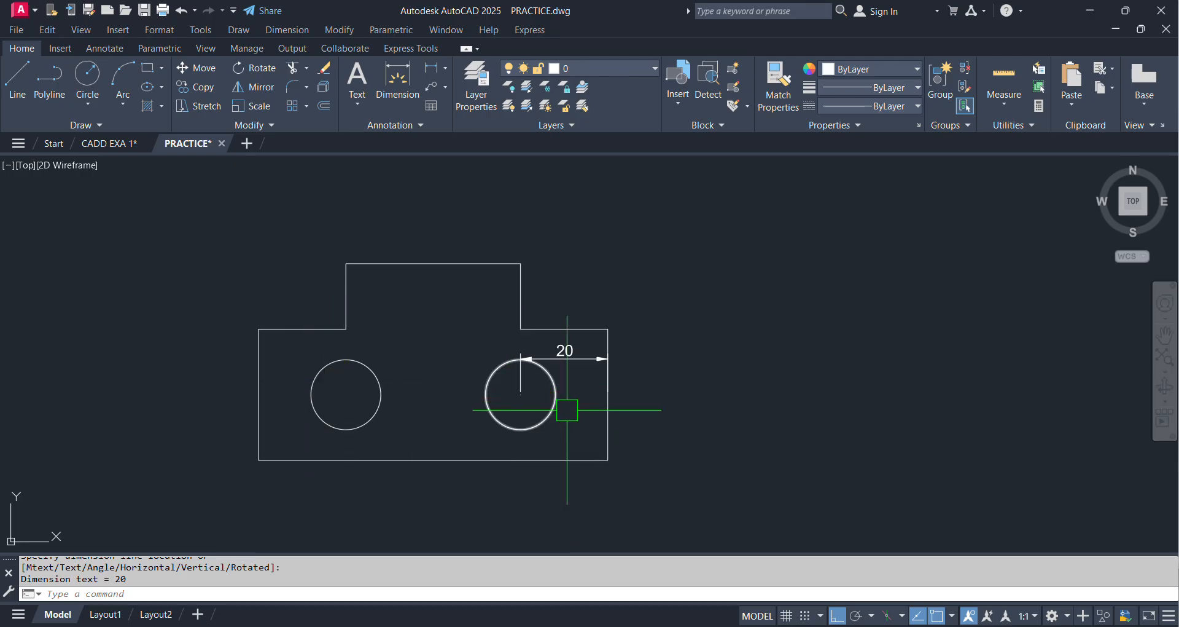
key(Return)
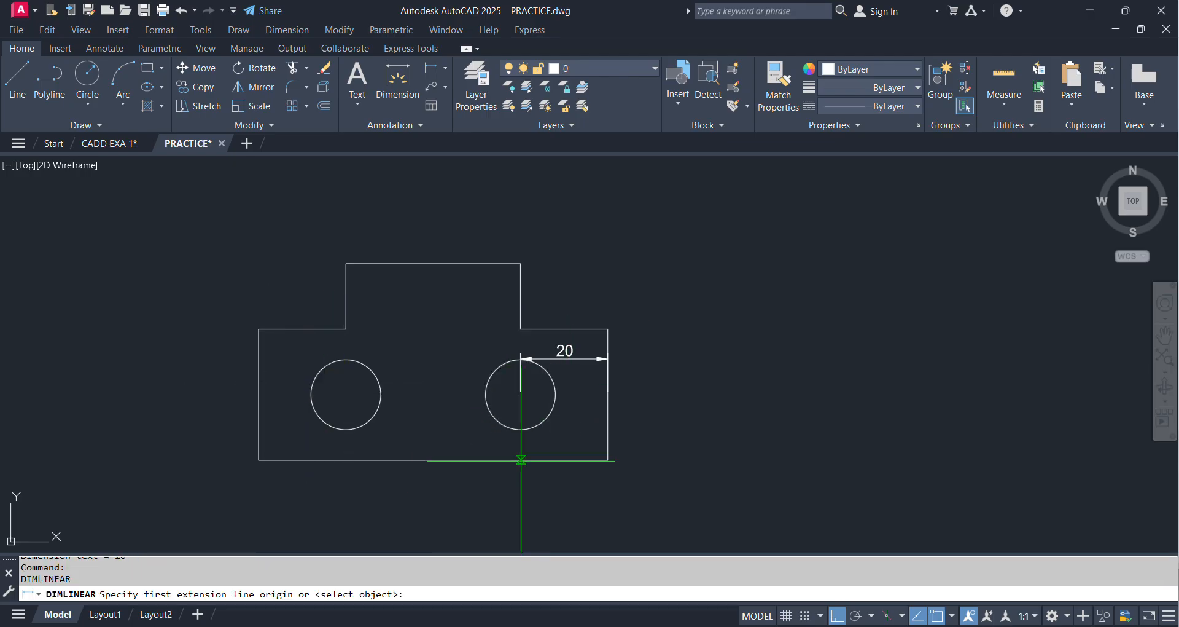
click(527, 460)
click(521, 393)
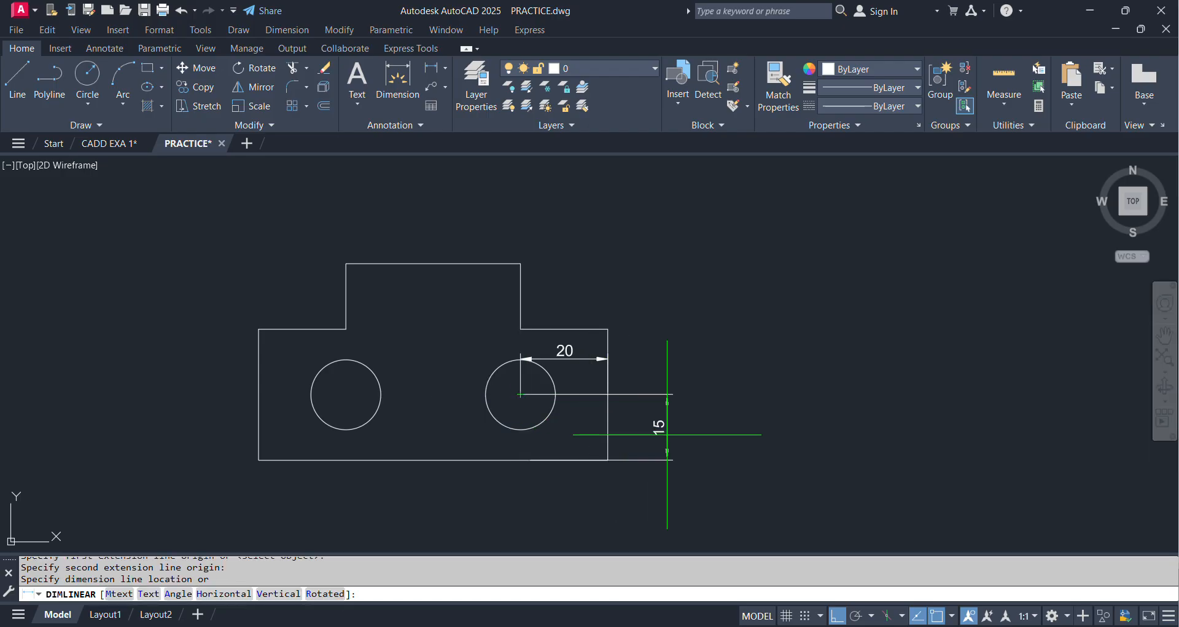
click(672, 428)
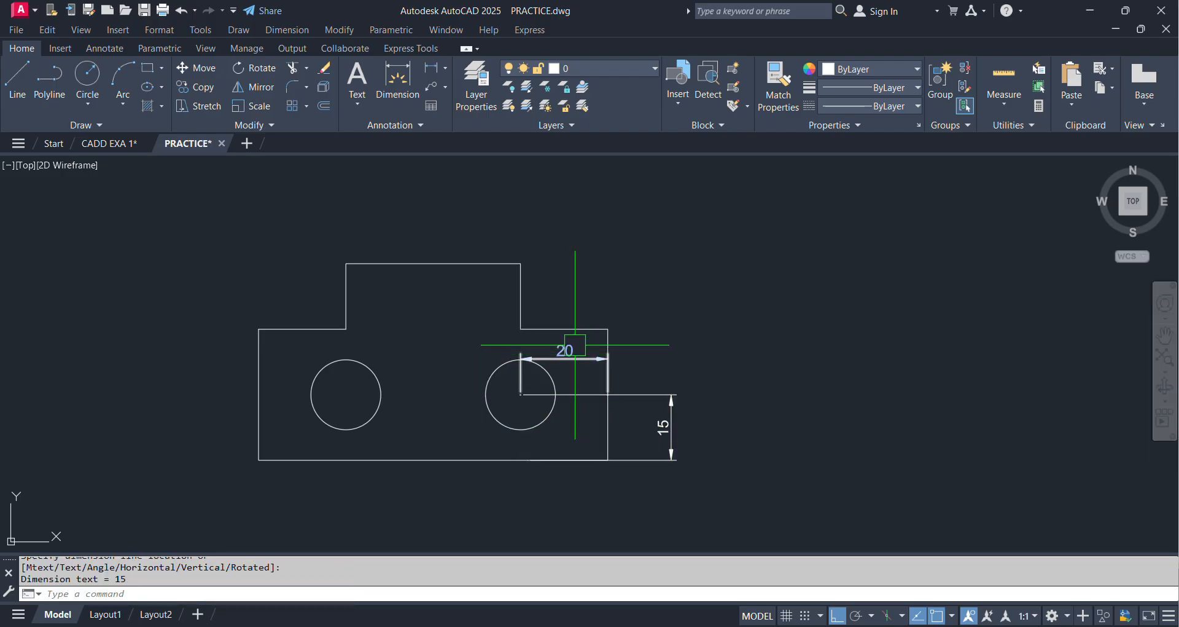
Erase the horizontal and vertical dimensions that locate the right hole's centre
click(575, 344)
key(Delete)
click(676, 429)
key(Delete)
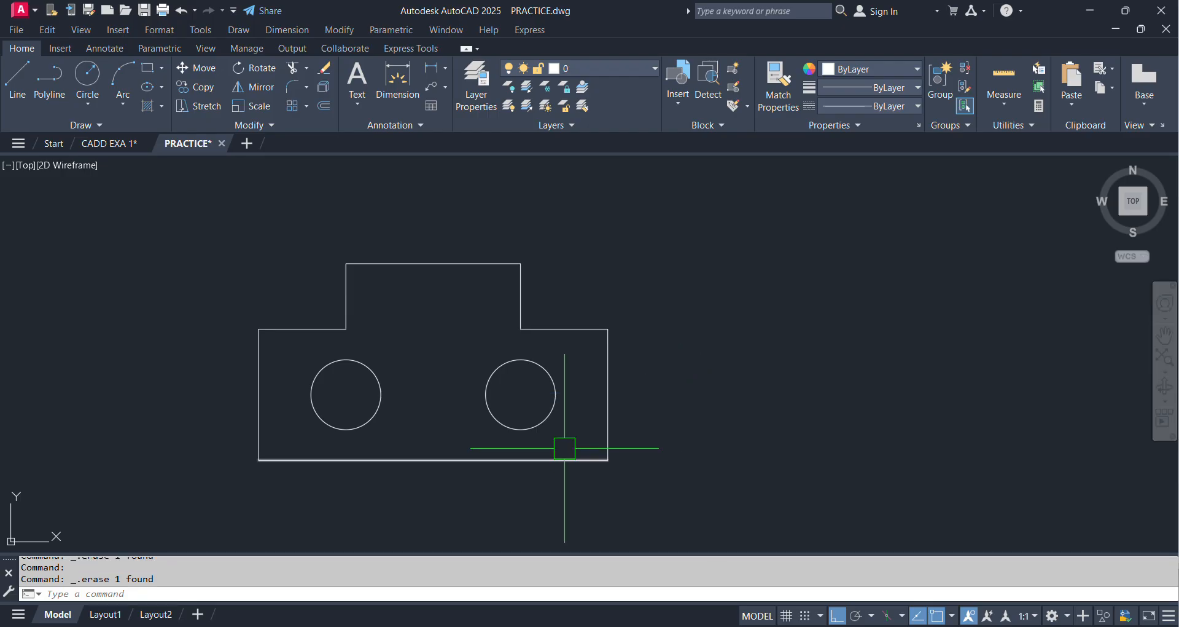
Compare the outline and its two holes with the DRAWING-3 reference picture
scroll(540, 434, down, 6)
scroll(526, 456, up, 3)
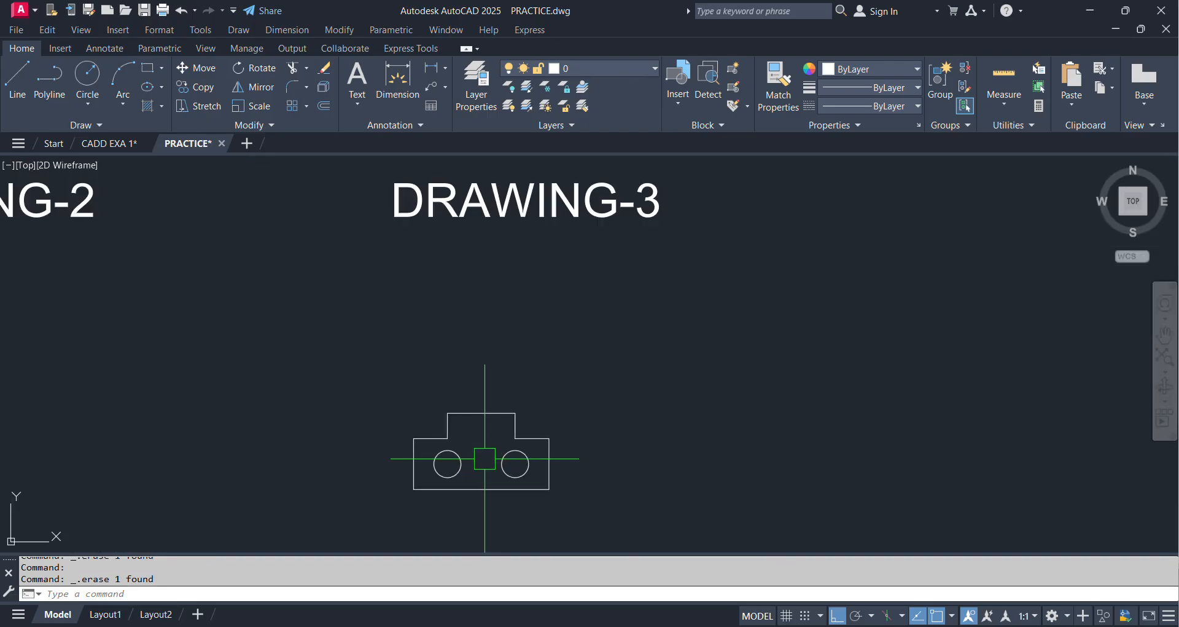
scroll(485, 458, up, 4)
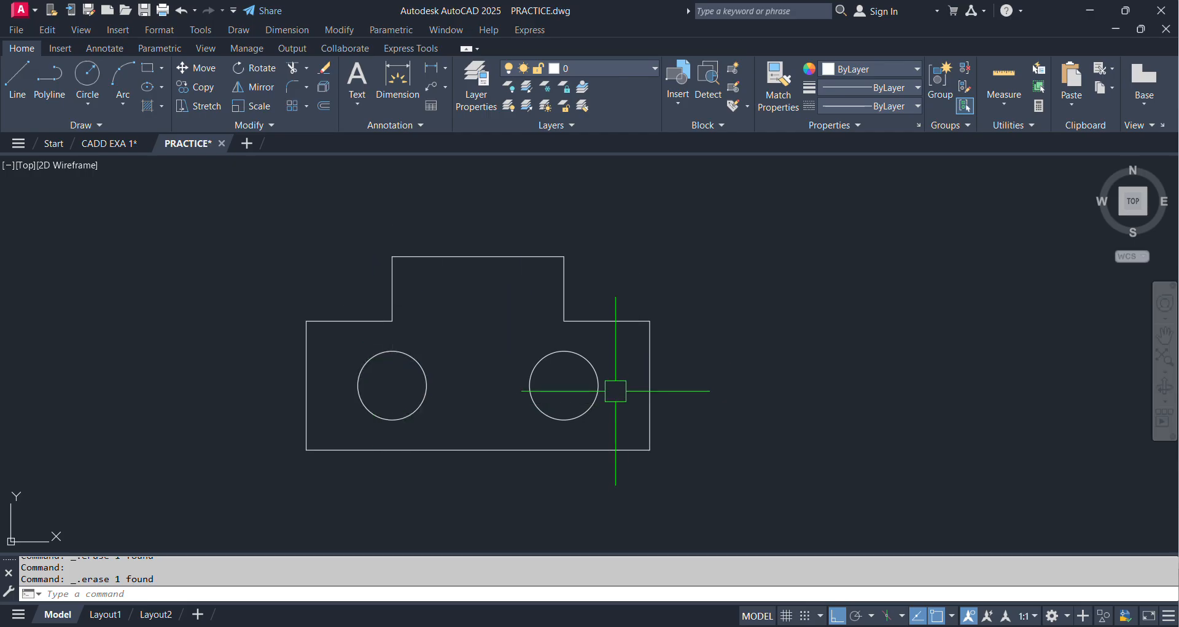
scroll(615, 391, down, 5)
scroll(651, 347, up, 5)
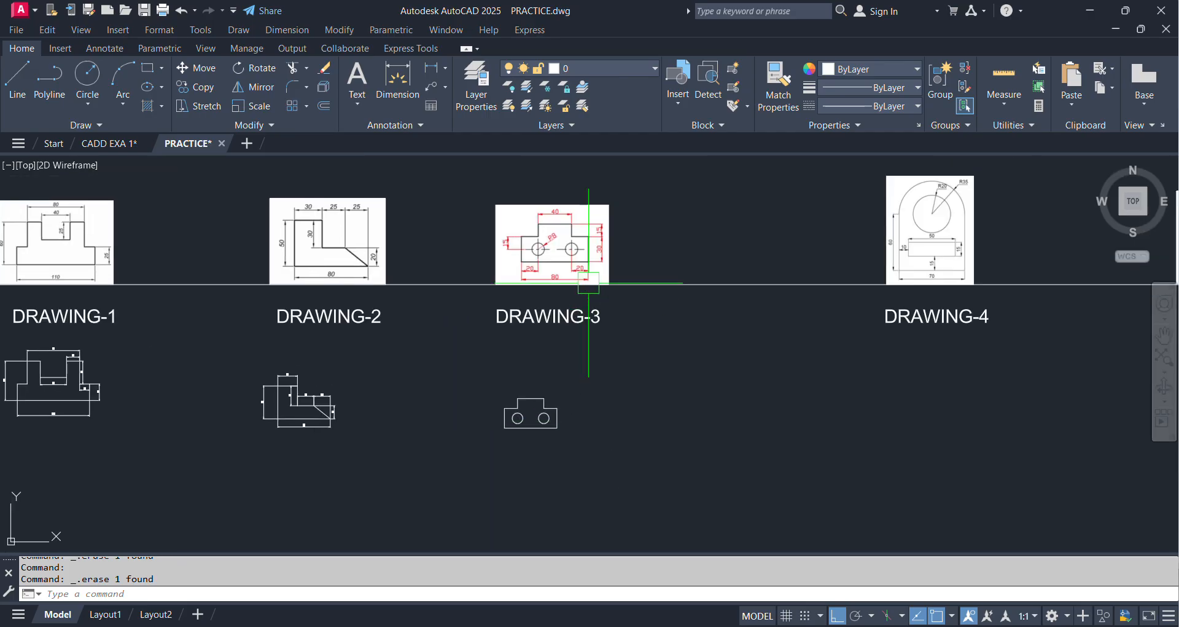
middle_drag(492, 416, 467, 352)
scroll(458, 435, up, 6)
middle_drag(460, 435, 460, 338)
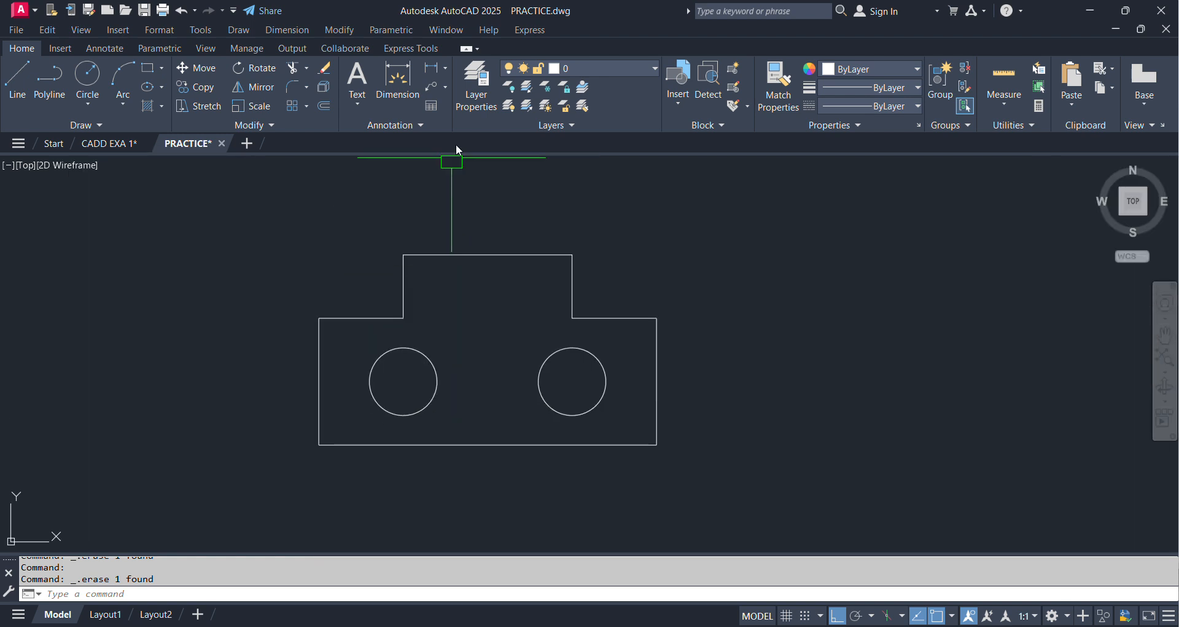
Add a radius dimension to the left hole, placing its text outside the circle towards the upper right
click(448, 73)
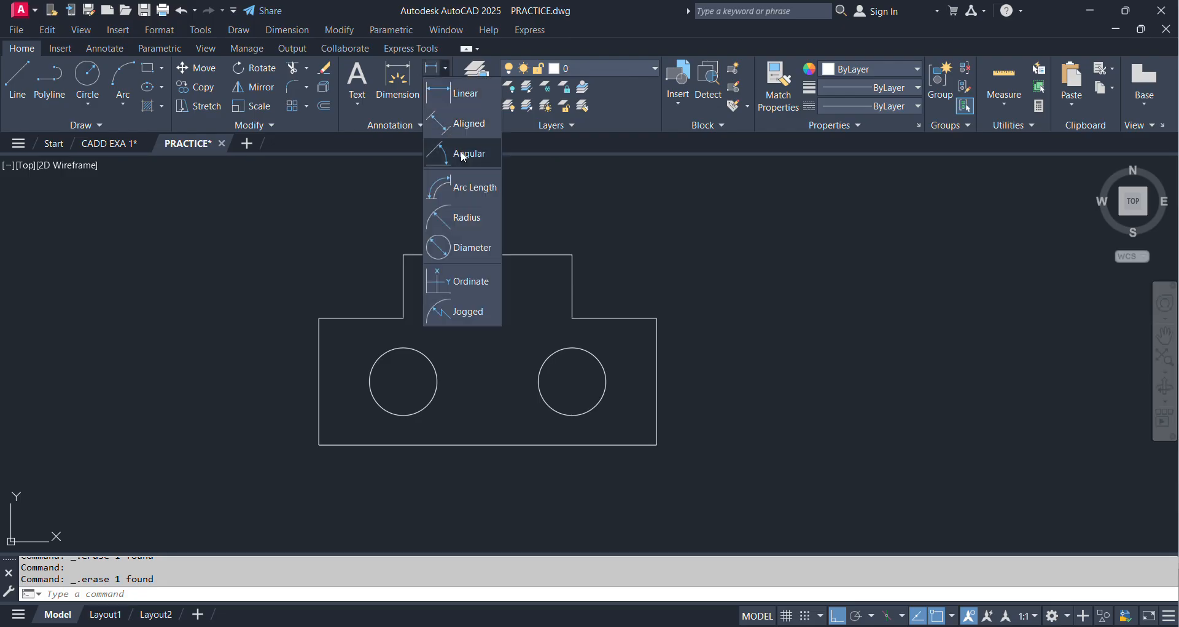
click(468, 215)
click(427, 358)
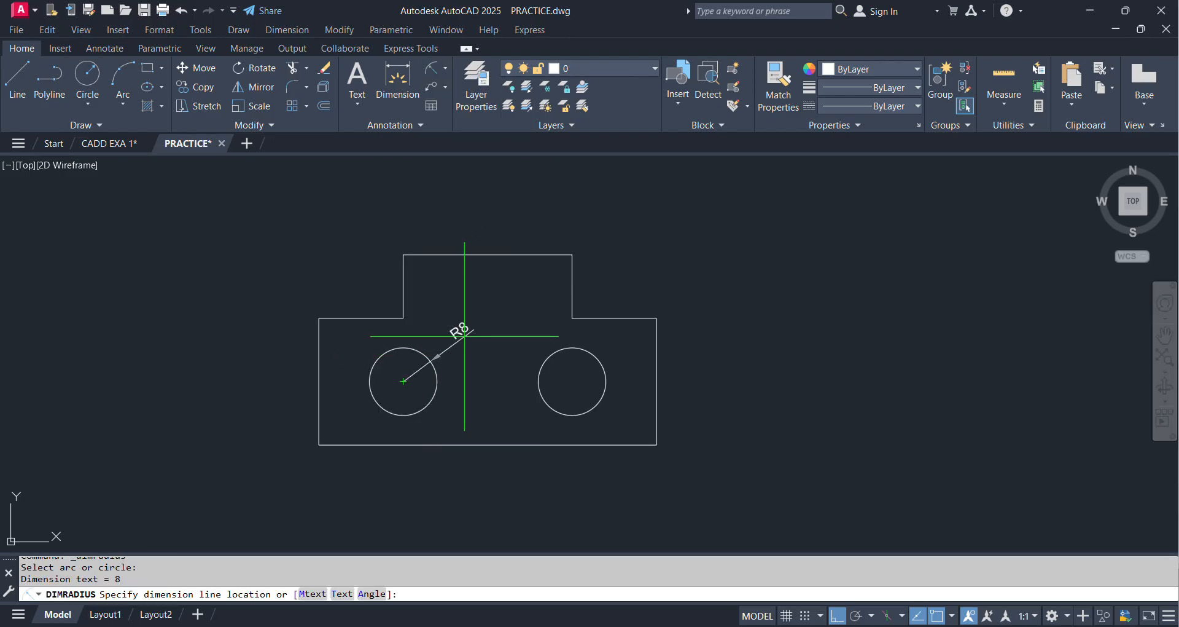
scroll(534, 301, down, 8)
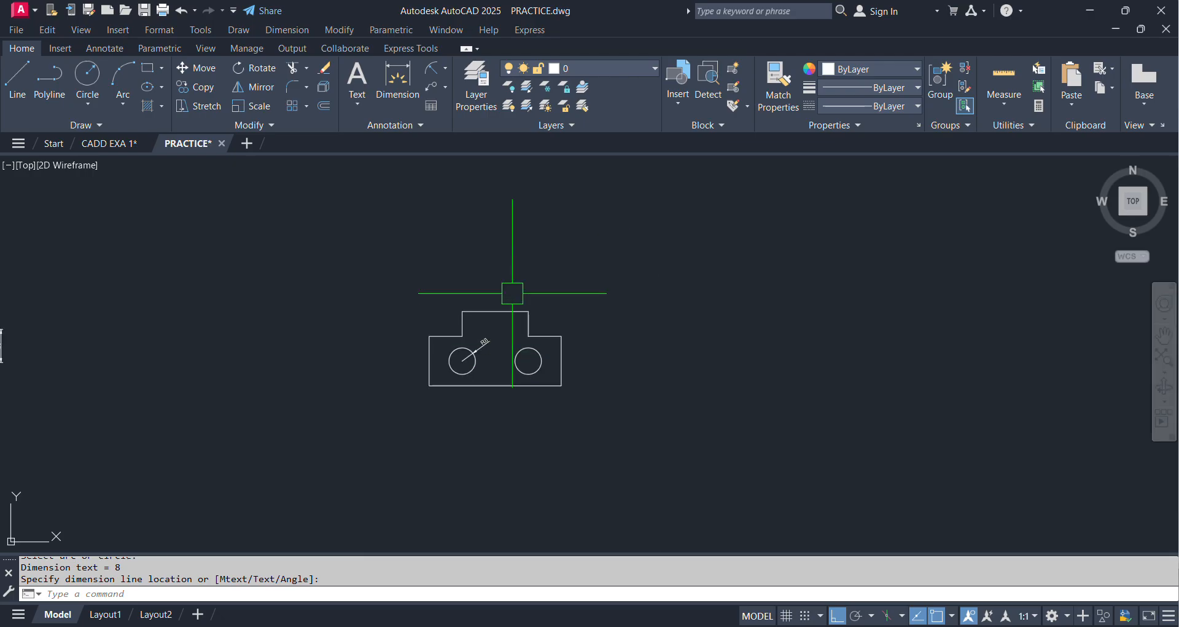
Examine the DRAWING-4 reference picture for the plate's width, straight side height and inner rectangle dimensions
mouse_move(904, 261)
middle_down()
mouse_move(647, 316)
mouse_move(648, 335)
mouse_move(711, 316)
mouse_move(671, 329)
middle_up()
scroll(638, 303, up, 2)
scroll(710, 327, up, 2)
mouse_move(717, 387)
middle_down()
mouse_move(615, 429)
mouse_move(617, 399)
mouse_move(516, 342)
middle_up()
scroll(348, 316, up, 2)
scroll(479, 319, down, 3)
scroll(430, 263, up, 4)
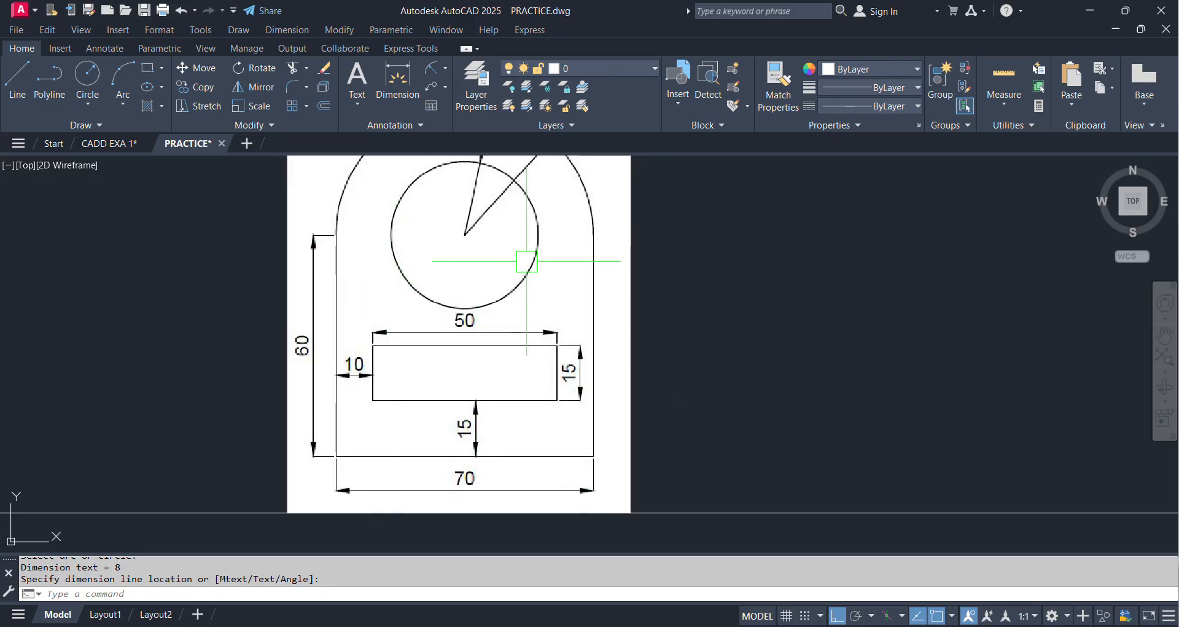
Draw a rectangle with length 70 and width 60 in the empty area beneath the DRAWING-4 label
mouse_move(527, 260)
middle_down()
mouse_move(608, 382)
mouse_move(629, 298)
mouse_move(650, 321)
mouse_move(119, 164)
middle_up()
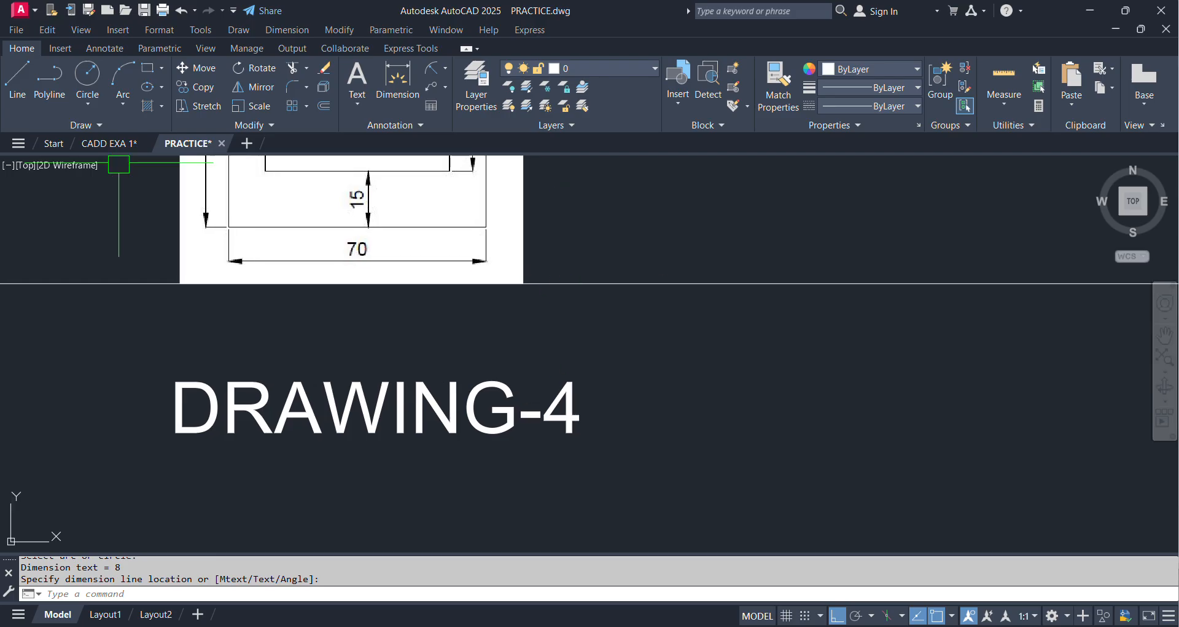
click(148, 74)
scroll(387, 387, down, 2)
scroll(474, 368, down, 2)
scroll(373, 285, up, 2)
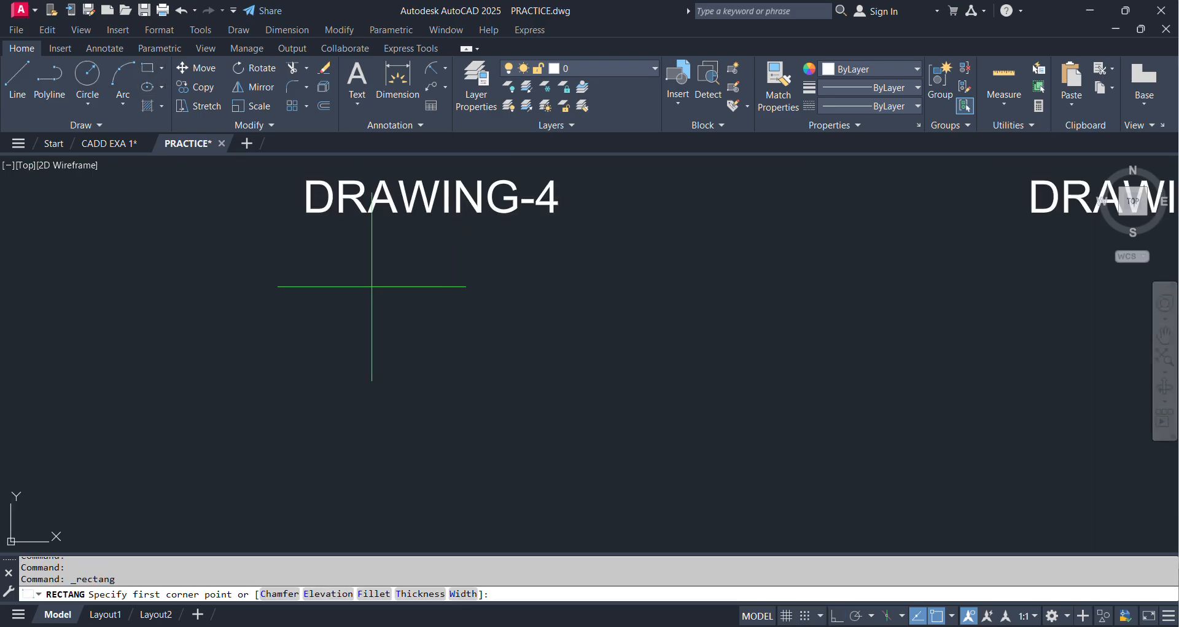
click(353, 281)
click(314, 594)
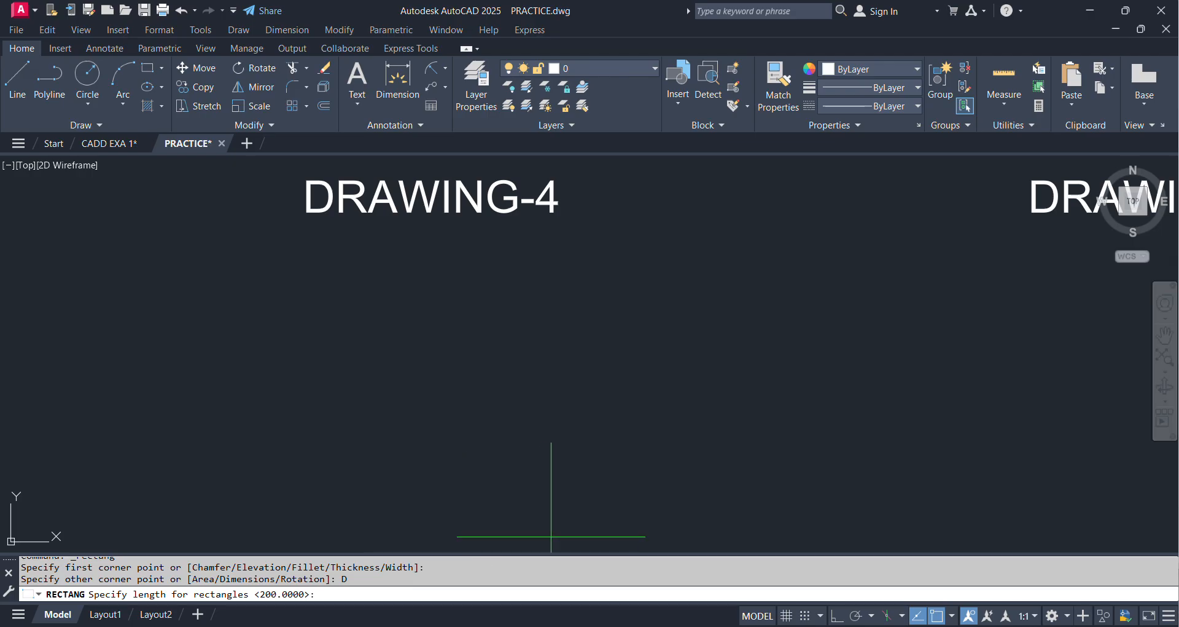
key(Return)
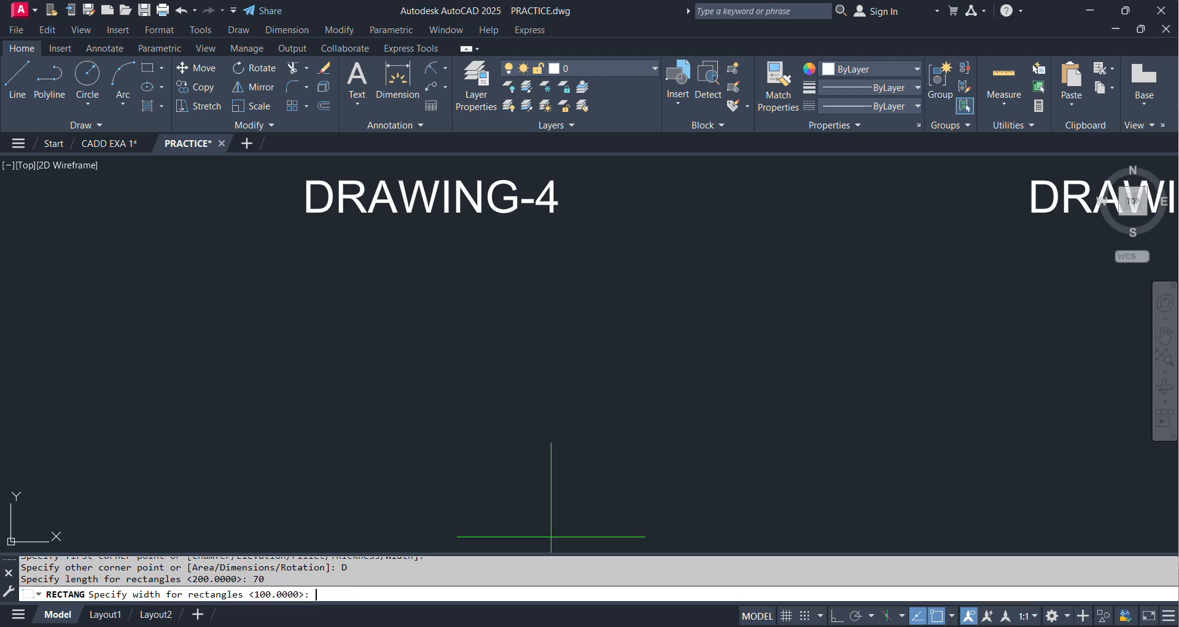
key(Return)
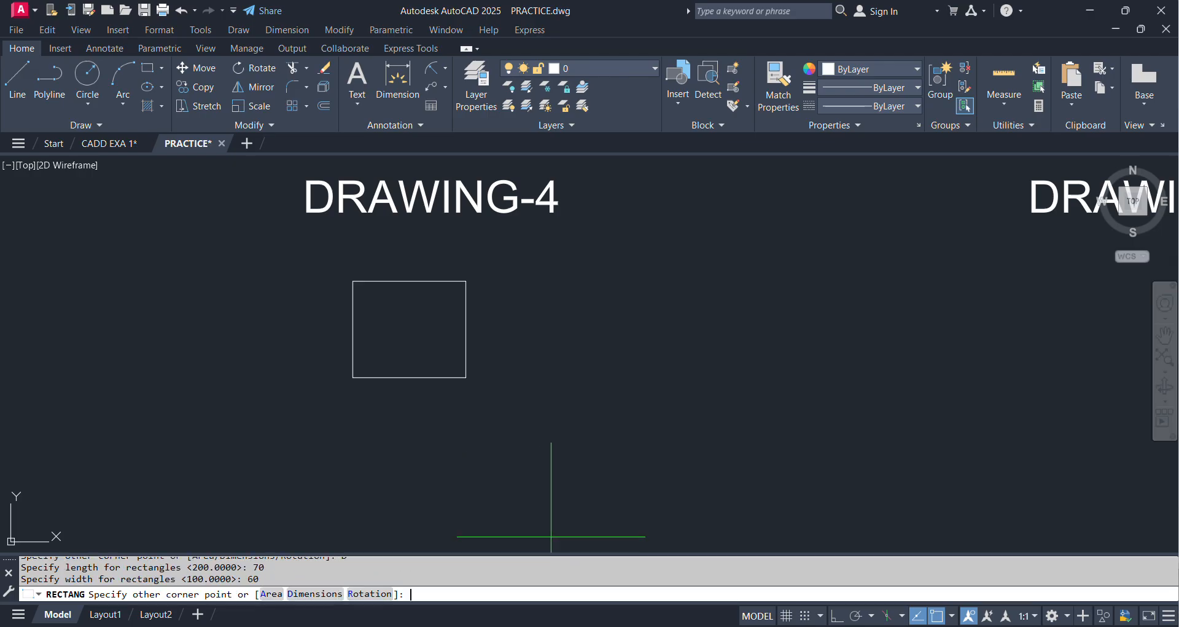
click(532, 507)
Examine the radii of the rounded top and inner circle in the DRAWING-4 reference picture
middle_drag(411, 292, 421, 454)
scroll(448, 281, up, 3)
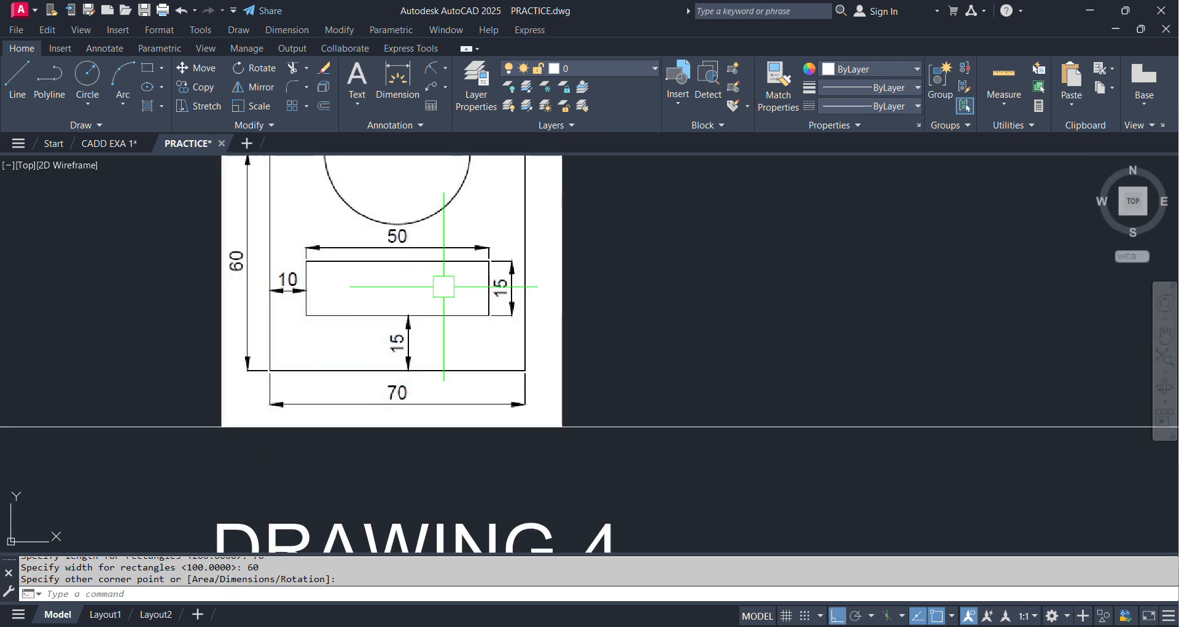
middle_drag(448, 281, 561, 395)
middle_drag(622, 424, 628, 450)
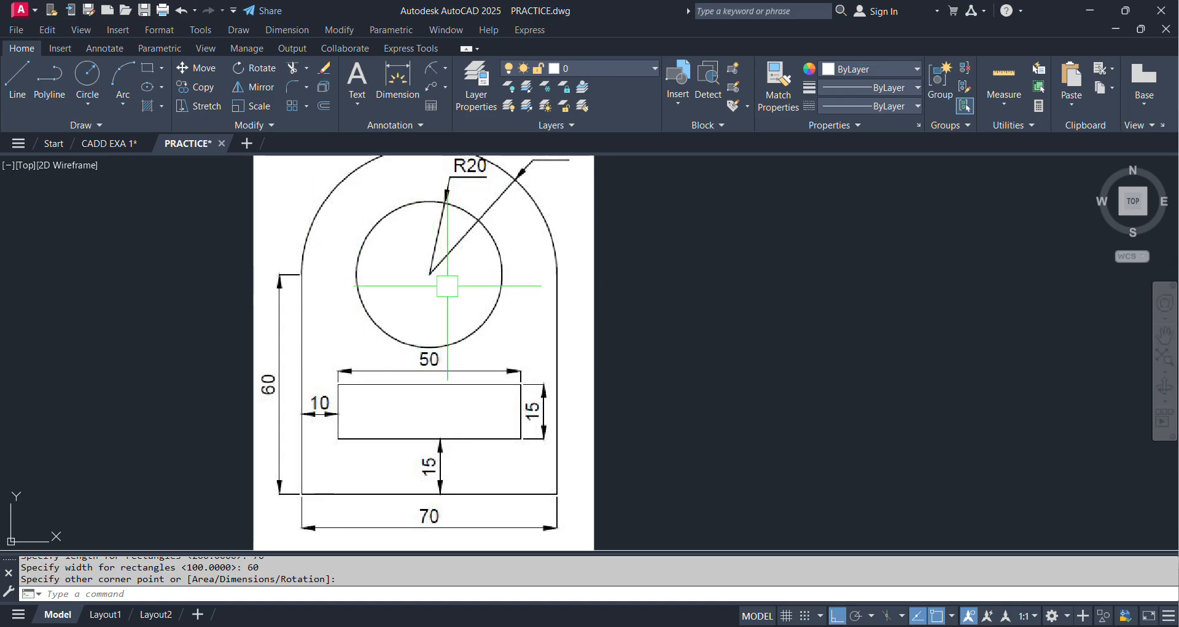
middle_drag(448, 285, 443, 322)
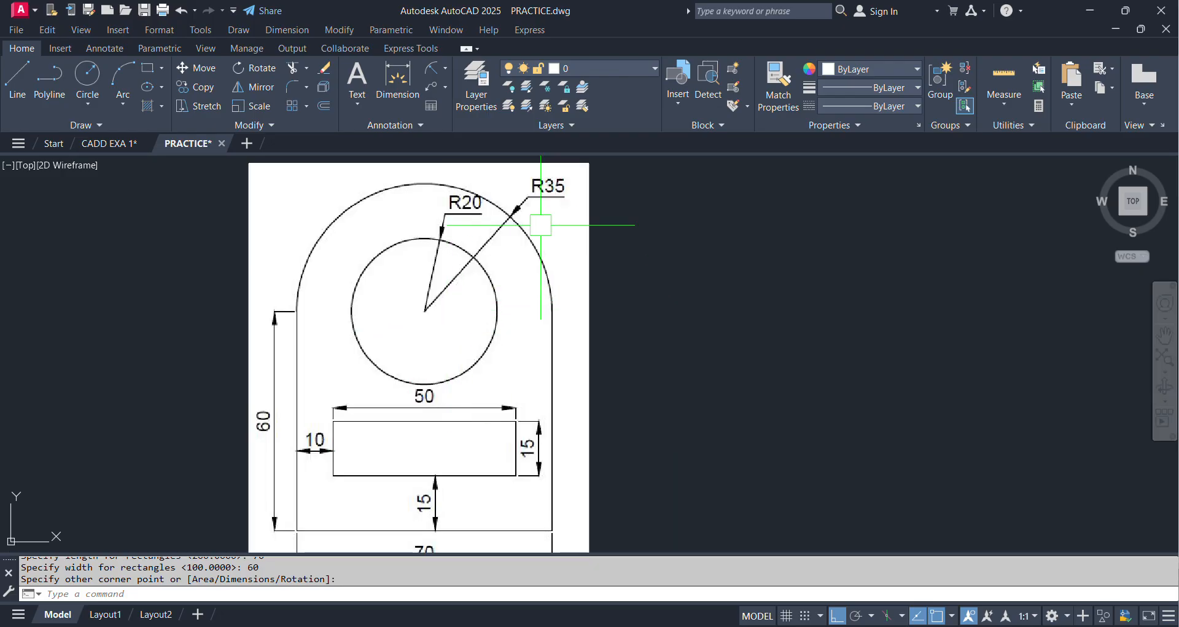
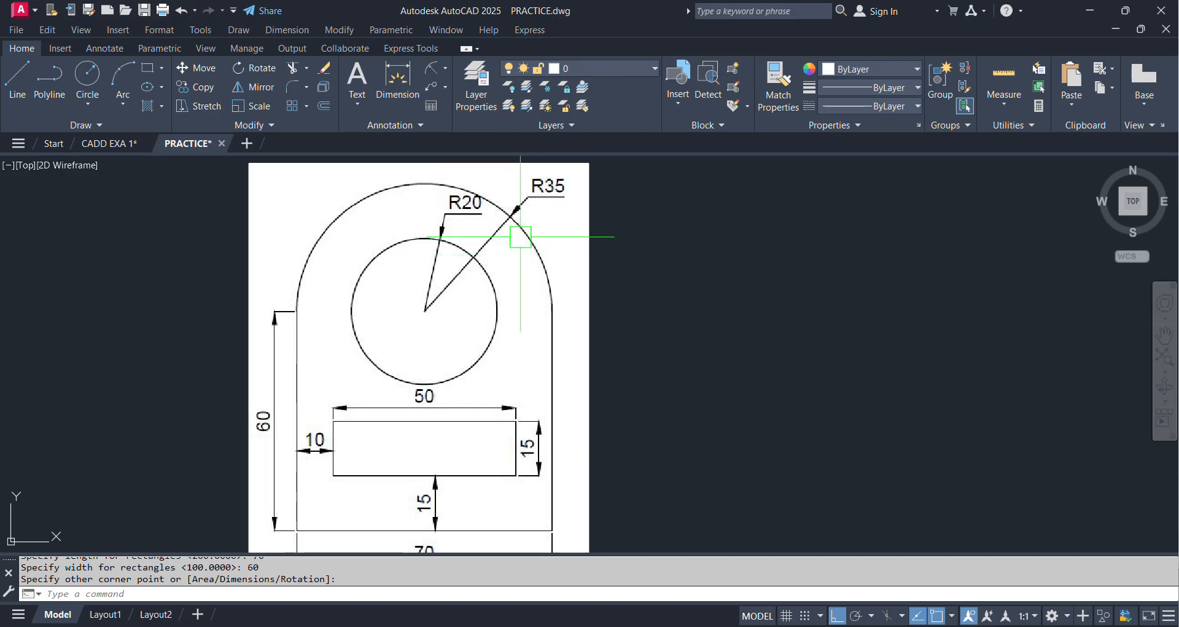
Draw a circle with radius 35 centred on the midpoint of the 70 by 60 rectangle's upper edge
scroll(507, 236, down, 2)
scroll(507, 236, down, 2)
middle_drag(561, 308, 522, 252)
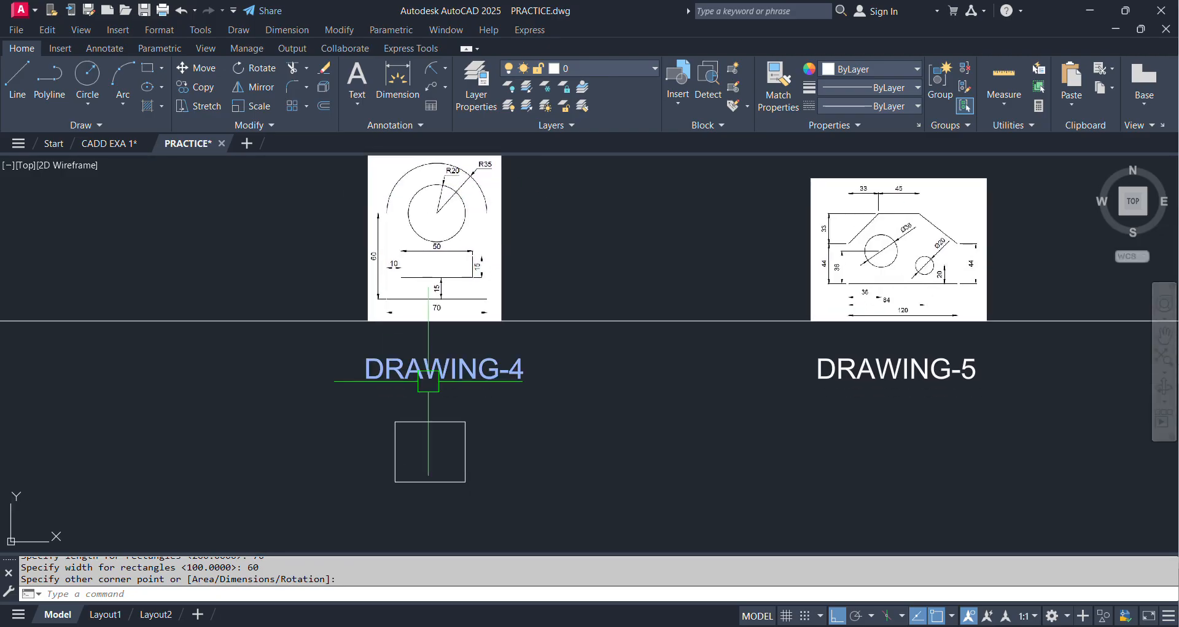
scroll(436, 363, up, 4)
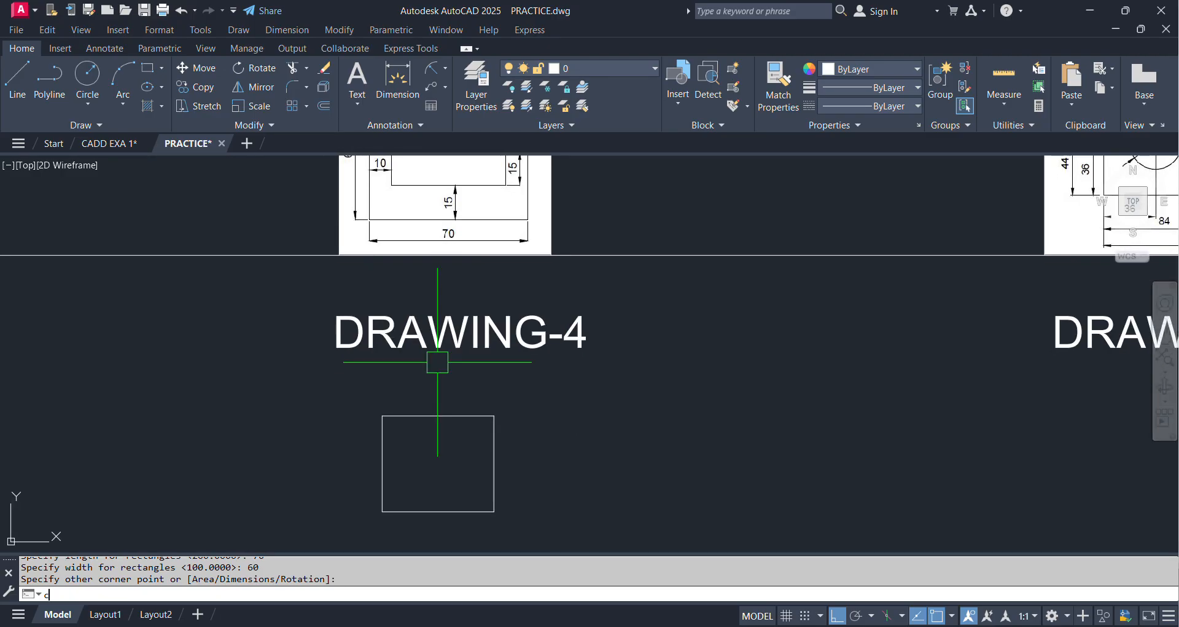
key(Return)
scroll(442, 406, up, 2)
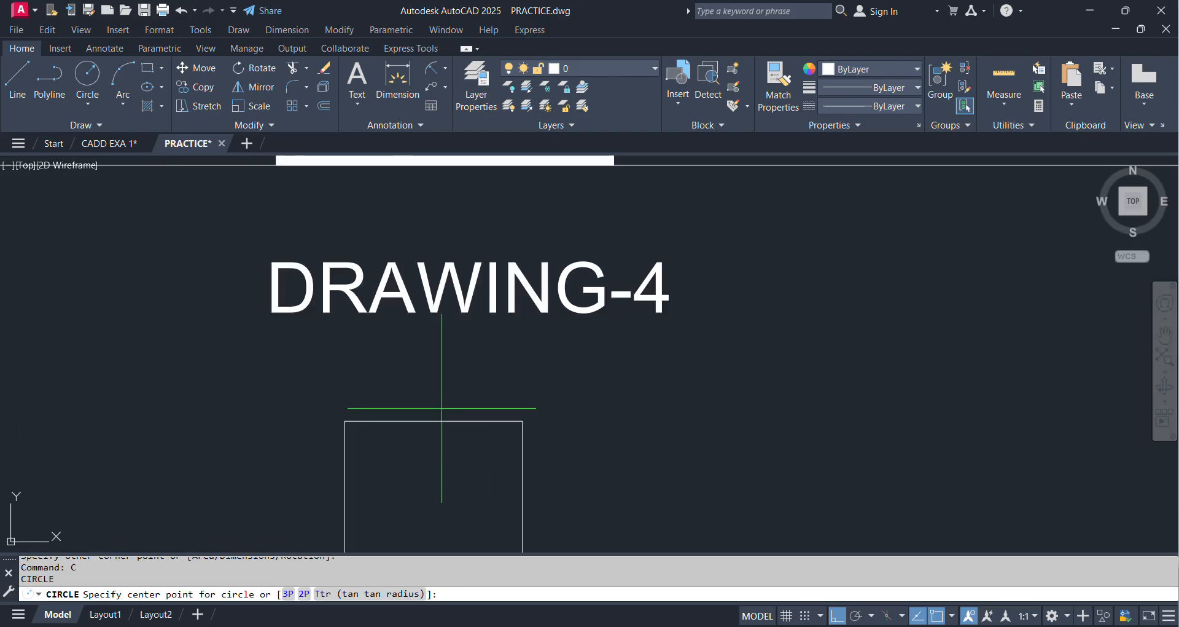
middle_drag(440, 408, 437, 361)
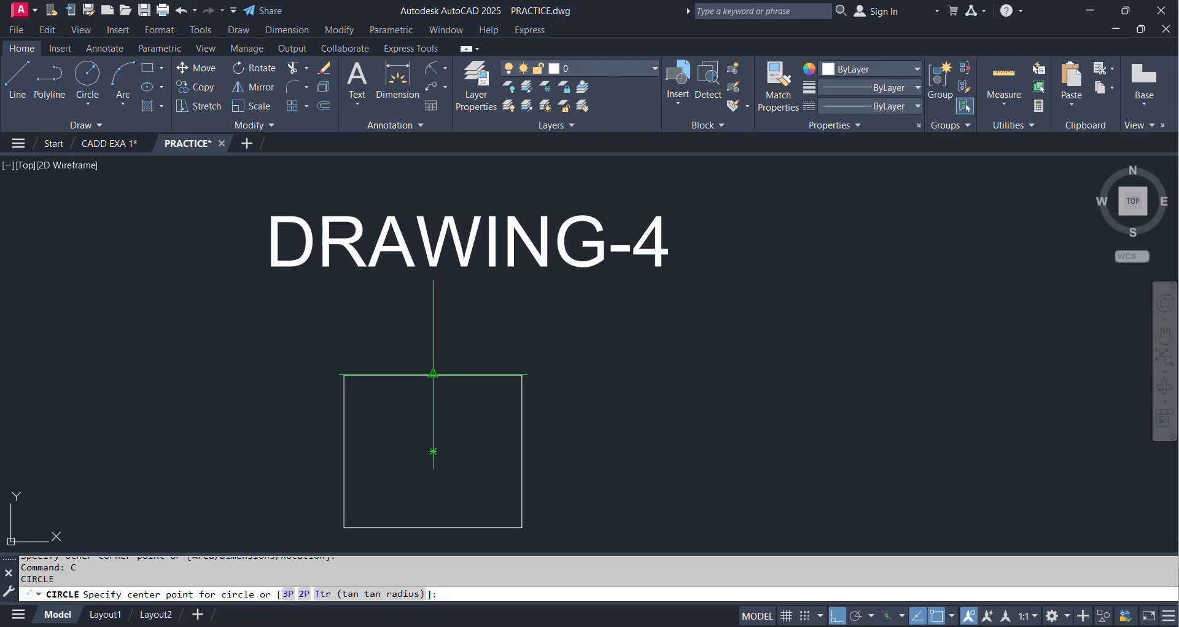
click(433, 374)
scroll(399, 426, down, 2)
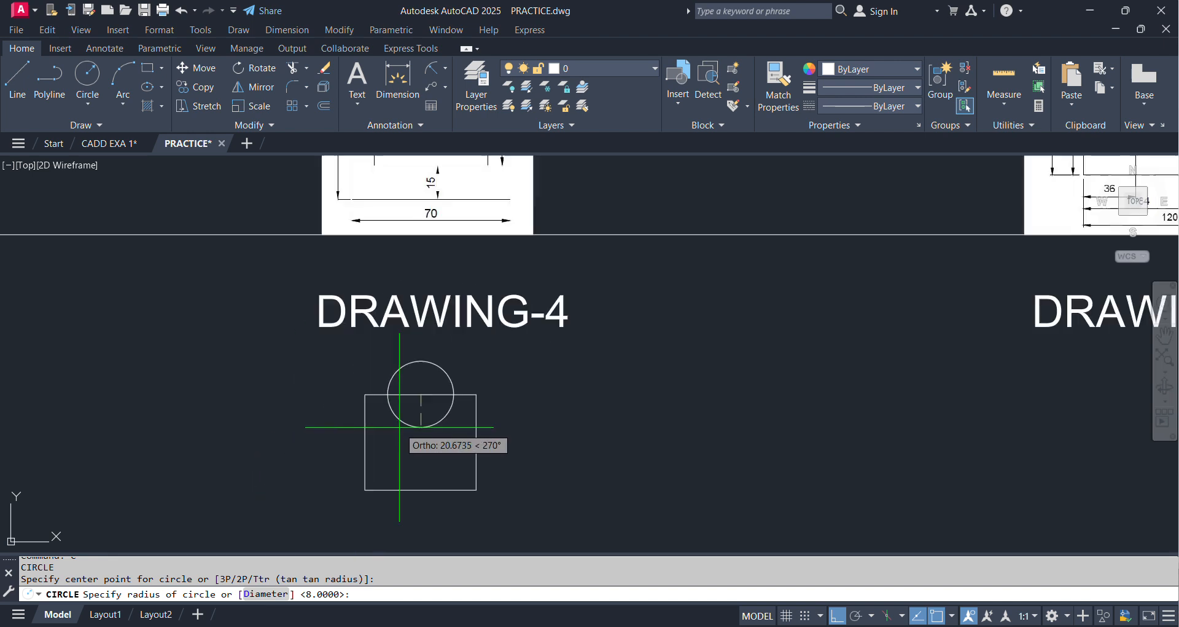
middle_drag(474, 328, 440, 522)
middle_drag(444, 352, 494, 208)
middle_drag(456, 465, 474, 386)
scroll(473, 385, up, 2)
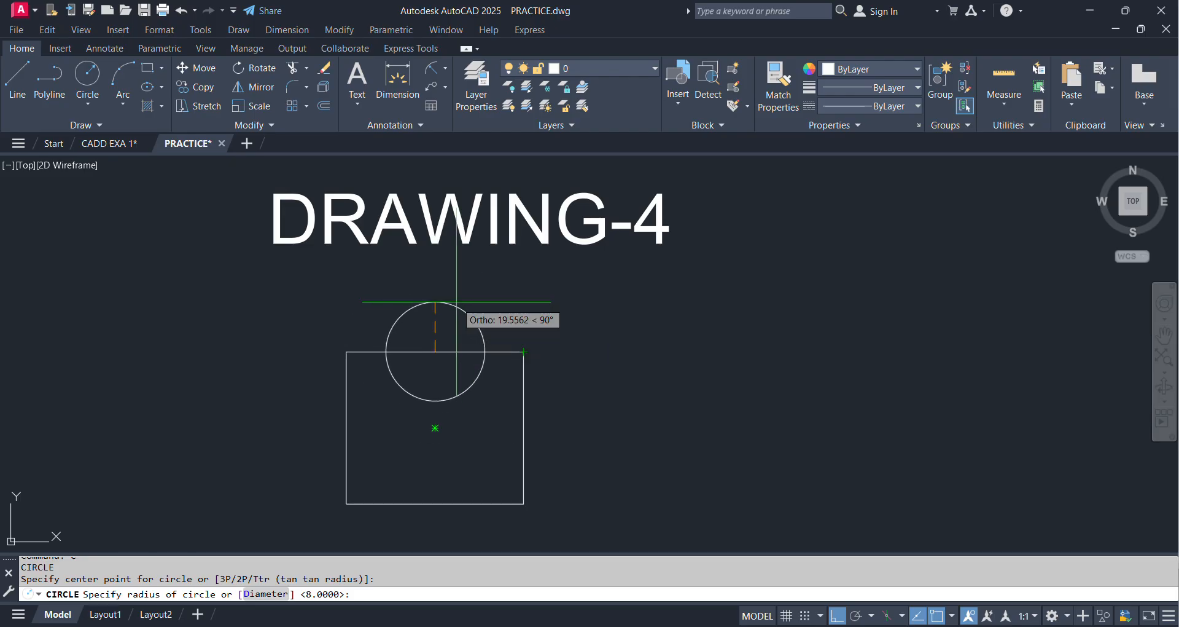
text(35)
key(Return)
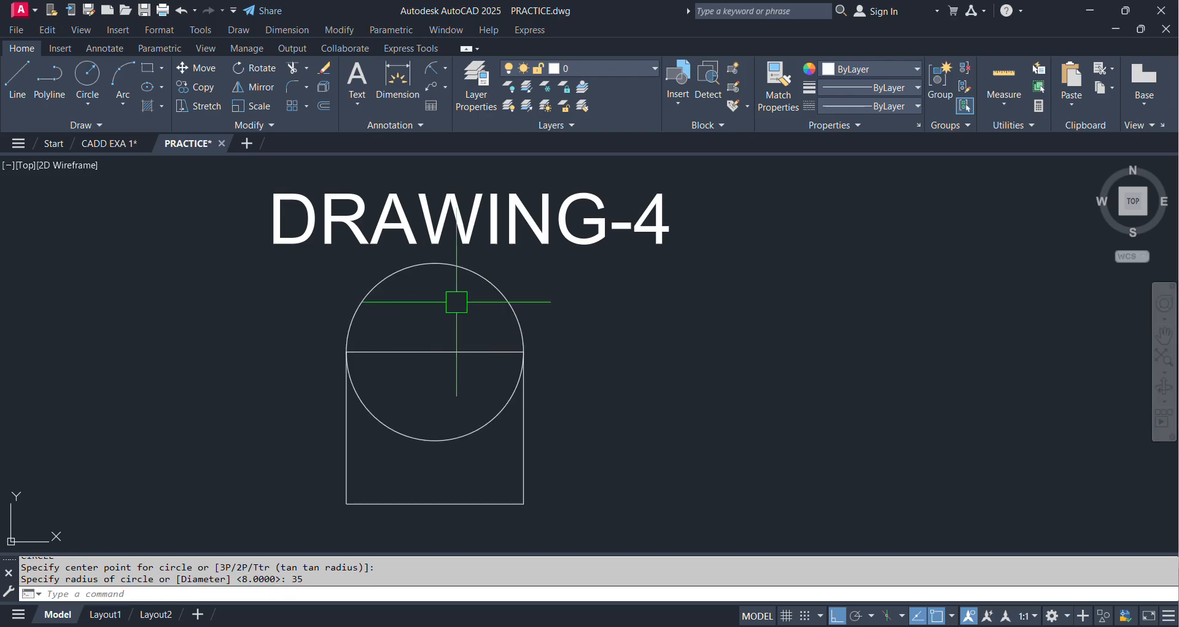
Trim away the lower half of the radius 35 circle inside the rectangle, leaving the rounded top
scroll(457, 302, down, 3)
middle_drag(456, 336, 455, 435)
scroll(412, 456, up, 2)
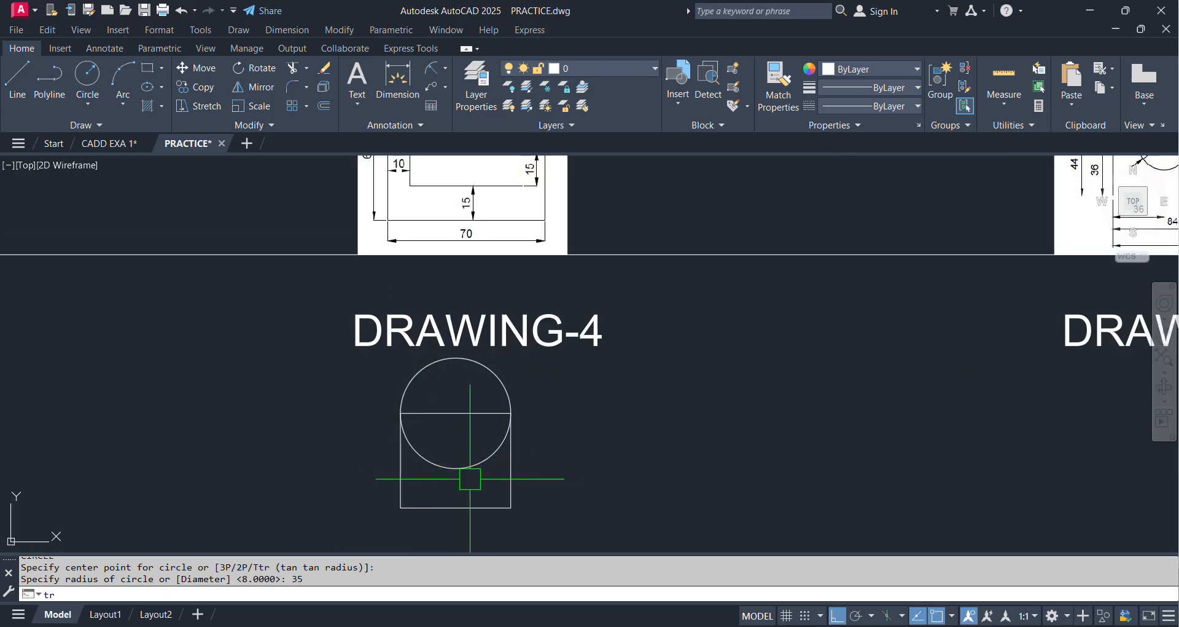
key(Return)
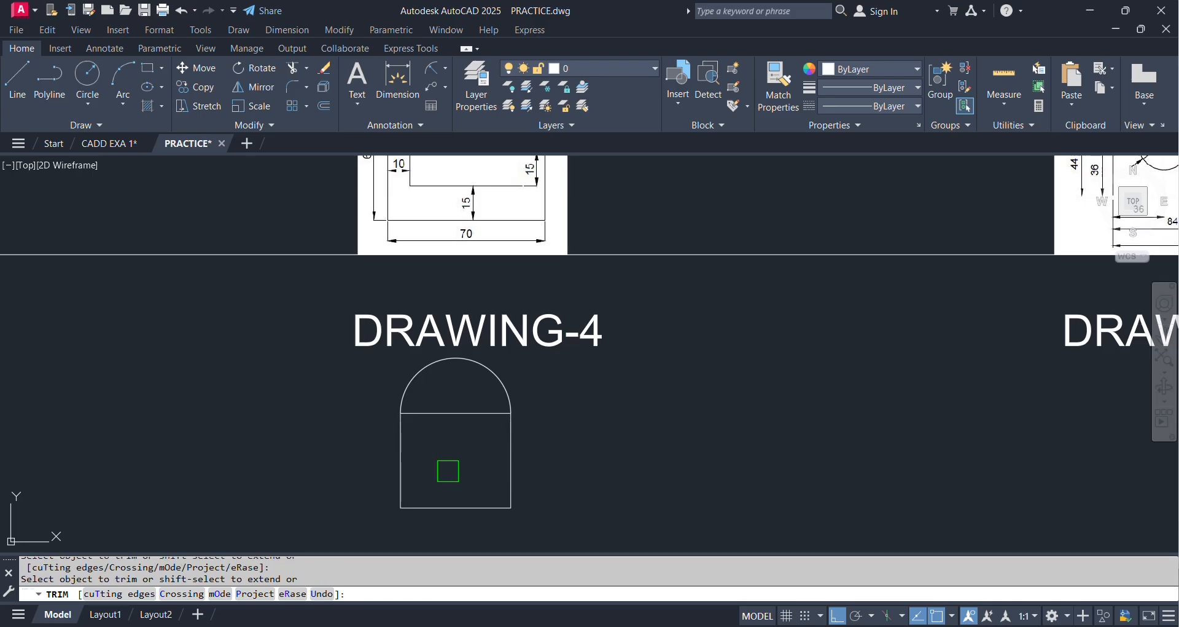
key(Escape)
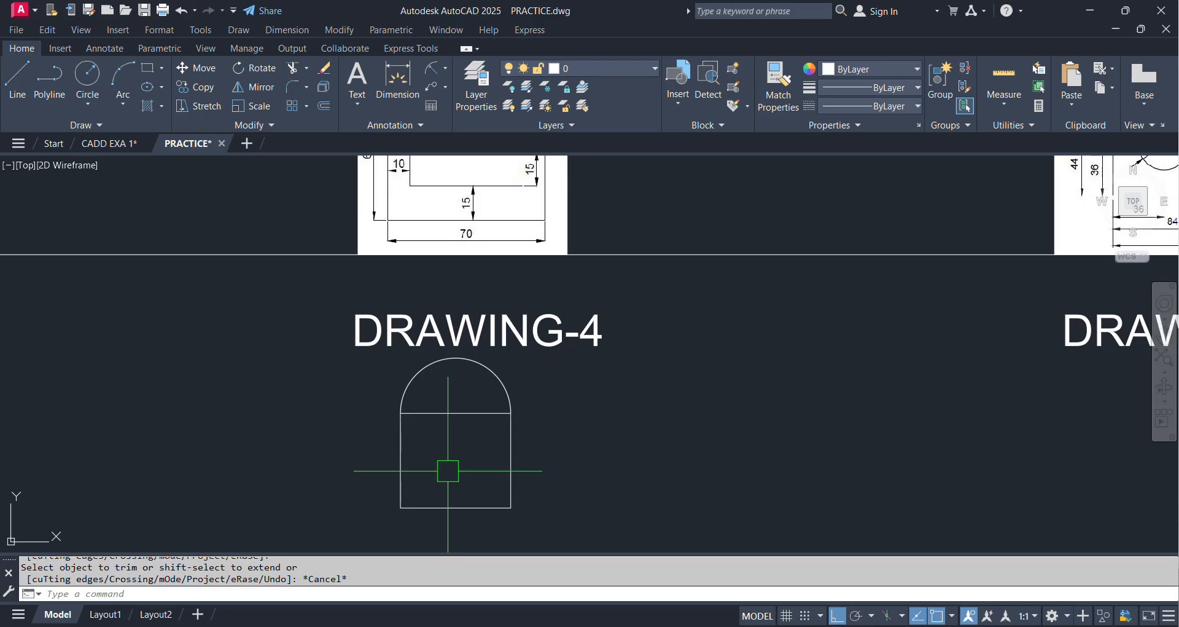
Draw a circle with radius 20 centred on the midpoint of the line beneath the rounded top
middle_drag(516, 244, 486, 506)
scroll(418, 341, up, 3)
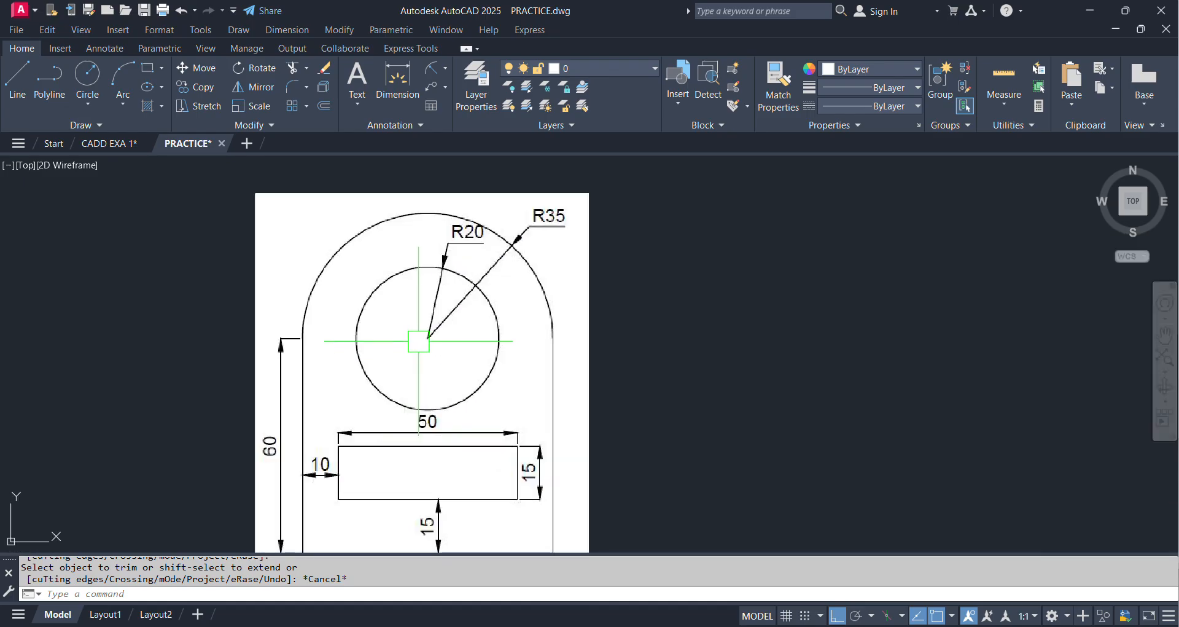
scroll(418, 341, down, 3)
middle_drag(431, 521, 467, 227)
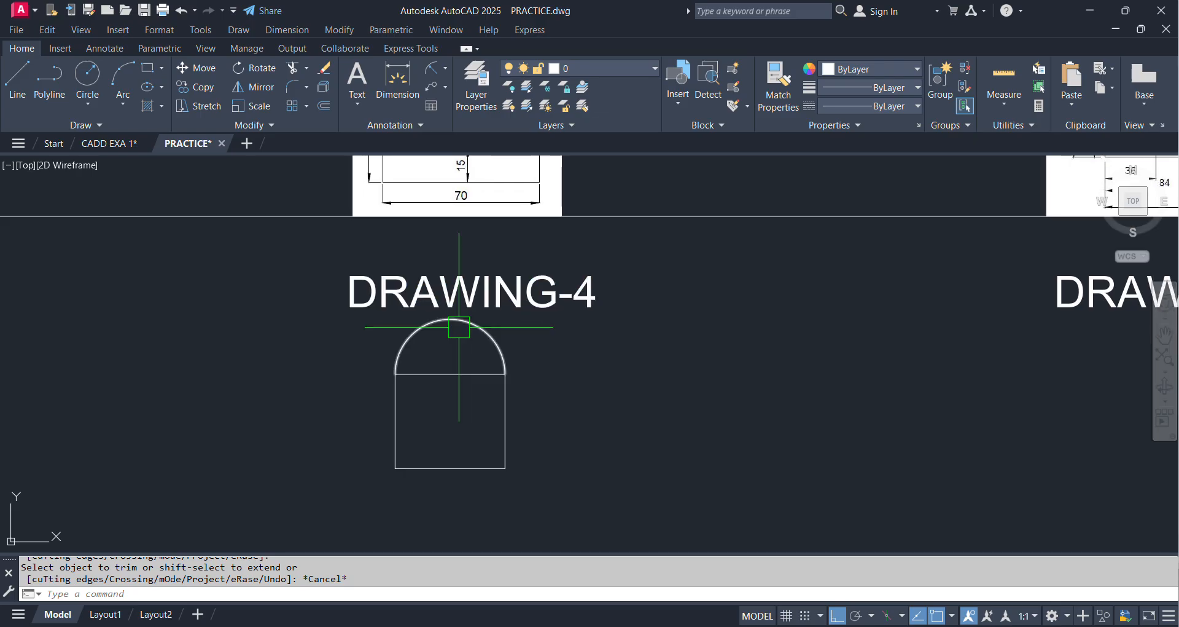
text(c)
key(Return)
scroll(470, 361, up, 4)
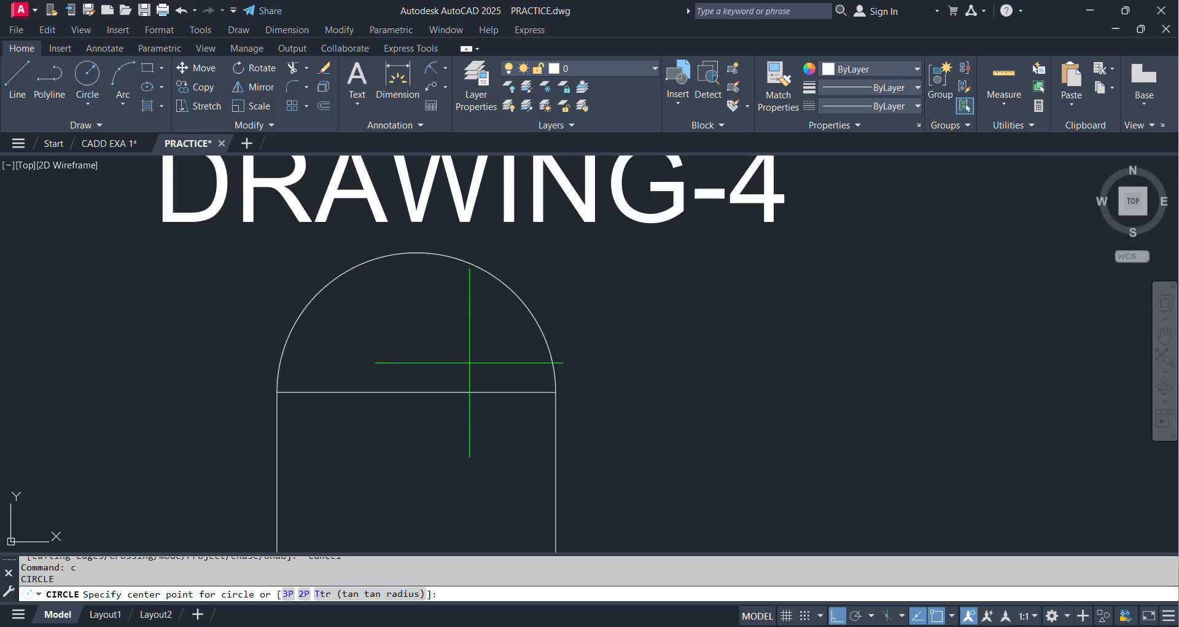
click(417, 391)
text(2)
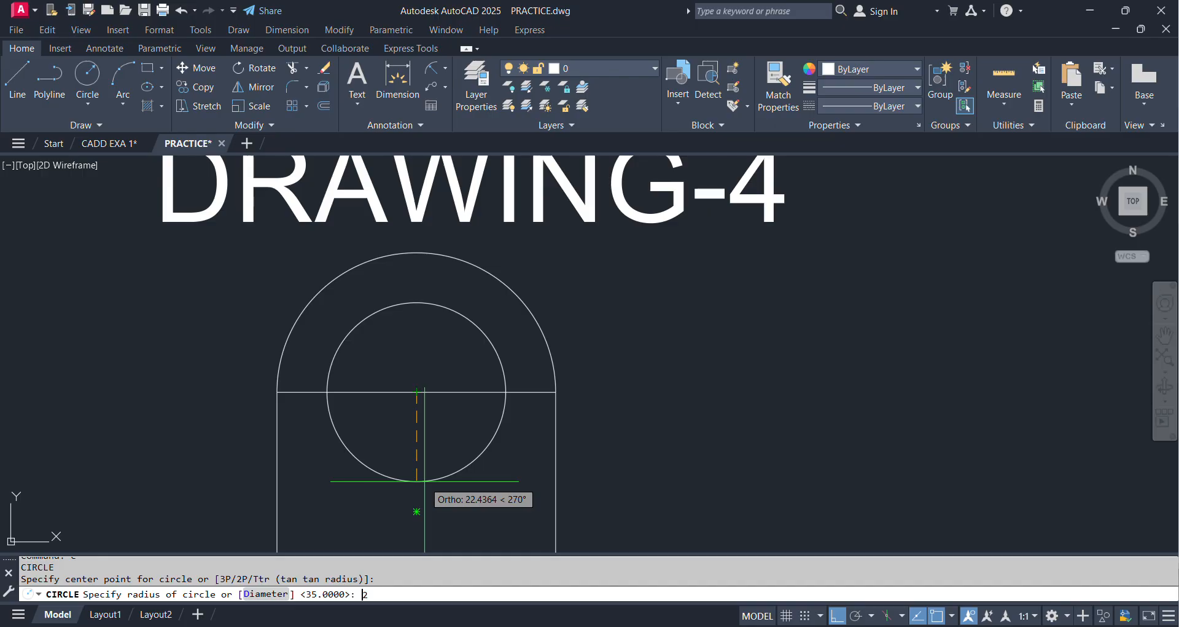
text(0)
key(Return)
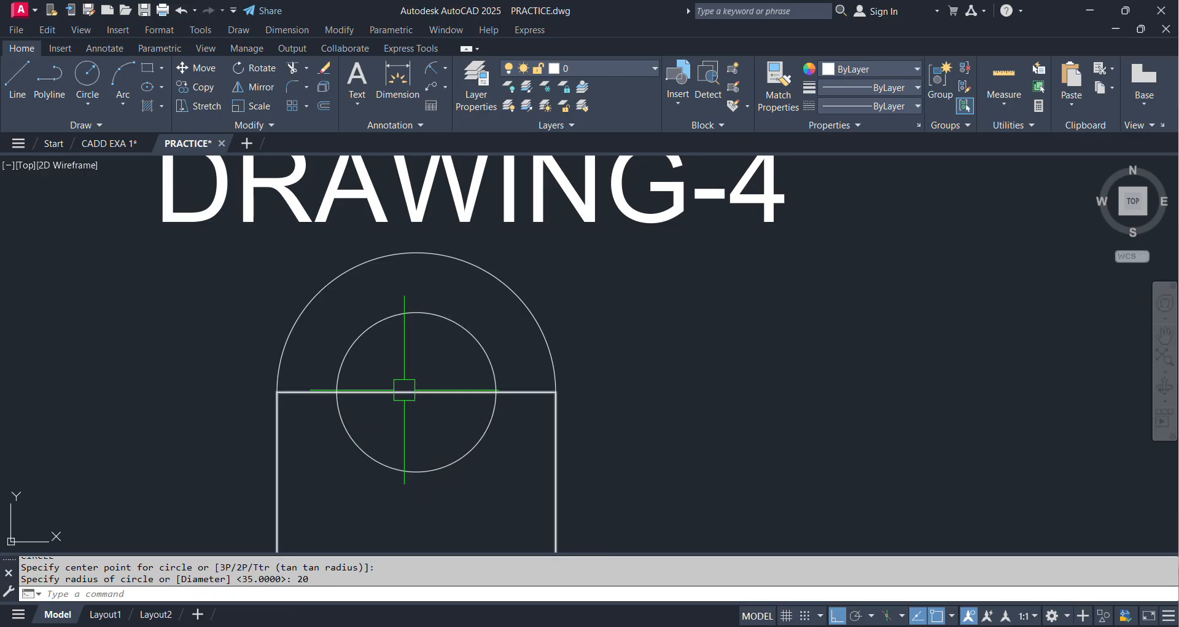
Trim the horizontal line between the arc's ends, removing the parts inside and on both sides of the inner circle
text(tr)
key(Return)
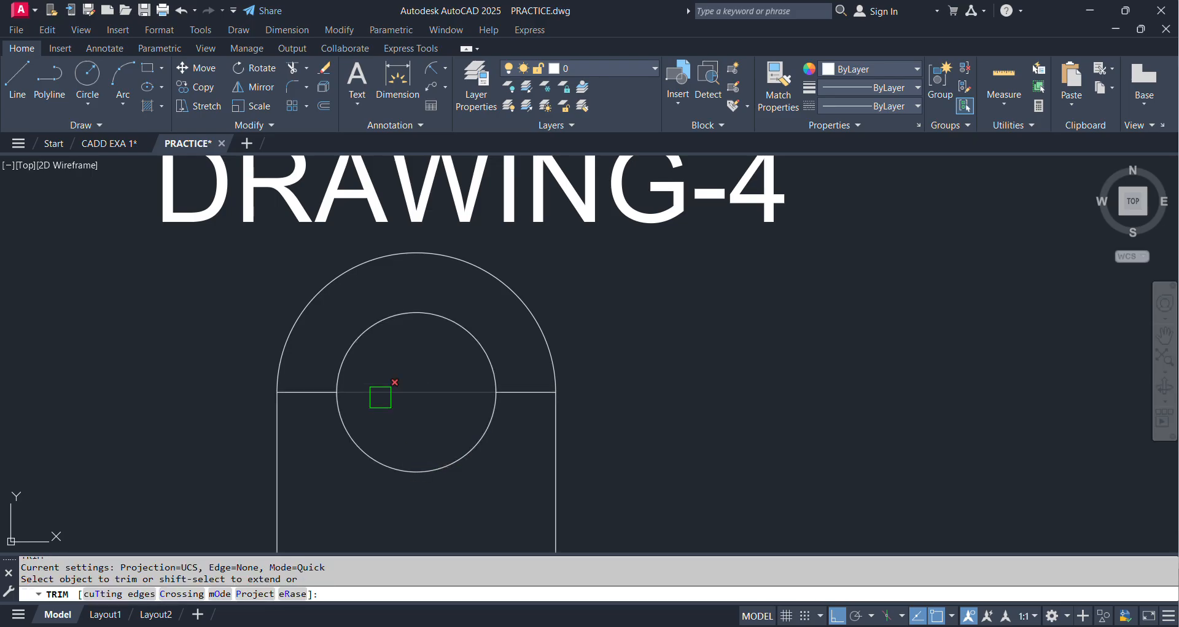
click(302, 394)
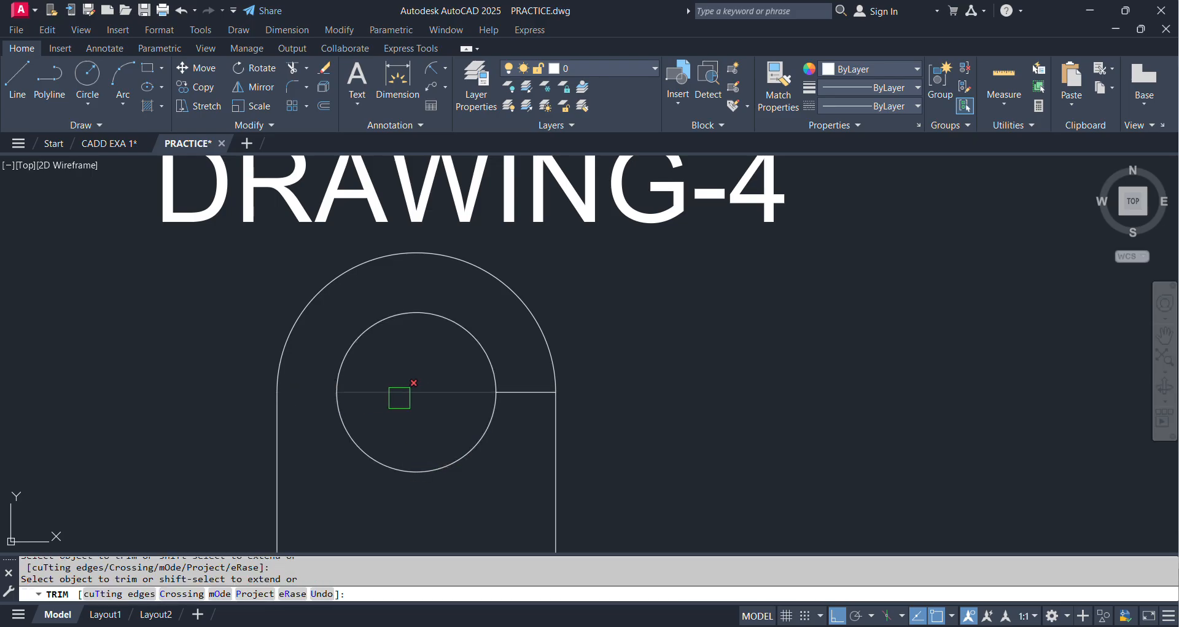
click(532, 391)
key(Escape)
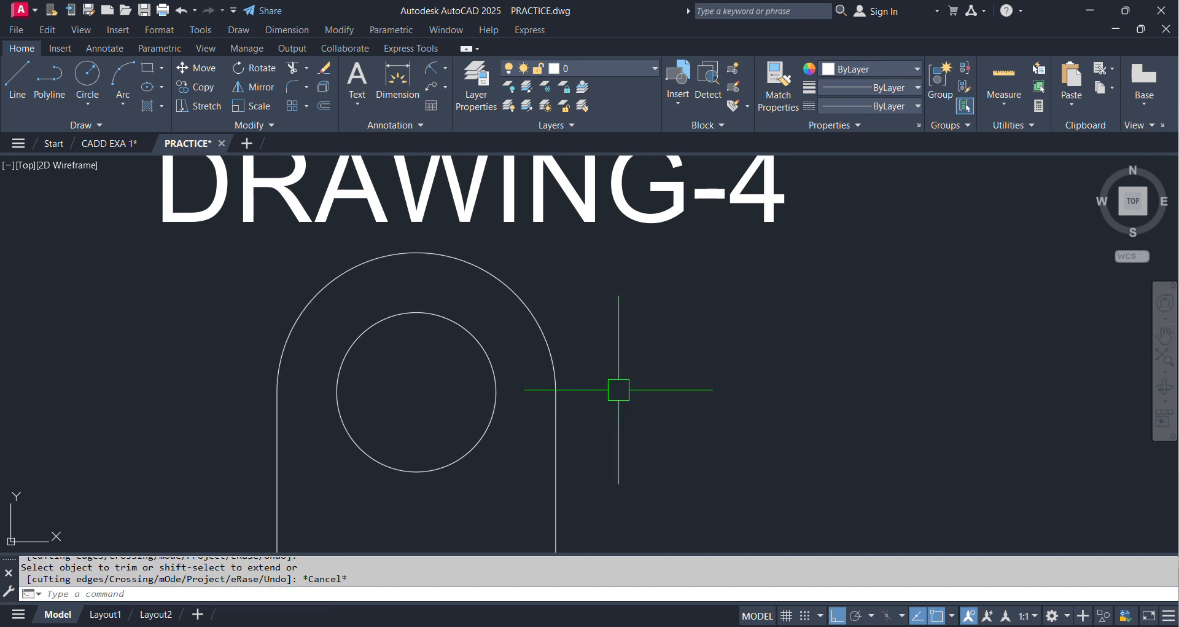
Examine the DRAWING-4 reference picture for the inner rectangle's size and its distances from the plate's side and lower edges
scroll(618, 390, down, 5)
scroll(618, 390, down, 2)
scroll(622, 263, up, 3)
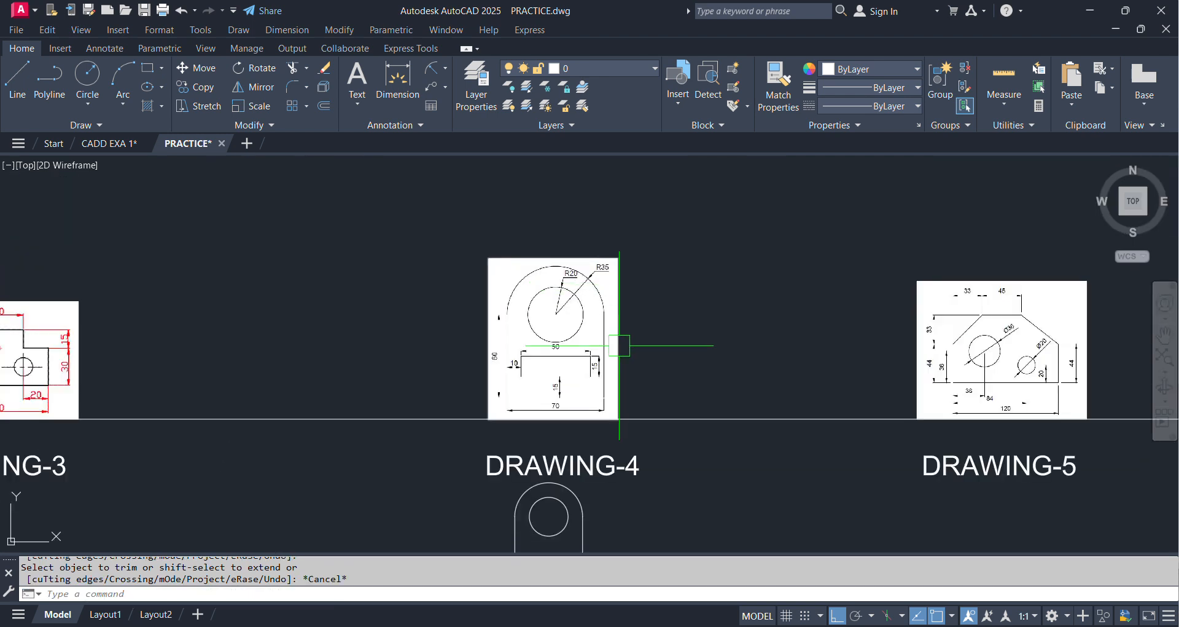
scroll(613, 335, up, 4)
mouse_move(614, 328)
middle_down()
mouse_move(614, 278)
mouse_move(615, 374)
middle_up()
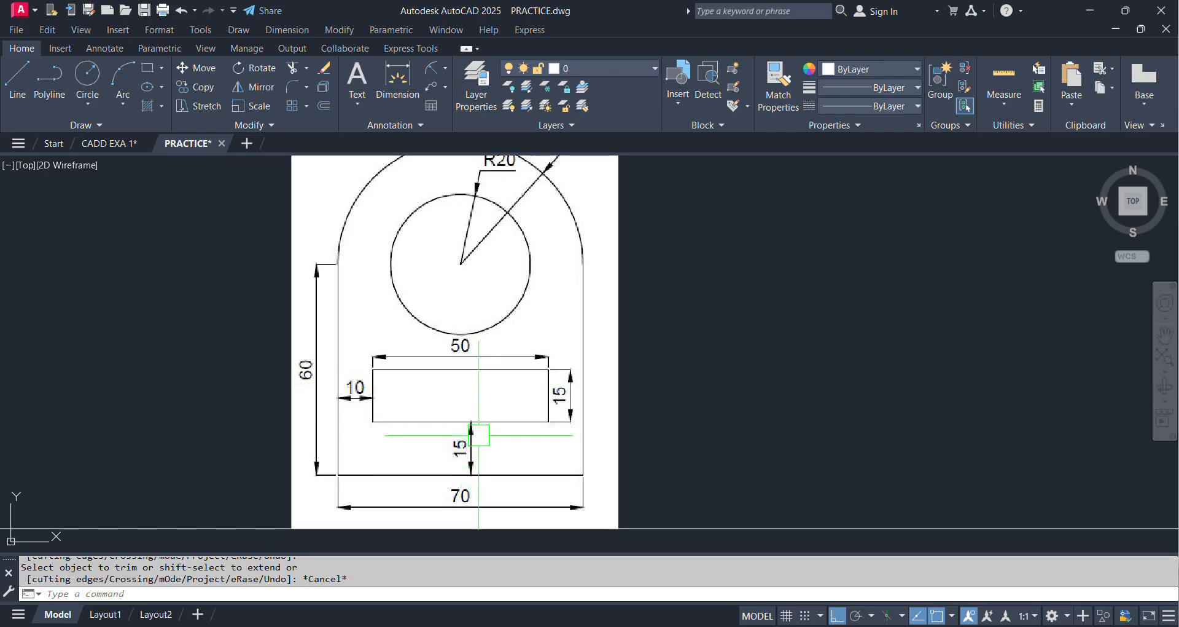
middle_drag(486, 435, 512, 432)
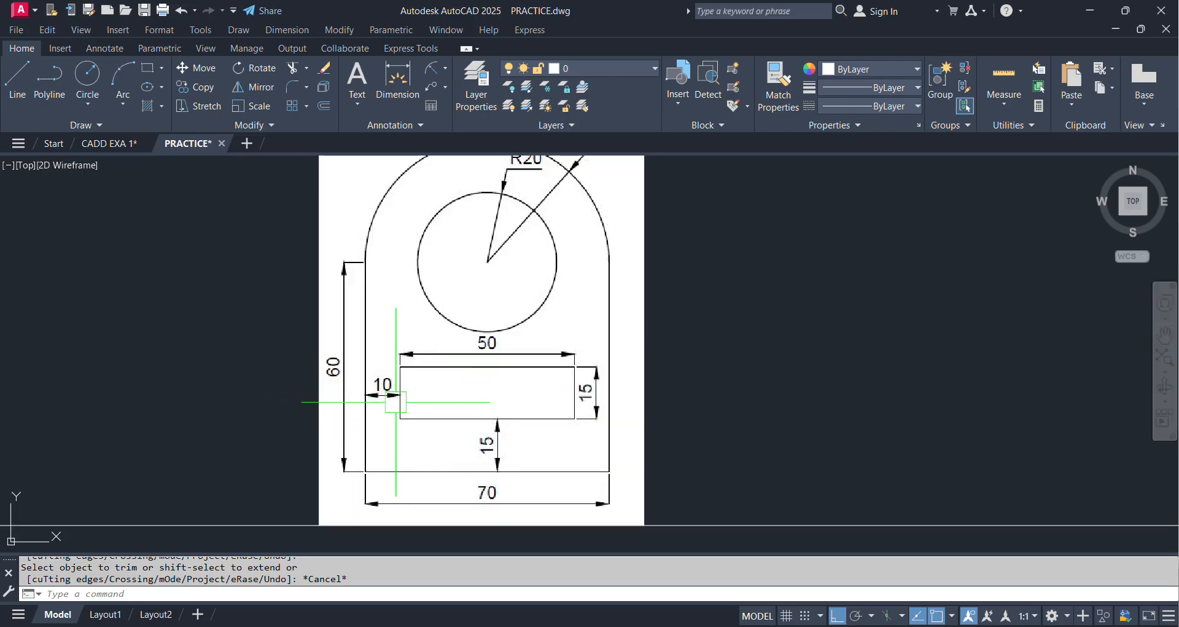
scroll(396, 402, up, 2)
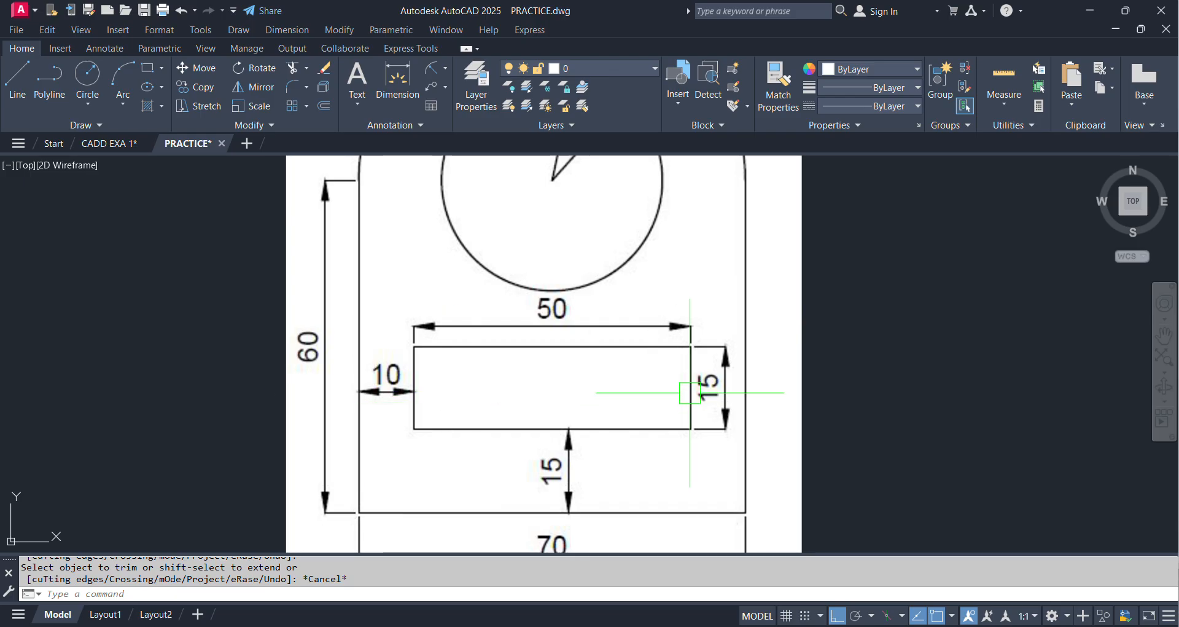
scroll(643, 407, down, 2)
middle_drag(632, 450, 545, 416)
middle_drag(544, 469, 547, 316)
middle_drag(495, 485, 527, 284)
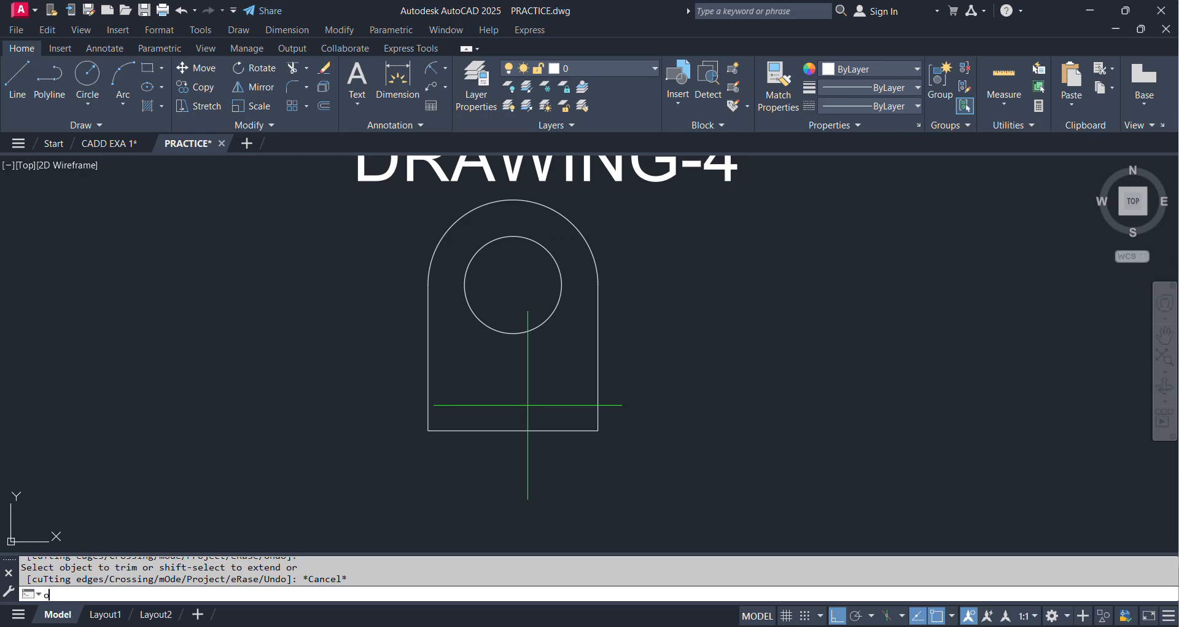
key(Return)
text(15)
key(Return)
scroll(528, 404, up, 2)
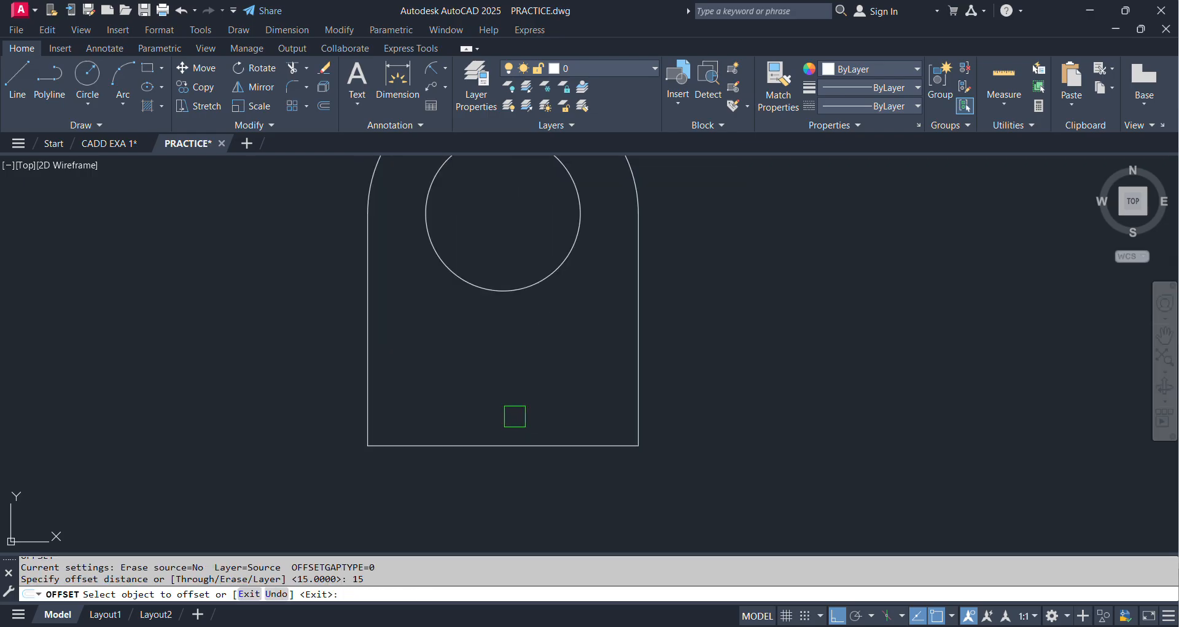
click(494, 445)
key(Escape)
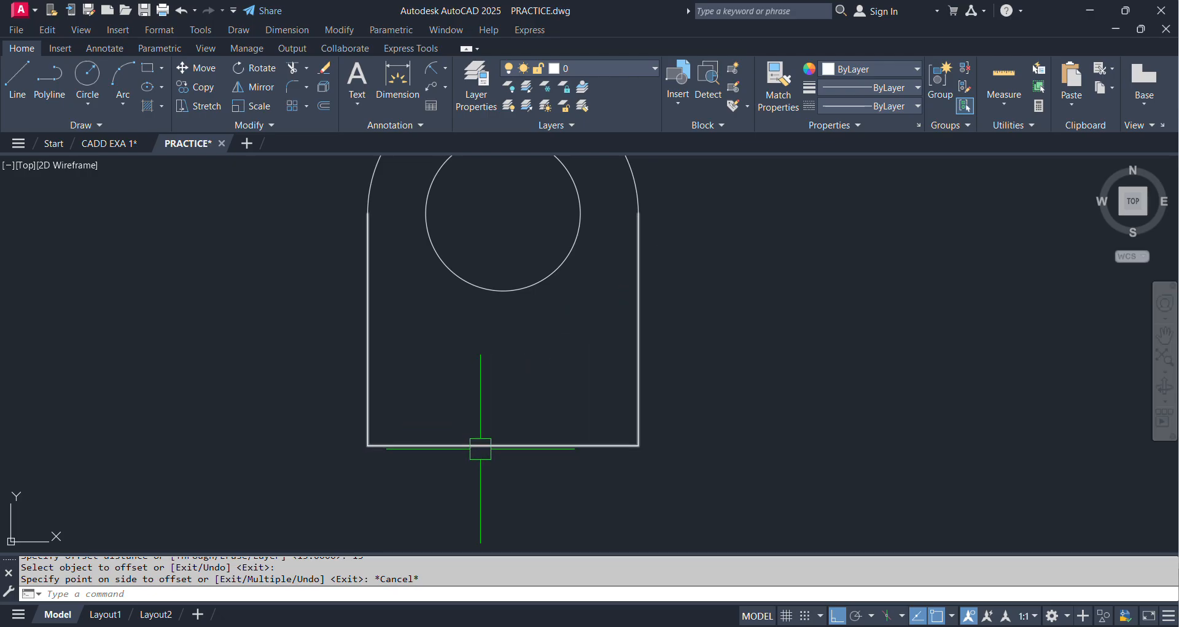
text(o)
key(Return)
text(15)
key(Return)
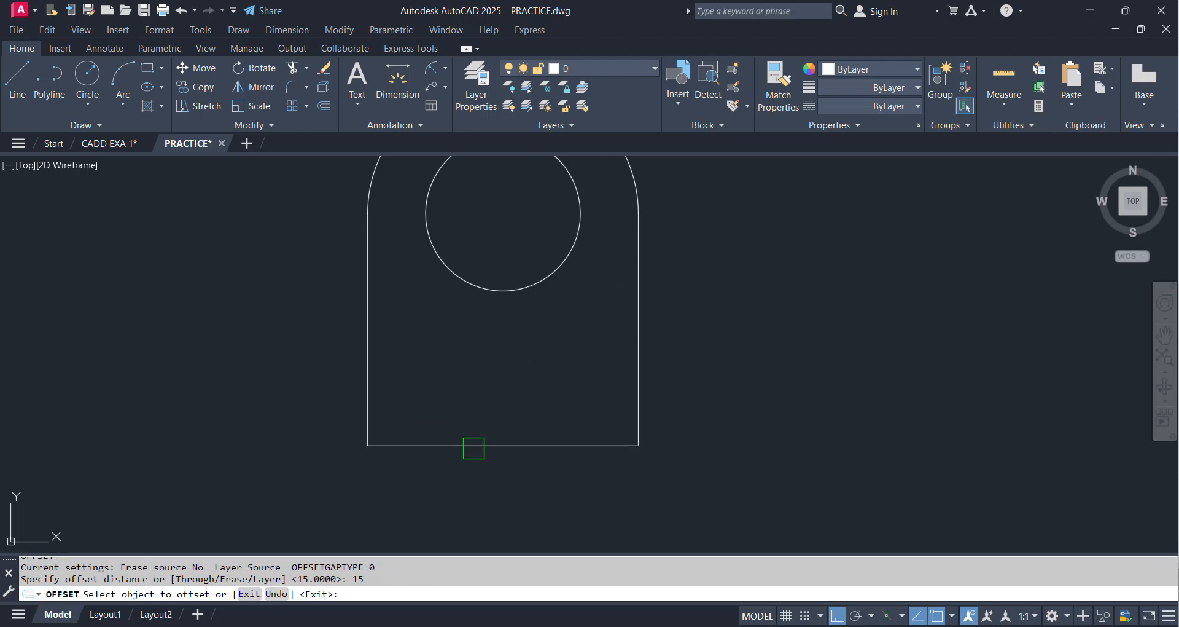
click(469, 446)
key(Escape)
key(Escape)
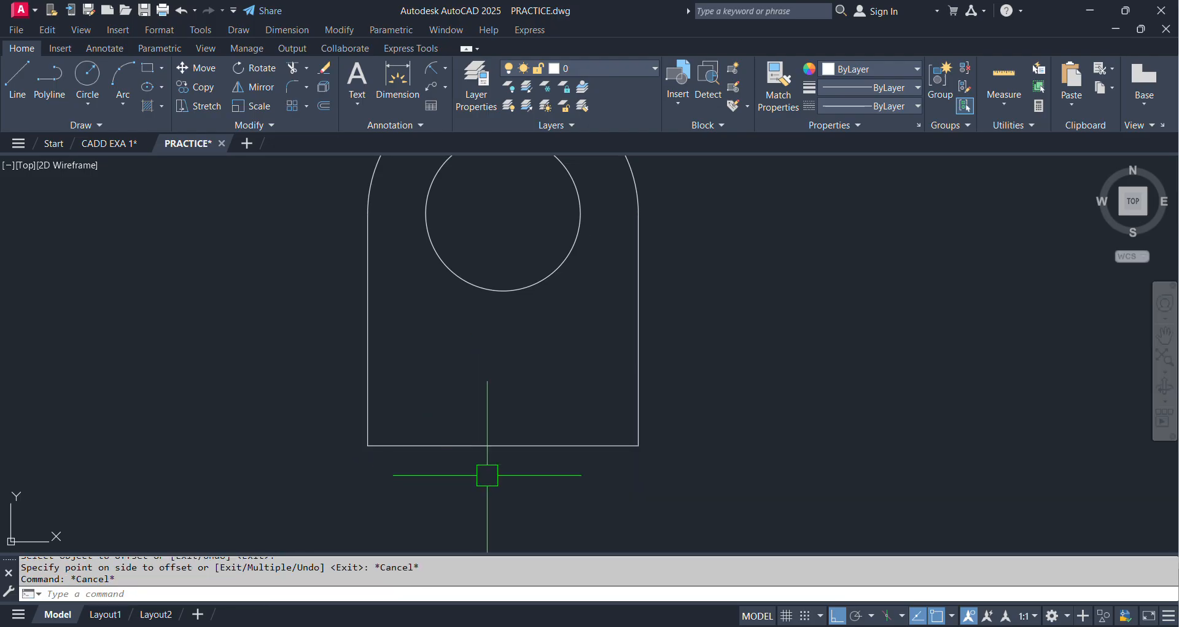
Explode the plate's straight-sided outline into separate lines
text(x)
key(Return)
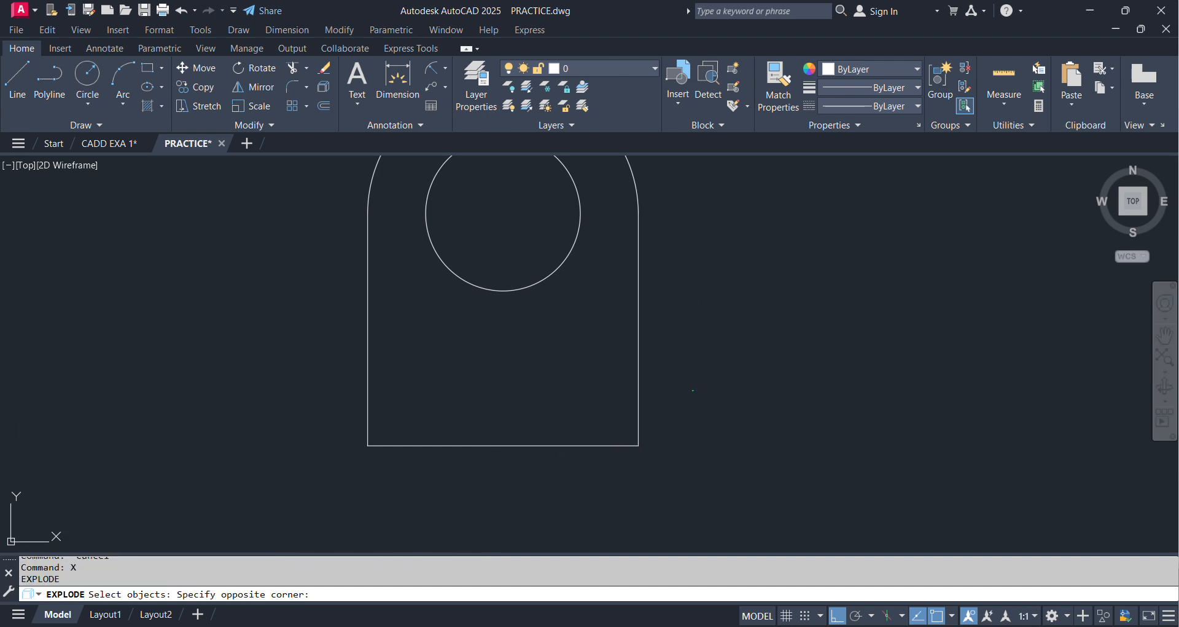
click(304, 483)
key(Return)
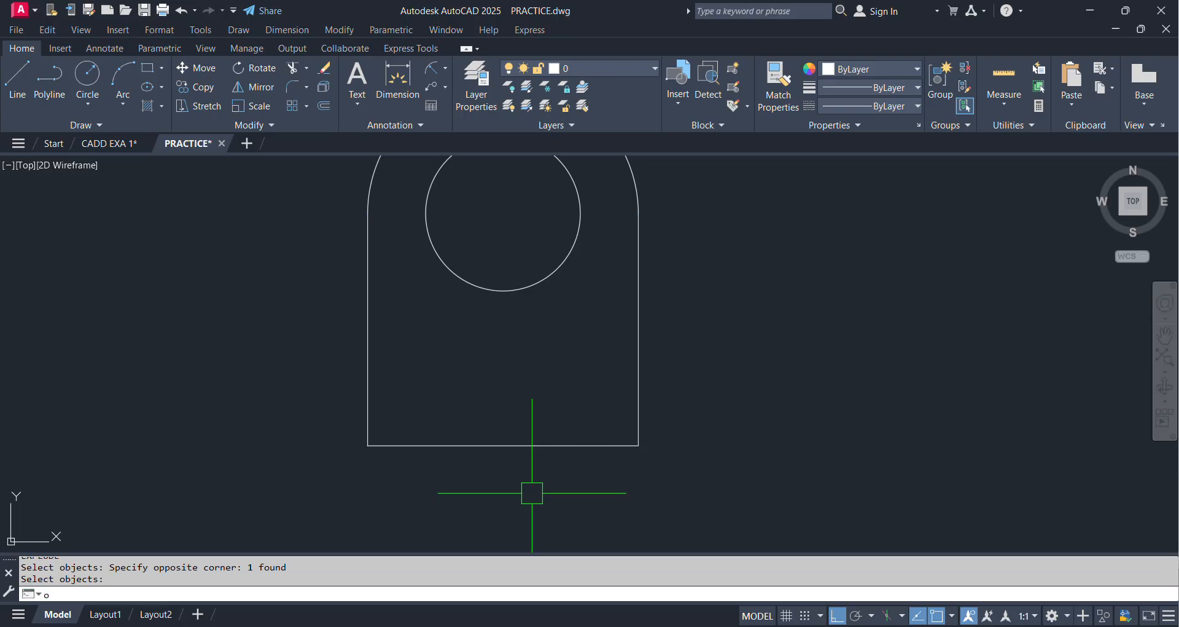
Offset the plate's lower edge 15 upward into the plate
text(o)
key(Return)
text(15)
key(Return)
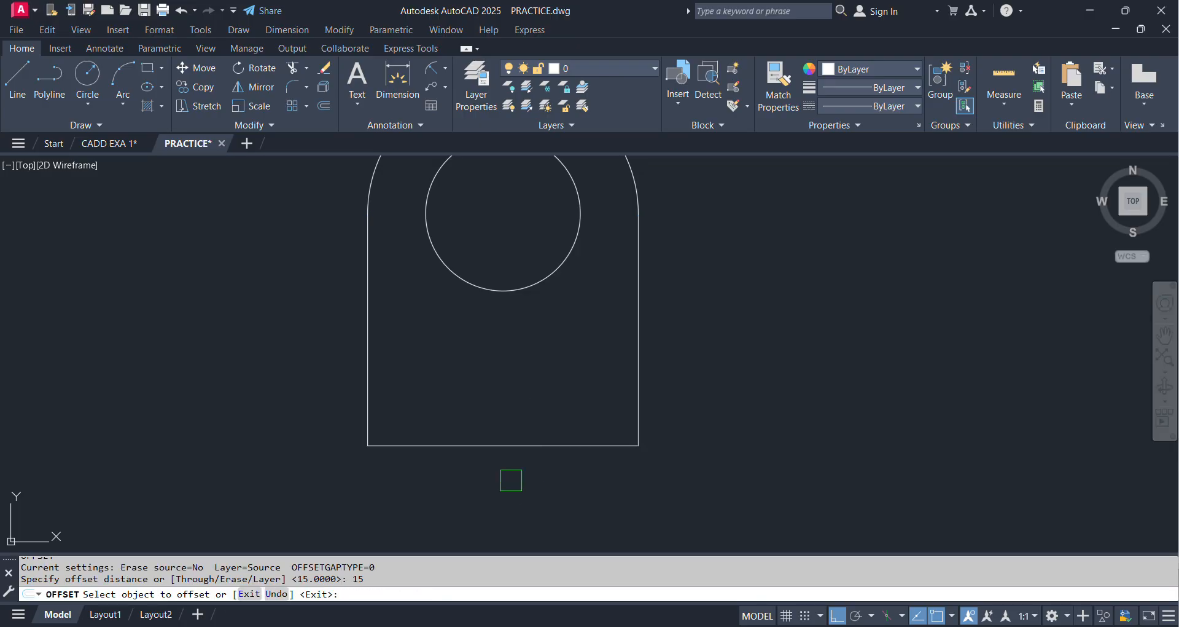
click(484, 445)
click(493, 408)
Offset the plate's left and right straight edges inward by 15
scroll(493, 408, down, 5)
scroll(498, 332, up, 4)
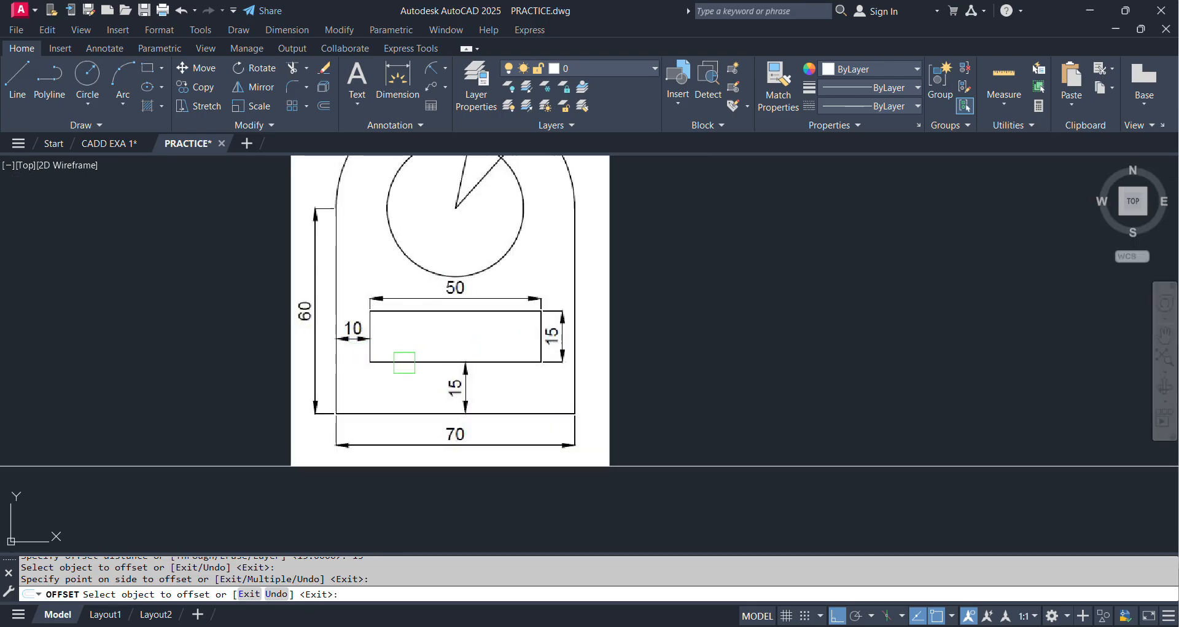
middle_drag(405, 362, 419, 442)
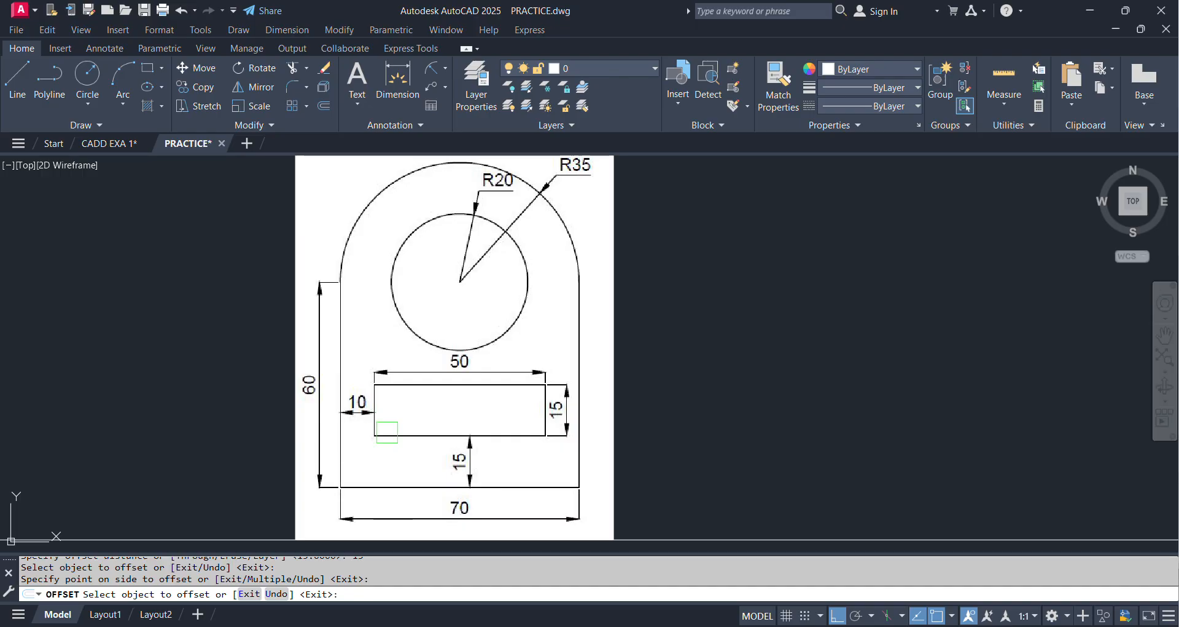
middle_drag(467, 498, 490, 154)
click(479, 266)
mouse_move(446, 482)
middle_down()
mouse_move(478, 318)
mouse_move(492, 403)
middle_up()
scroll(451, 369, up, 2)
click(388, 343)
click(468, 348)
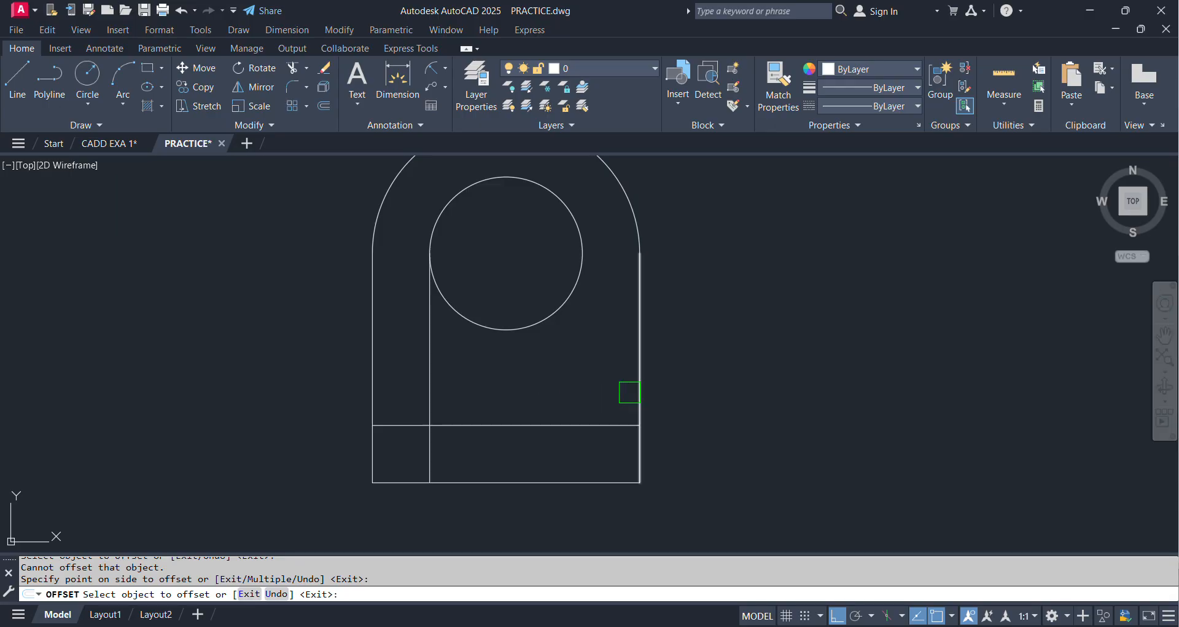
click(638, 392)
click(558, 400)
Examine the DRAWING-4 reference picture for the inner rectangle's width, height and distances from the plate's side and lower edges
scroll(558, 400, down, 3)
middle_drag(540, 369, 499, 480)
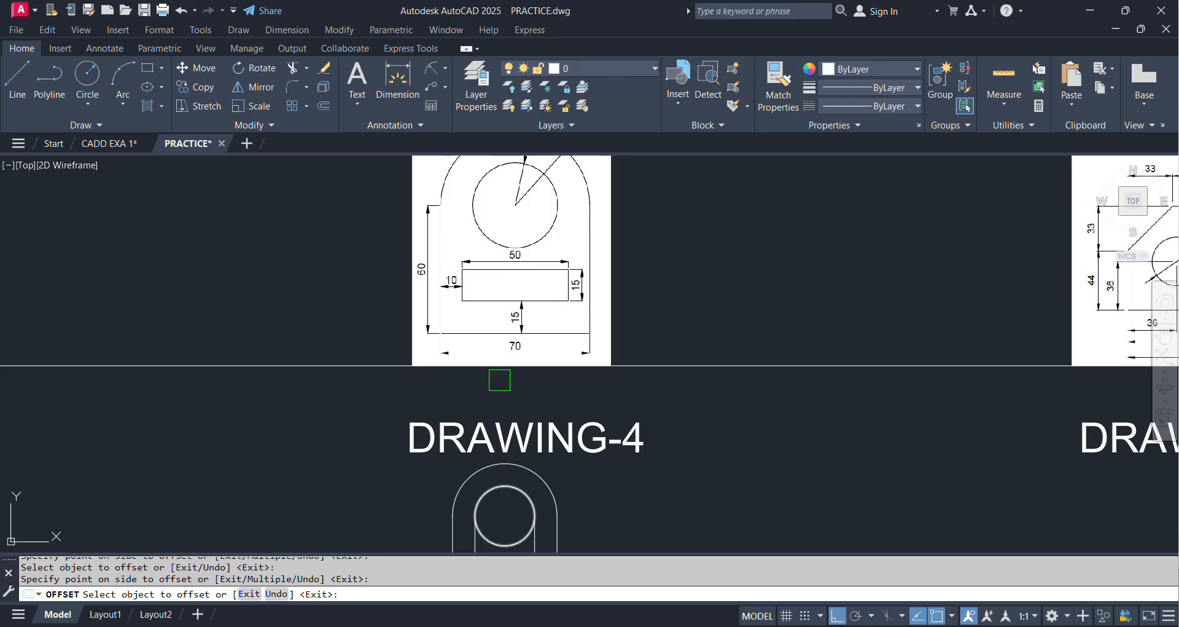
scroll(473, 311, up, 2)
middle_drag(473, 311, 451, 371)
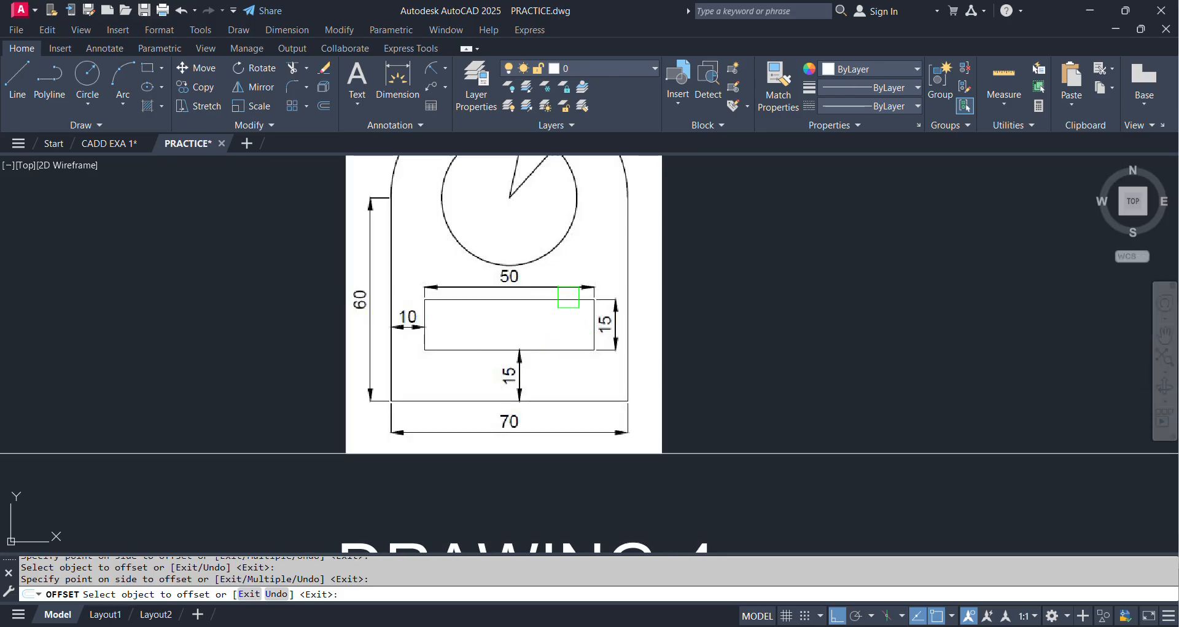
scroll(568, 312, down, 2)
middle_drag(551, 491, 527, 333)
scroll(524, 424, up, 2)
middle_drag(524, 425, 524, 395)
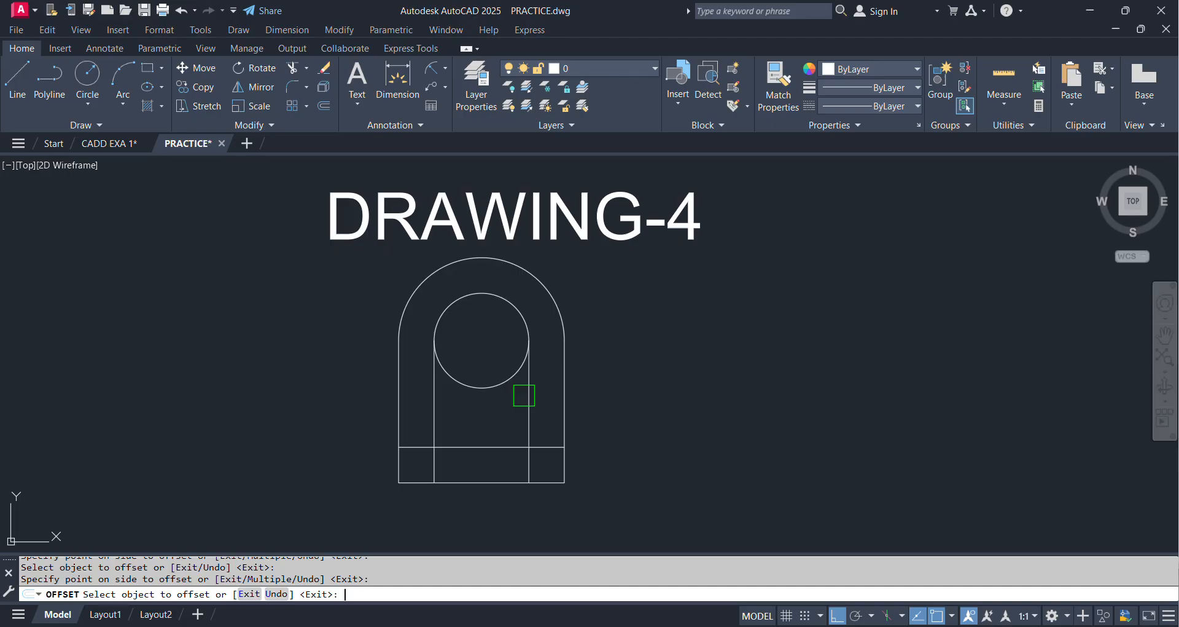
Offset the horizontal line above the plate's lower edge upward by 15 for the rectangle's upper side
key(Return)
key(Return)
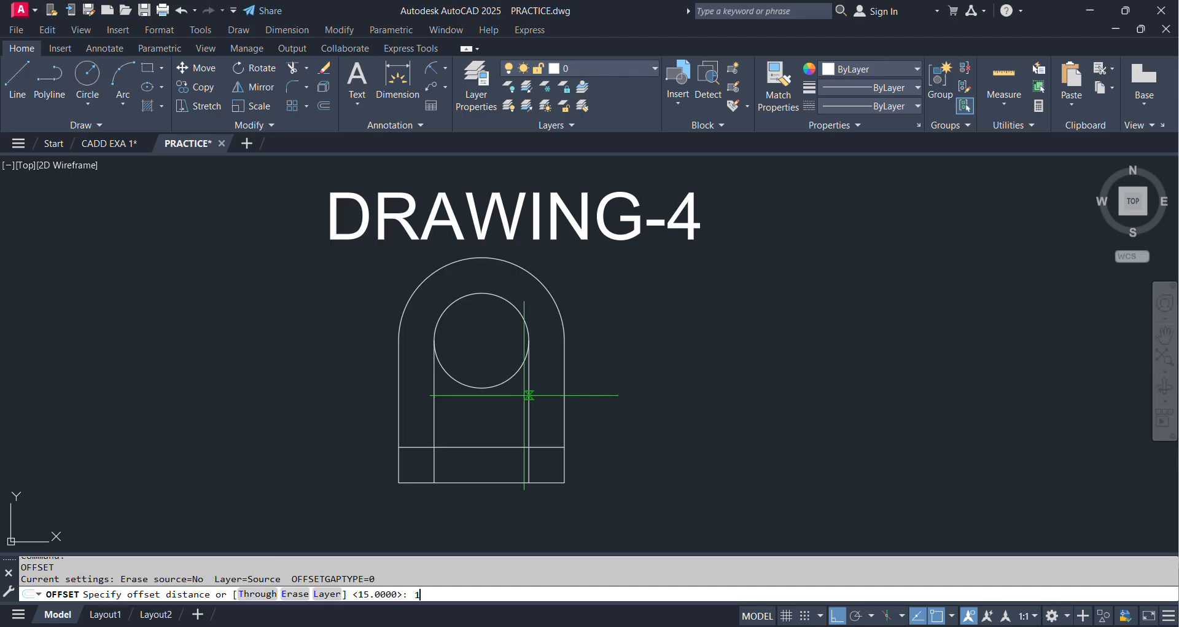
text(15)
key(Return)
scroll(482, 443, up, 2)
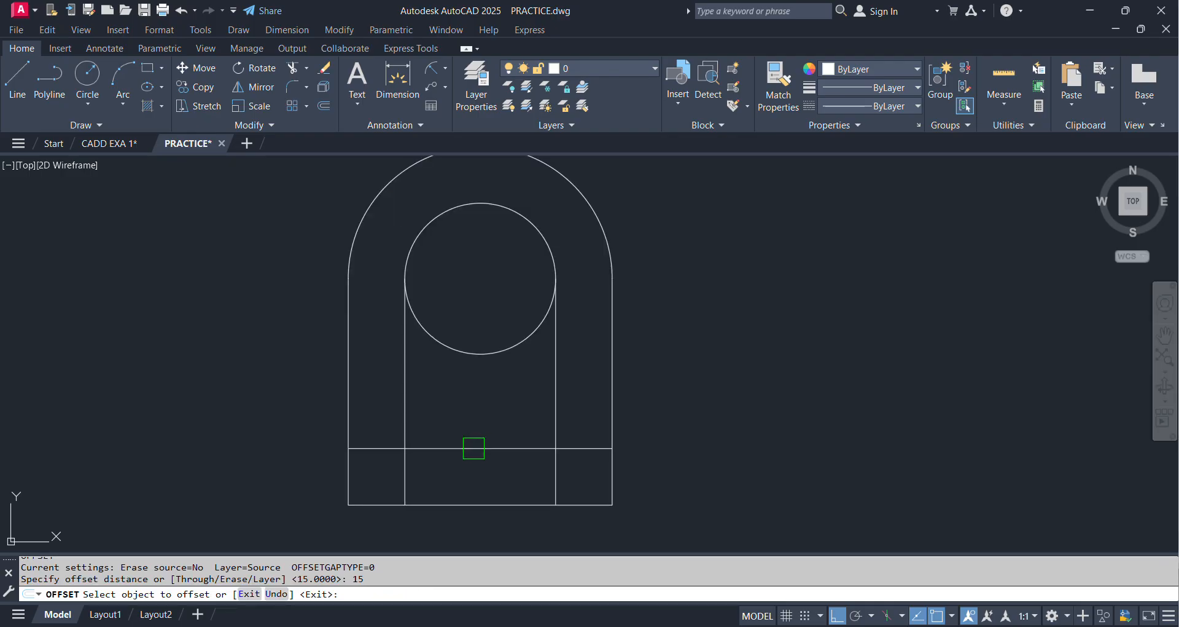
click(480, 448)
click(472, 399)
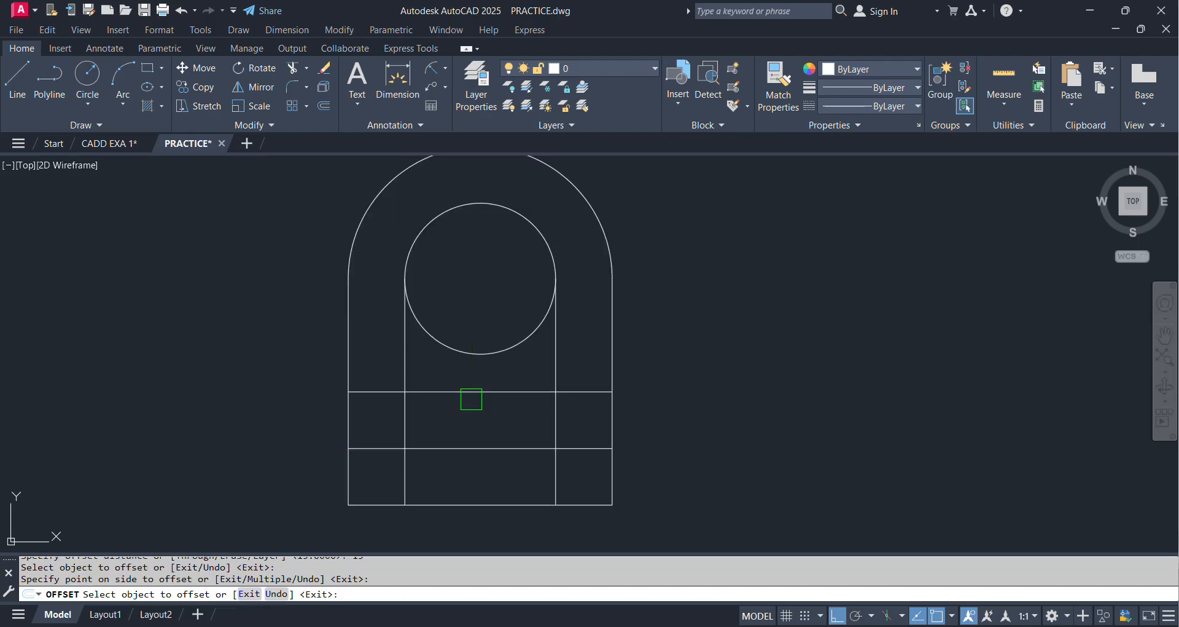
key(Escape)
key(Escape)
Replace the left inner vertical line with a copy of the plate's left edge offset 10 inward
click(405, 374)
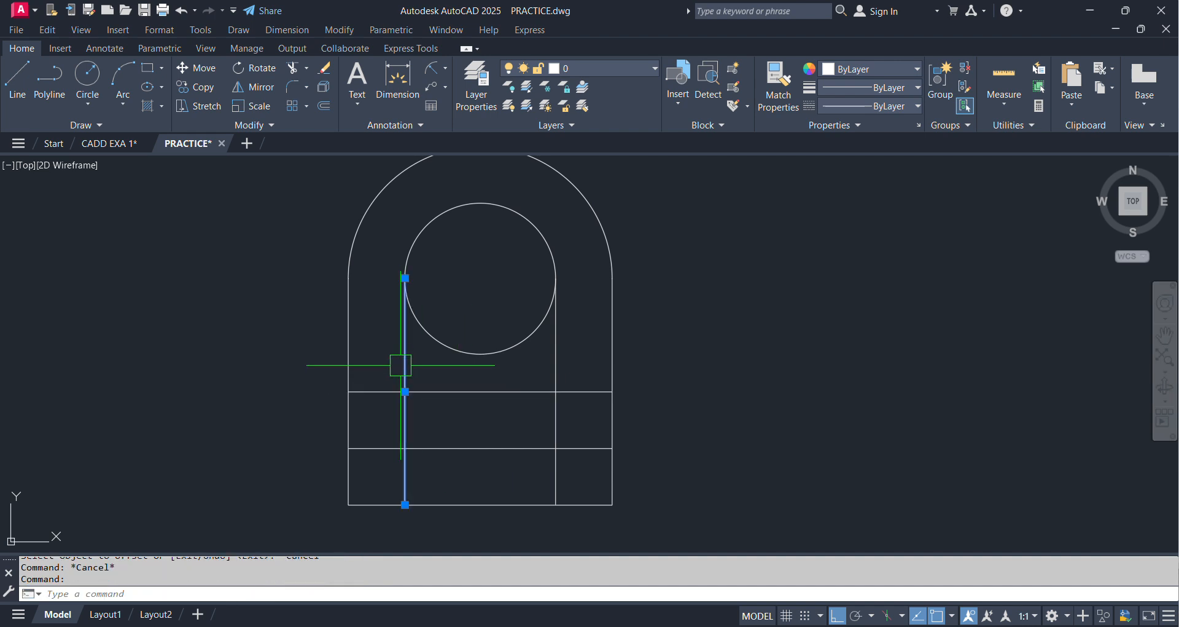
key(Delete)
key(Return)
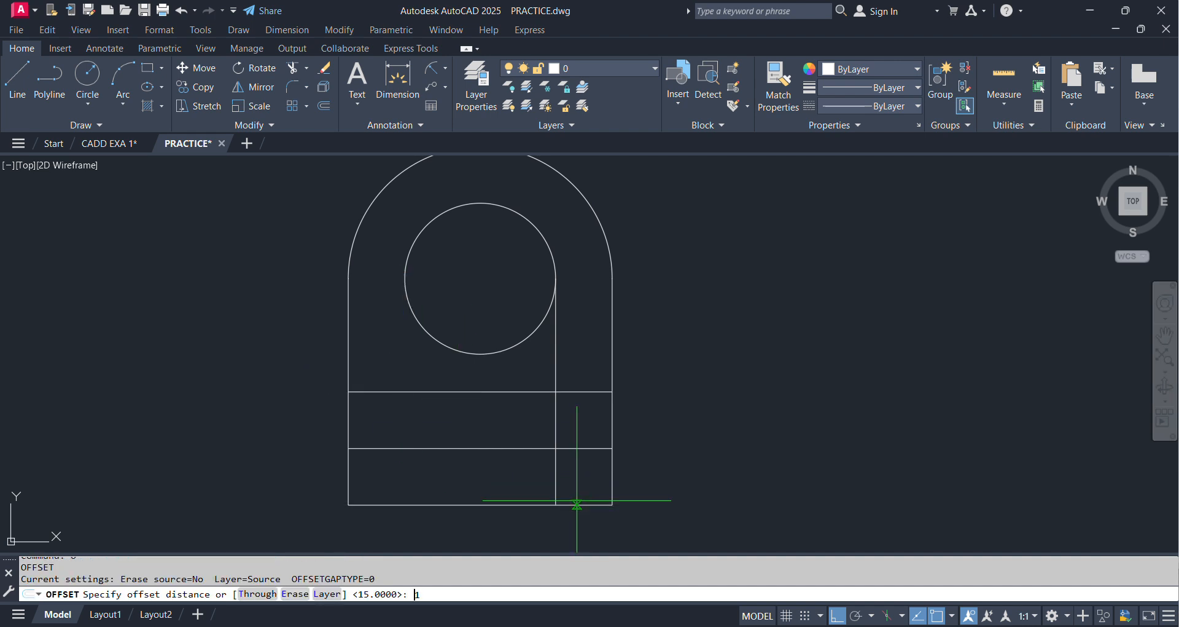
key(Return)
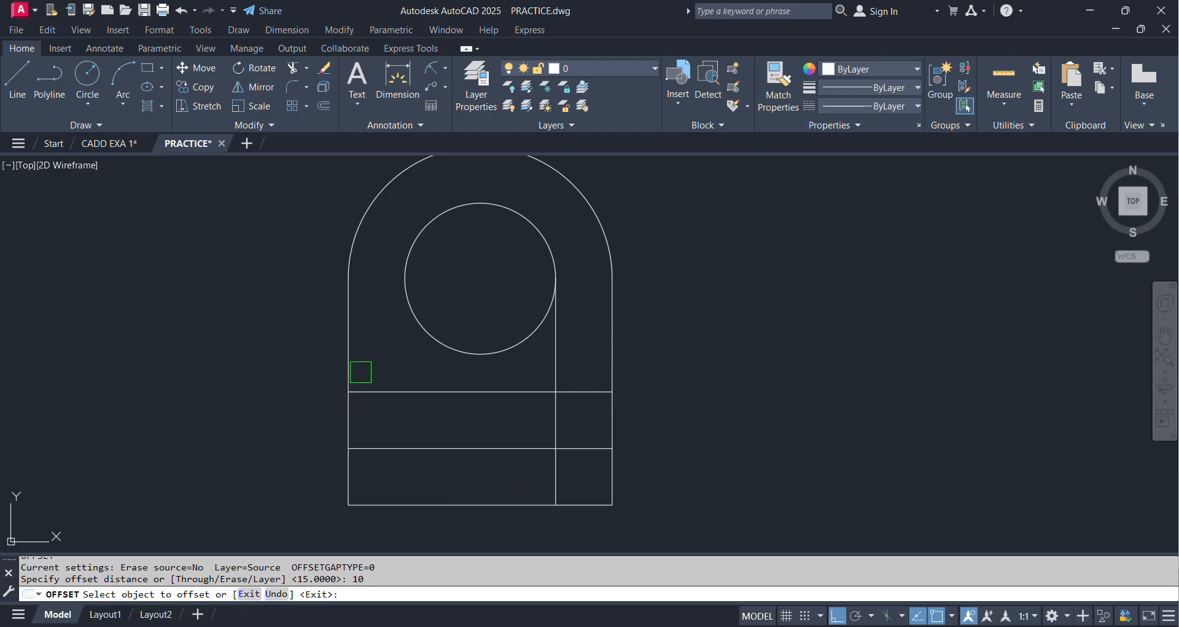
click(347, 366)
click(395, 372)
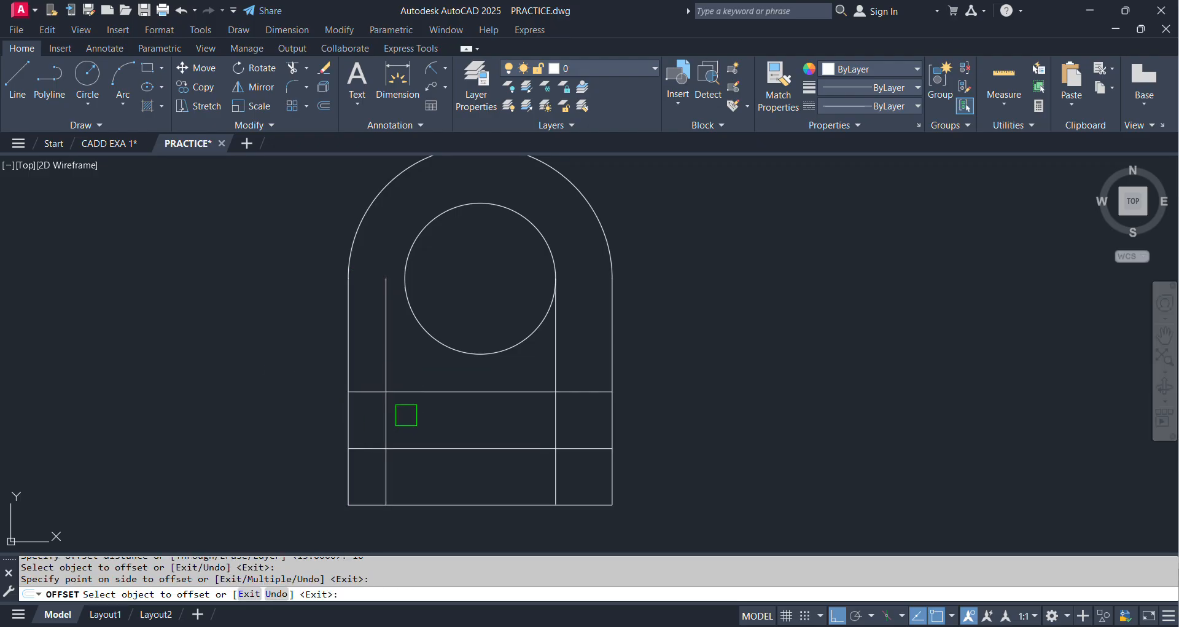
Offset the plate's right edge 10 inward and delete the old right inner vertical line
click(615, 420)
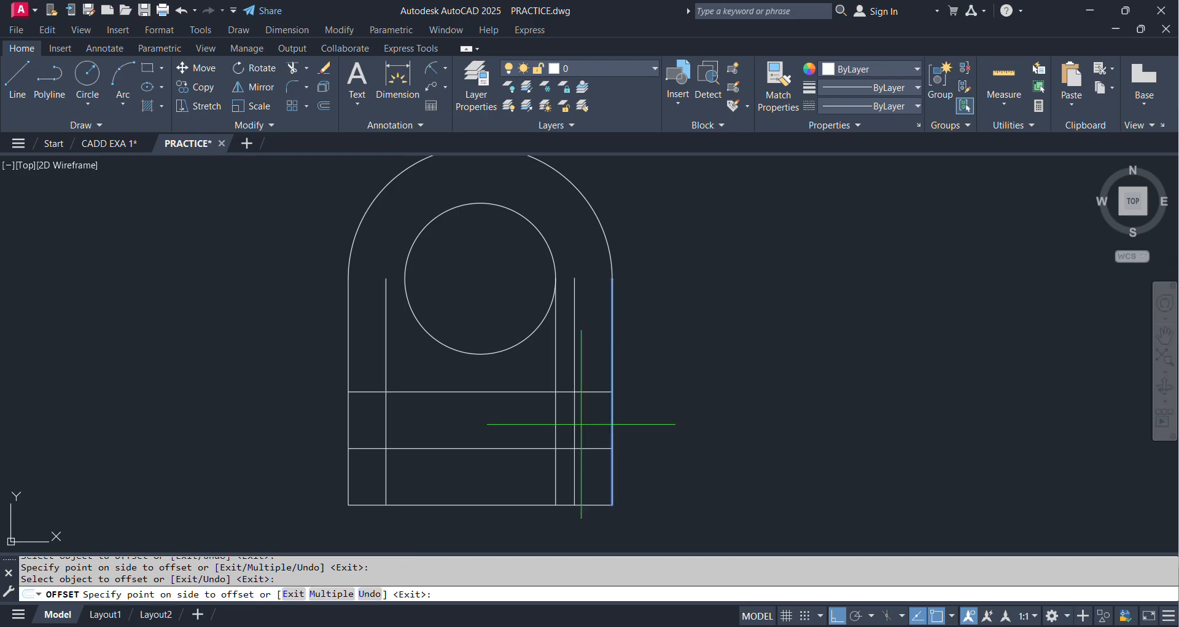
click(578, 420)
key(Escape)
click(546, 366)
key(Delete)
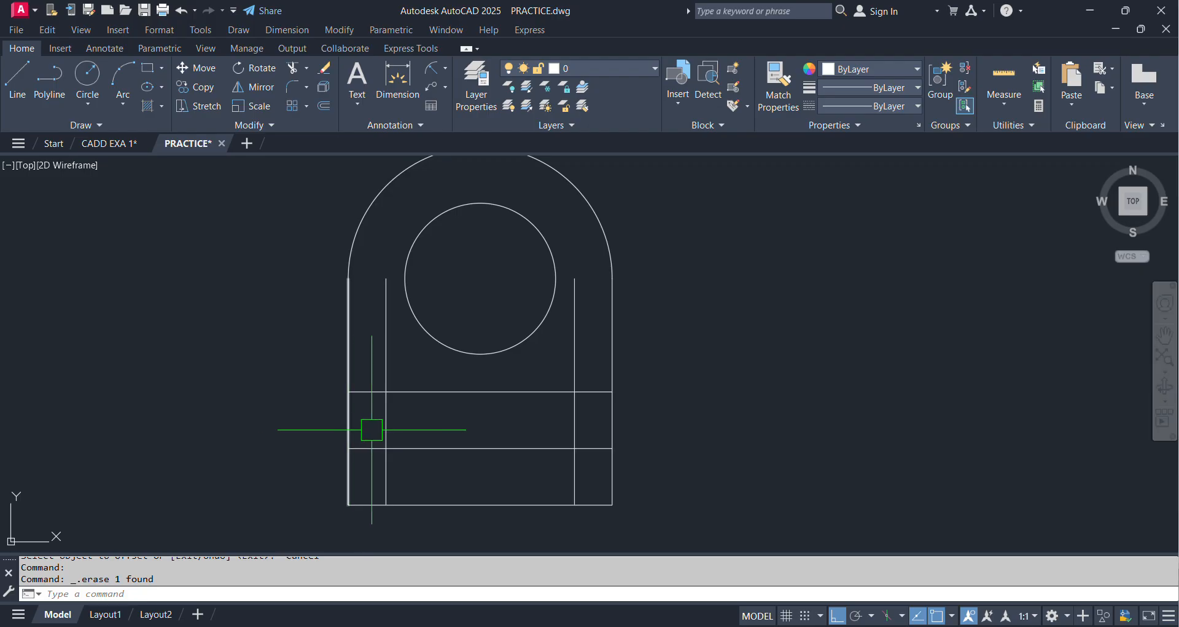
Check the inner rectangle's width against the DRAWING-4 reference with a temporary linear dimension between the two inner vertical lines
scroll(506, 421, down, 4)
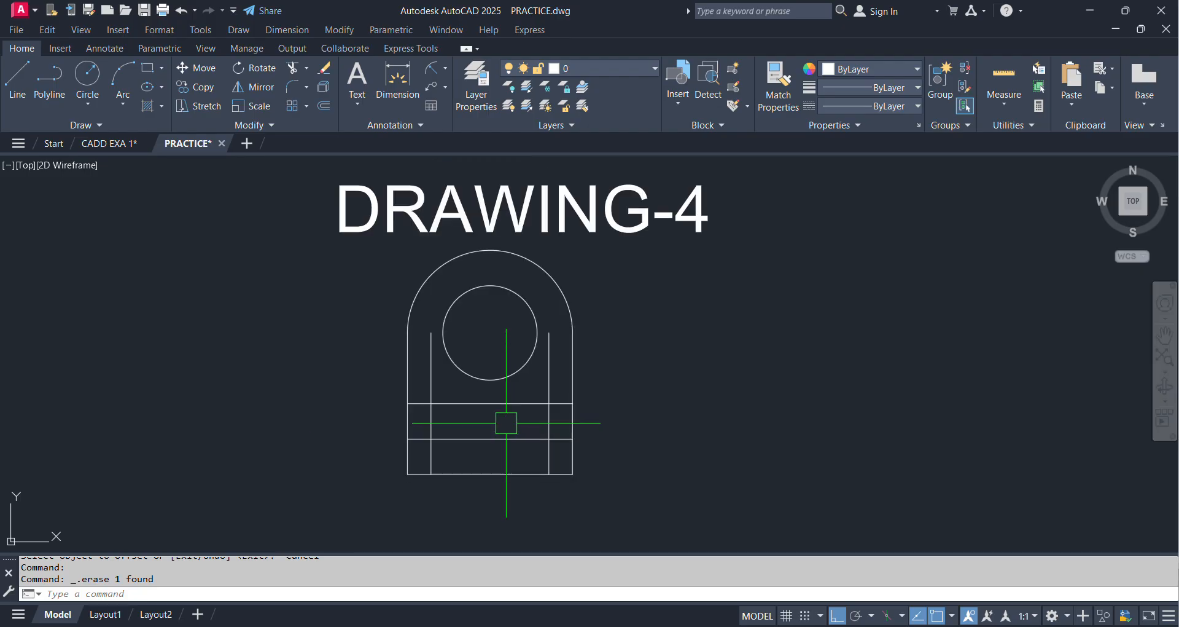
middle_drag(551, 315, 528, 492)
scroll(498, 321, up, 6)
middle_drag(490, 324, 494, 401)
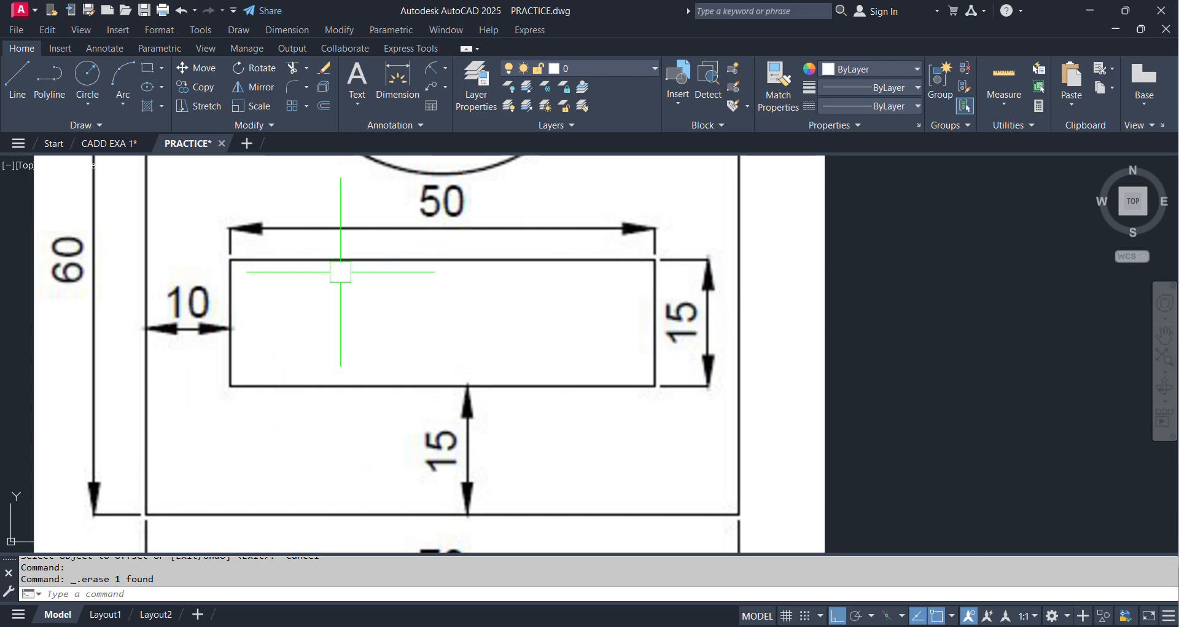
scroll(344, 276, down, 5)
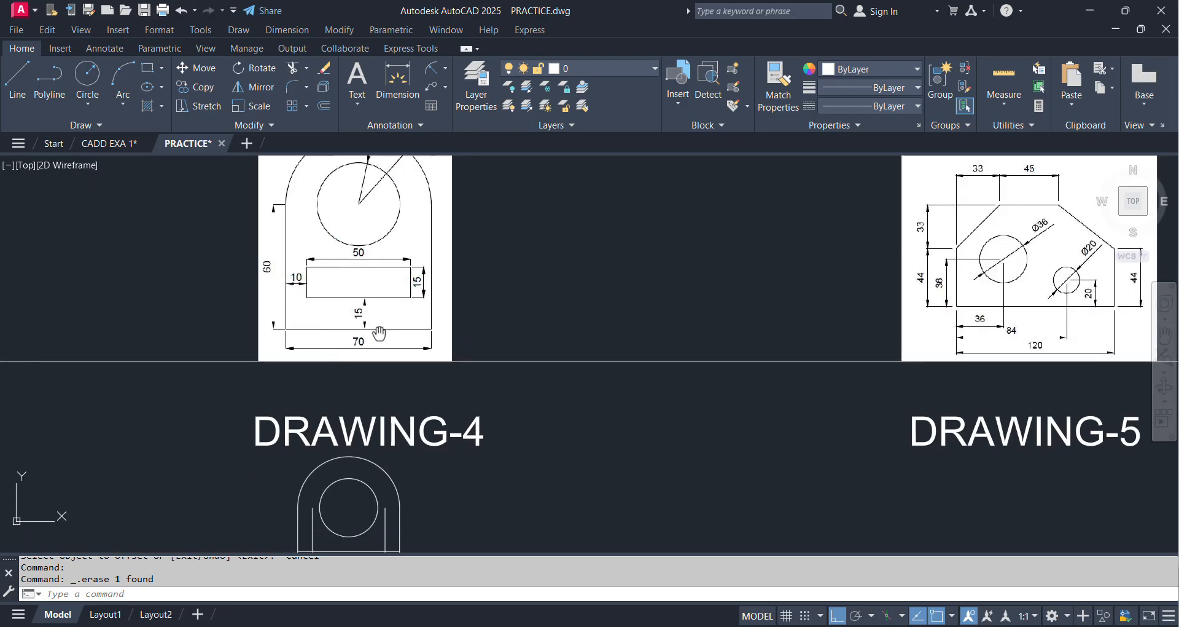
scroll(371, 368, up, 6)
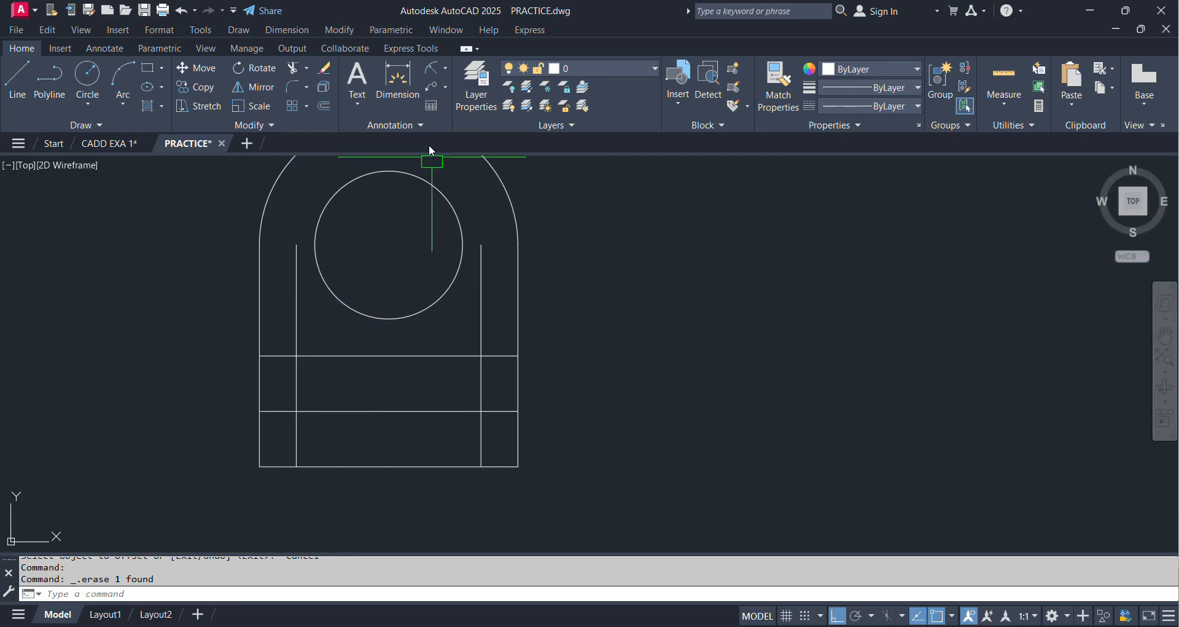
click(445, 68)
click(441, 91)
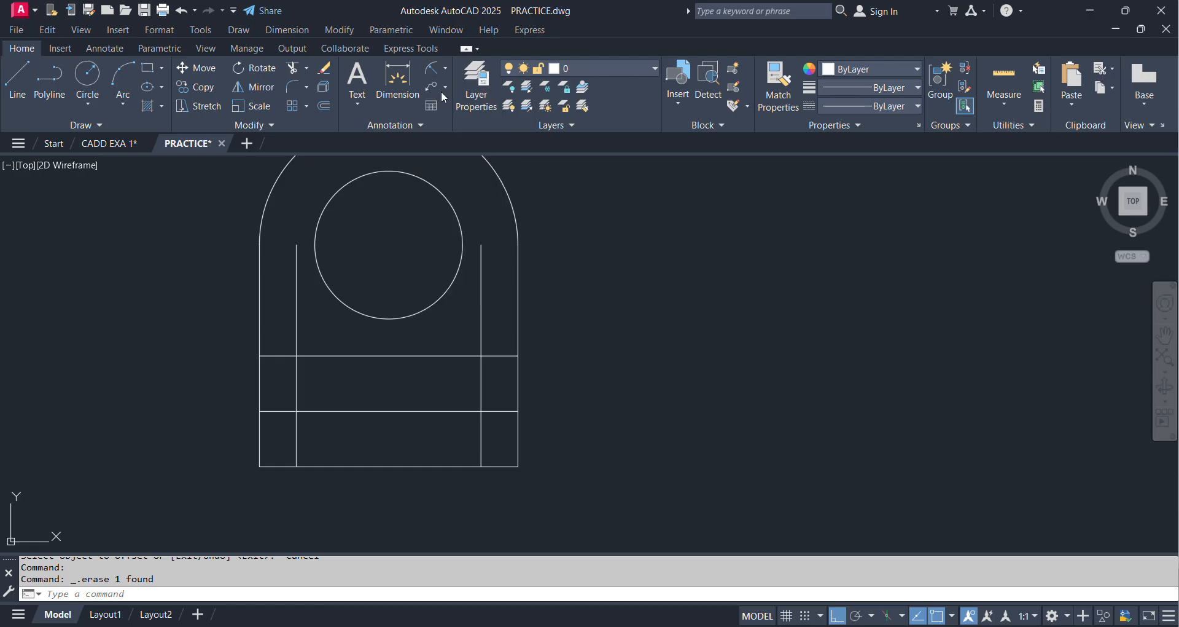
click(296, 354)
click(481, 355)
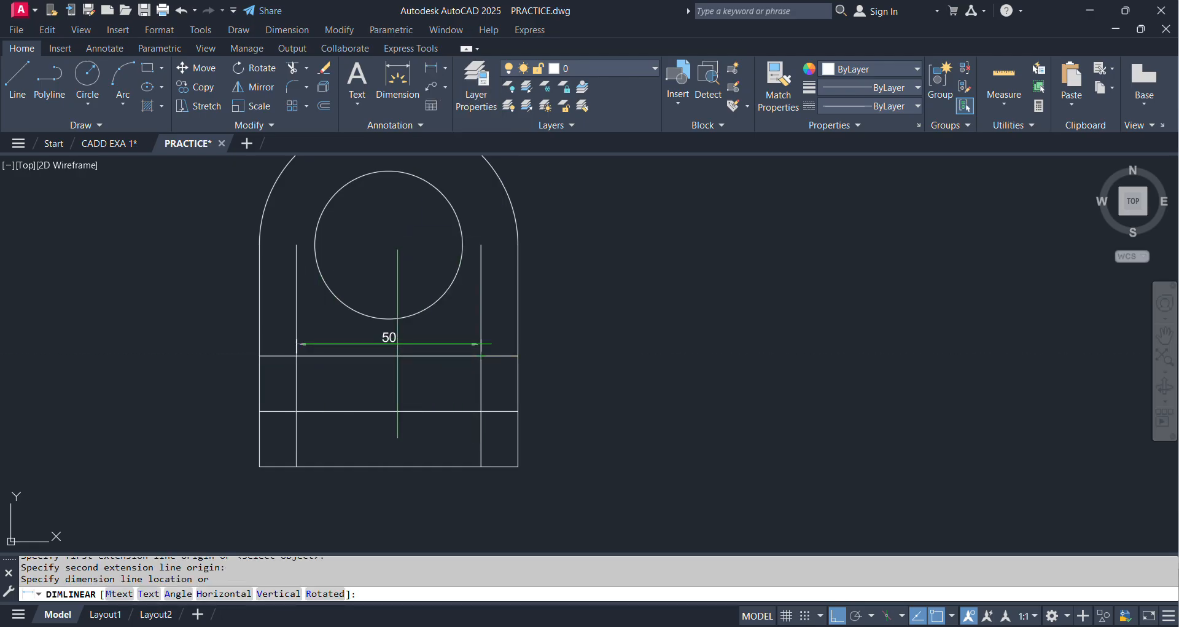
key(Escape)
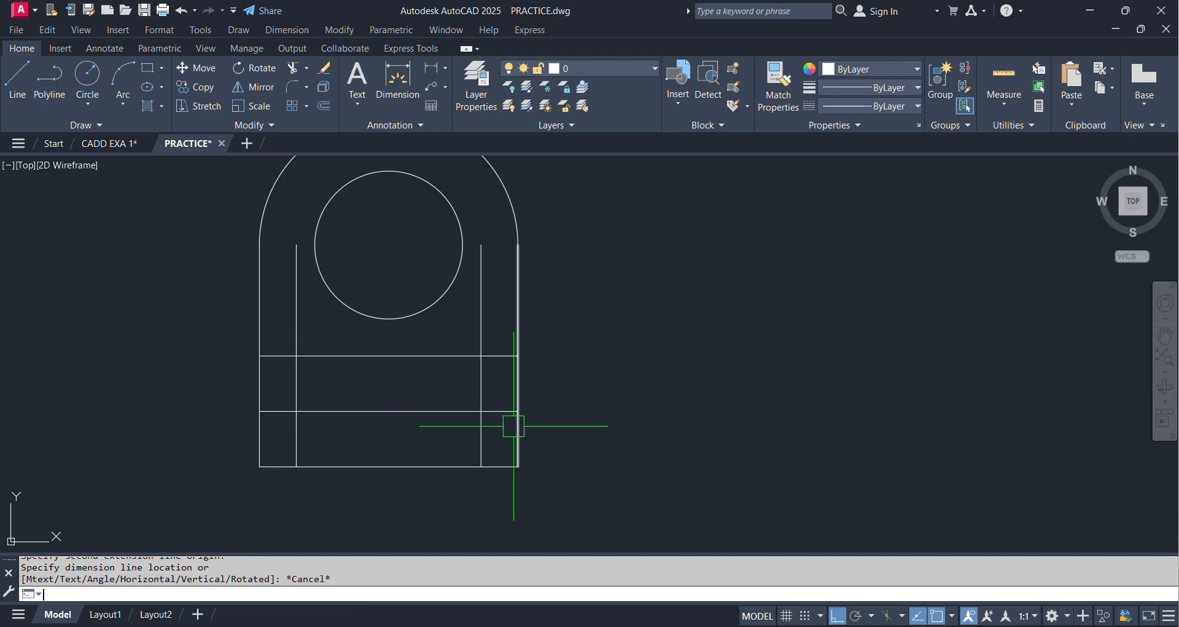
Trim the offset lines beyond their intersections, leaving only the closed inner rectangle in the lower part of the plate
text(tr)
key(Return)
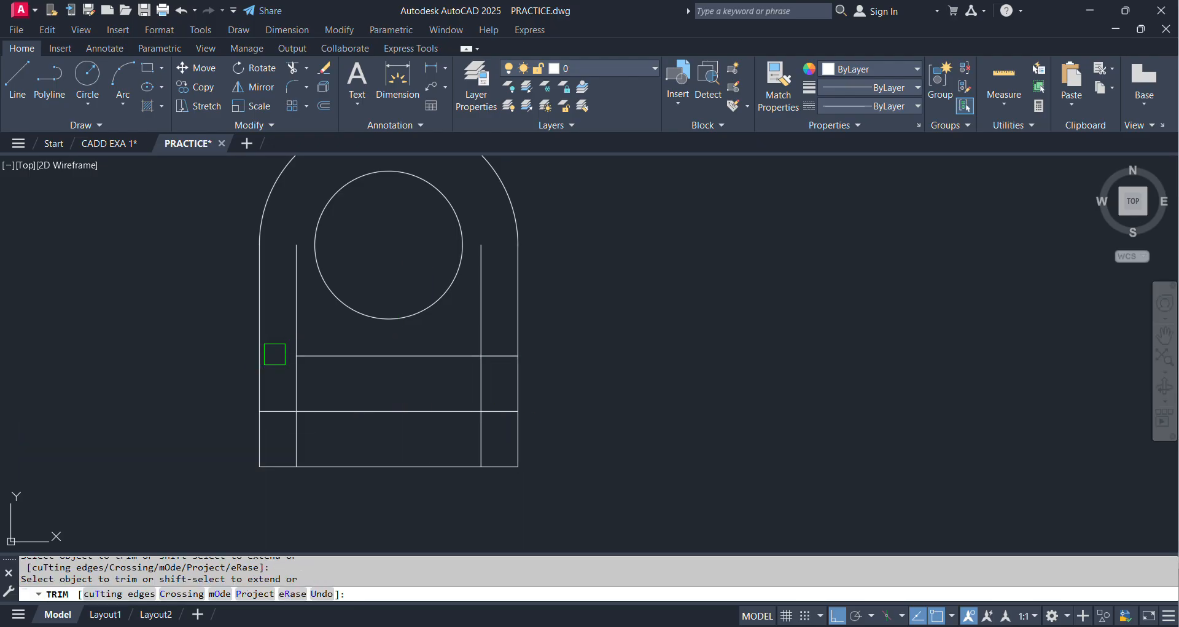
click(283, 408)
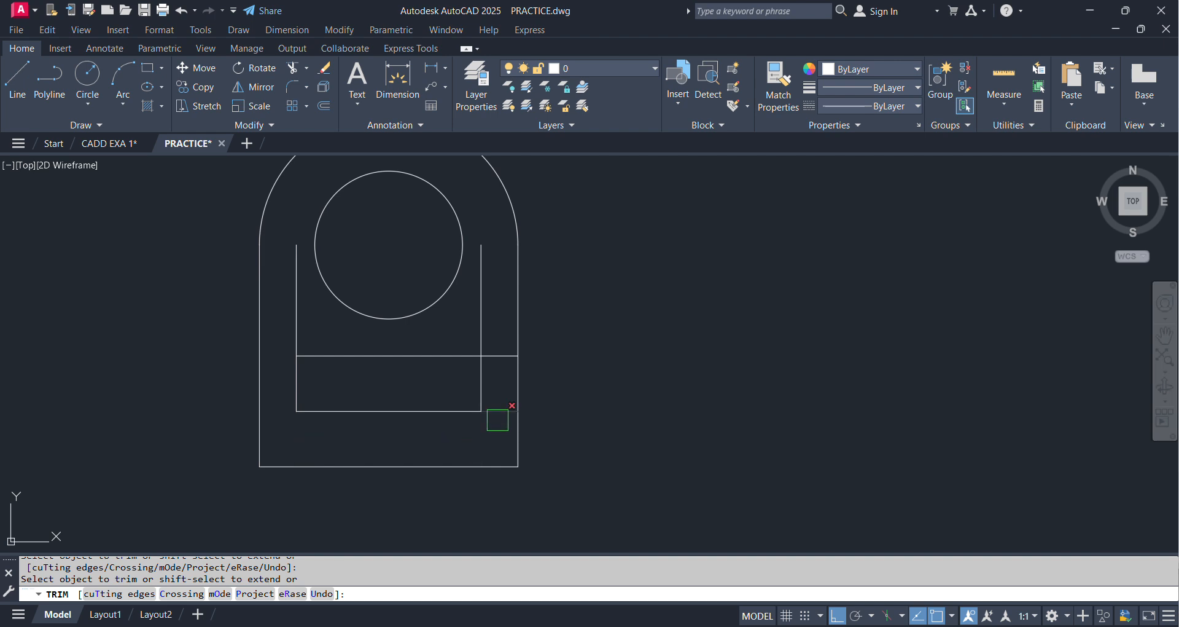
click(308, 328)
click(293, 332)
key(Return)
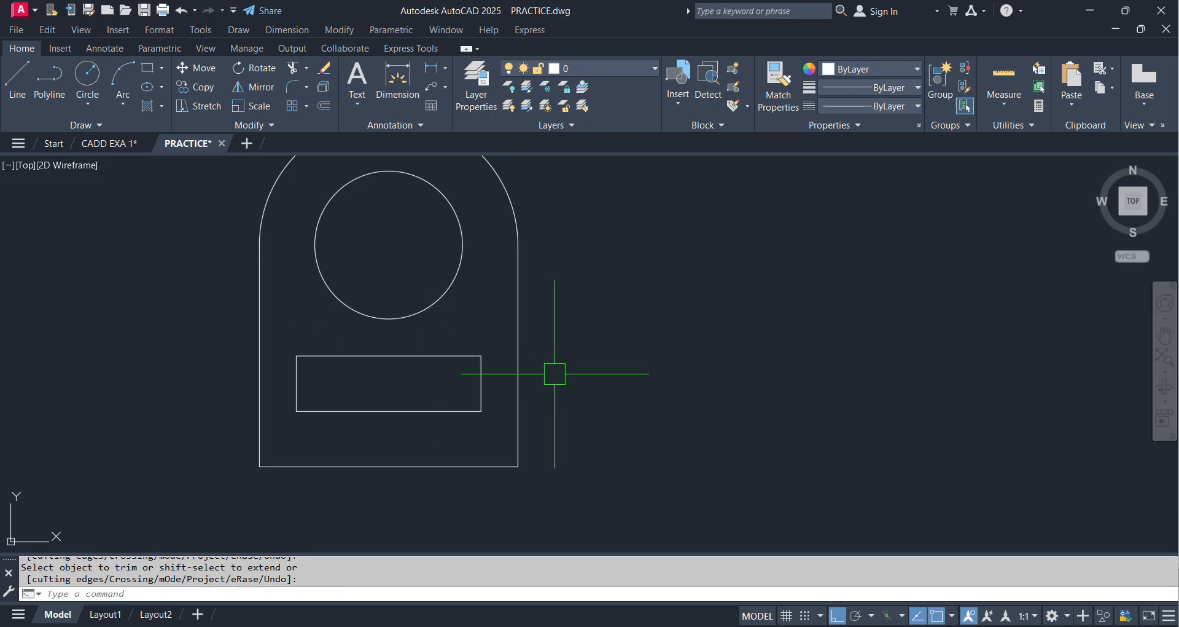
Compare the completed DRAWING-4 profile with its reference picture
scroll(555, 373, down, 3)
mouse_move(556, 458)
middle_down()
mouse_move(549, 487)
mouse_move(563, 363)
middle_up()
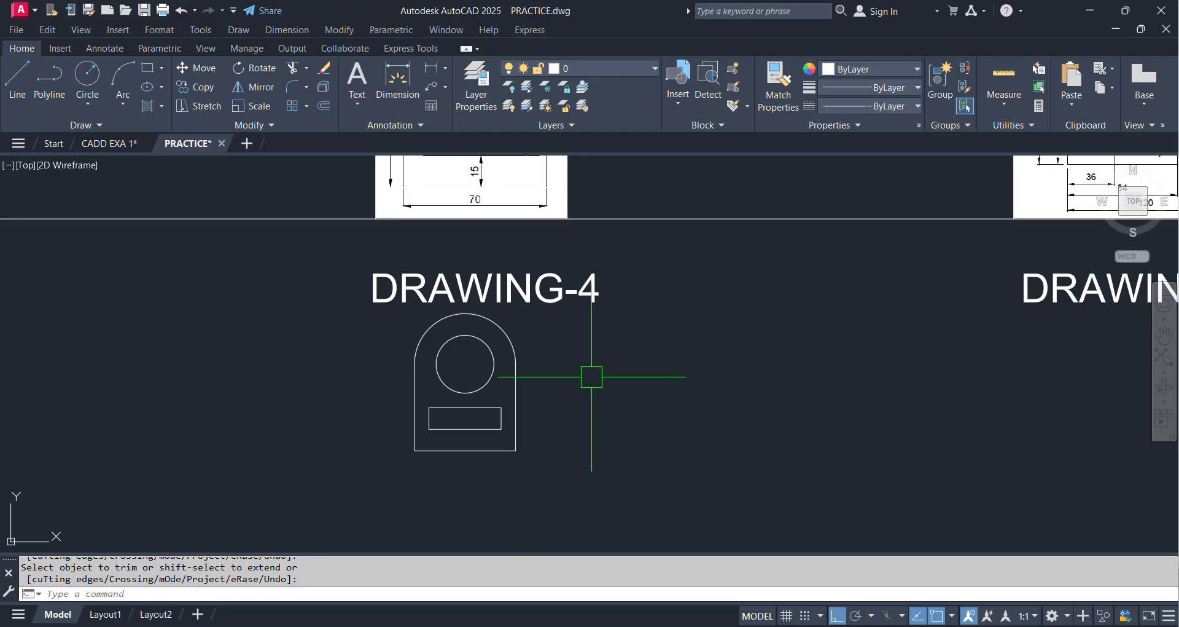
scroll(570, 340, down, 2)
middle_drag(562, 307, 542, 430)
scroll(488, 274, up, 2)
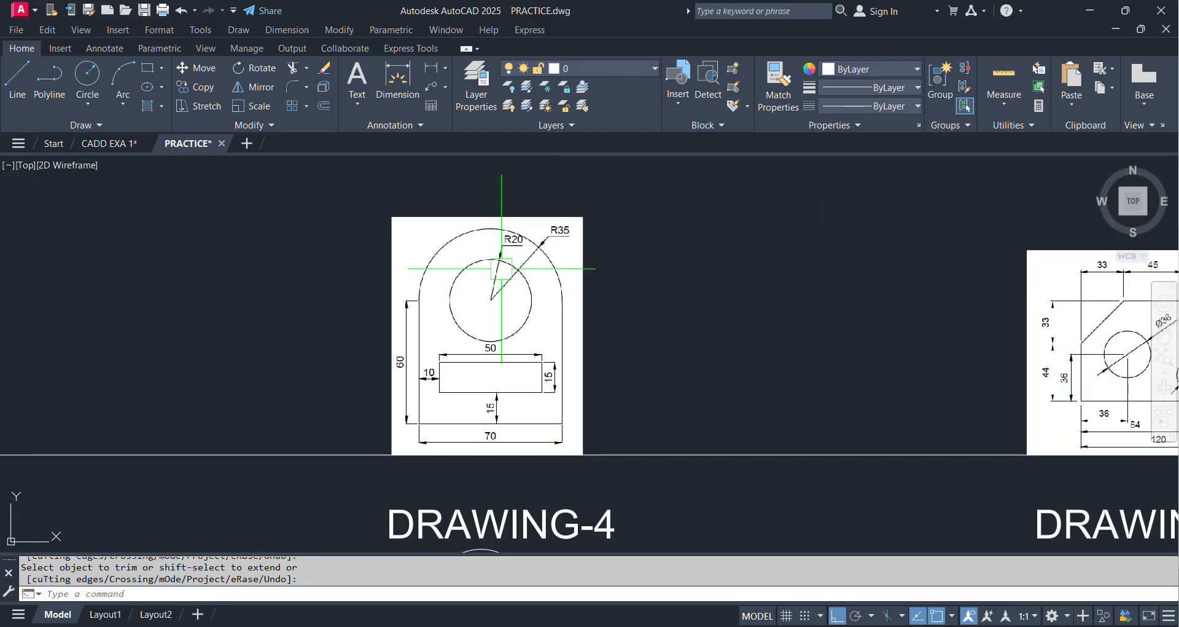
scroll(543, 404, down, 2)
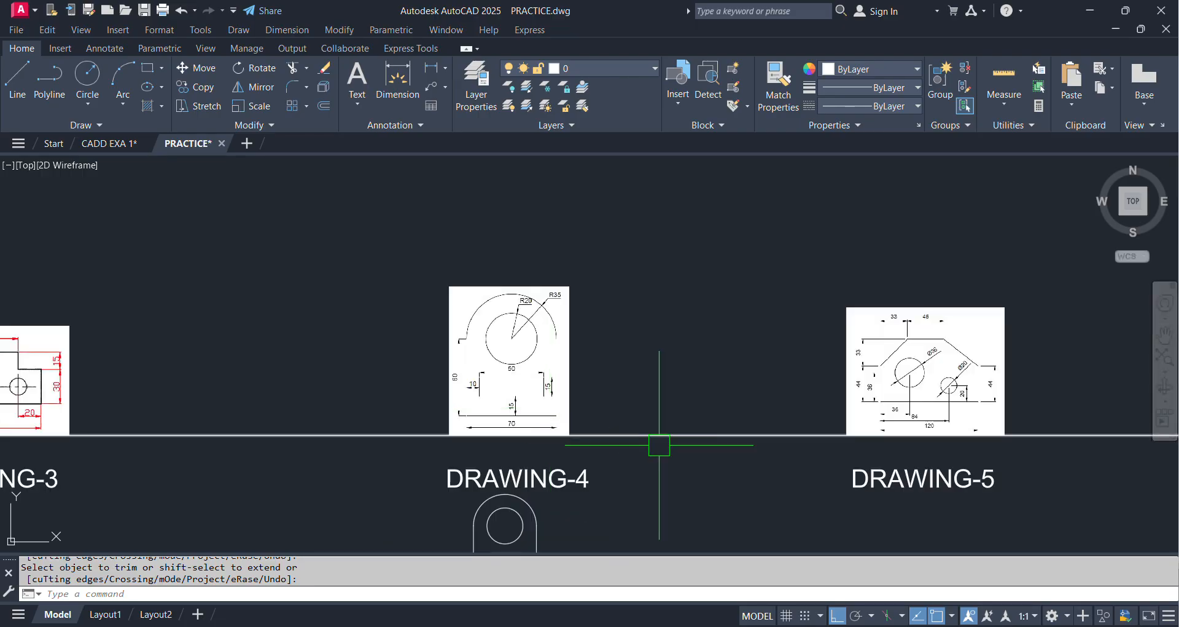
Examine the DRAWING-5 reference picture for the outline's base length, side heights and hole dimensions
mouse_move(896, 456)
middle_down()
mouse_move(624, 442)
mouse_move(676, 446)
mouse_move(675, 480)
middle_up()
scroll(633, 428, up, 2)
scroll(679, 424, up, 2)
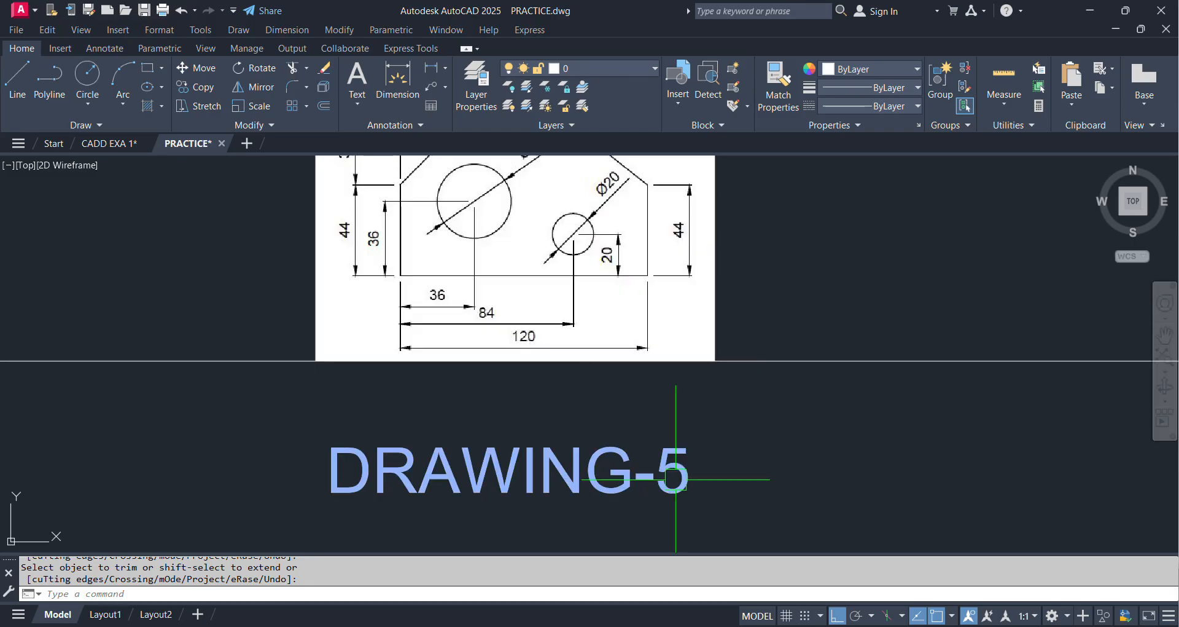
scroll(702, 475, down, 4)
mouse_move(634, 399)
middle_down()
mouse_move(495, 326)
mouse_move(496, 276)
middle_up()
scroll(517, 336, up, 2)
scroll(458, 184, up, 2)
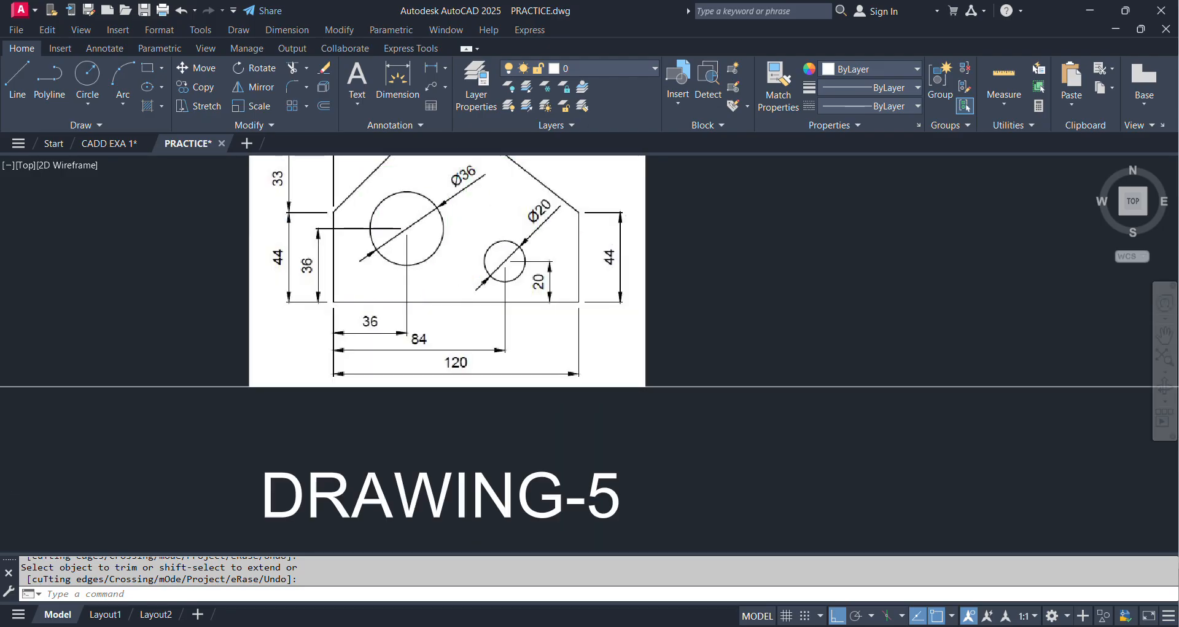
scroll(472, 273, up, 2)
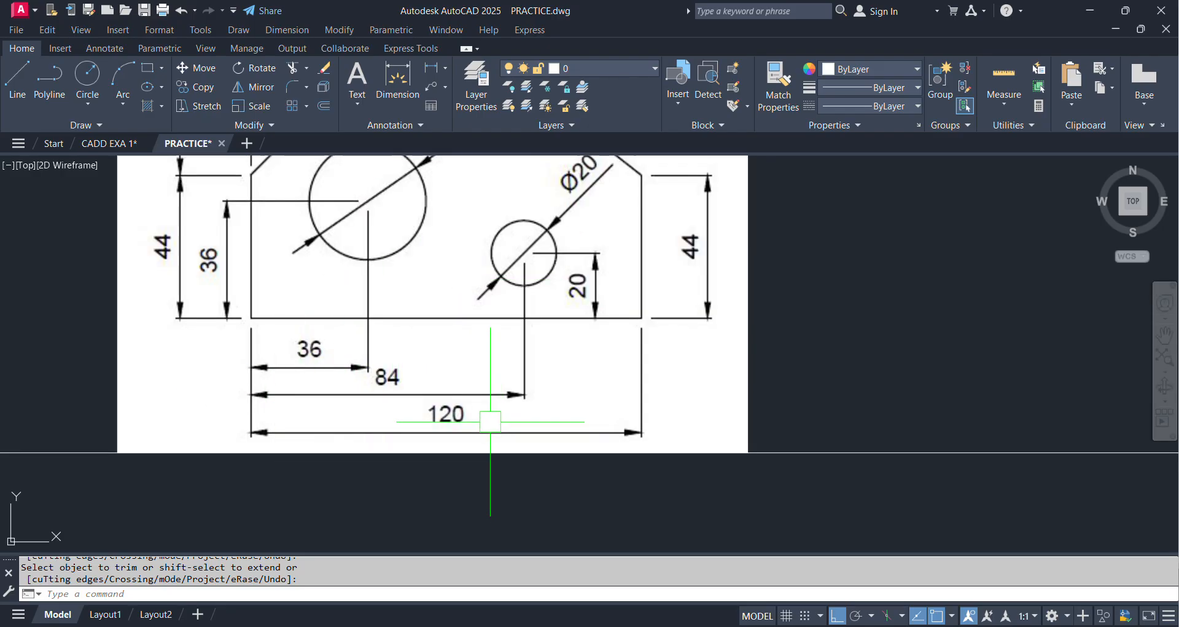
Draw a horizontal base line 120 long below the DRAWING-5 label
scroll(490, 422, down, 4)
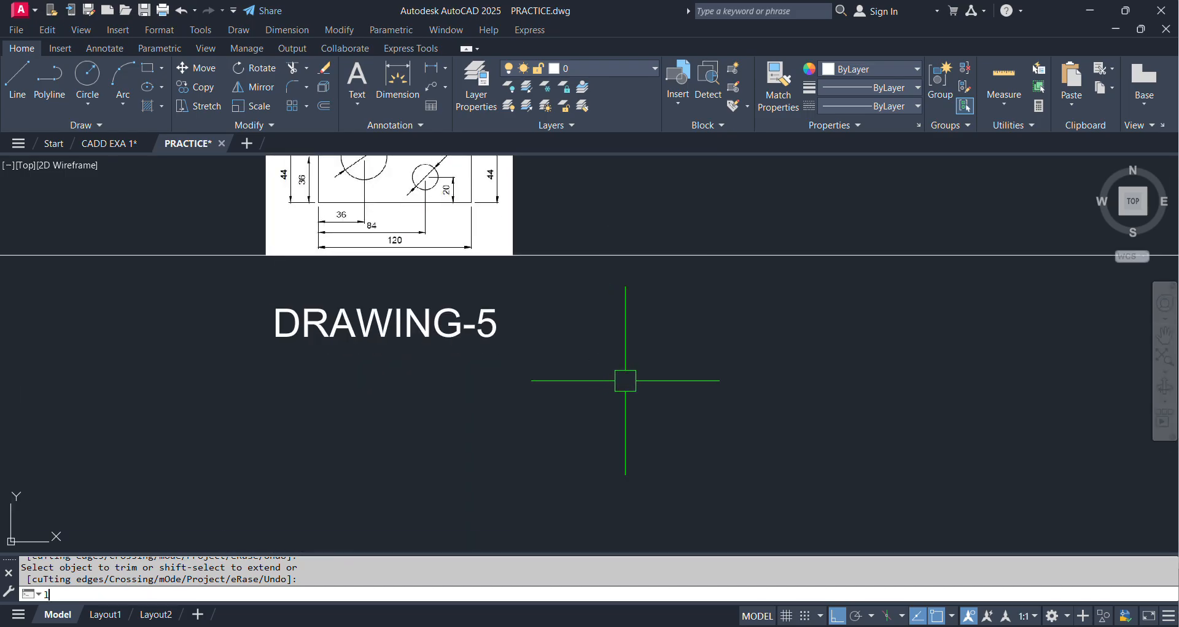
key(Return)
mouse_move(595, 421)
middle_down()
mouse_move(624, 413)
mouse_move(553, 440)
mouse_move(464, 449)
middle_up()
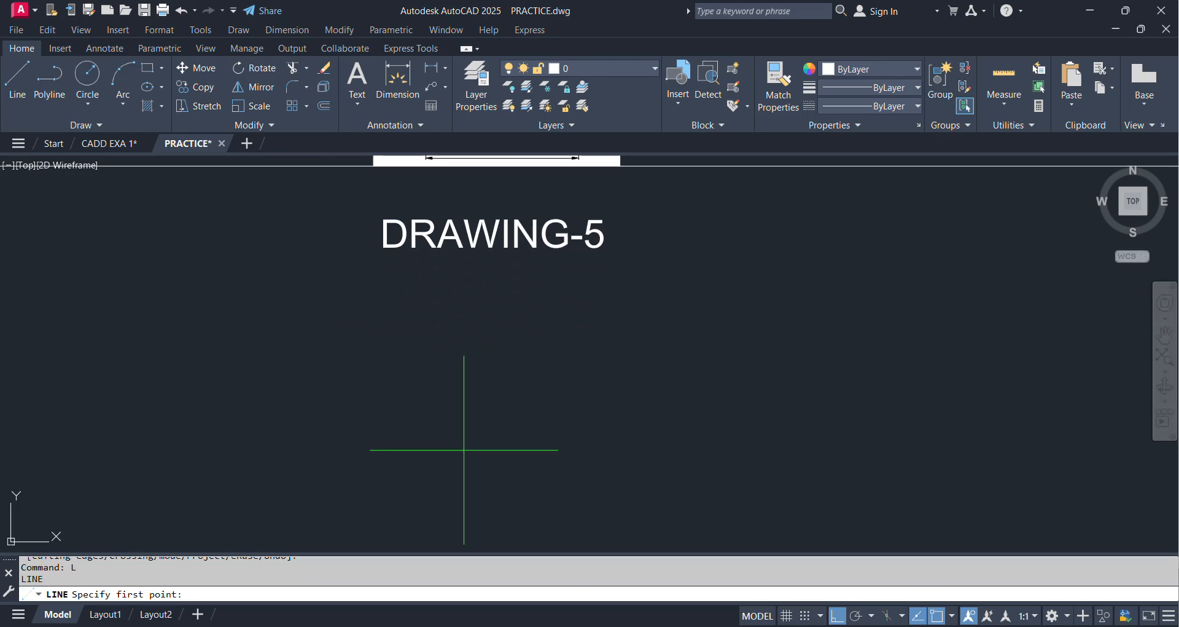
click(370, 472)
text(12)
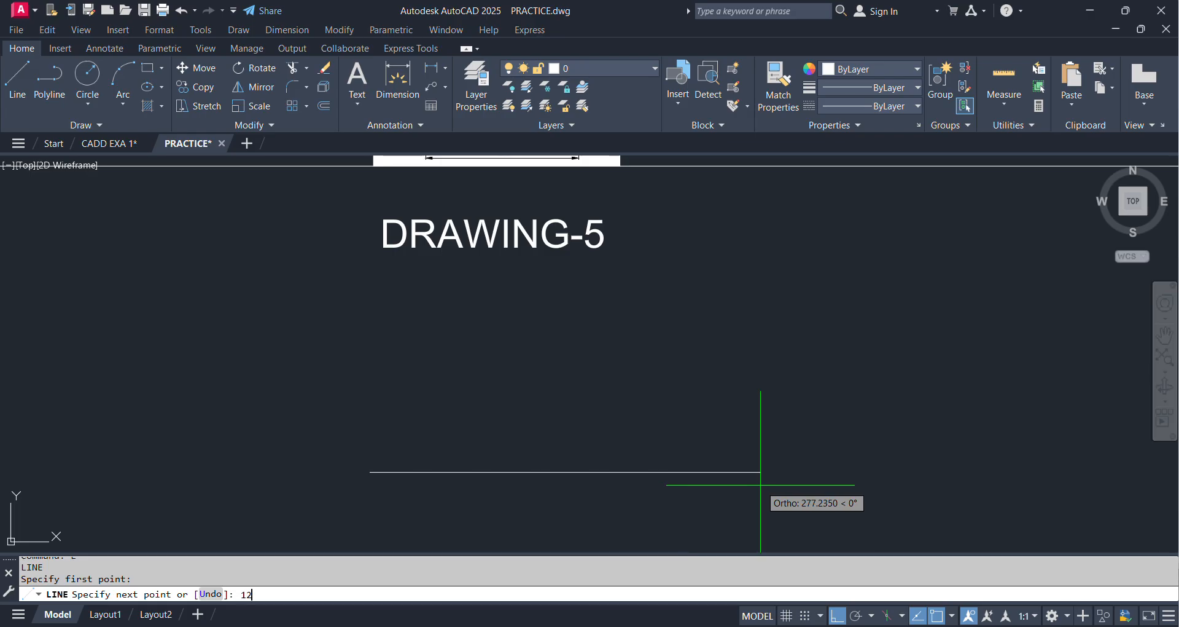
text(0)
key(Return)
Continue the outline with a vertical line 44 upward from the base's right end and finish the line
middle_drag(541, 281, 543, 457)
middle_drag(539, 329, 524, 382)
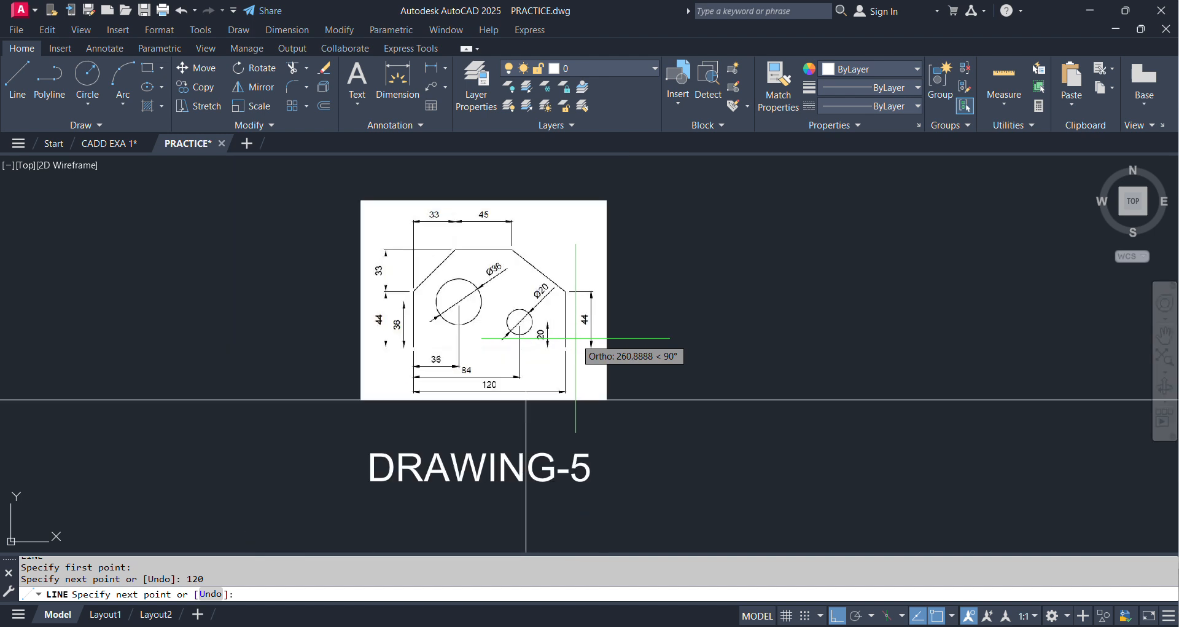
middle_drag(568, 540, 572, 482)
middle_drag(536, 552, 540, 435)
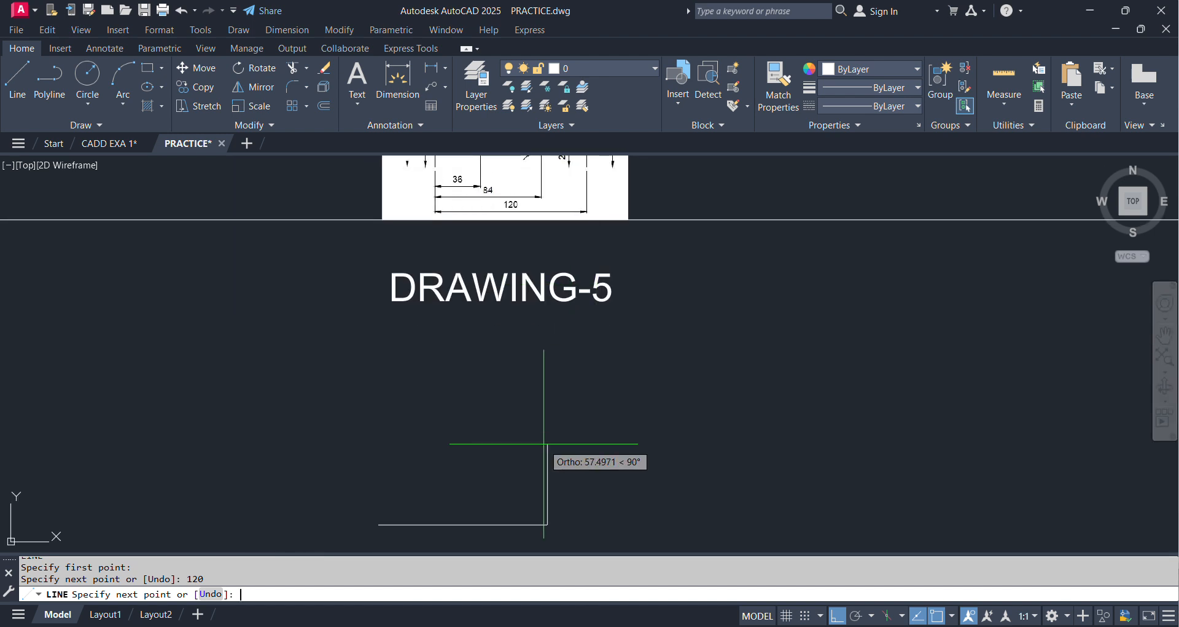
text(44)
key(Return)
key(Return)
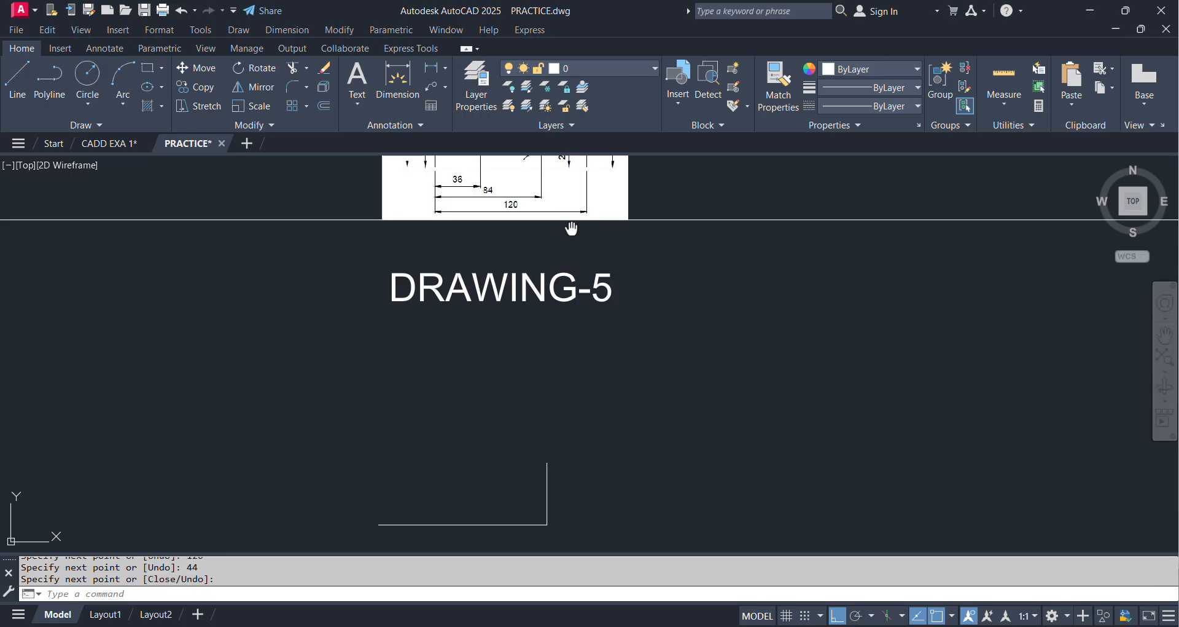
Examine the DRAWING-5 reference picture for the left side height and the corner chamfer dimensions
middle_drag(574, 229, 565, 434)
scroll(558, 312, up, 2)
scroll(578, 319, up, 2)
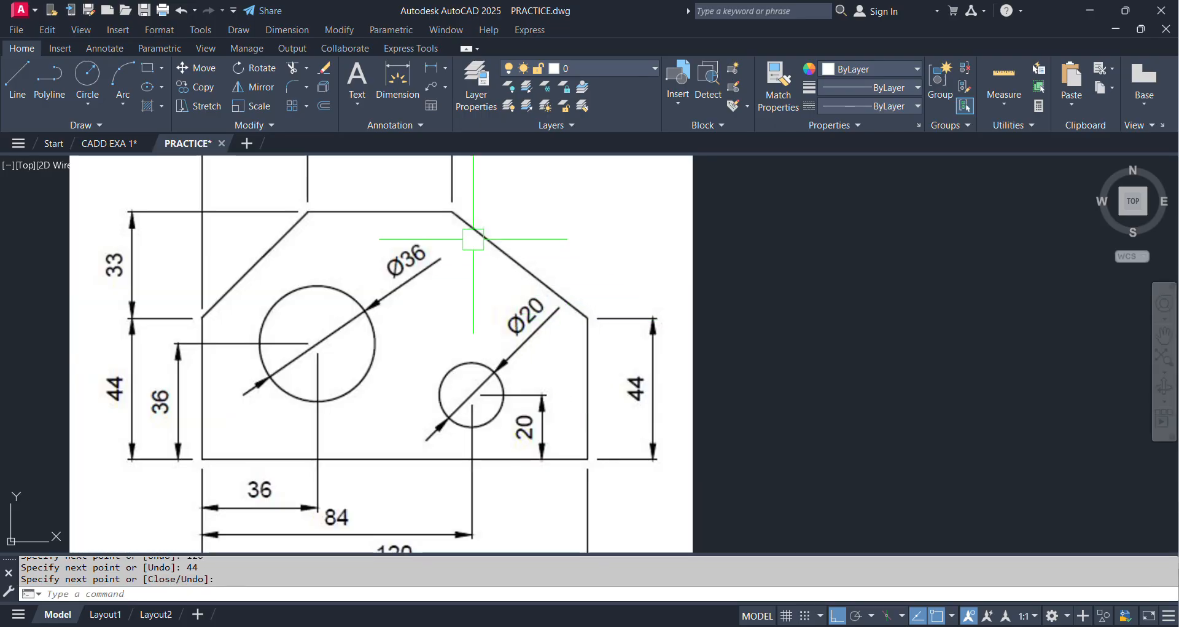
scroll(468, 246, down, 2)
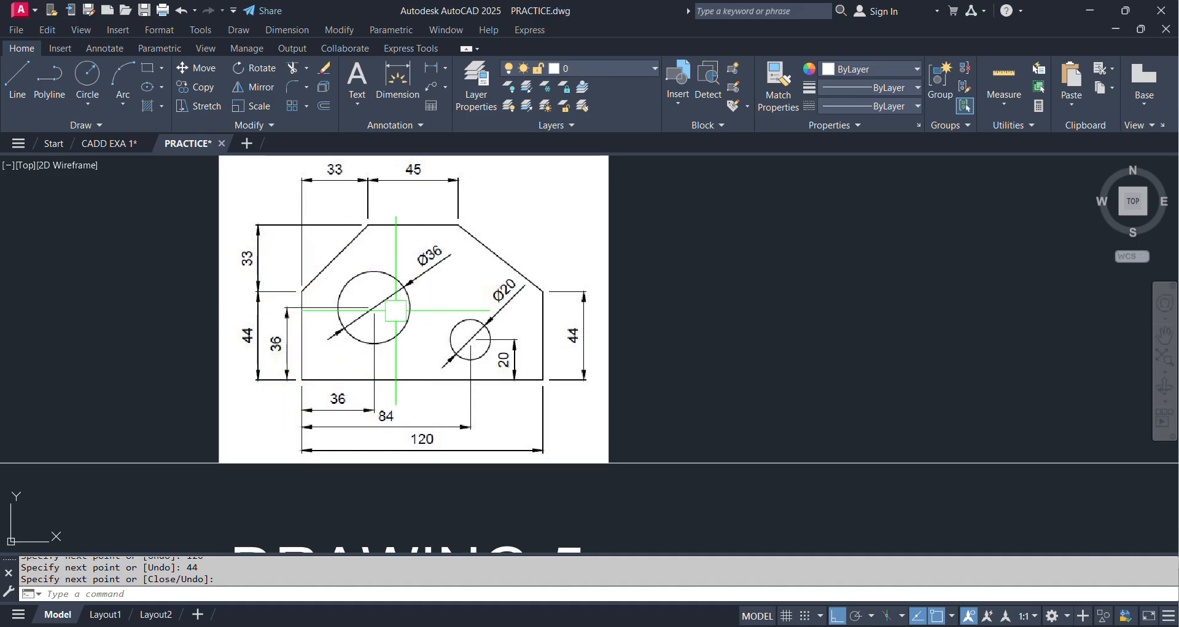
scroll(289, 307, up, 2)
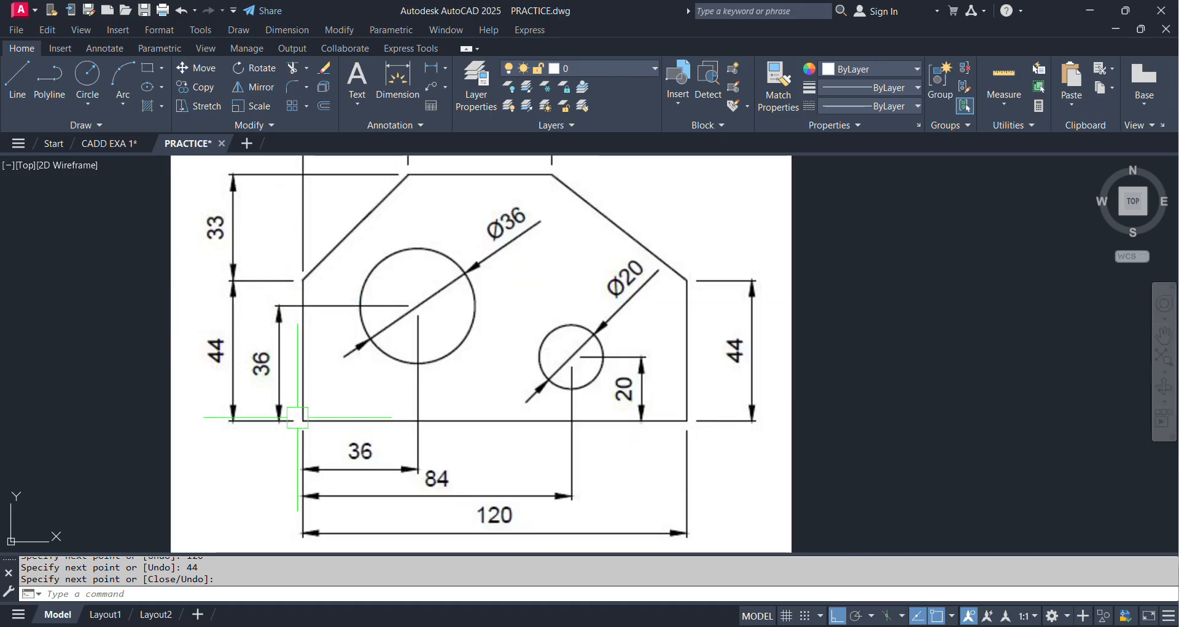
scroll(308, 298, down, 4)
middle_drag(347, 321, 319, 210)
scroll(465, 375, down, 2)
middle_drag(464, 381, 469, 337)
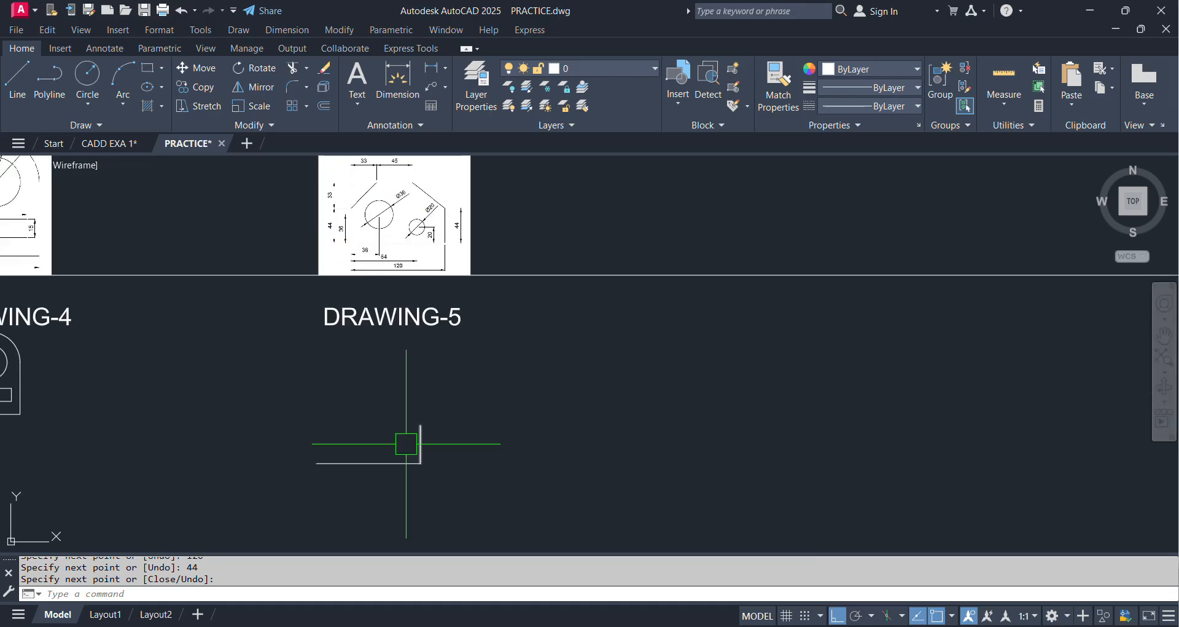
Draw a vertical line 44 upward from the left end of the DRAWING-5 base line
scroll(381, 453, up, 2)
text(l)
key(Return)
scroll(294, 461, up, 2)
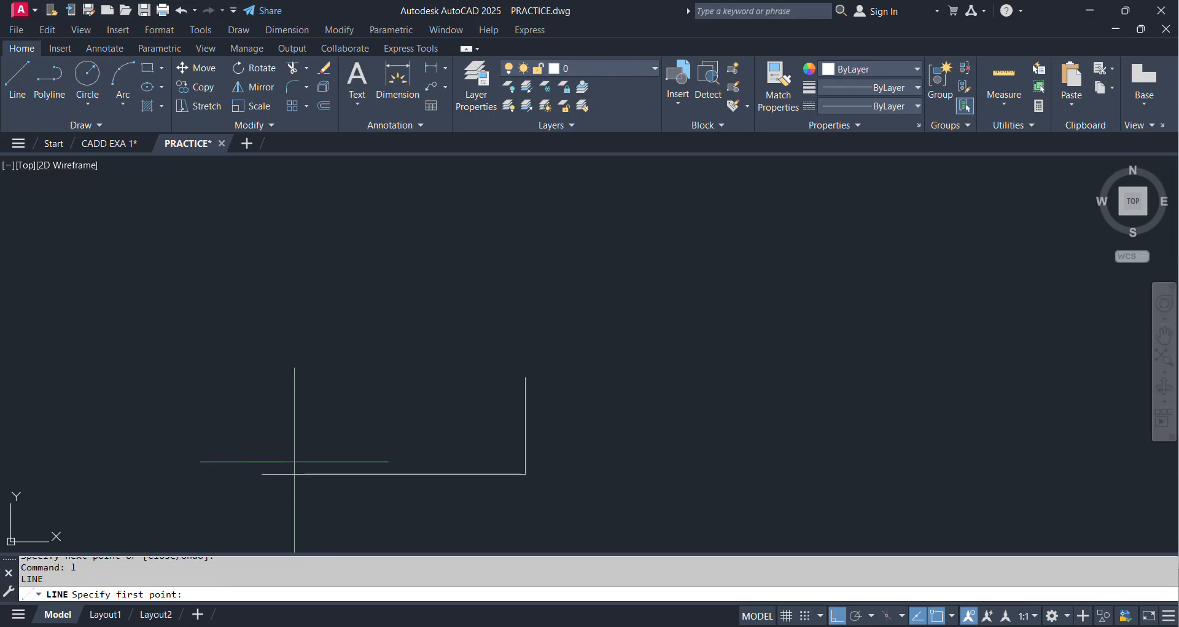
click(262, 474)
text(44)
key(Return)
Continue the left side with a vertical helper line 33 upward, as given in the reference picture
scroll(274, 361, down, 4)
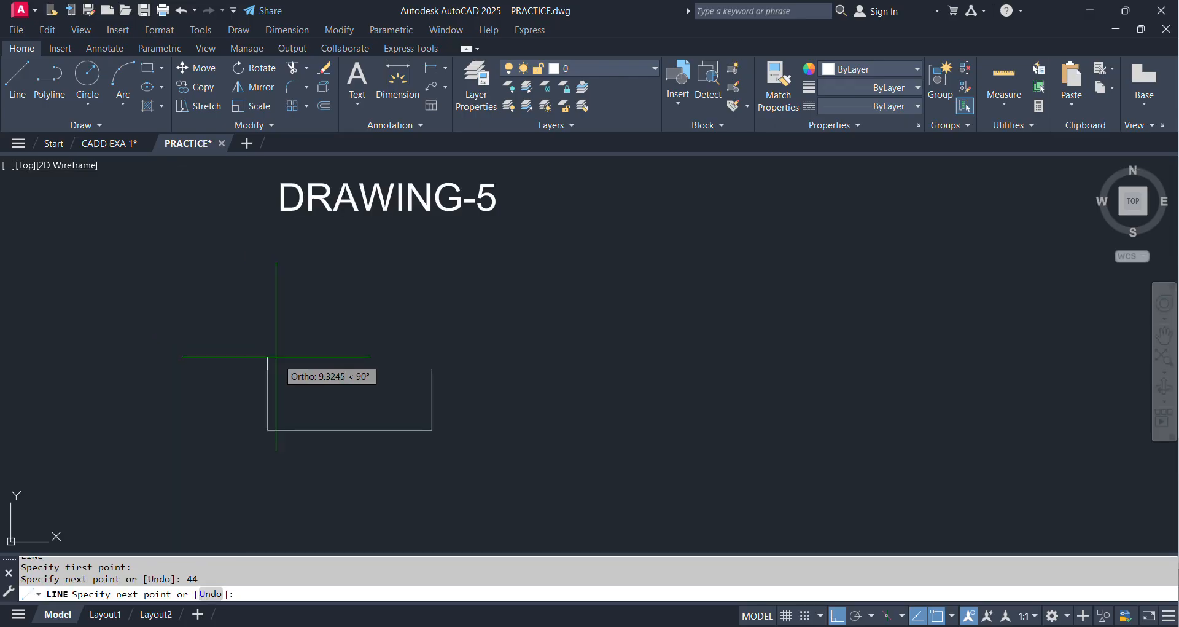
scroll(324, 341, up, 5)
scroll(229, 278, up, 2)
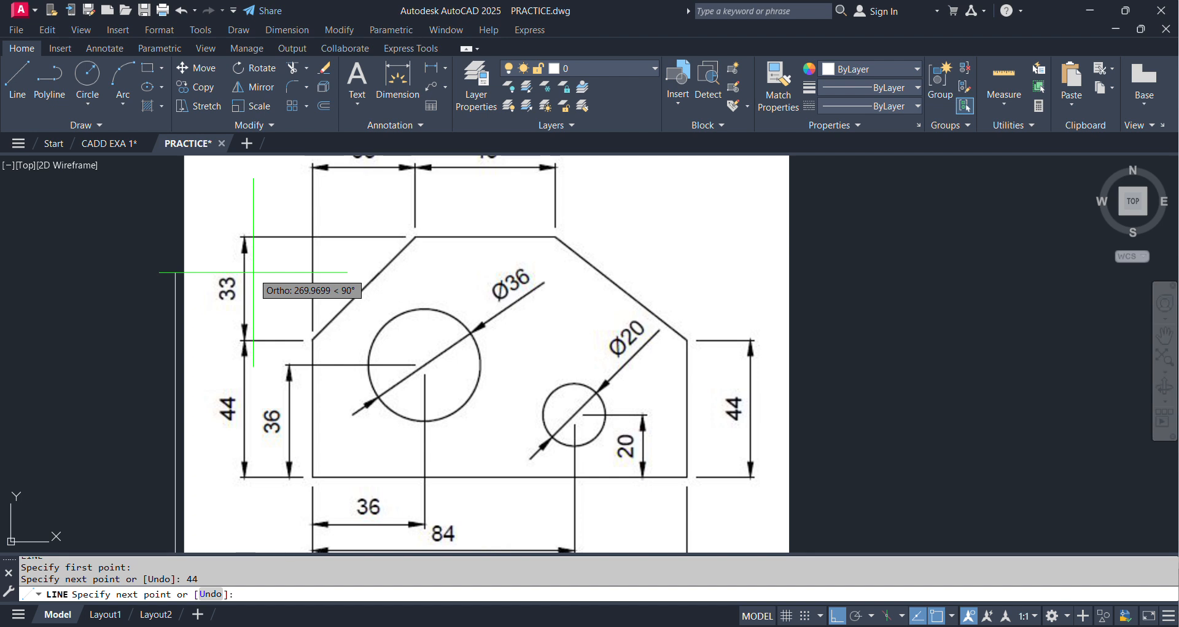
scroll(334, 355, down, 6)
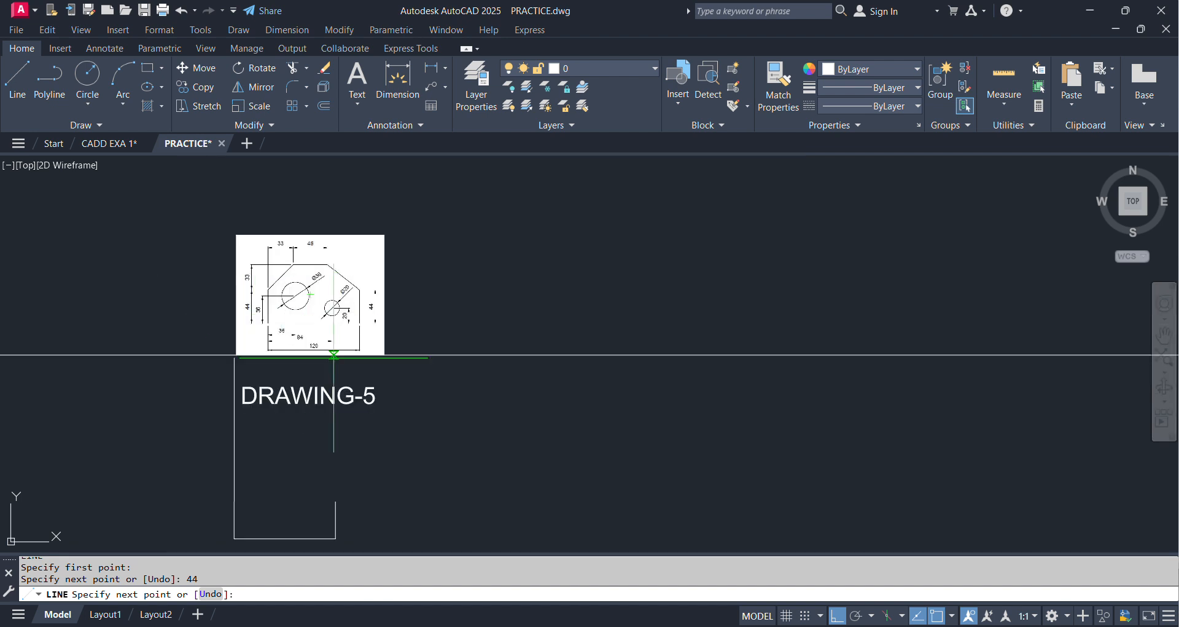
scroll(334, 342, up, 2)
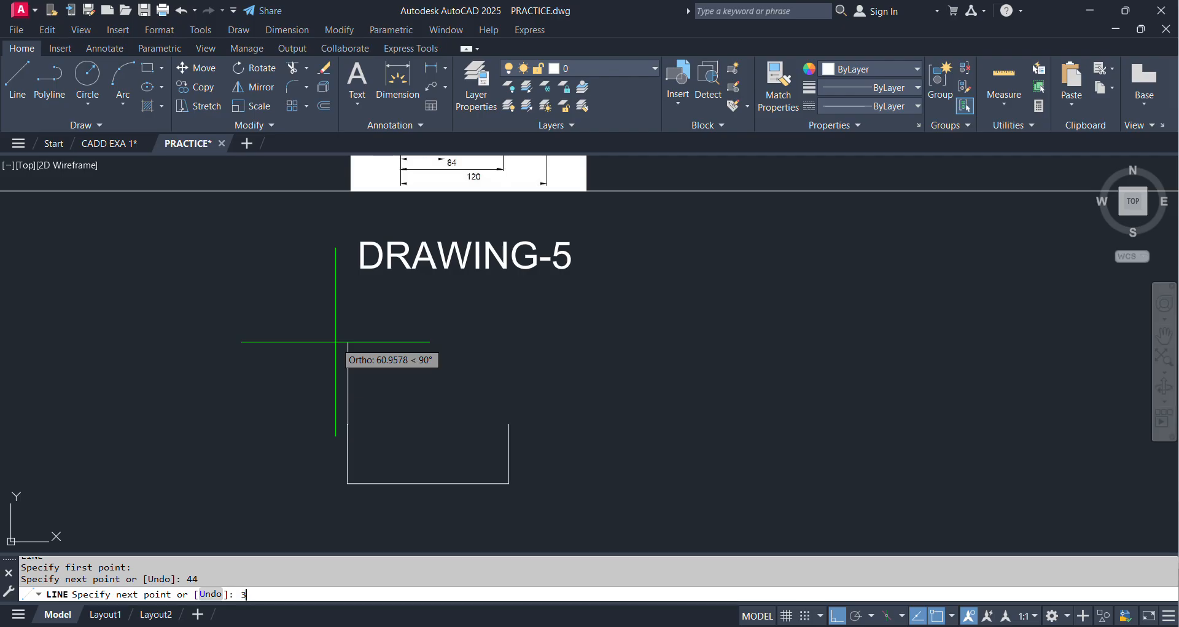
text(3)
key(Return)
Add a horizontal helper line 33 to the right from the upper end of the vertical helper line
scroll(389, 334, down, 5)
scroll(389, 319, up, 5)
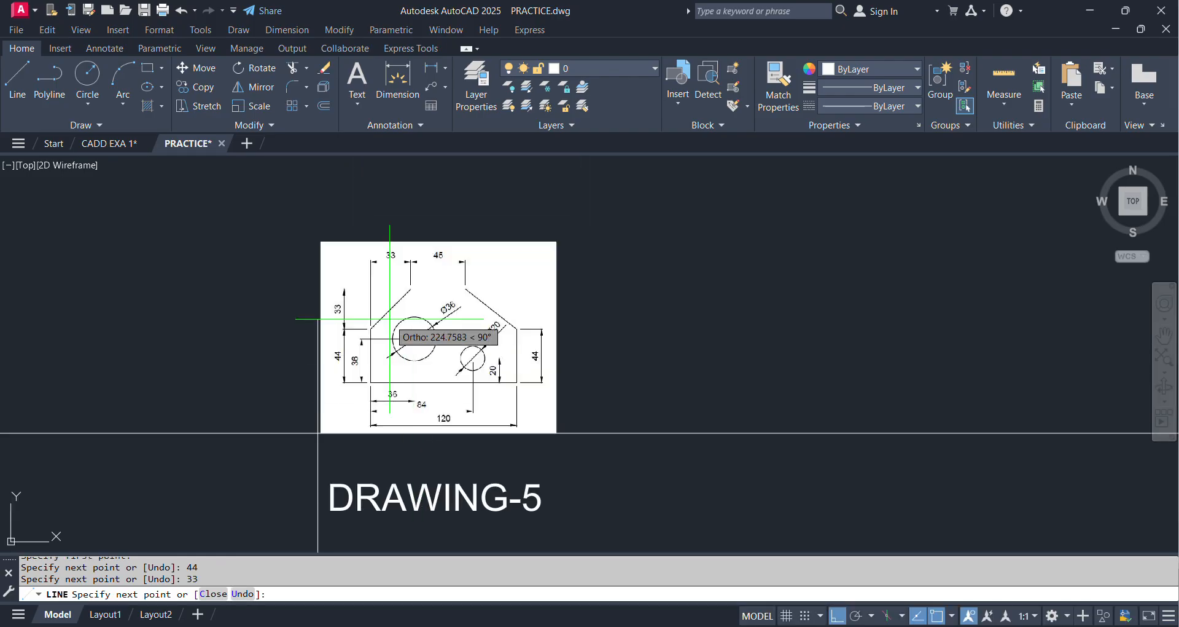
scroll(390, 319, up, 5)
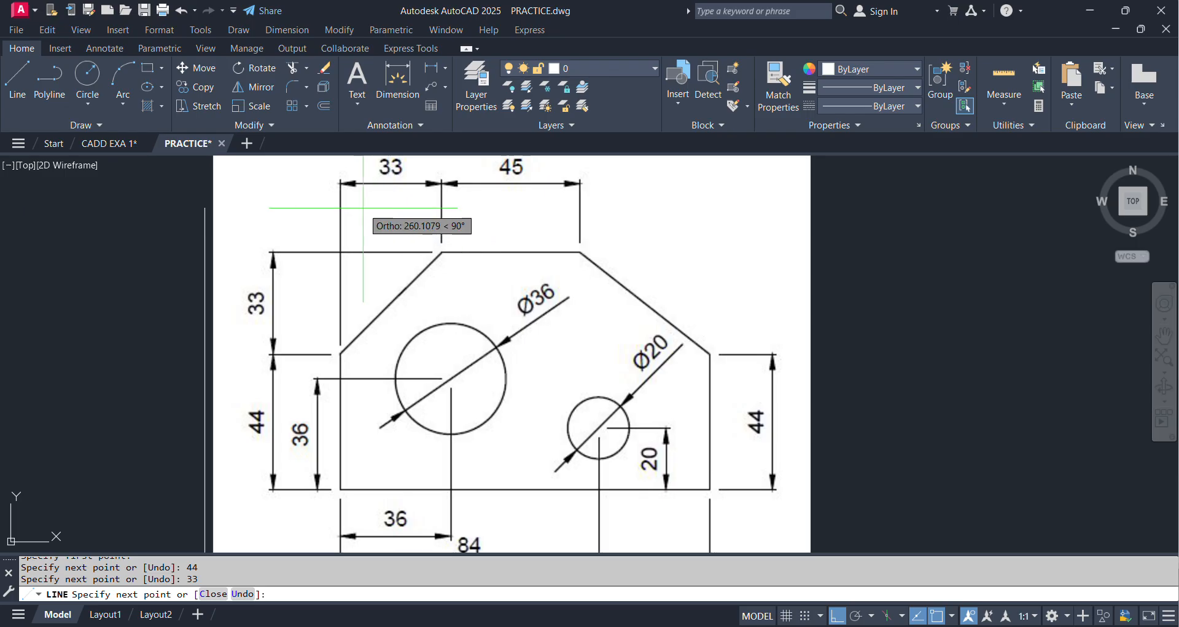
scroll(490, 203, down, 5)
scroll(486, 362, up, 3)
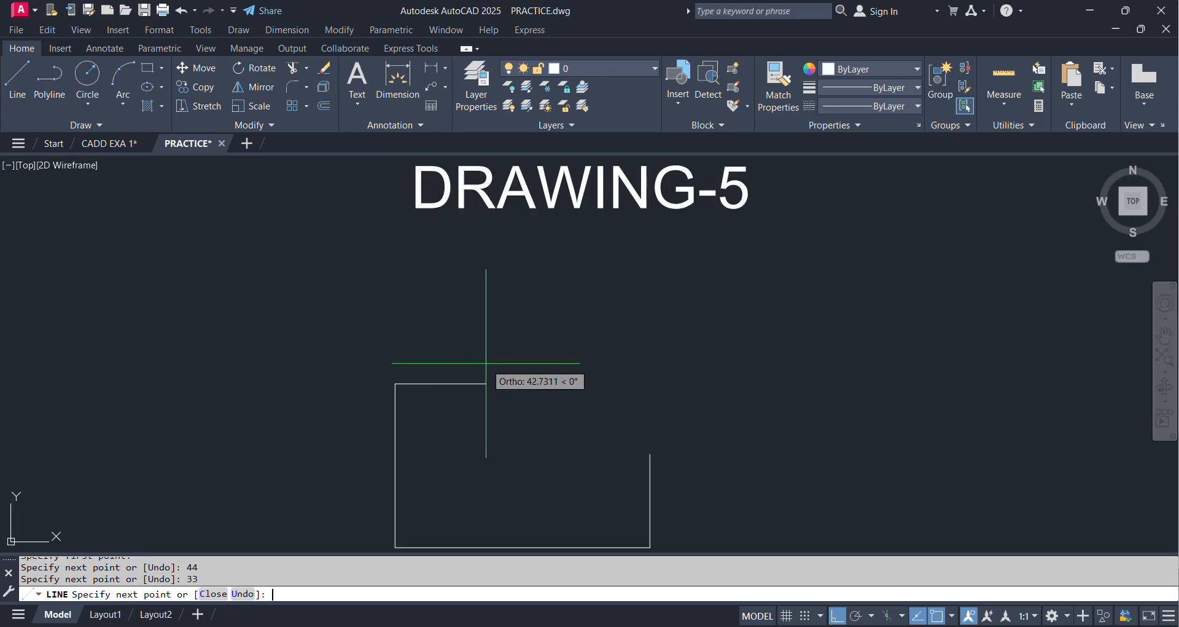
text(33)
key(Return)
middle_drag(484, 360, 512, 267)
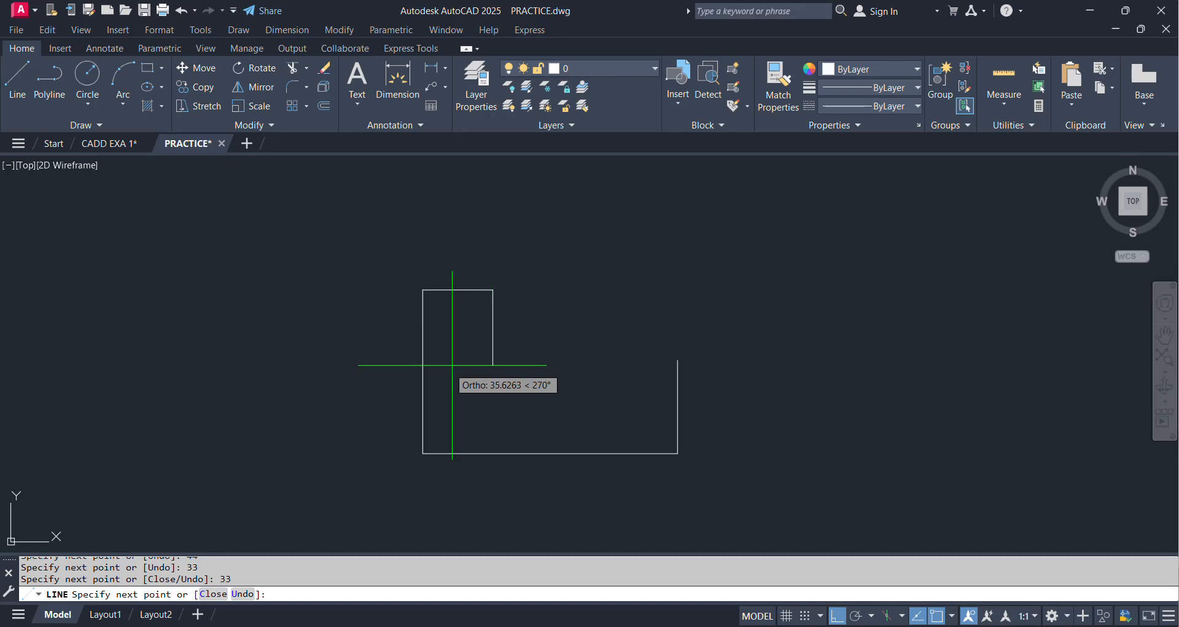
Draw the diagonal chamfer line back to the upper end of the 44 left side and finish the line
scroll(493, 289, up, 4)
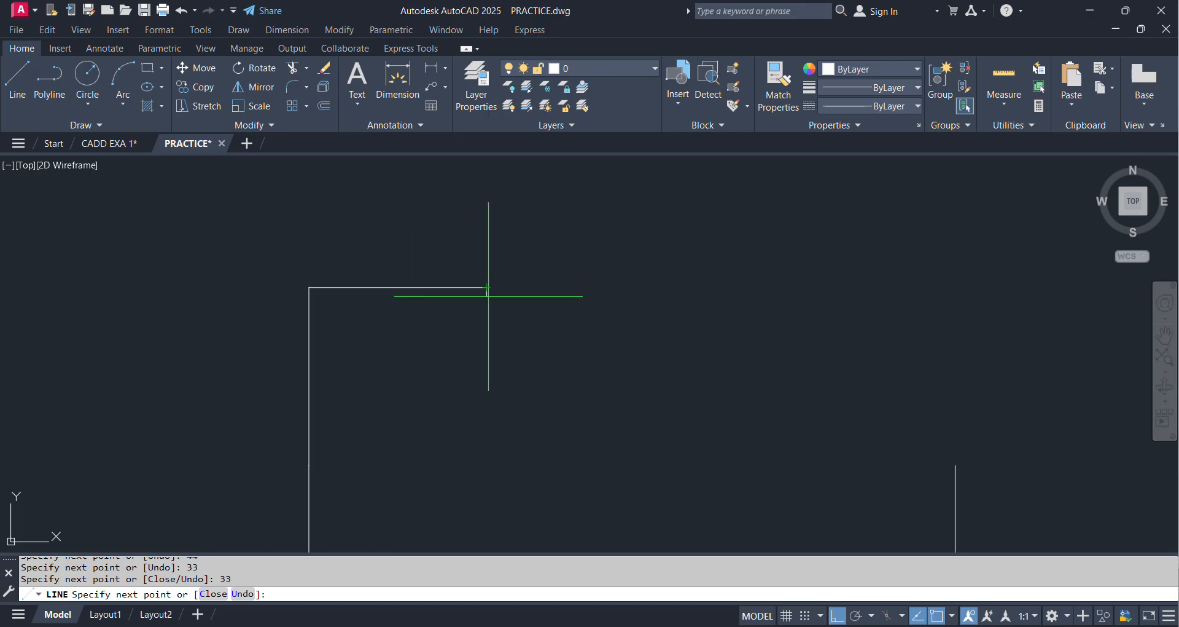
middle_drag(329, 427, 388, 355)
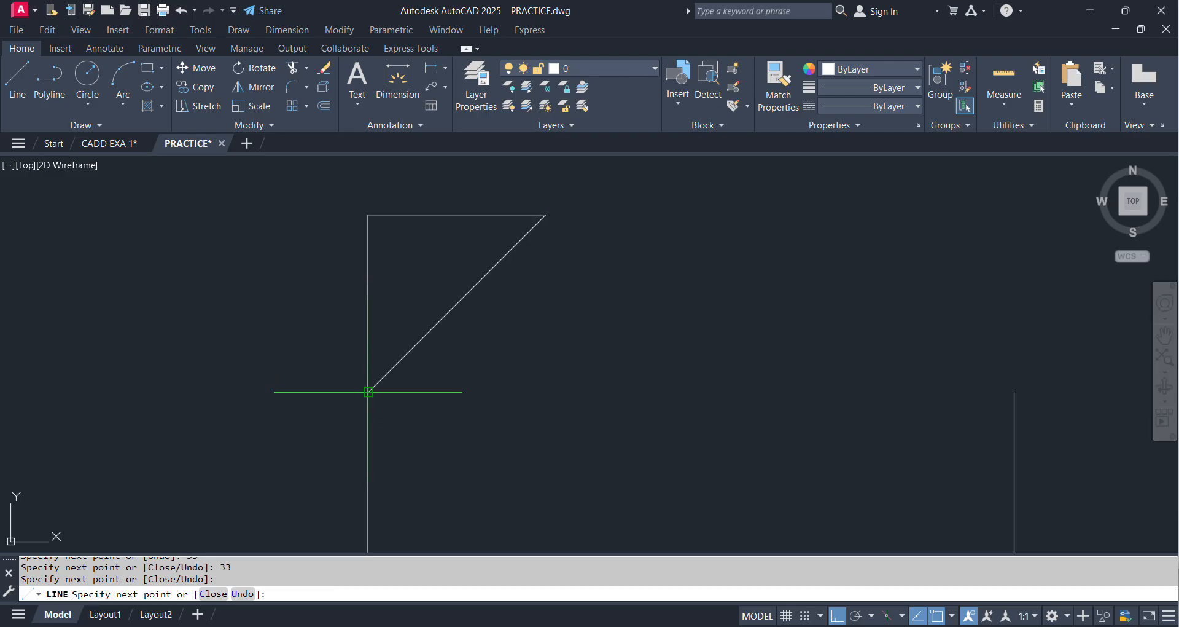
key(Return)
scroll(446, 361, down, 2)
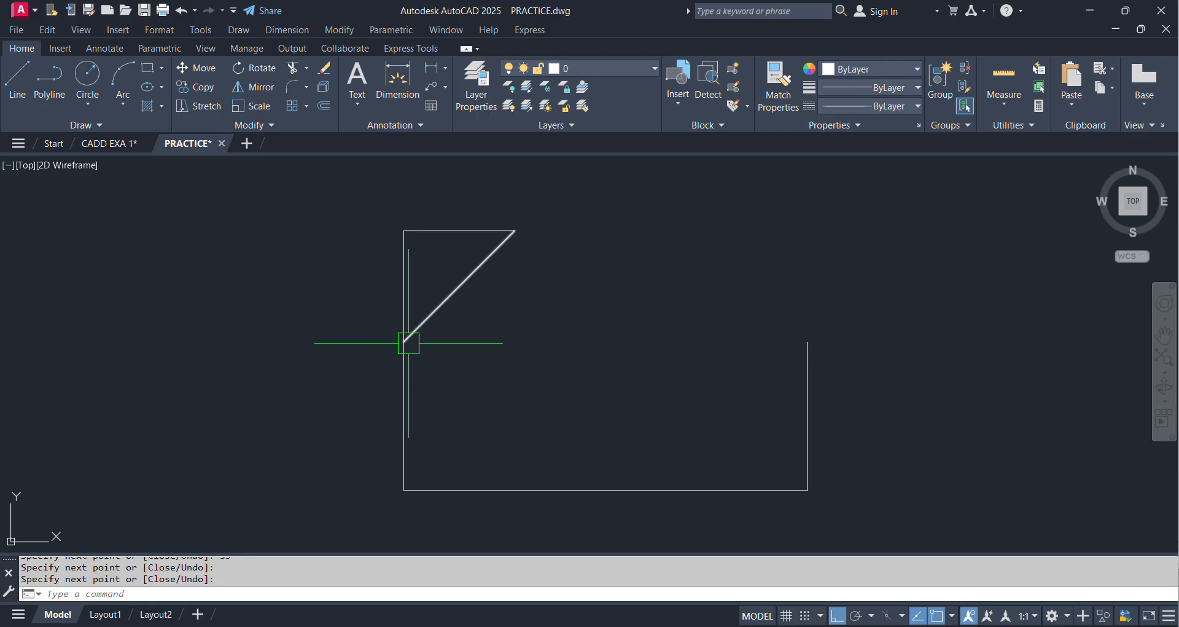
Erase the vertical and horizontal 33 helper lines outside the left chamfer
click(402, 271)
click(448, 230)
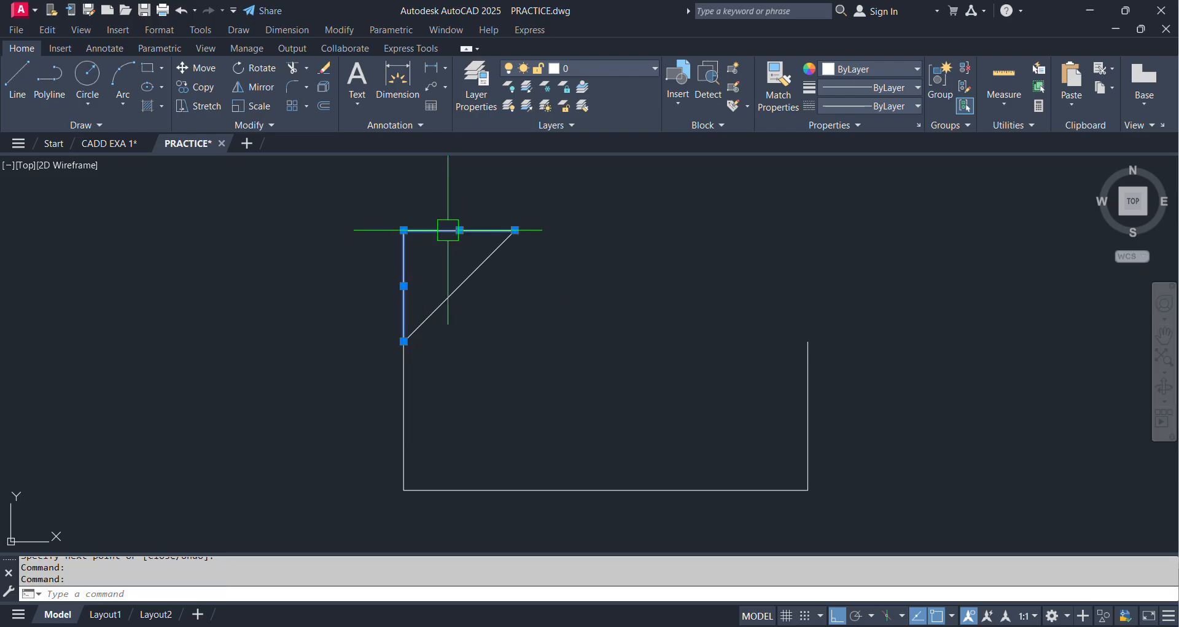
scroll(618, 293, down, 6)
Draw the outline's horizontal top edge 45 to the right from the upper end of the left chamfer
mouse_move(605, 234)
middle_down()
mouse_move(551, 258)
mouse_move(426, 486)
middle_up()
scroll(427, 323, up, 4)
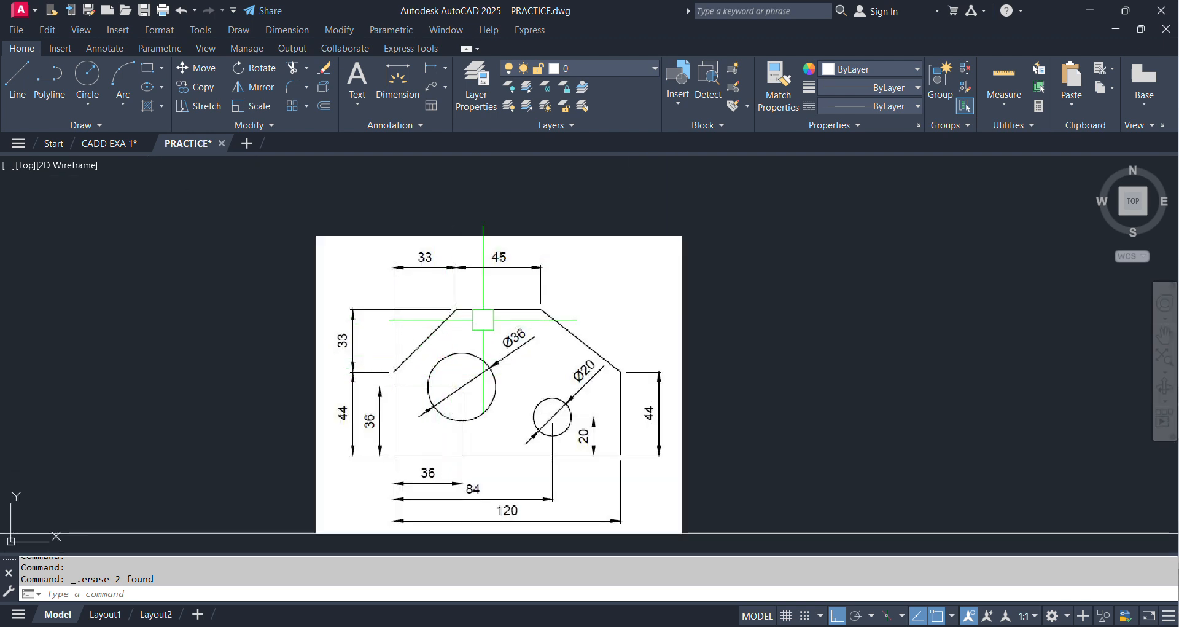
scroll(533, 323, down, 2)
middle_drag(553, 437, 564, 191)
middle_drag(532, 342, 531, 299)
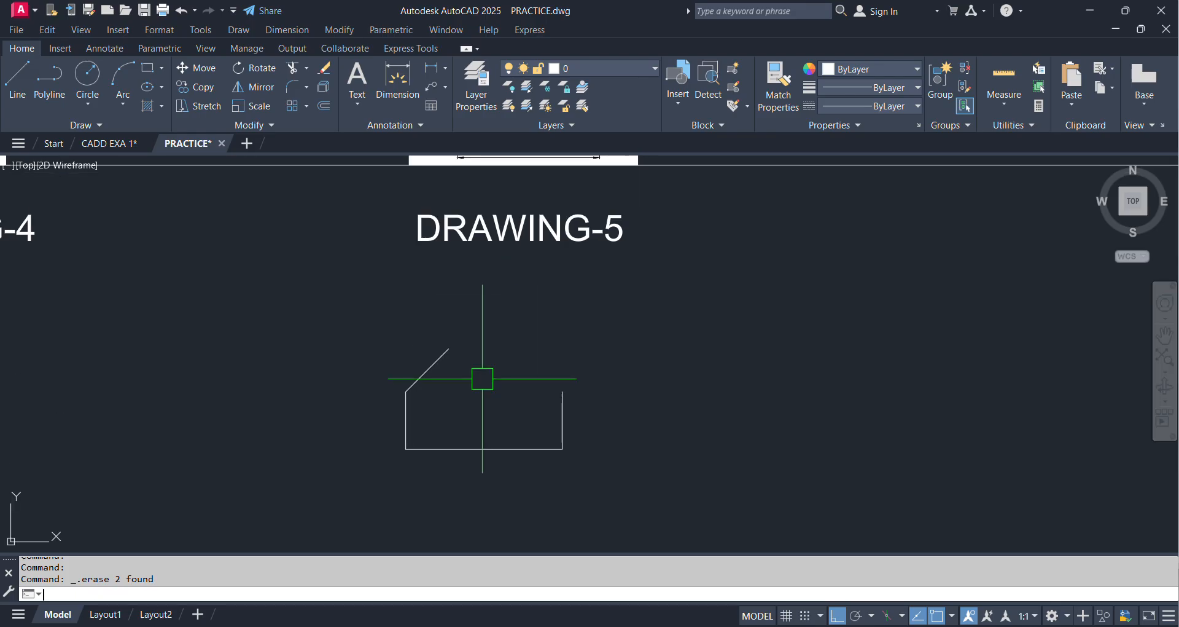
key(Return)
scroll(445, 347, up, 2)
click(448, 340)
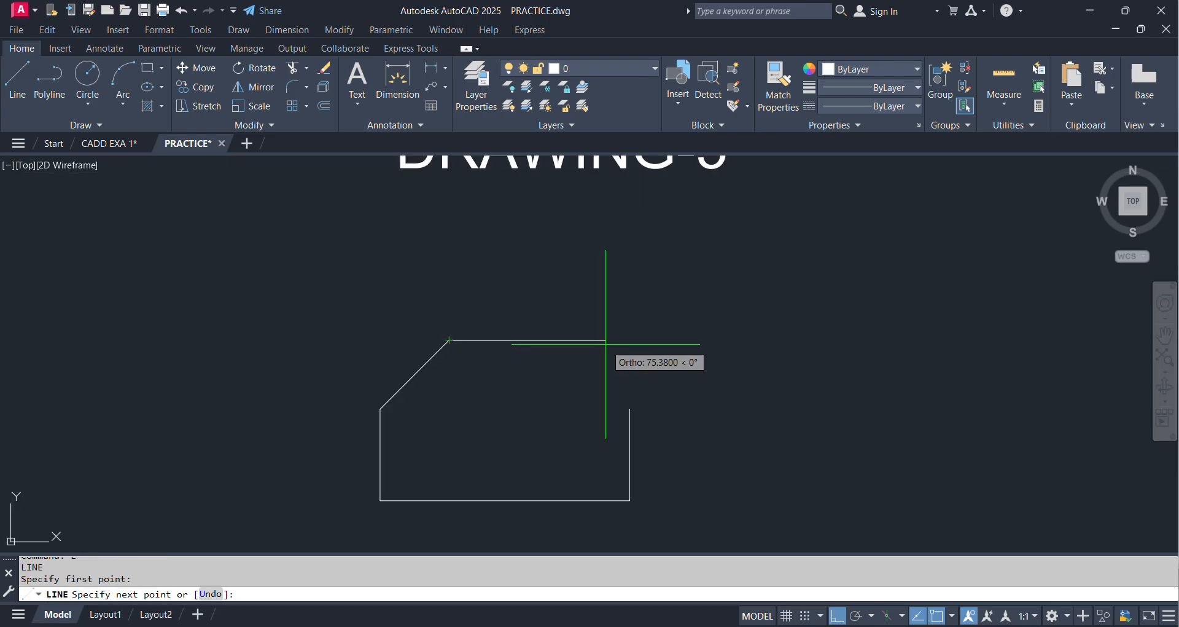
text(45)
key(Return)
Close the outline with a sloping line from the top edge to the right side's upper end and finish the line
scroll(606, 342, down, 3)
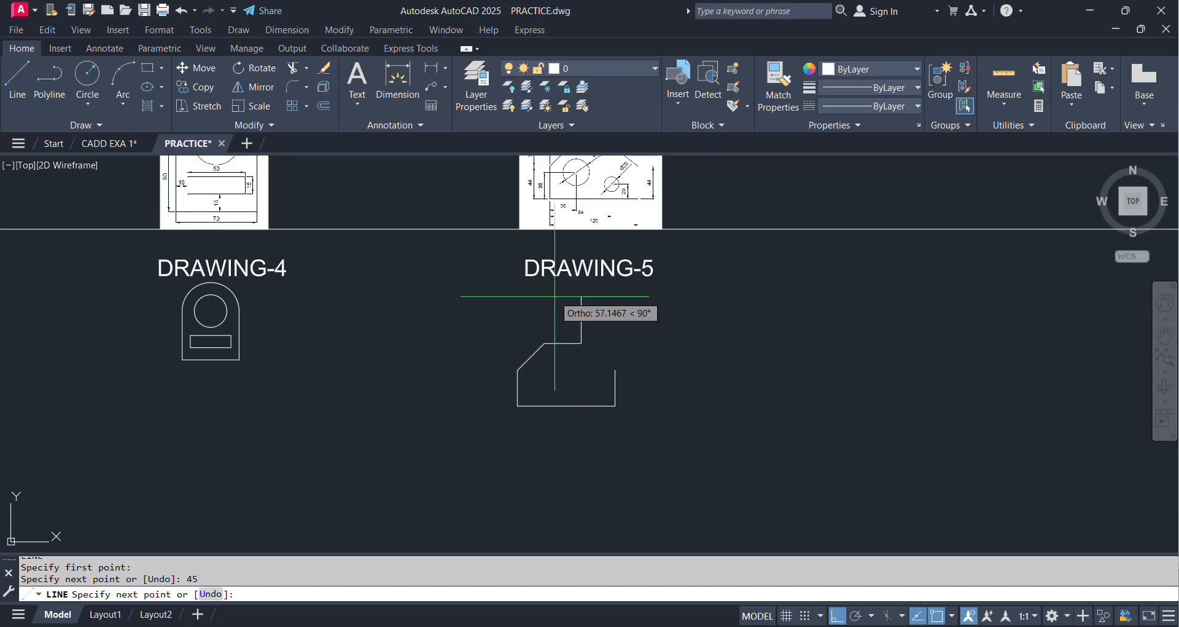
scroll(611, 308, up, 5)
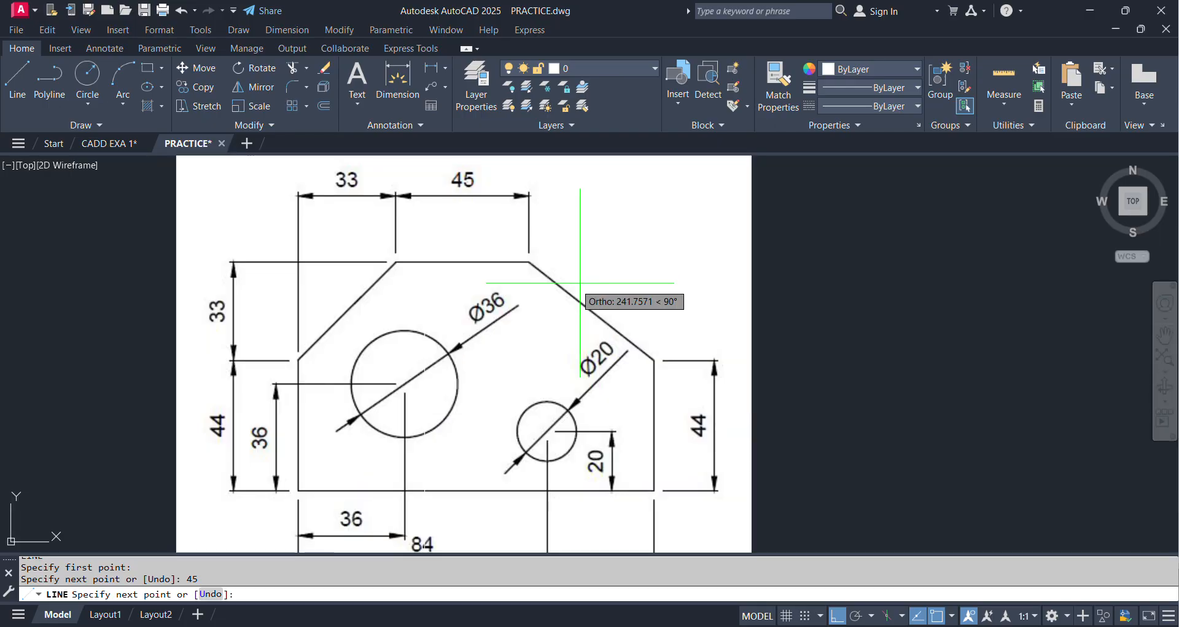
scroll(563, 286, down, 2)
mouse_move(568, 423)
middle_down()
mouse_move(560, 256)
mouse_move(559, 375)
middle_up()
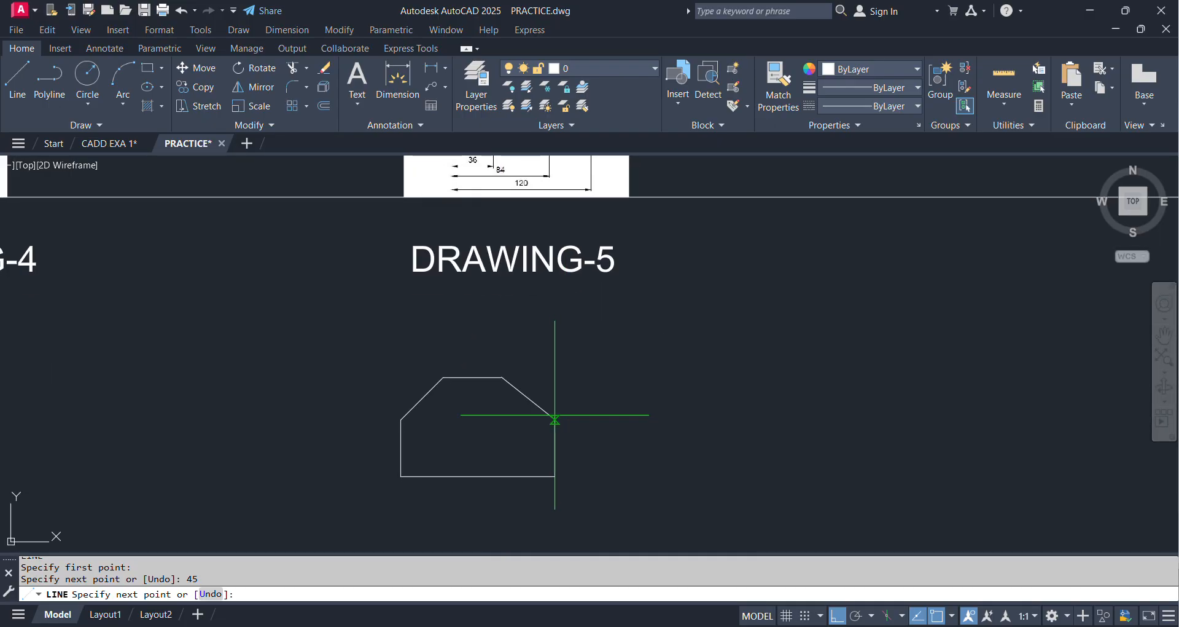
key(Return)
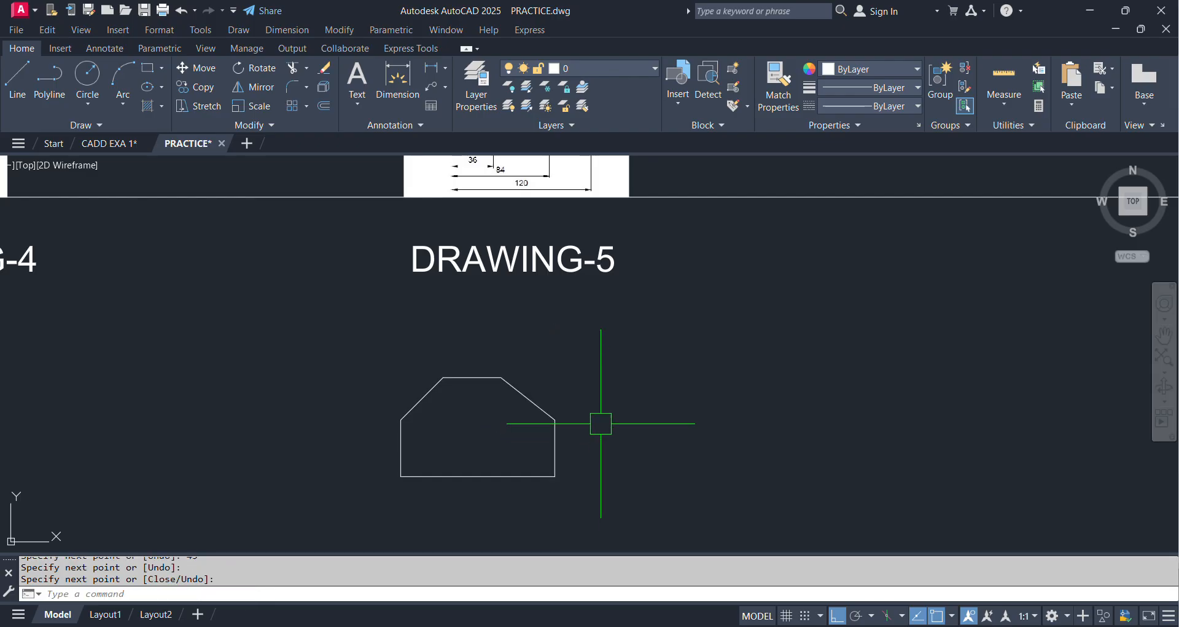
Examine the DRAWING-5 reference picture for the centre positions and diameters of the two holes
middle_drag(569, 221, 556, 400)
scroll(491, 298, up, 2)
middle_drag(490, 297, 350, 372)
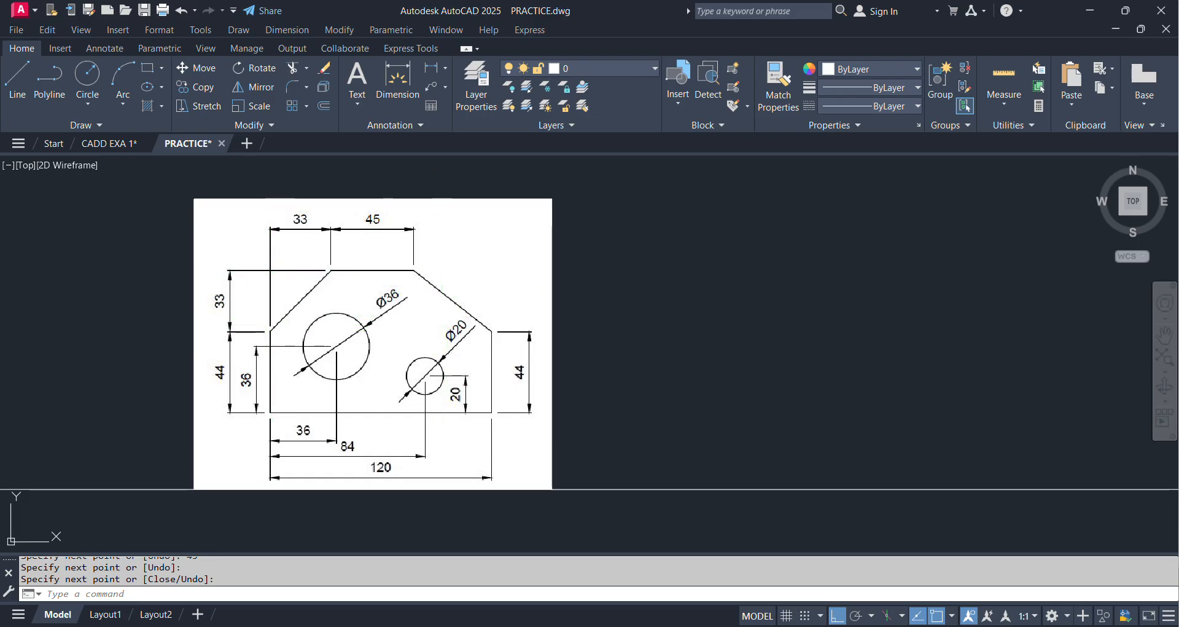
middle_drag(261, 473, 303, 435)
scroll(311, 369, up, 2)
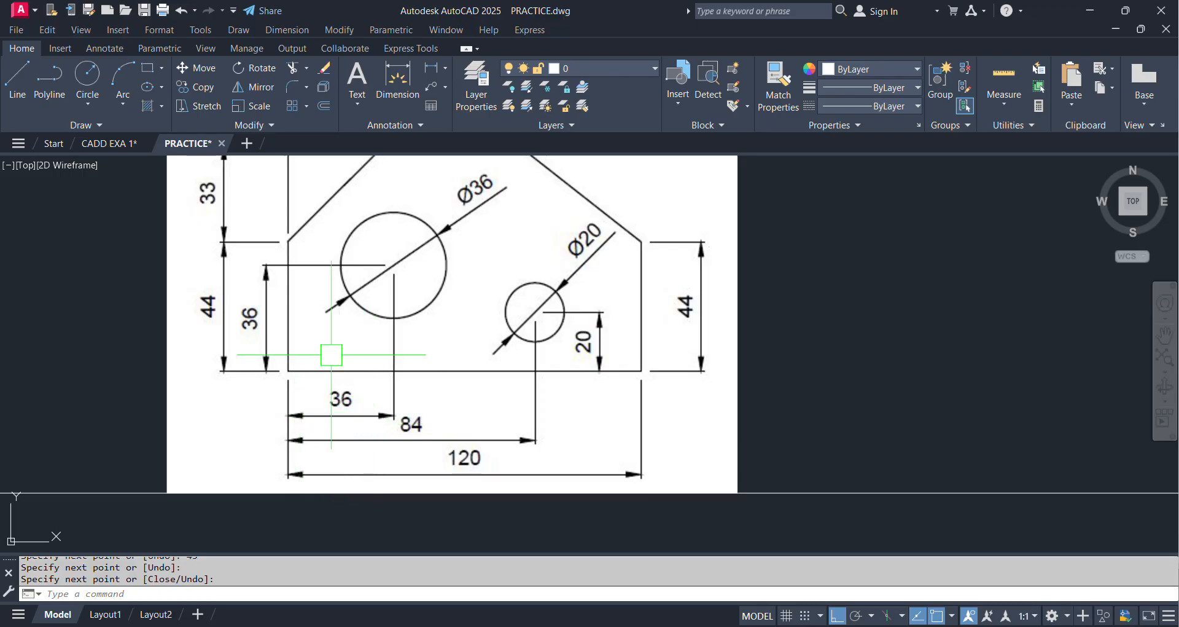
scroll(358, 260, down, 4)
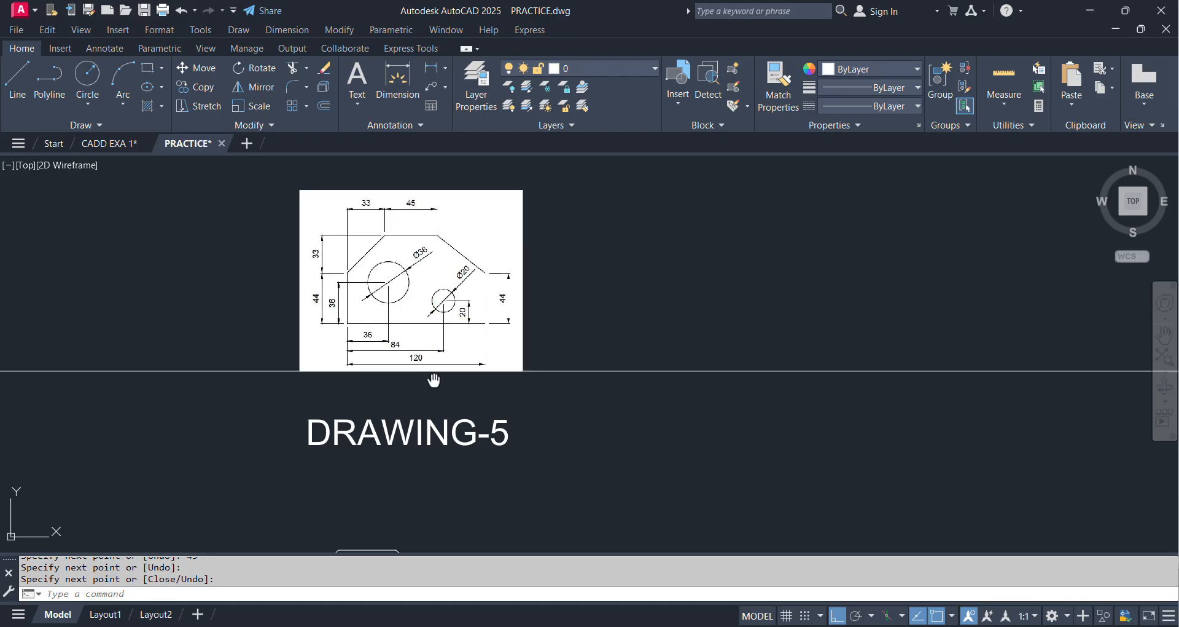
middle_drag(434, 379, 402, 227)
middle_drag(398, 384, 415, 335)
Offset the outline's left side 36 to the right to locate the larger hole's centre
scroll(297, 401, up, 2)
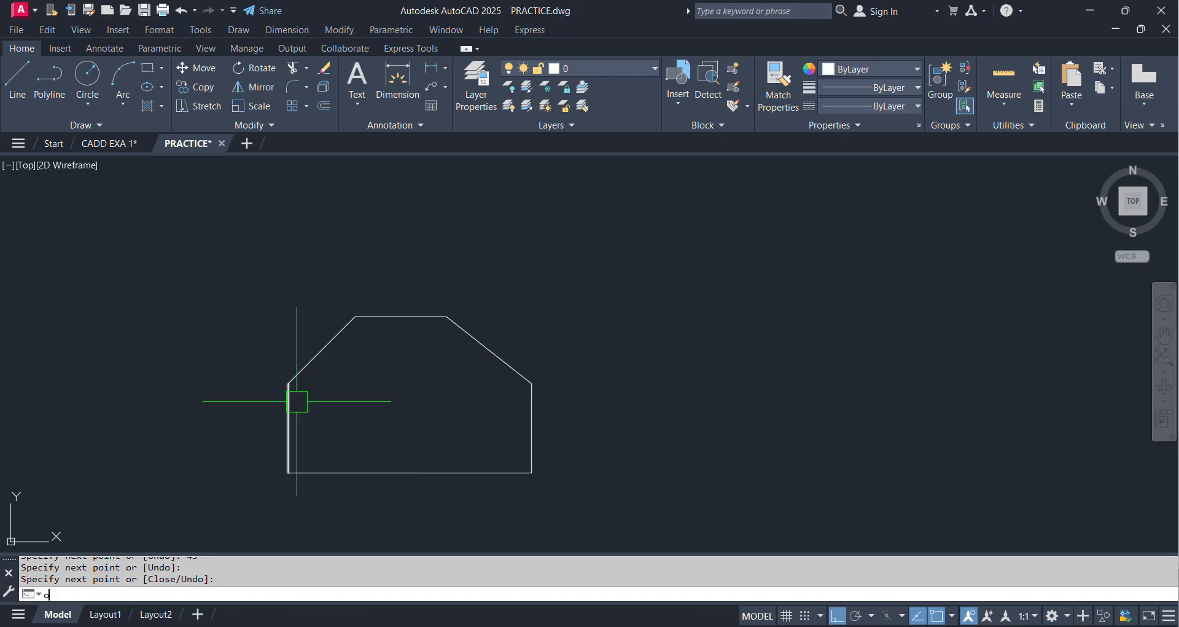
key(Return)
text(36)
key(Return)
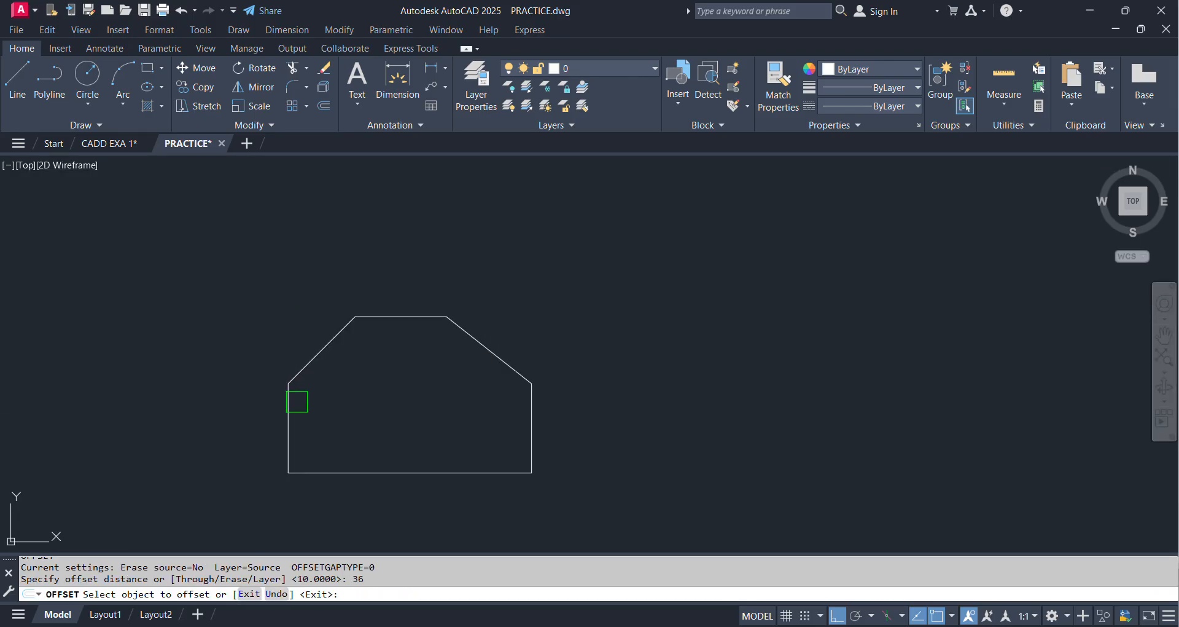
scroll(276, 443, up, 2)
click(295, 442)
click(371, 484)
Offset the base line 36 upward as the larger hole's horizontal centre line and end the Offset command
click(370, 495)
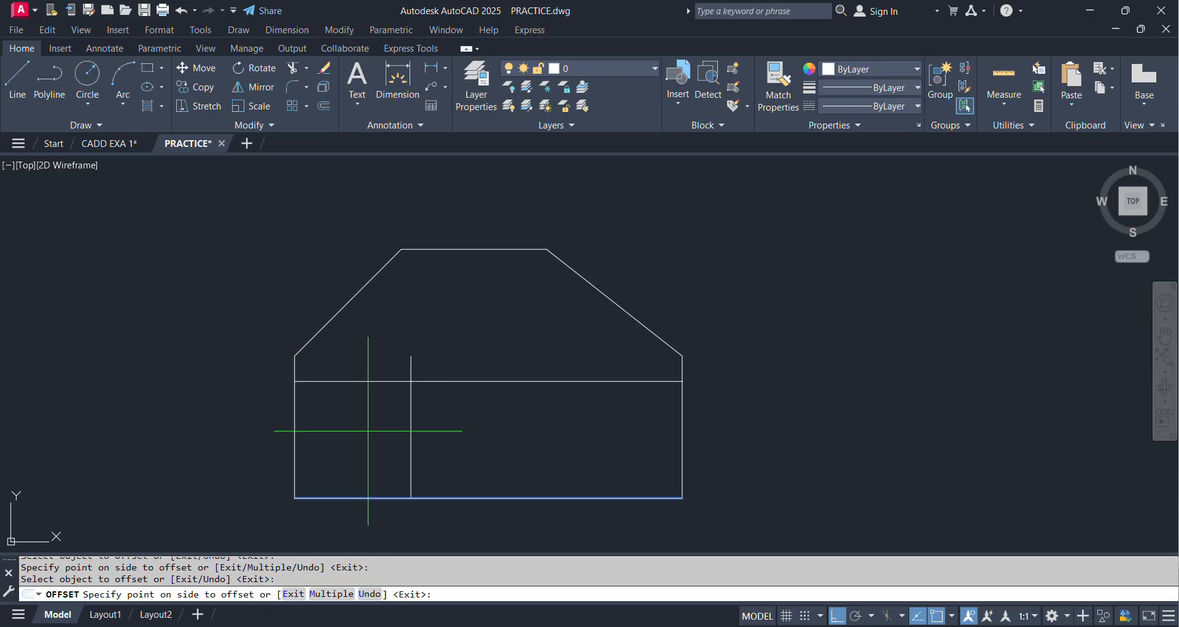
click(365, 429)
scroll(362, 406, down, 2)
middle_drag(361, 270, 359, 471)
scroll(360, 277, up, 2)
scroll(362, 309, up, 2)
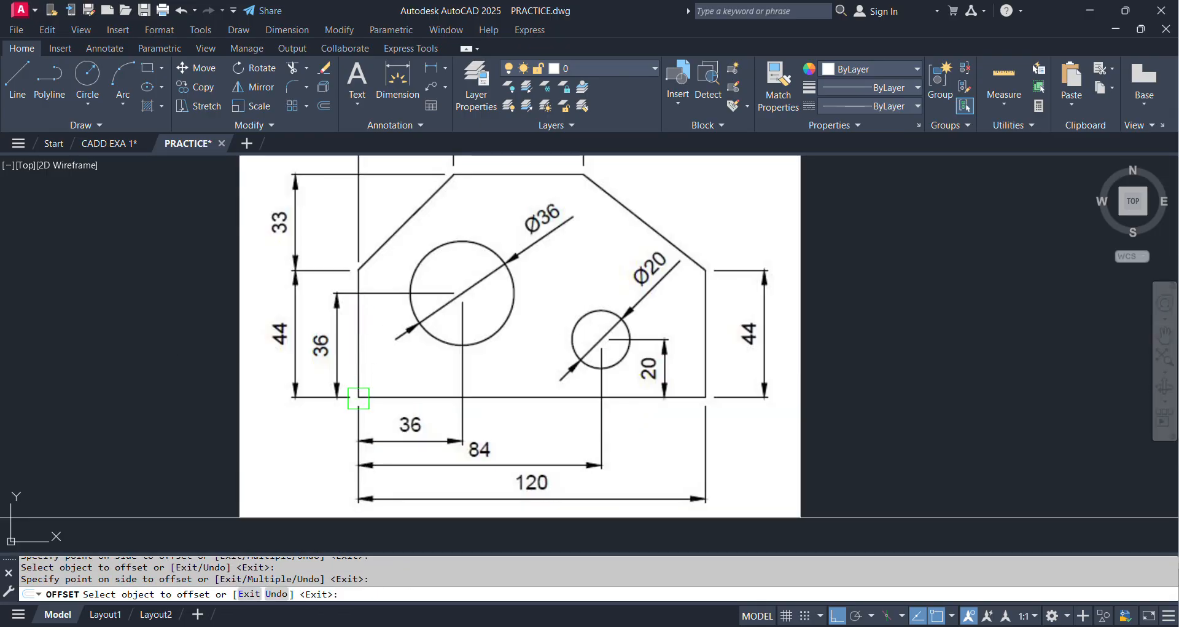
scroll(393, 326, down, 2)
key(Escape)
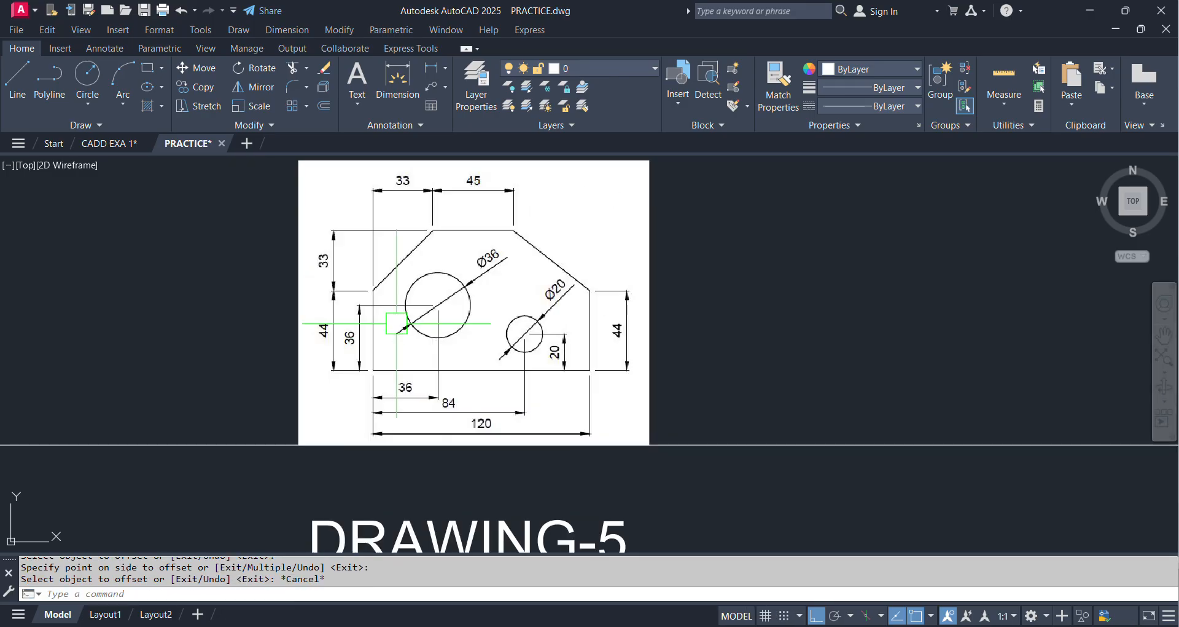
Draw a circle of diameter 36 centred where the 36-offset vertical and horizontal centre lines cross
middle_drag(455, 312, 471, 127)
middle_drag(417, 305, 425, 406)
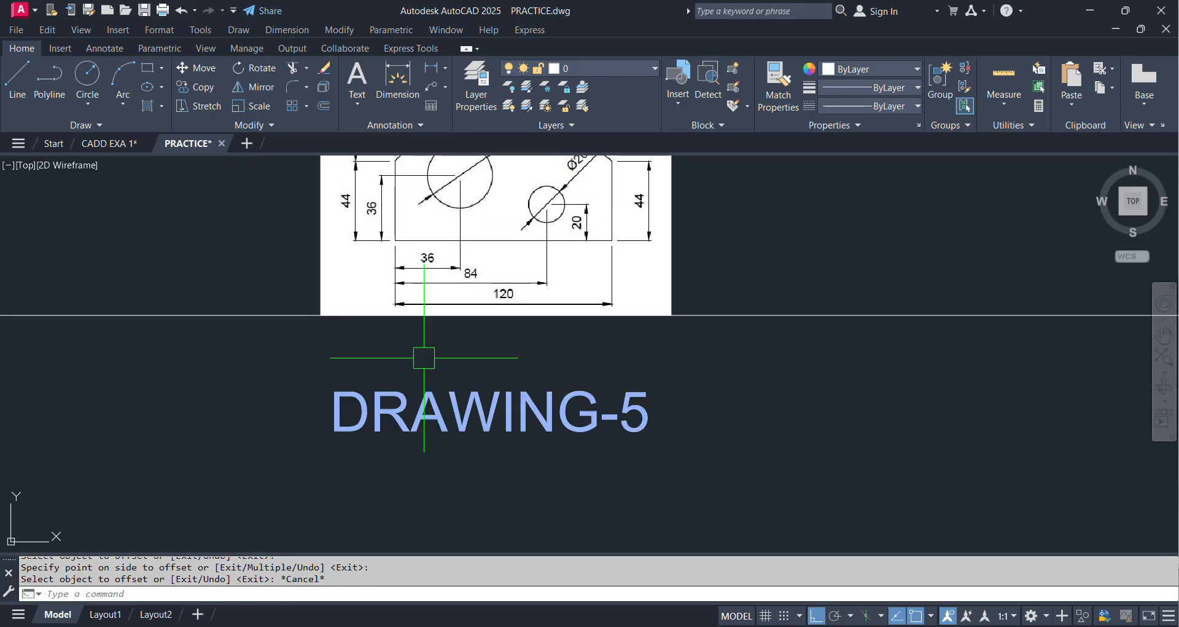
mouse_move(487, 245)
middle_down()
mouse_move(467, 366)
mouse_move(479, 345)
mouse_move(487, 160)
middle_up()
scroll(485, 249, up, 2)
scroll(485, 249, down, 4)
scroll(422, 387, up, 4)
text(c)
key(Return)
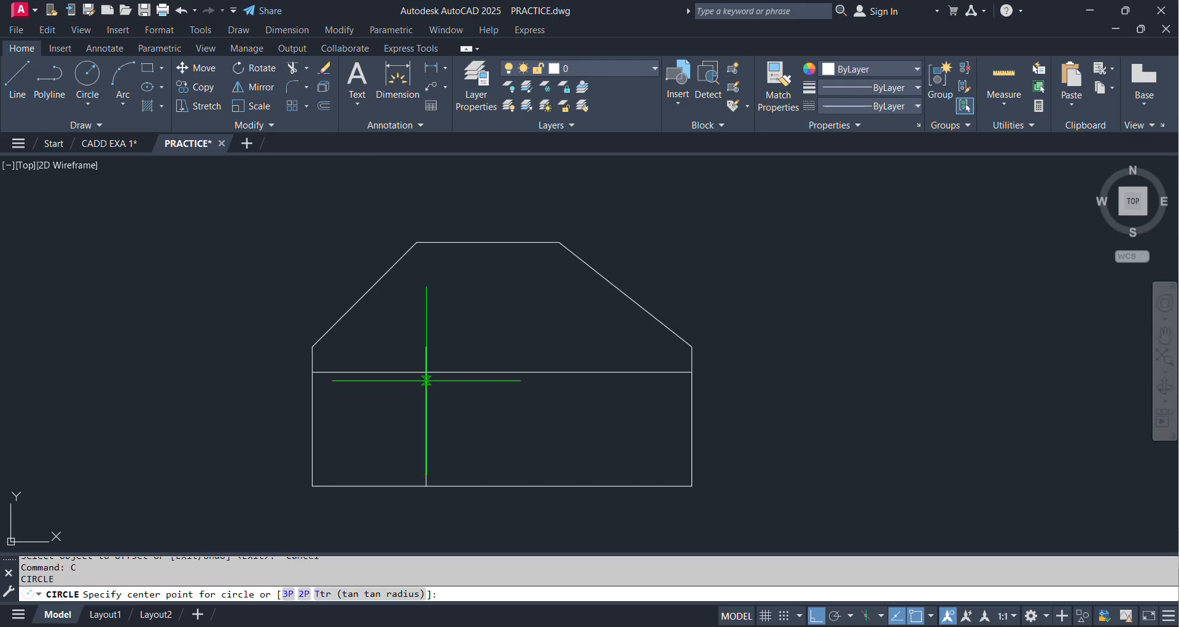
scroll(424, 375, up, 2)
click(420, 373)
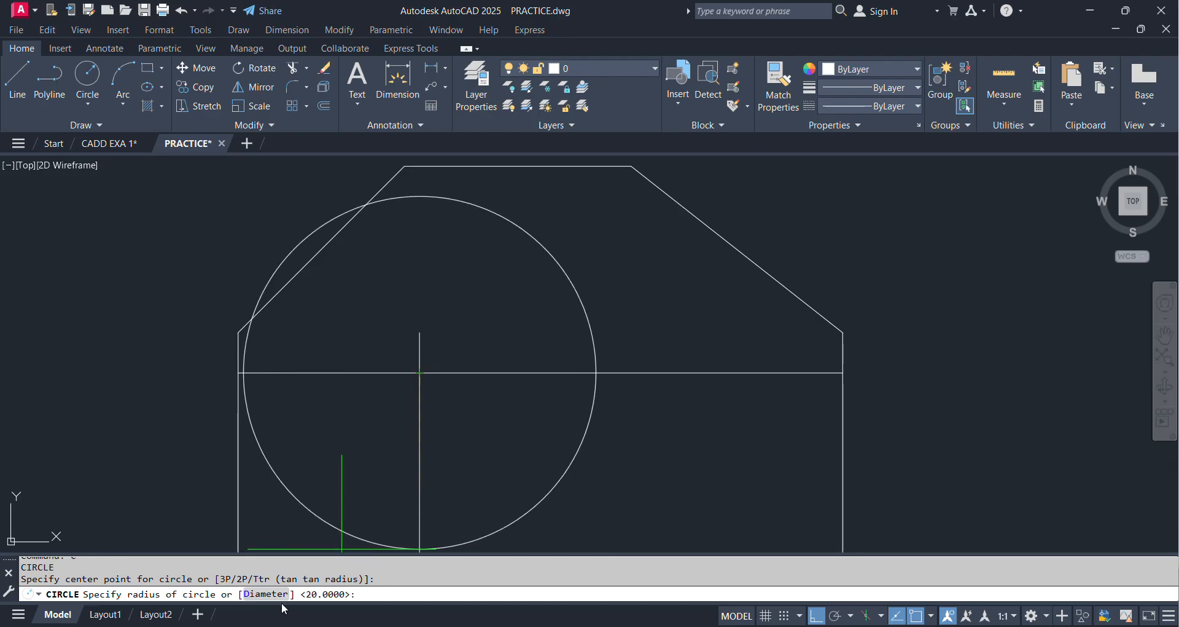
click(265, 593)
text(36)
key(Return)
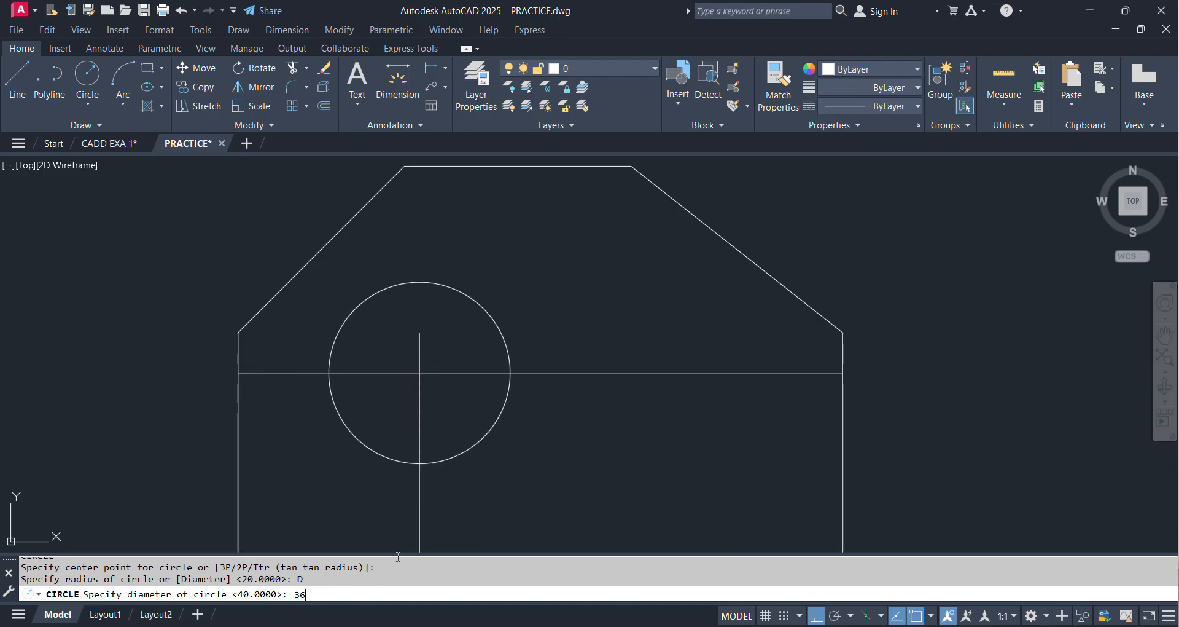
Offset the outline's left side 84 to the right to locate the smaller hole's centre
scroll(535, 484, down, 2)
scroll(528, 385, down, 4)
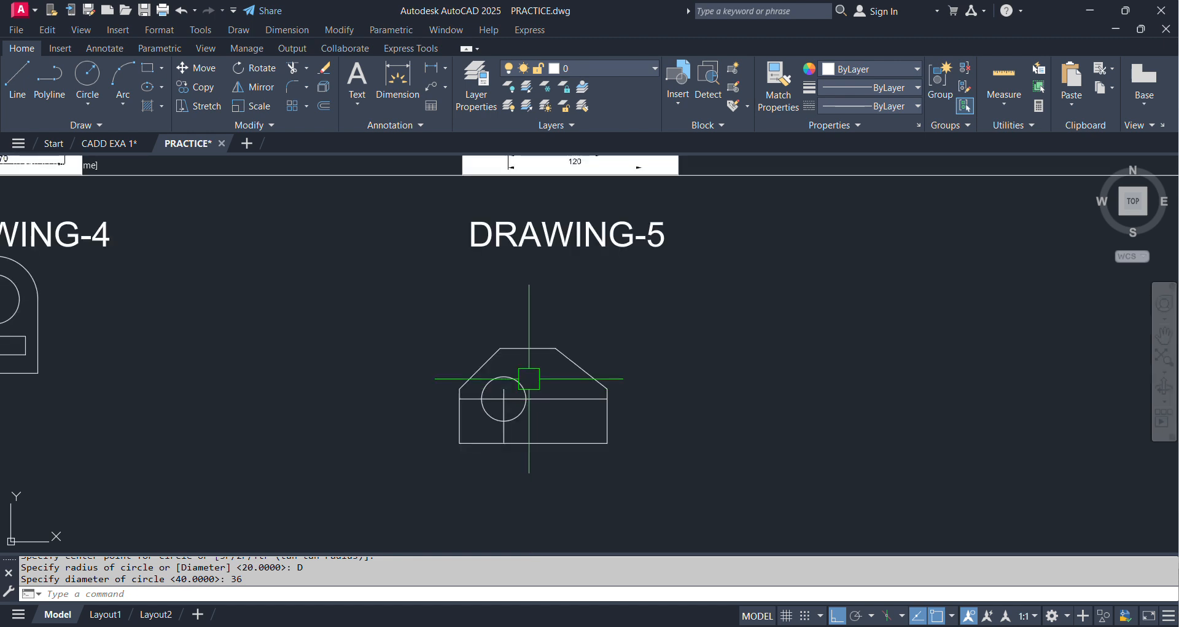
middle_drag(528, 355, 436, 518)
scroll(490, 336, up, 2)
middle_drag(490, 335, 453, 400)
scroll(453, 376, up, 2)
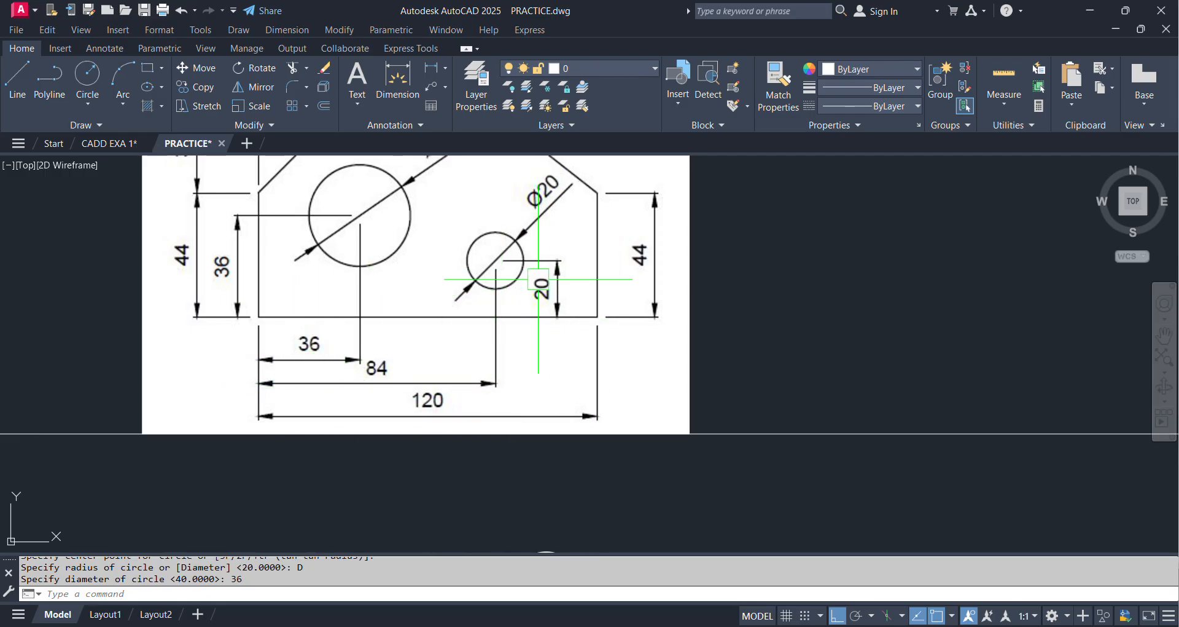
middle_drag(476, 394, 511, 168)
scroll(483, 299, down, 4)
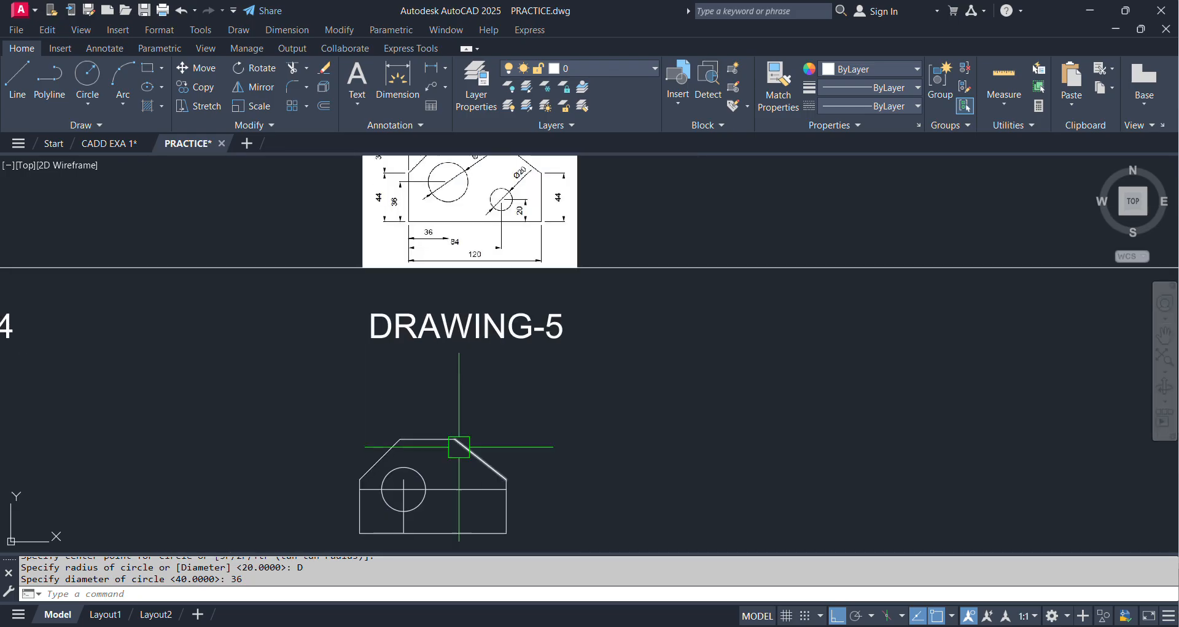
scroll(426, 393, up, 2)
text(o)
key(Return)
text(8)
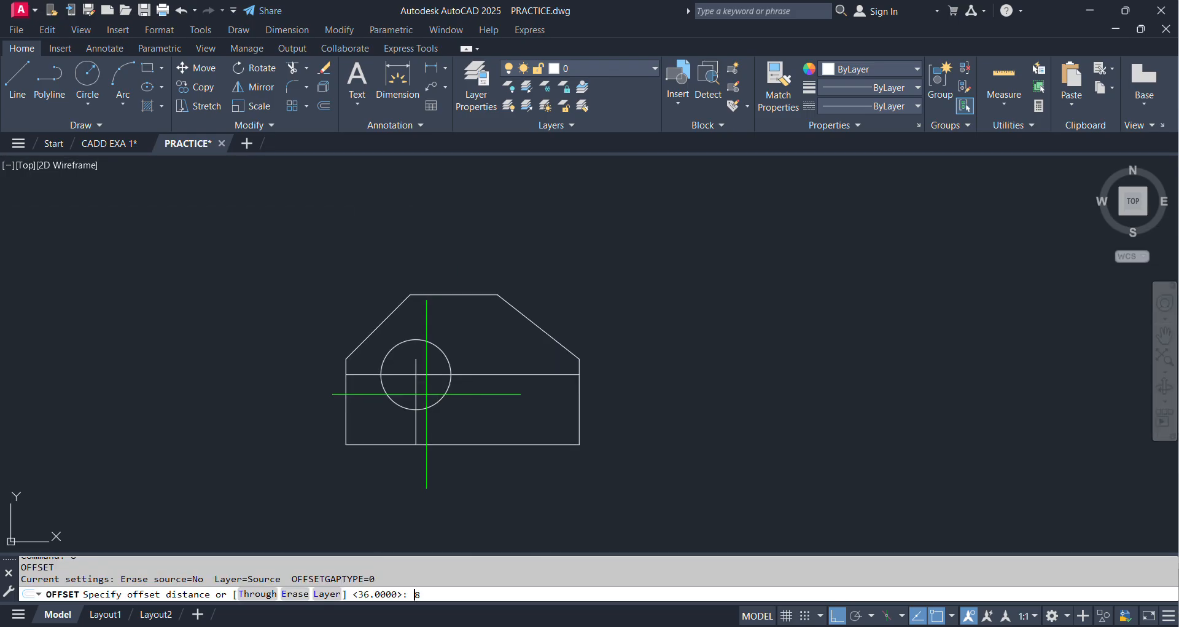
text(4)
key(Return)
scroll(393, 408, up, 2)
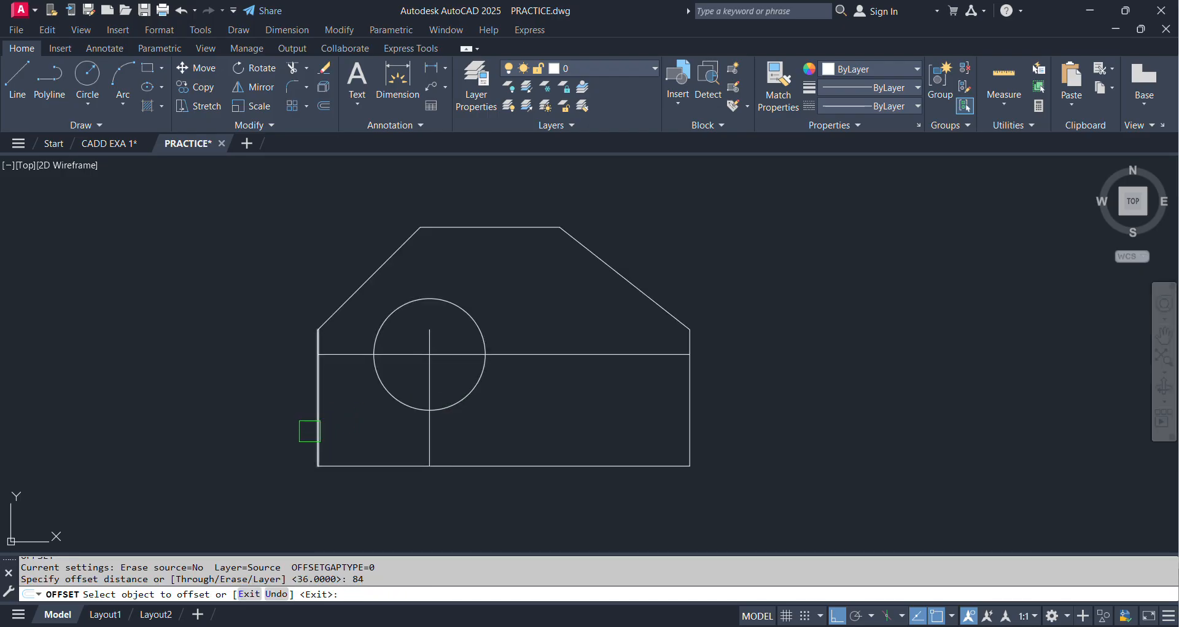
click(310, 431)
click(624, 430)
key(Return)
Offset the base line 20 upward as the smaller hole's horizontal centre line and end the Offset command
key(Return)
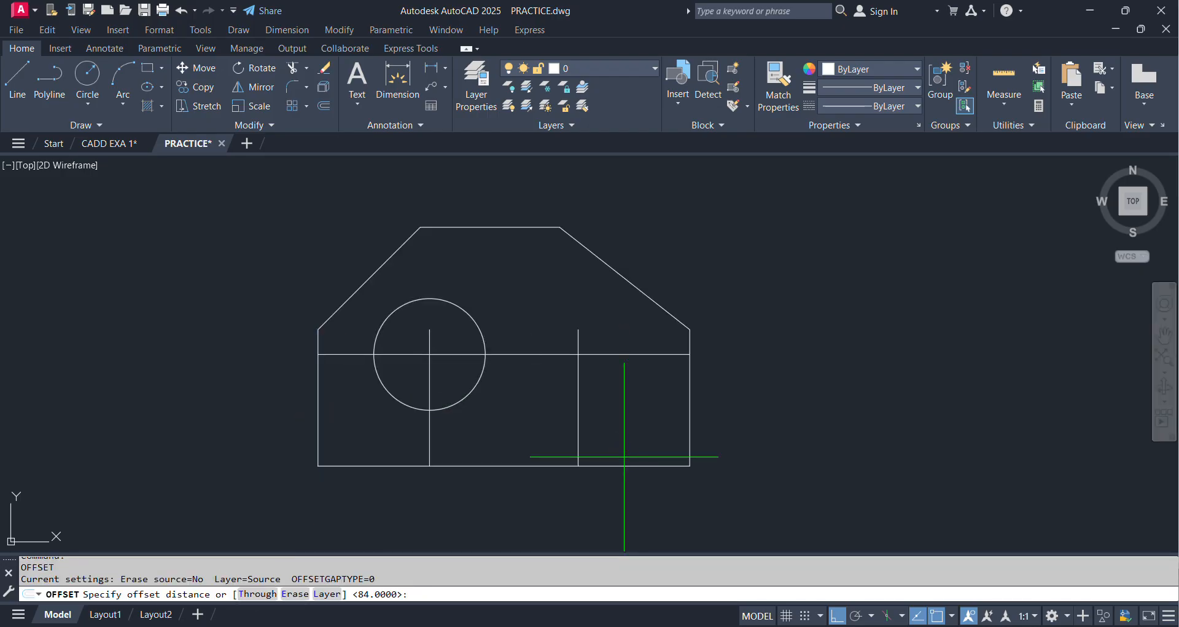
text(20)
key(Return)
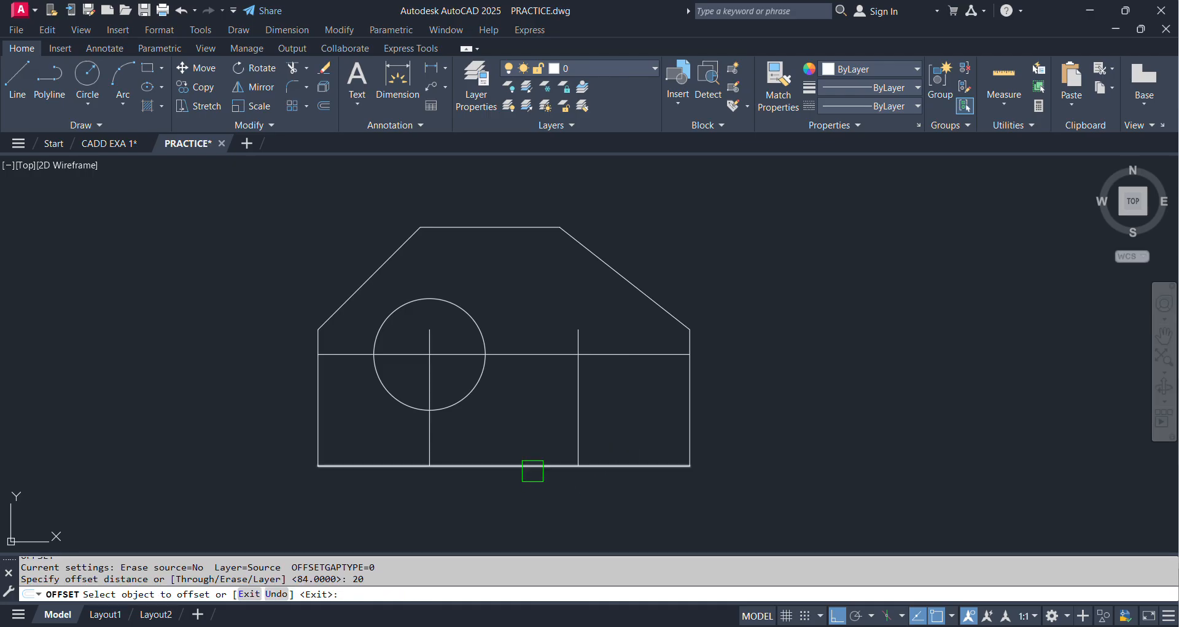
click(535, 466)
click(542, 407)
key(Escape)
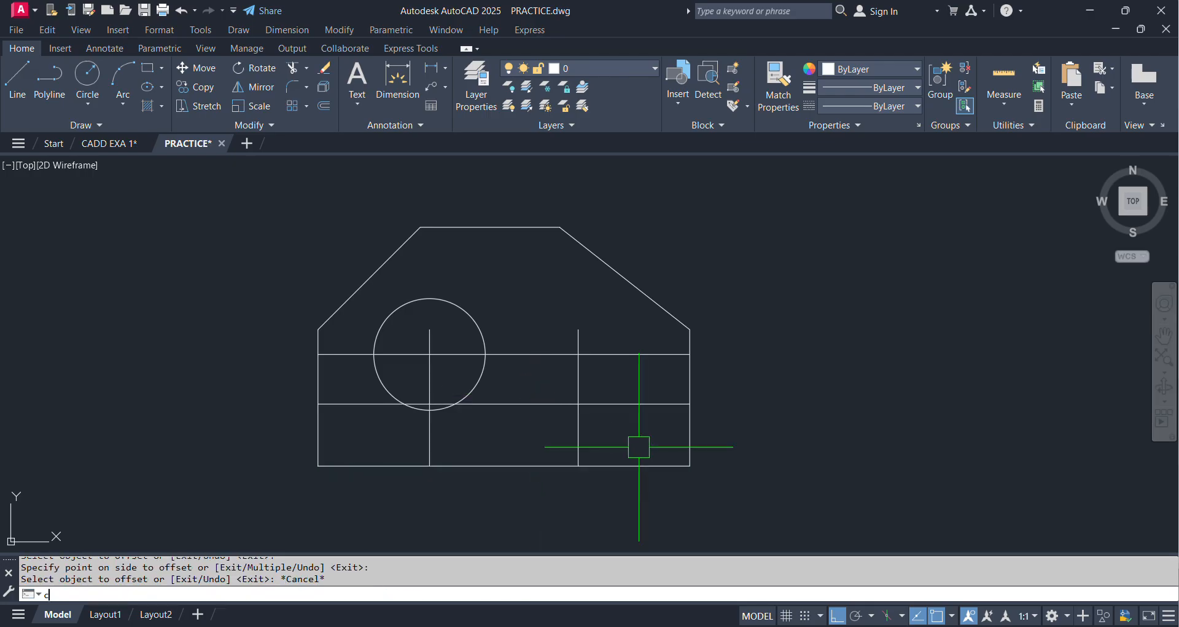
Draw a circle of diameter 20 centred where the 84-offset vertical and 20-offset horizontal centre lines cross
key(Return)
scroll(540, 389, down, 4)
scroll(524, 395, up, 6)
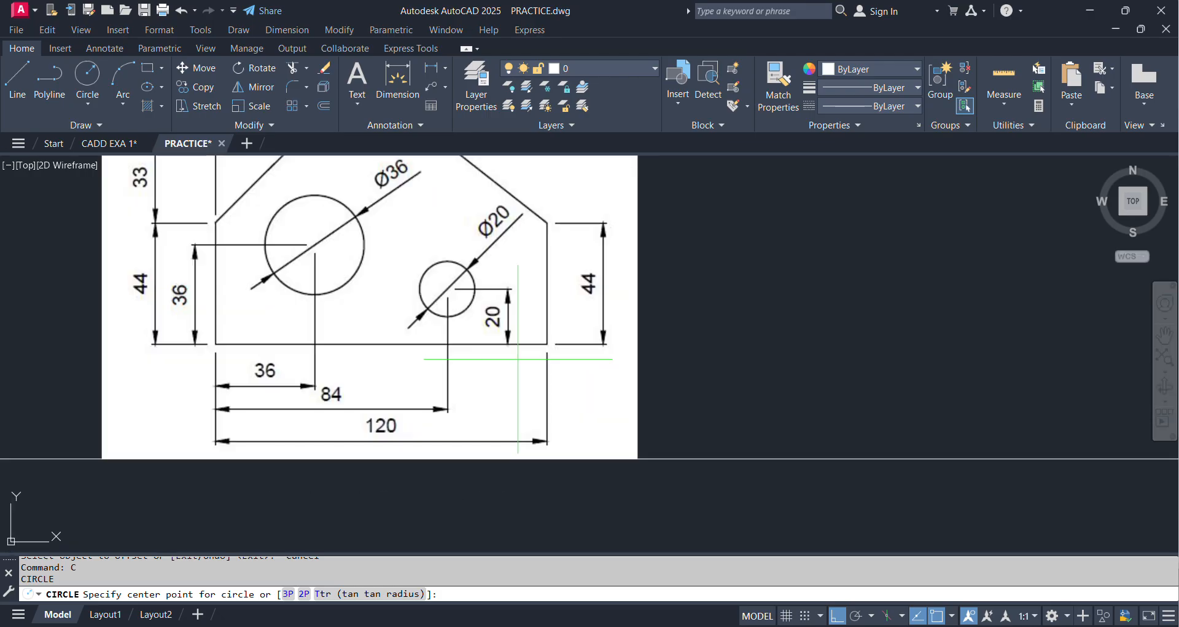
scroll(577, 360, down, 4)
scroll(500, 363, up, 6)
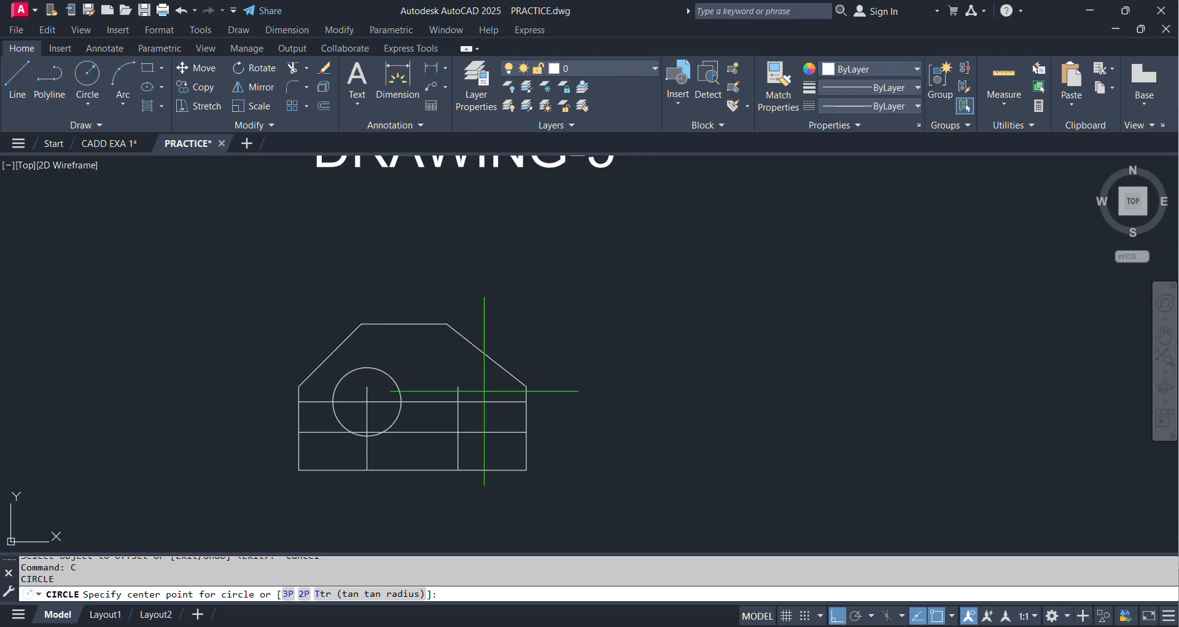
scroll(433, 443, up, 2)
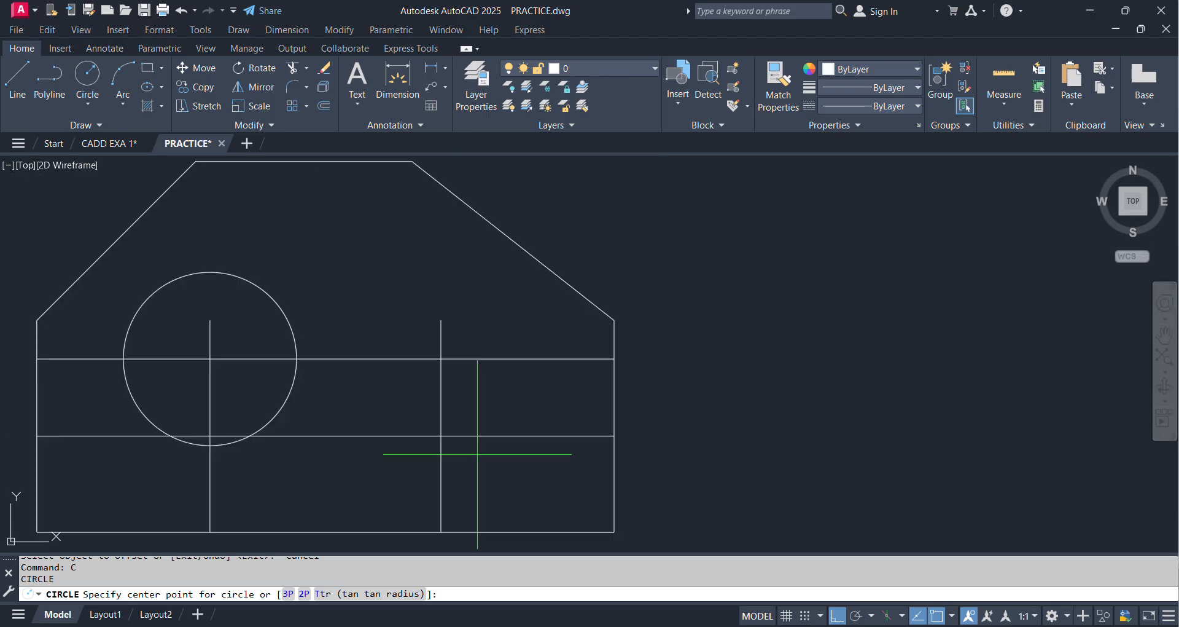
click(441, 436)
click(255, 595)
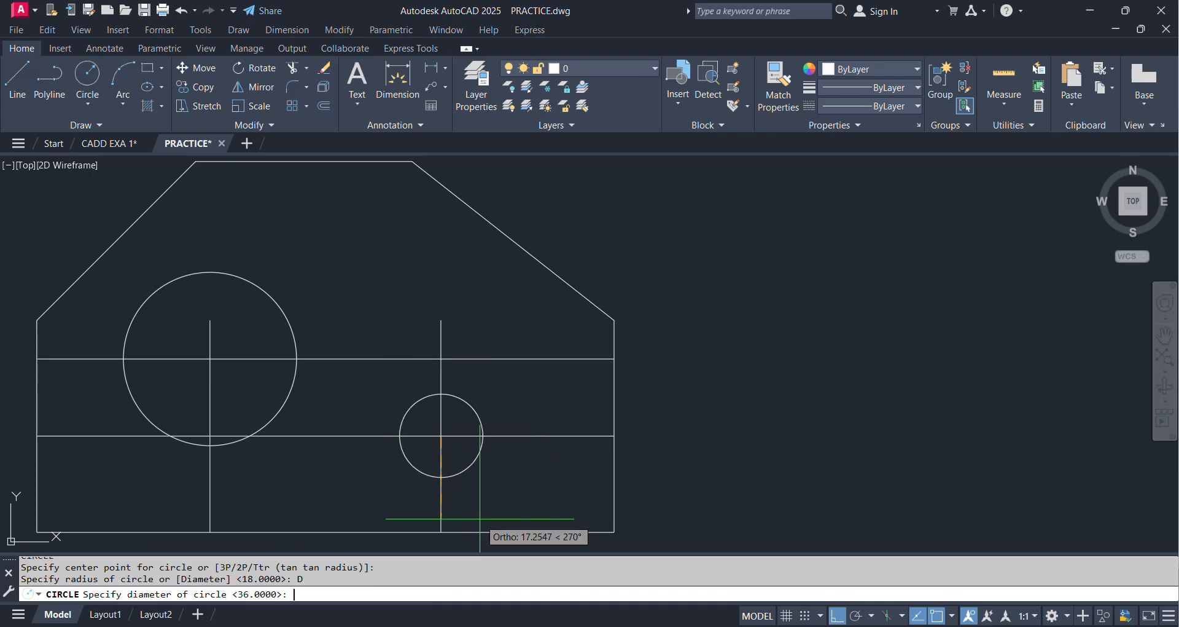
text(20)
key(Return)
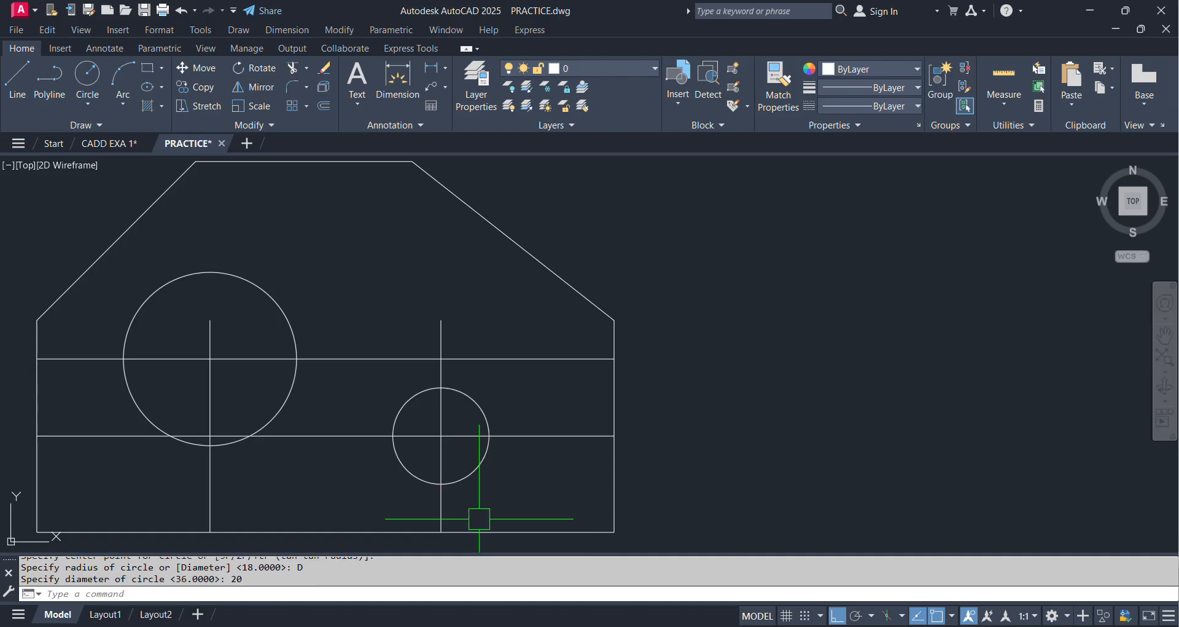
Delete the offset construction lines through both holes, leaving only the outline and the two circles
click(547, 438)
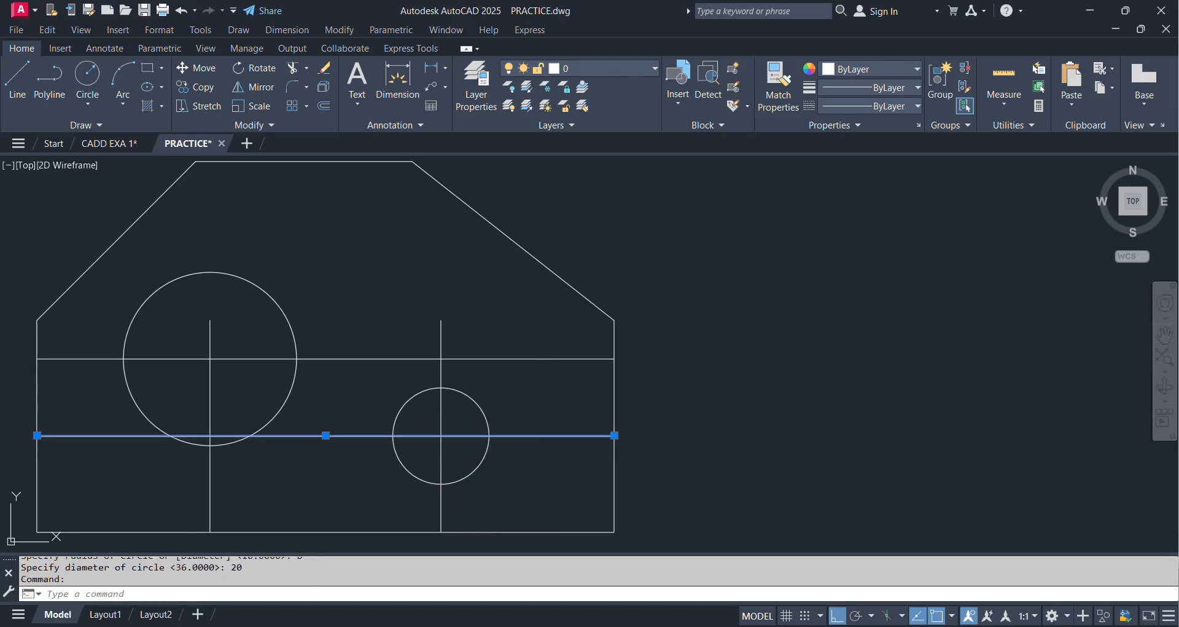
key(Delete)
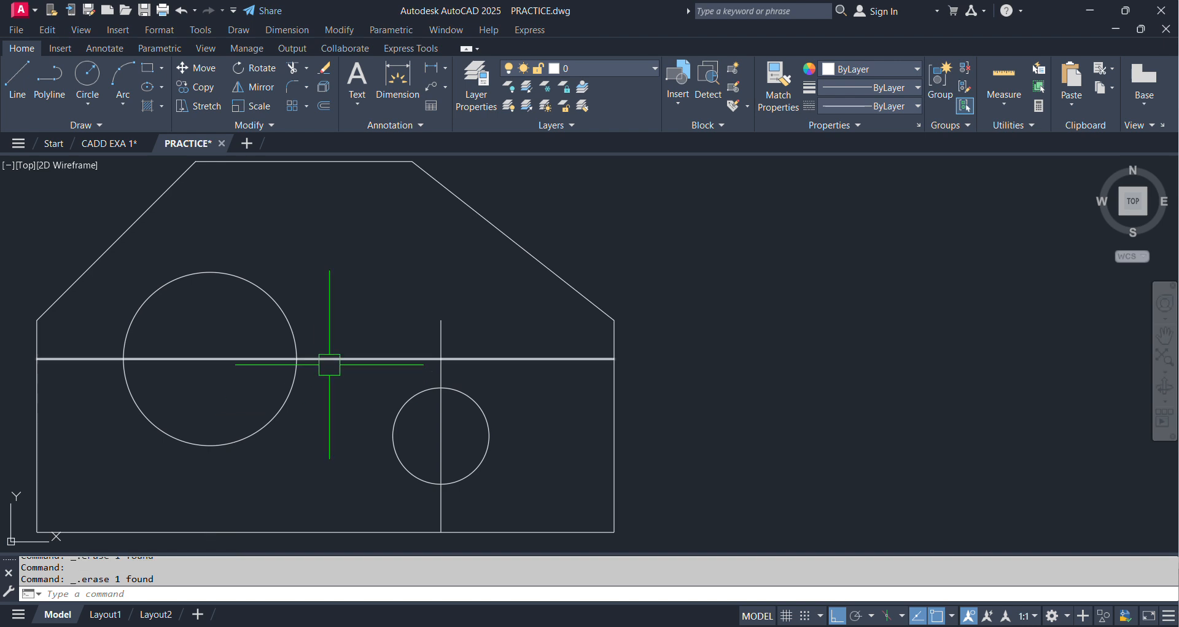
click(331, 357)
key(Delete)
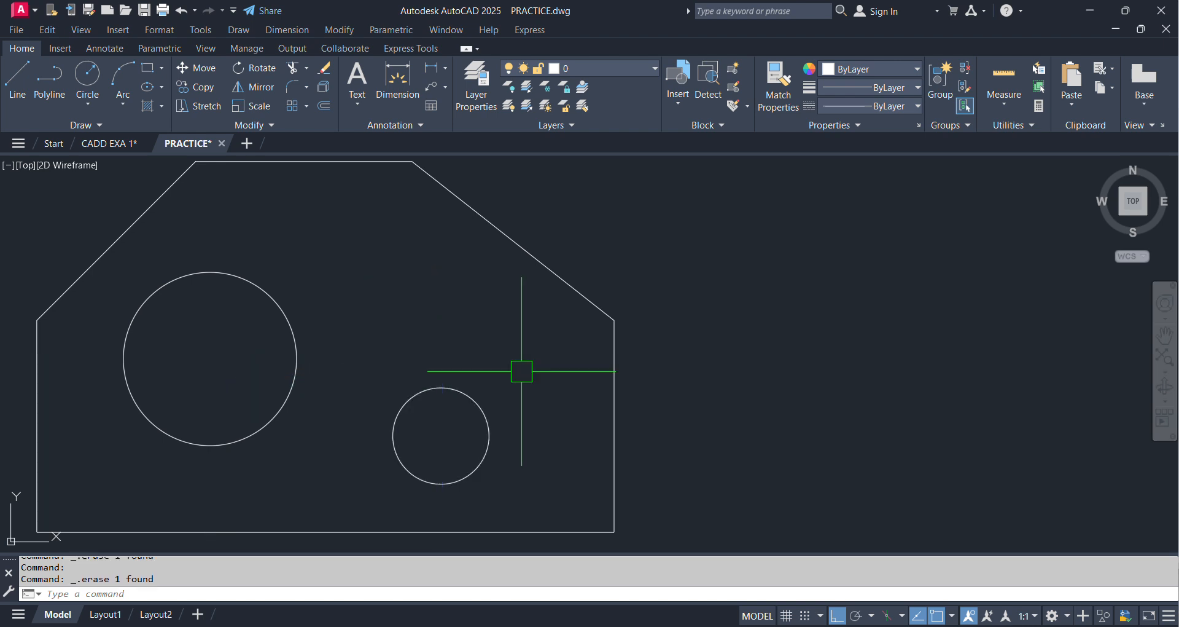
Add a diameter dimension to the larger hole, placing its text above and to the right of the circle
scroll(559, 382, down, 5)
scroll(558, 381, down, 3)
scroll(552, 264, up, 8)
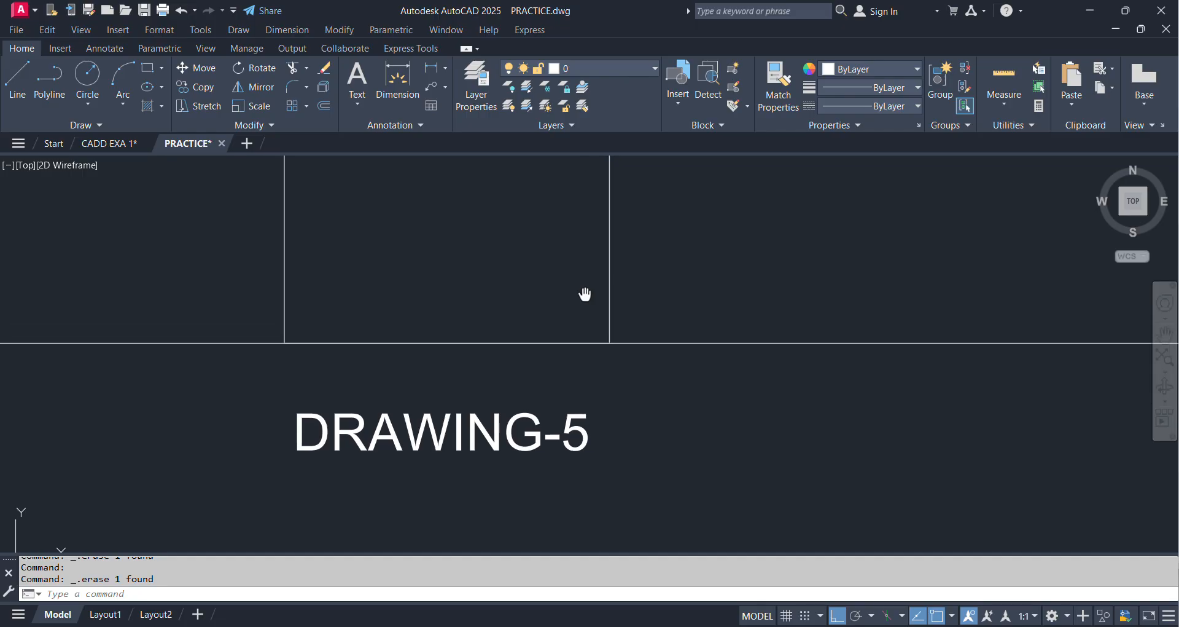
mouse_move(585, 295)
middle_down()
mouse_move(585, 375)
mouse_move(546, 218)
middle_up()
scroll(585, 376, down, 2)
scroll(436, 453, up, 2)
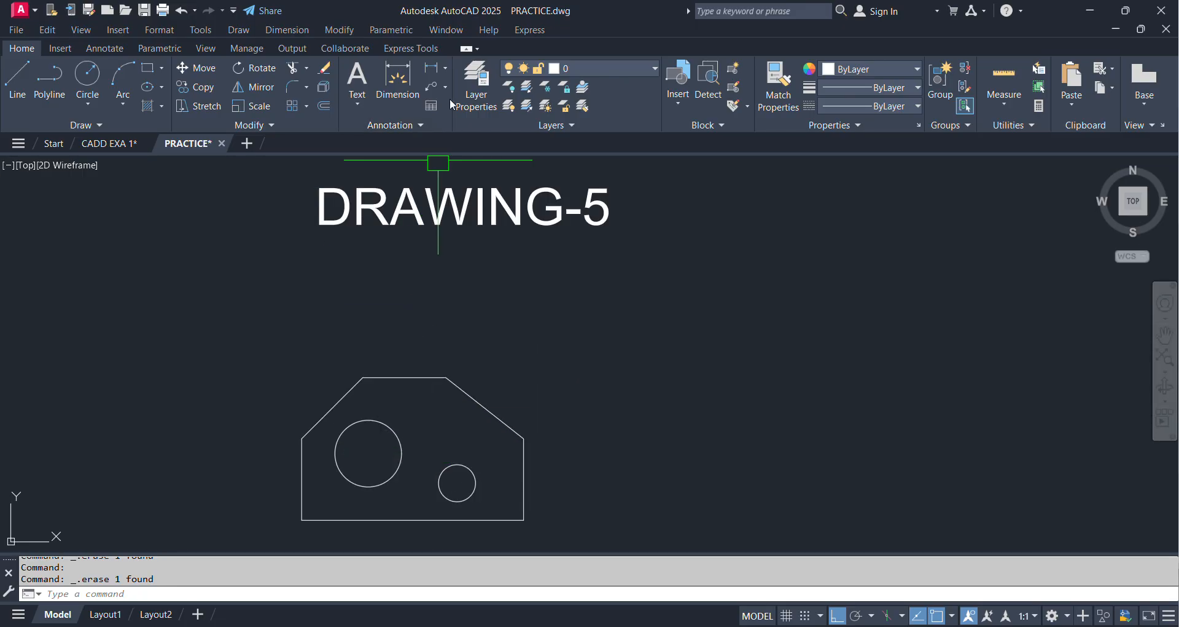
click(446, 68)
click(454, 227)
click(390, 428)
click(432, 416)
Add a diameter dimension to the smaller hole, placing its text above and to the right, and end the dimension command
scroll(462, 449, up, 4)
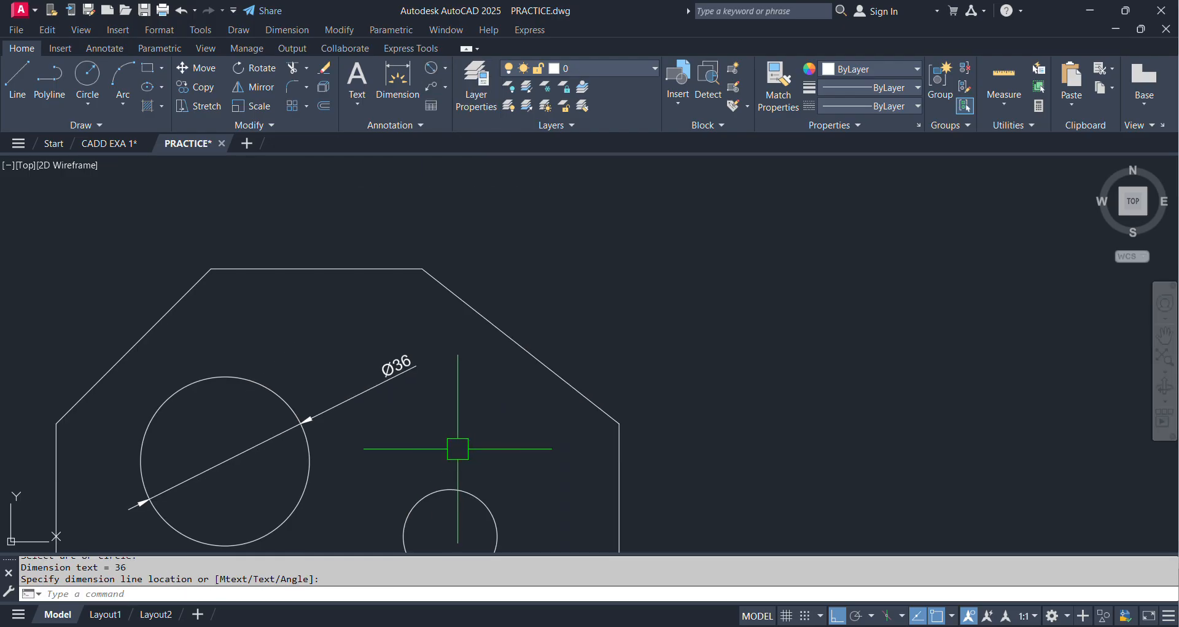
key(Return)
click(451, 490)
click(515, 439)
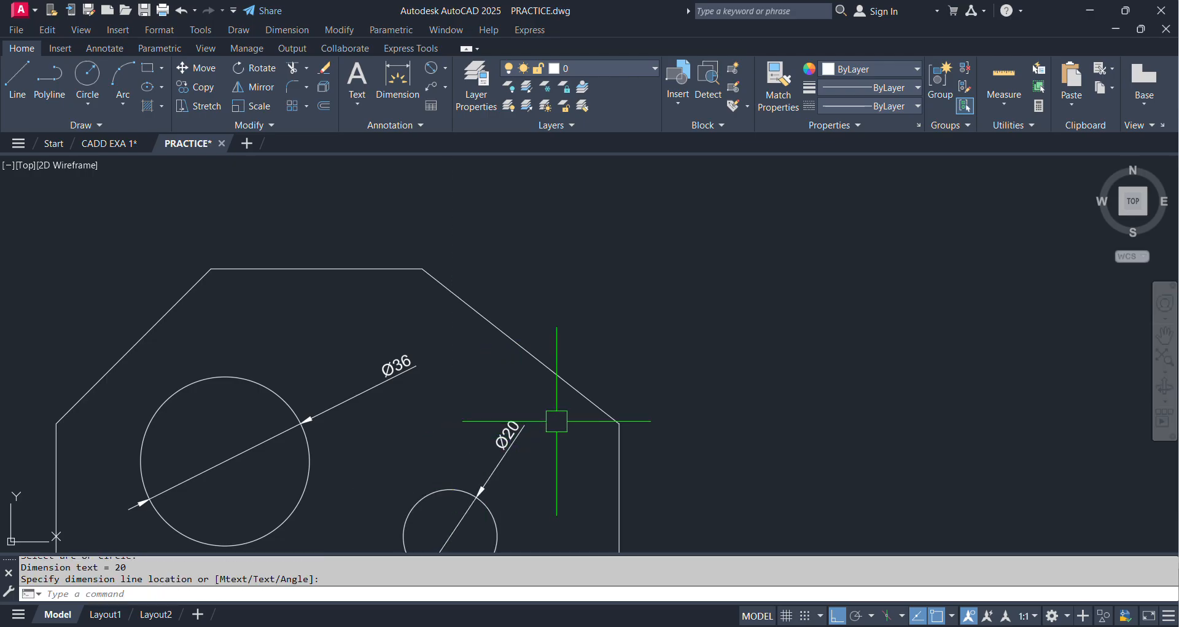
key(Return)
scroll(586, 426, down, 4)
key(Escape)
Review the reference pictures of DRAWING-1 to DRAWING-5 one after another
scroll(574, 274, down, 5)
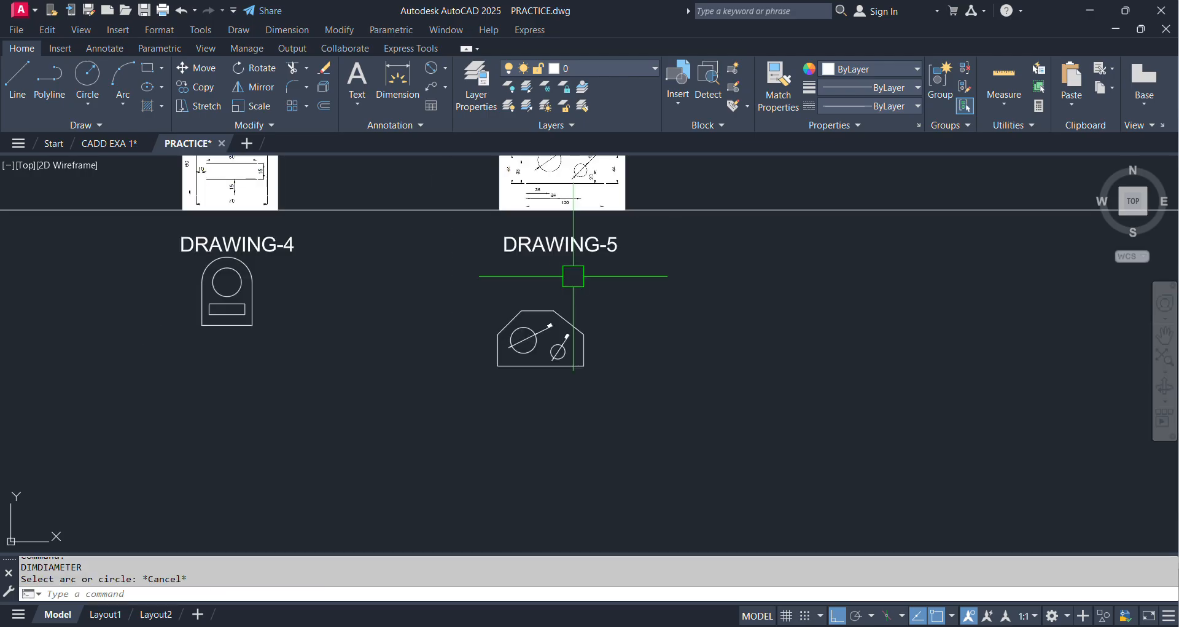
mouse_move(289, 252)
middle_down()
mouse_move(440, 324)
mouse_move(966, 350)
middle_up()
middle_drag(76, 233, 451, 285)
scroll(484, 303, up, 4)
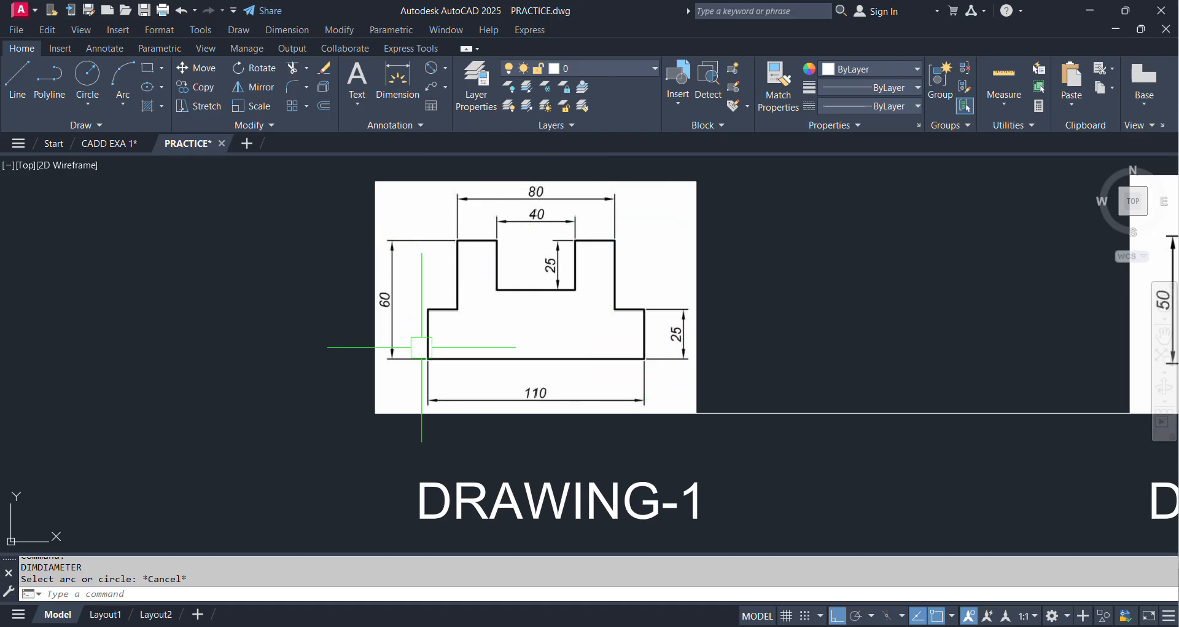
middle_drag(913, 342, 362, 377)
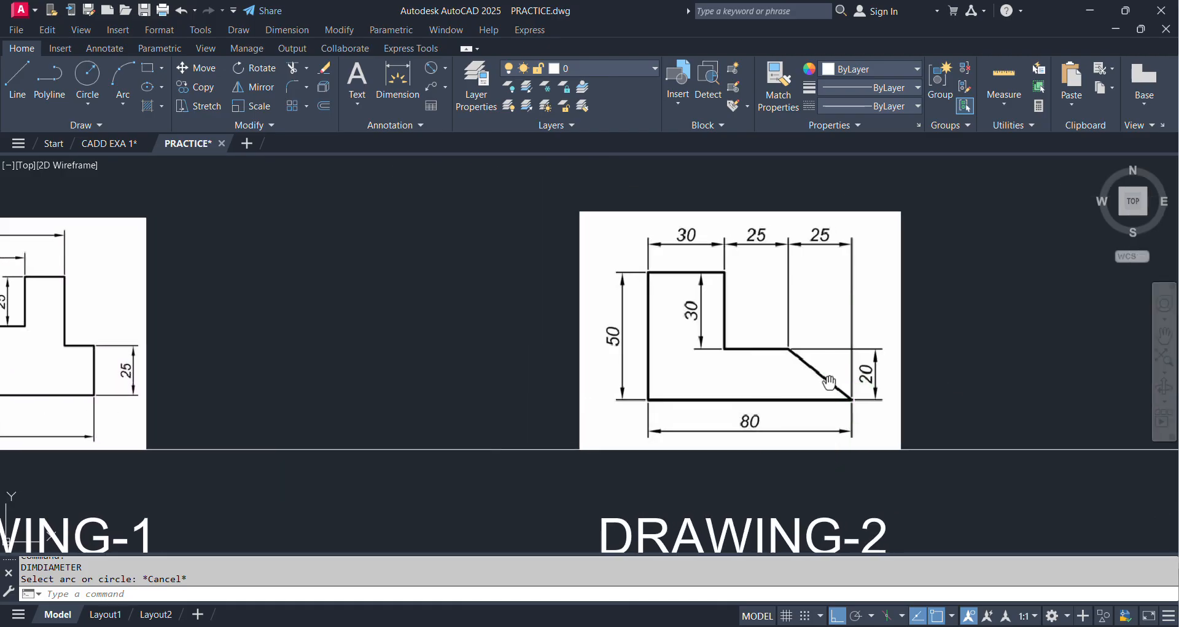
middle_drag(830, 381, 590, 375)
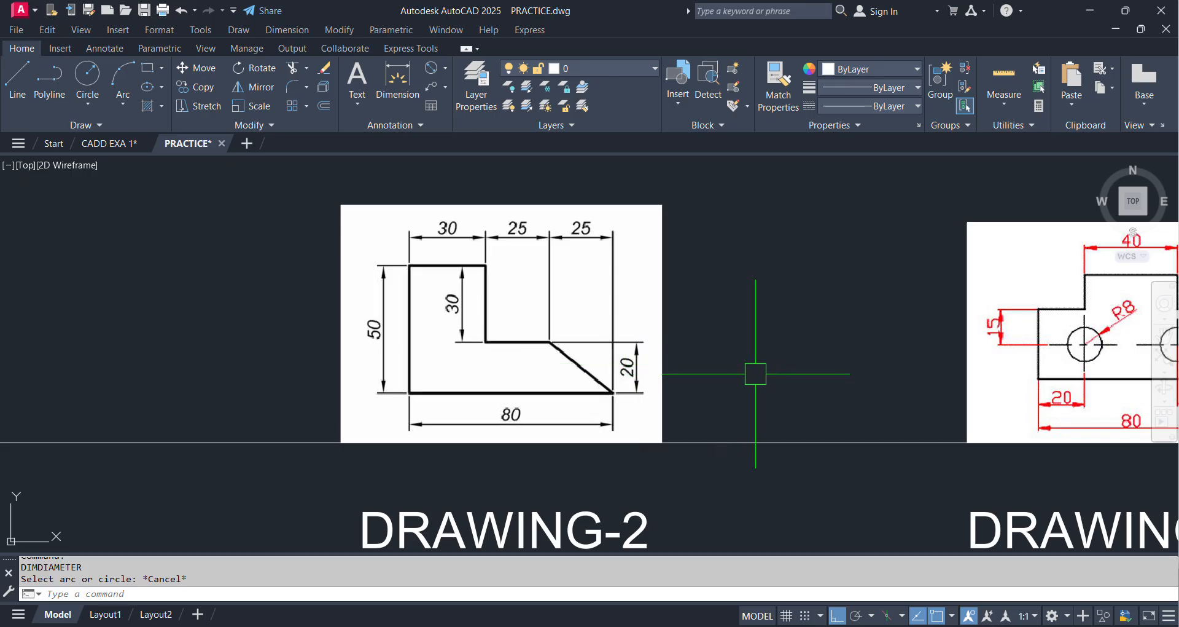
middle_drag(850, 376, 466, 377)
middle_drag(638, 387, 339, 403)
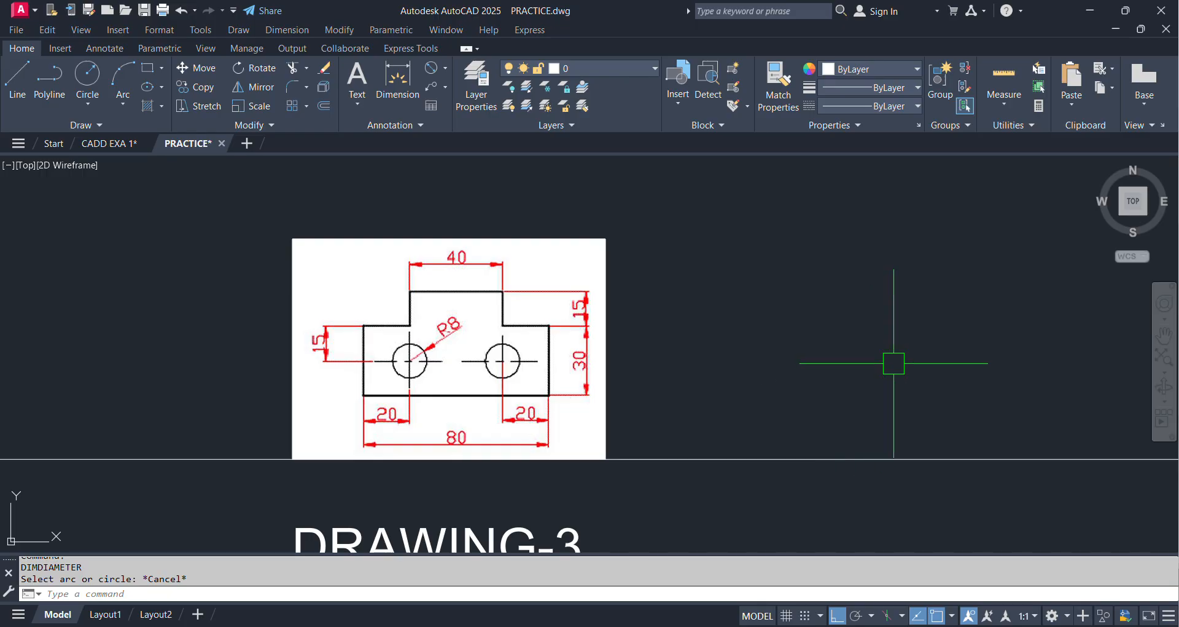
mouse_move(1045, 359)
middle_down()
mouse_move(639, 356)
mouse_move(254, 373)
middle_up()
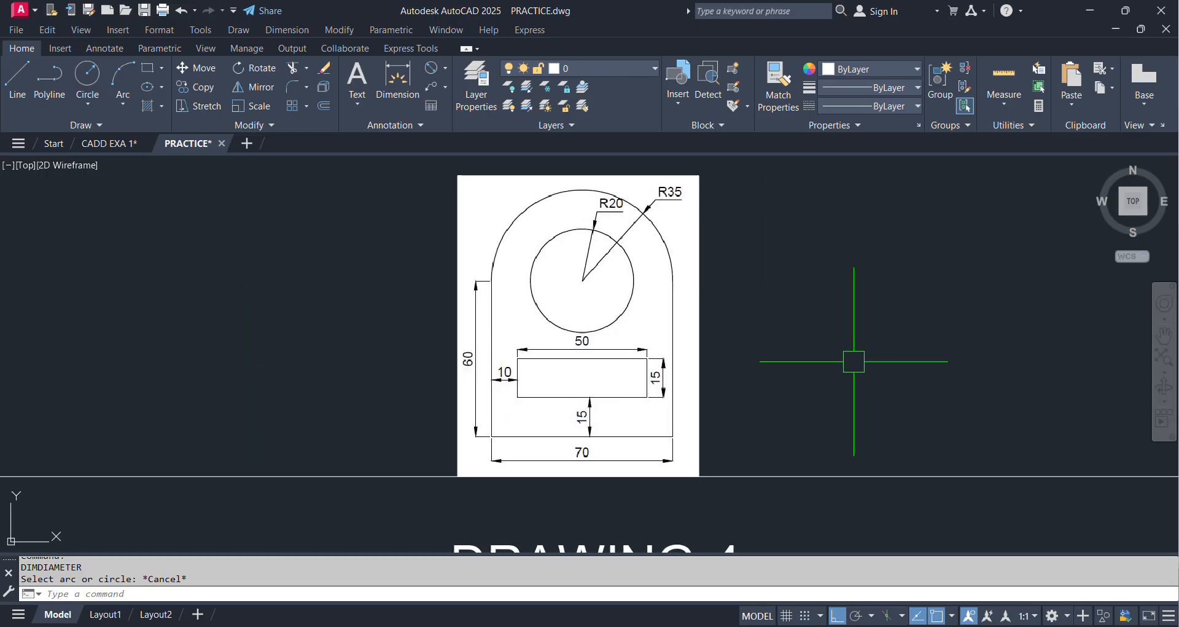
mouse_move(891, 356)
middle_down()
mouse_move(78, 357)
mouse_move(916, 348)
mouse_move(665, 340)
middle_up()
scroll(665, 340, down, 2)
scroll(623, 321, up, 2)
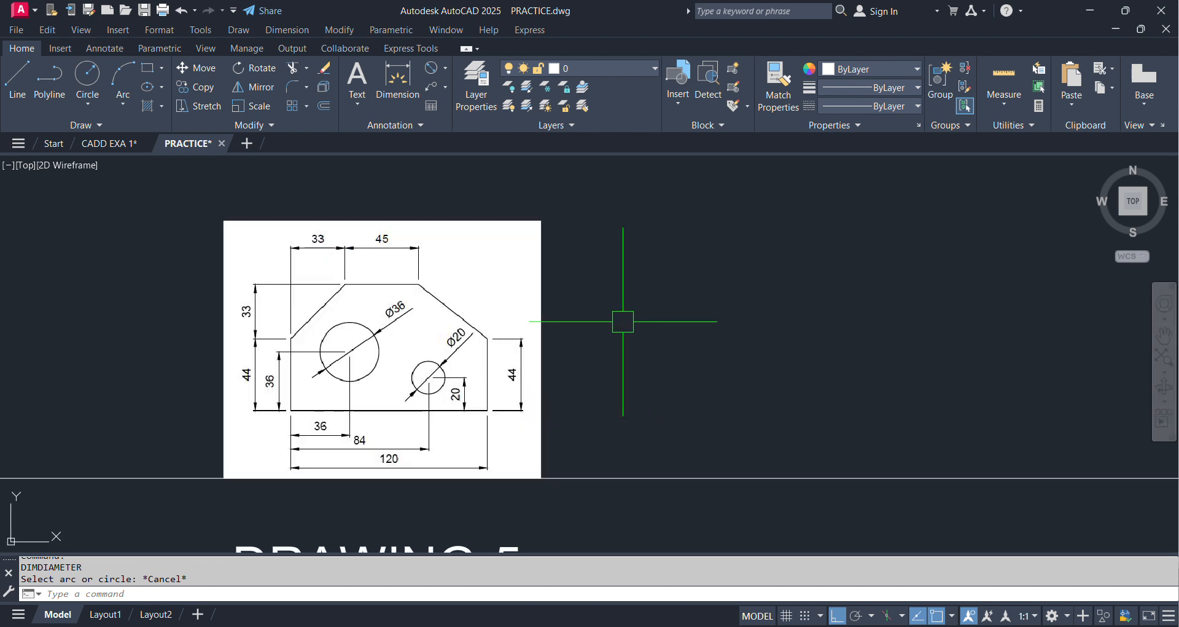